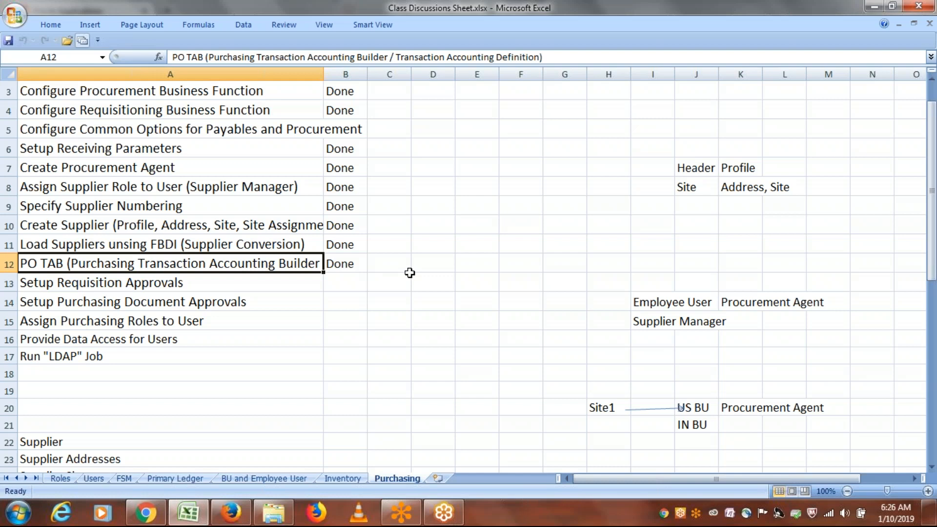
Step: Select the Setup Requisition Approvals item in the sheet, switch to Oracle Applications in Firefox and open Setup and Maintenance
left_click(212, 288)
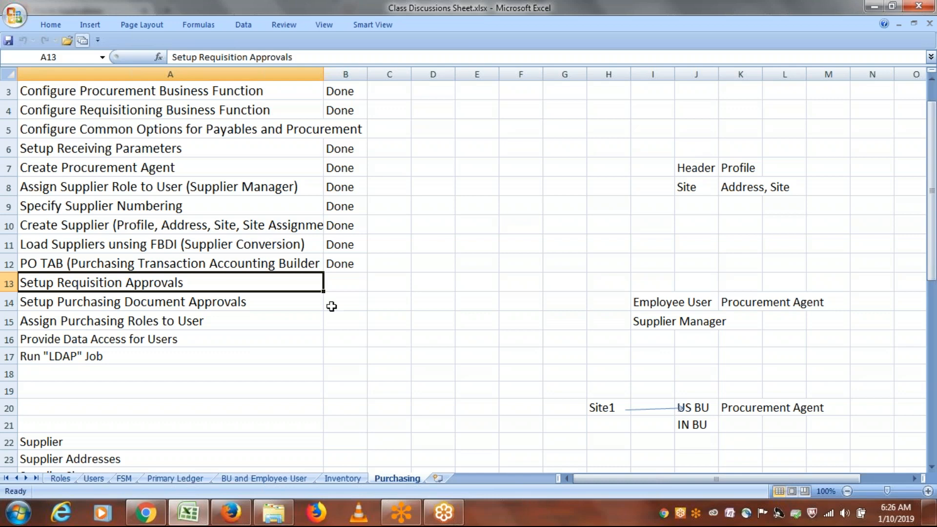
left_click(231, 513)
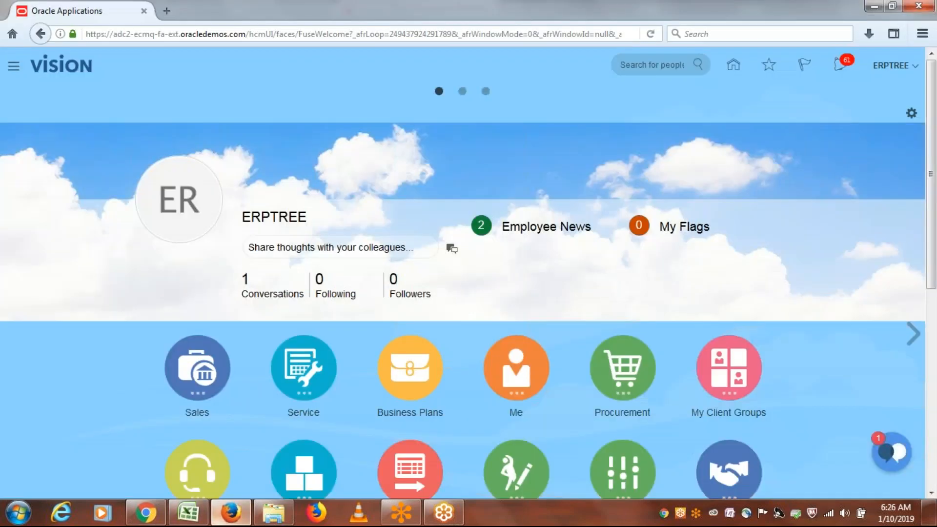
left_click(892, 69)
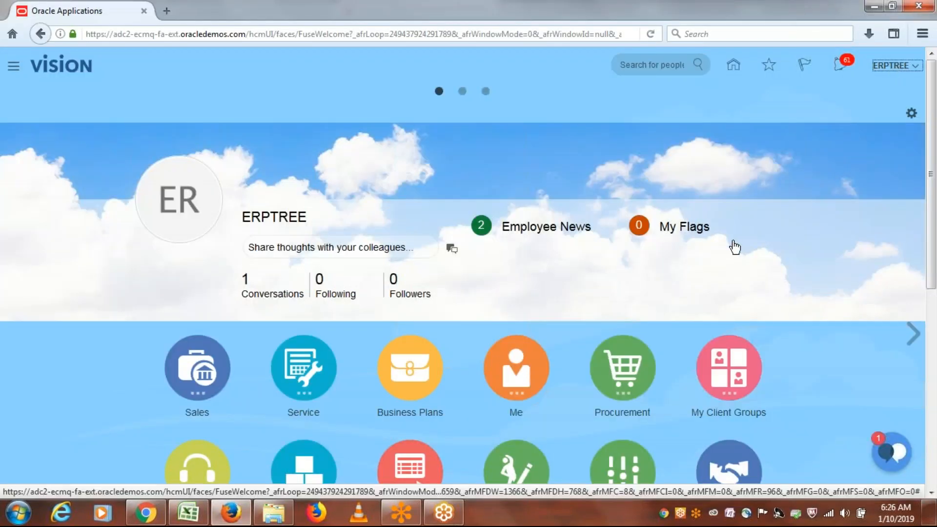
left_click(782, 226)
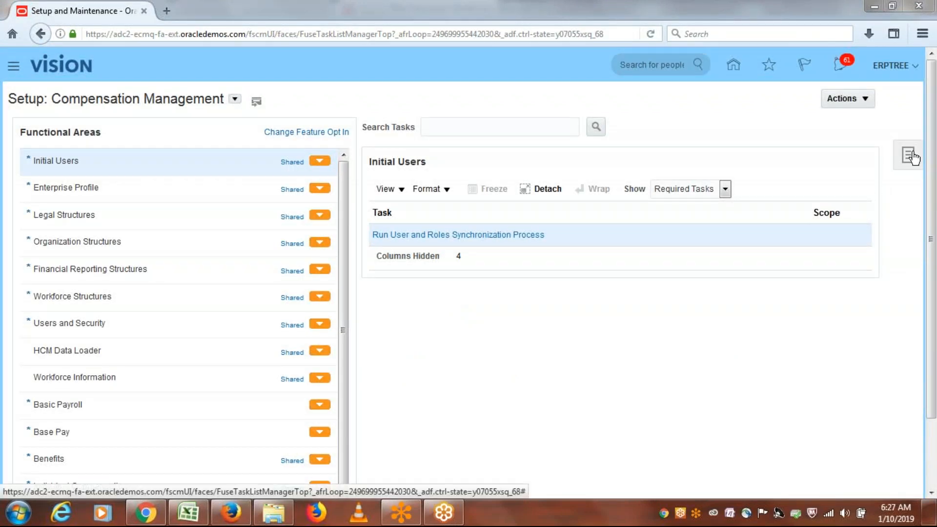
Step: Open the ERPTREE Implementation Project from the list of implementation projects
left_click(907, 155)
left_click(843, 98)
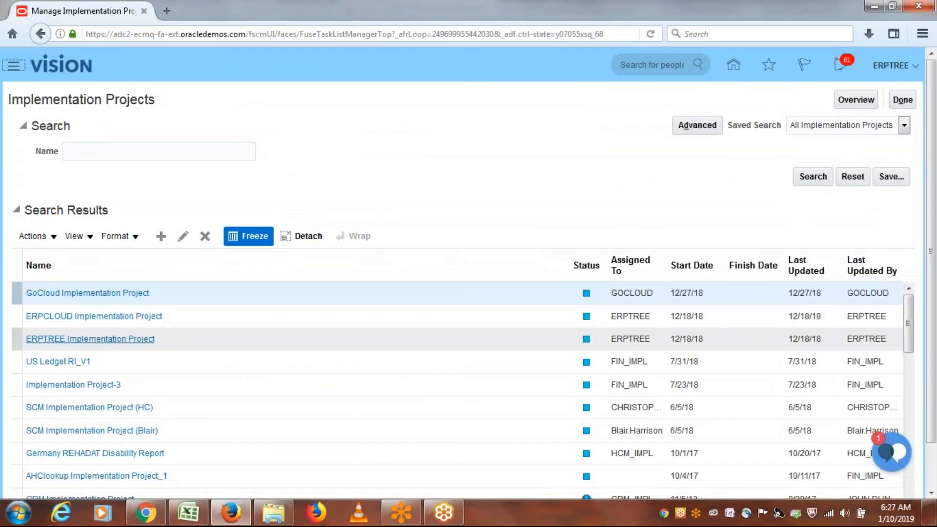
left_click(90, 339)
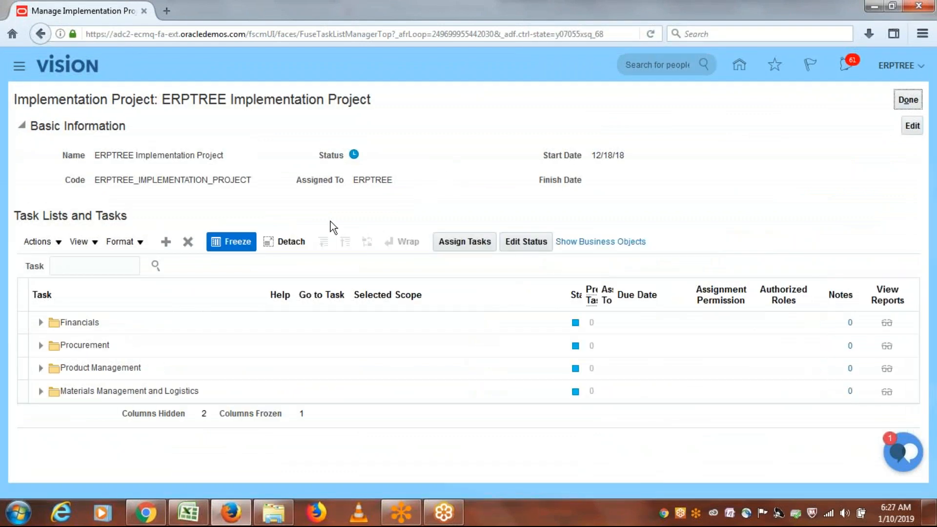
Step: Search the project's tasks for "Approvals" and locate Manage Requisition Approvals in the task hierarchy
left_click(82, 273)
type("Approvals")
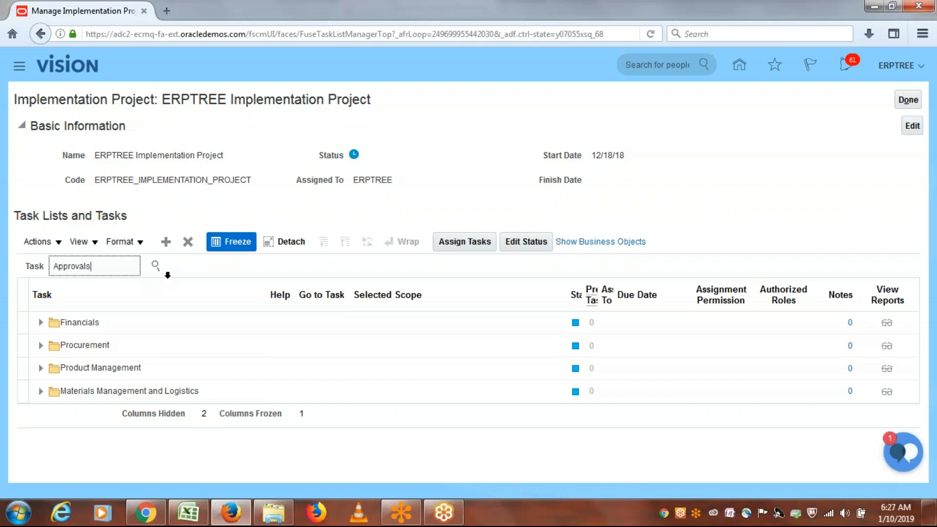
left_click(156, 265)
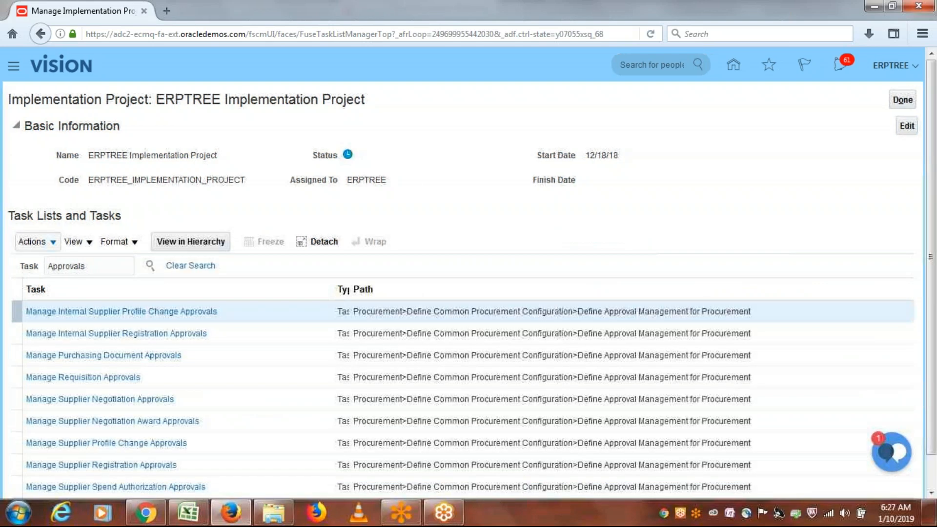
scroll(425, 231, "down", 1)
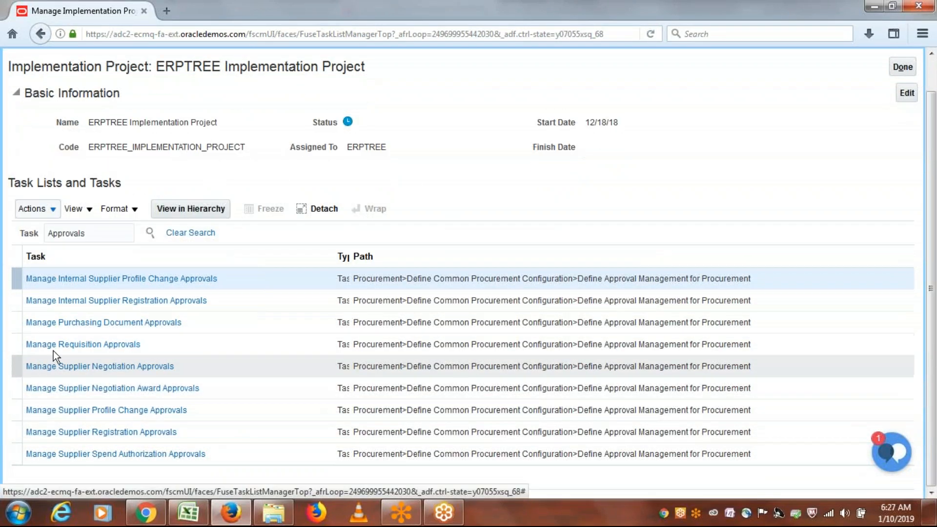
left_click(79, 345)
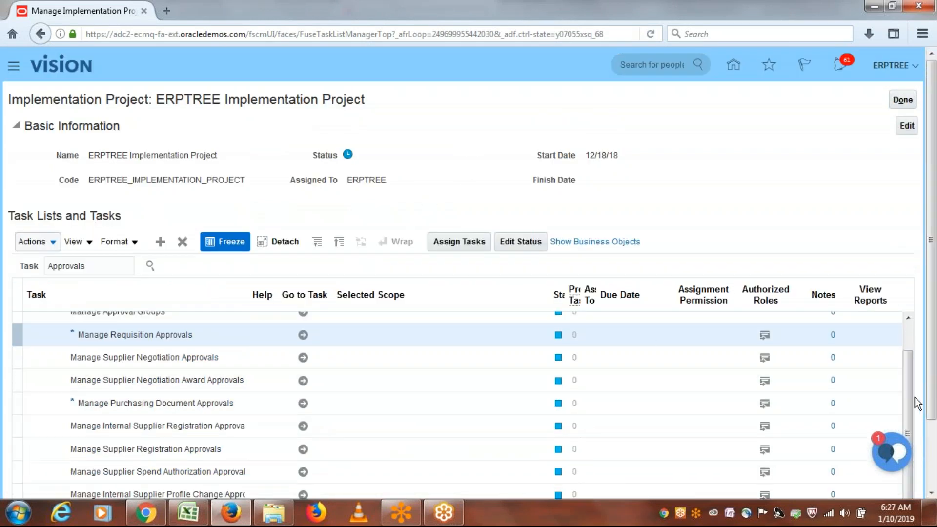
left_click_drag(908, 397, 896, 356)
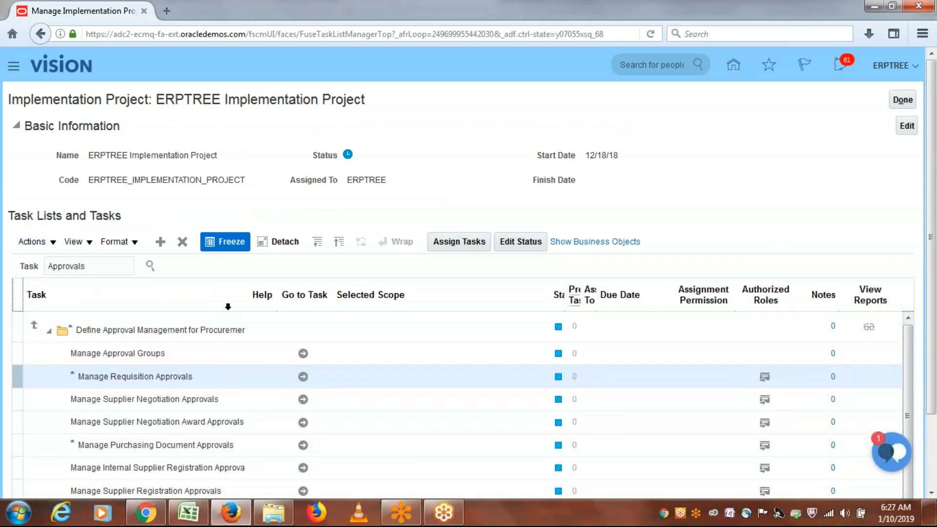
Step: Switch to the Excel discussion sheet and enter "BPM = Business Process Management" in cell D13
left_click(197, 517)
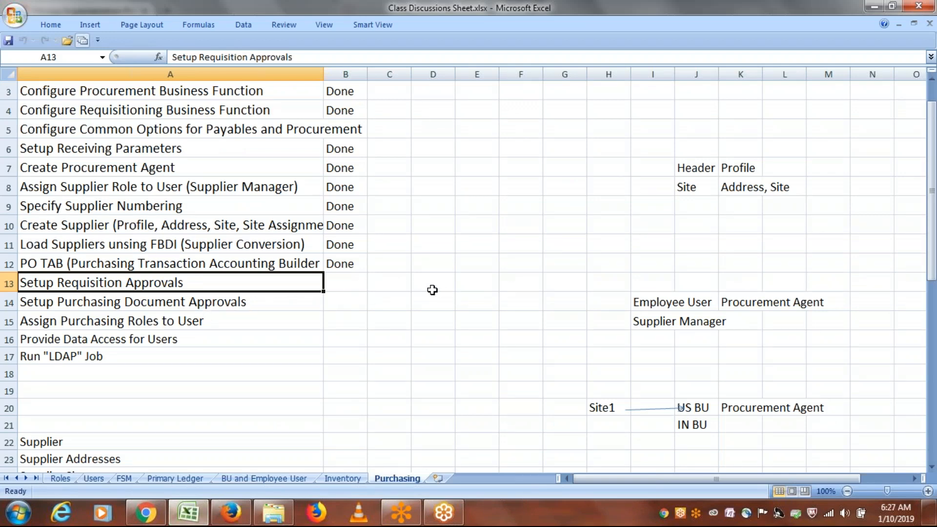
left_click(430, 283)
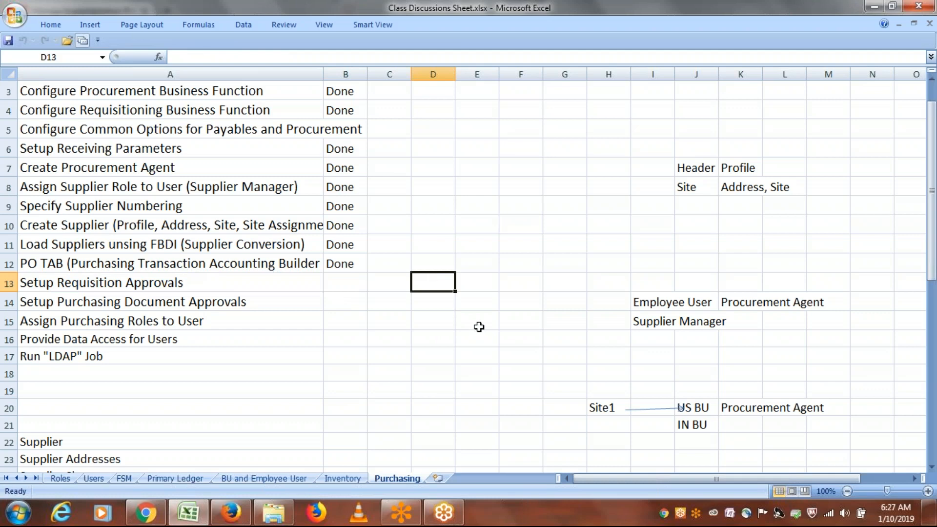
type("BPM")
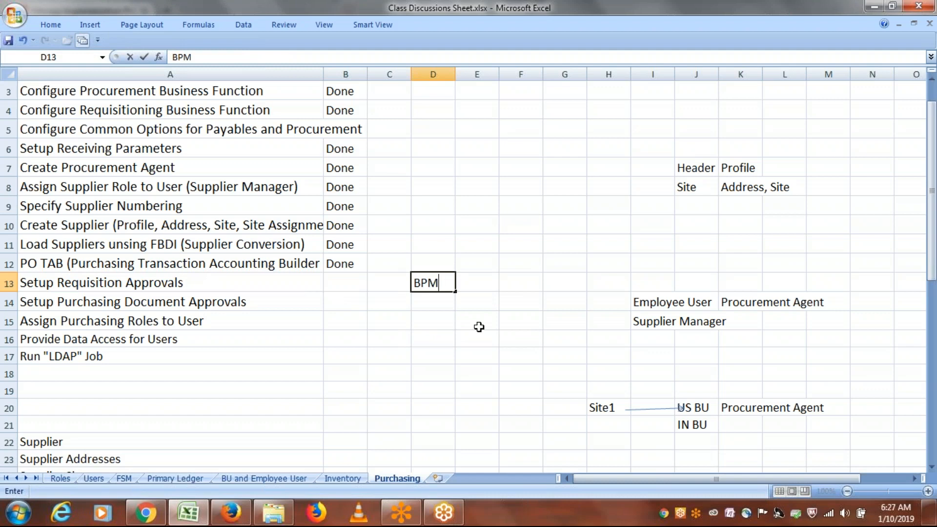
type(" = Business ")
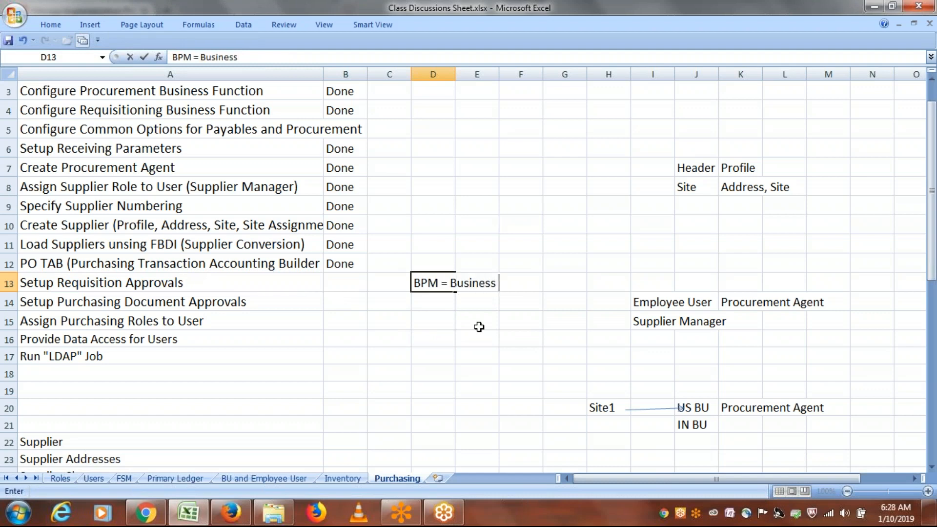
type("Process M")
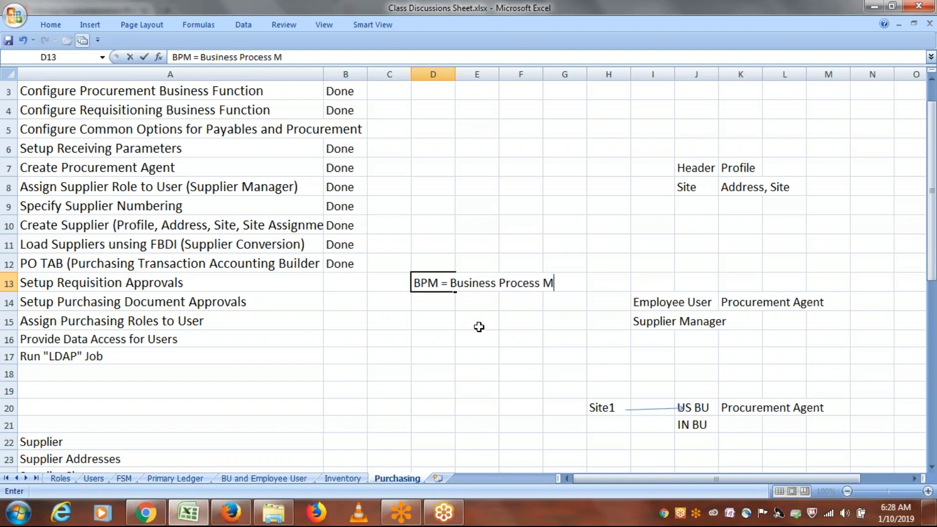
type("anagement")
key("Tab")
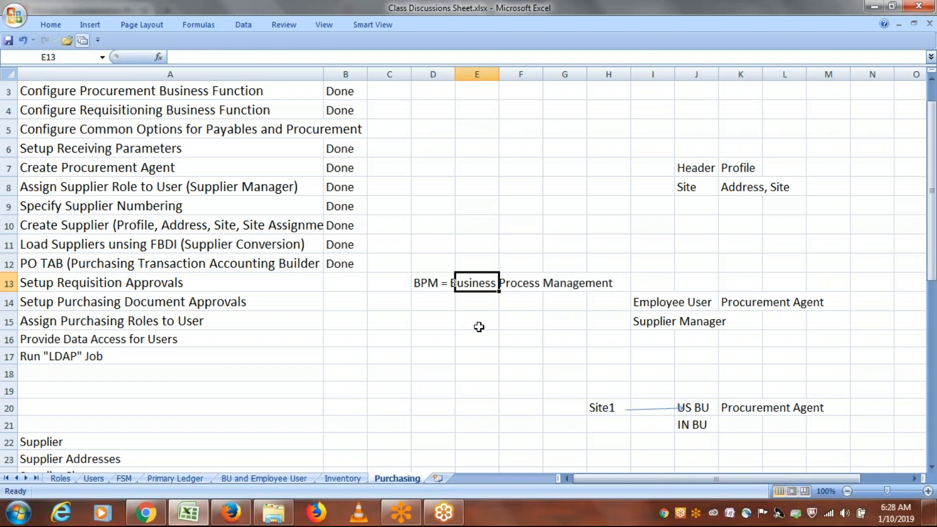
left_click(423, 303)
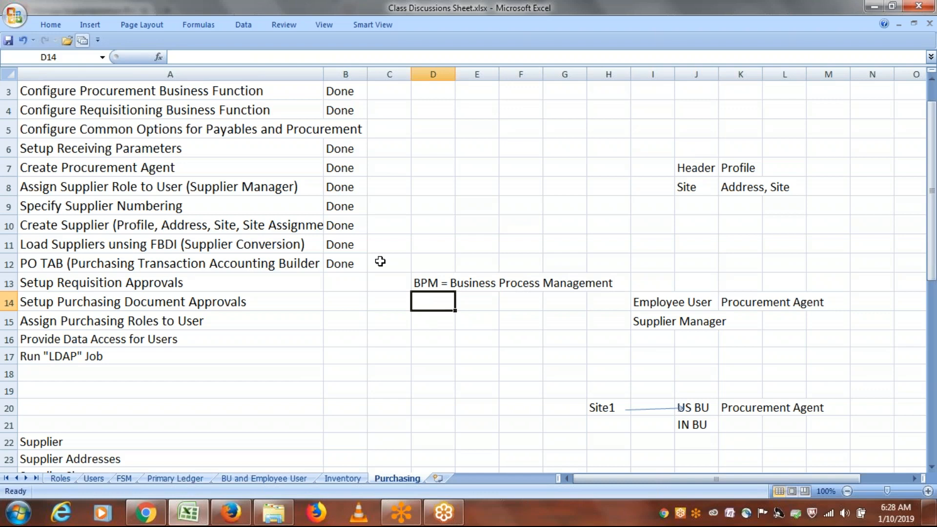
left_click(389, 283)
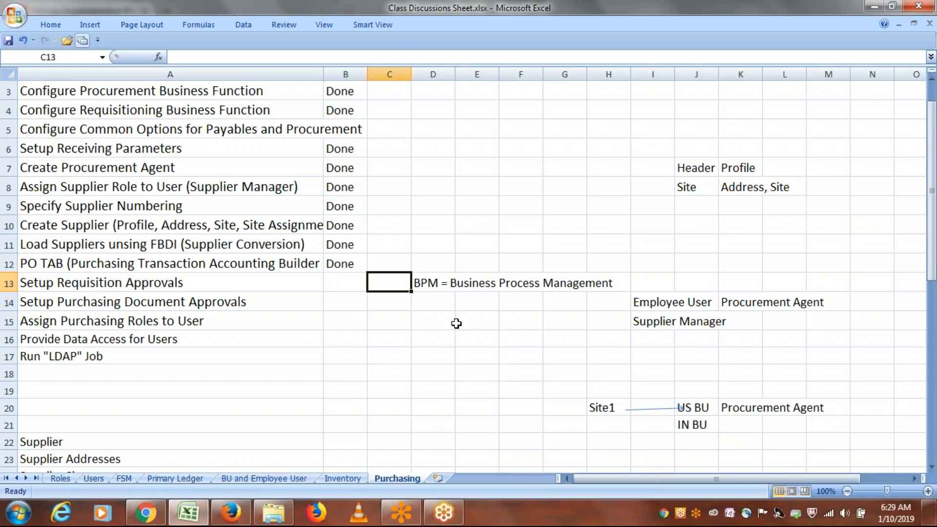
left_click(432, 337)
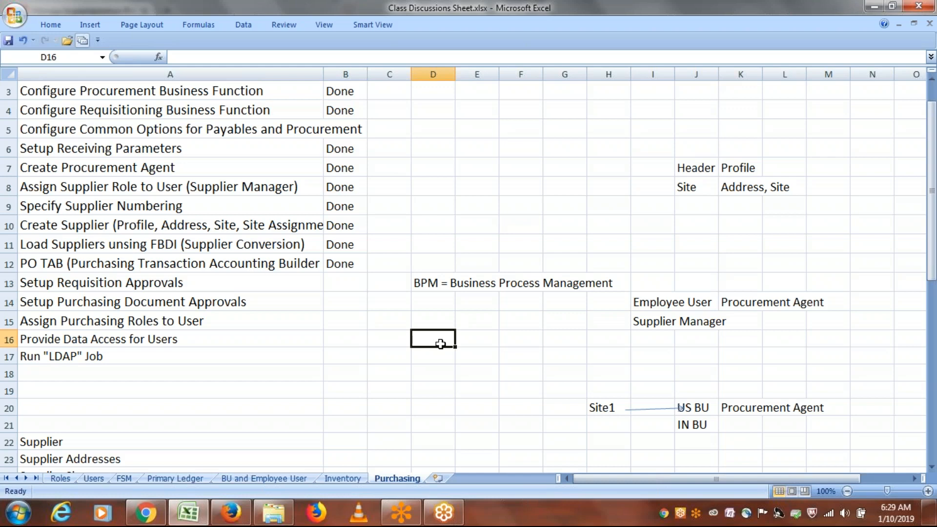
left_click_drag(422, 283, 603, 283)
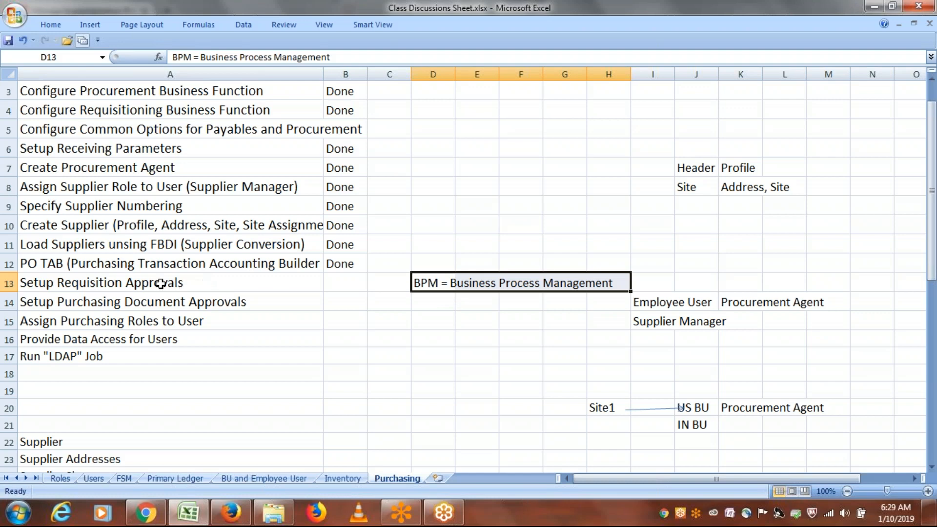
left_click_drag(157, 283, 160, 294)
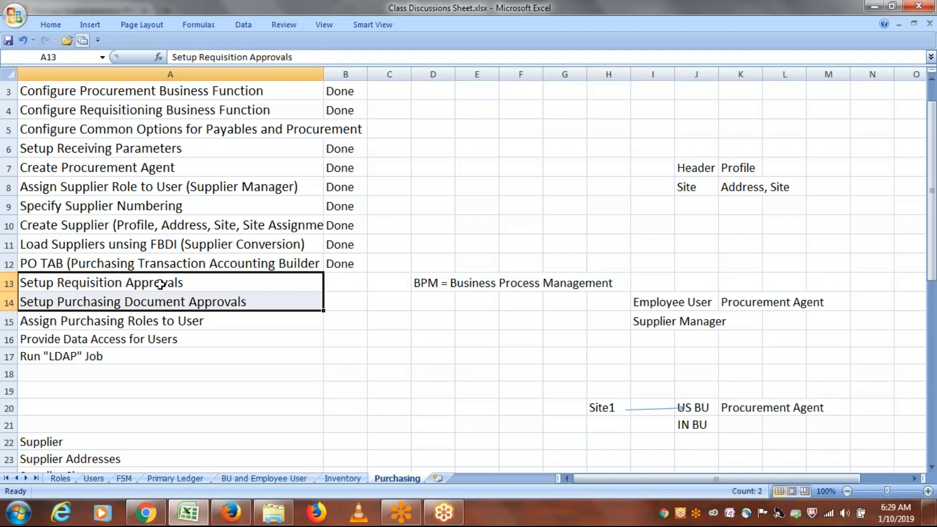
left_click(203, 282)
Step: Save the workbook, switch back to Oracle Applications in Firefox and go to the Manage Requisition Approvals task
key("ctrl+s")
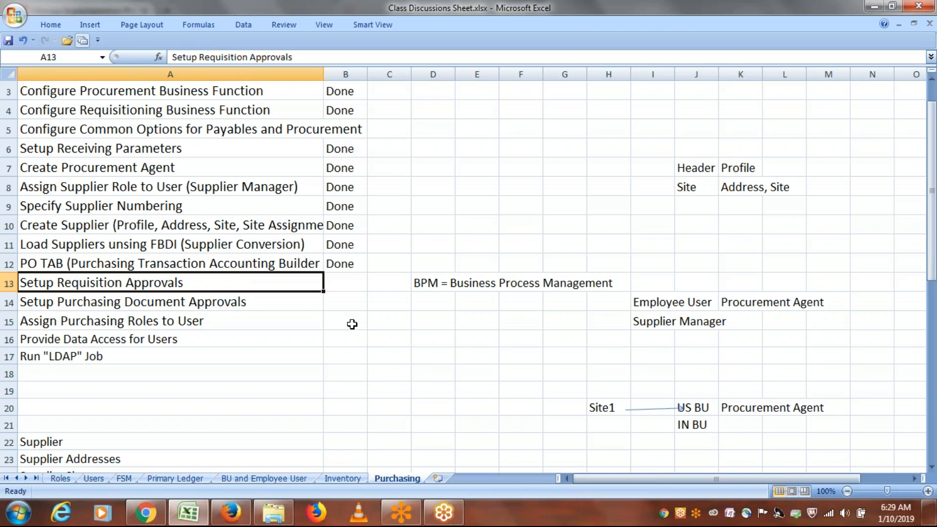
key("alt+Tab")
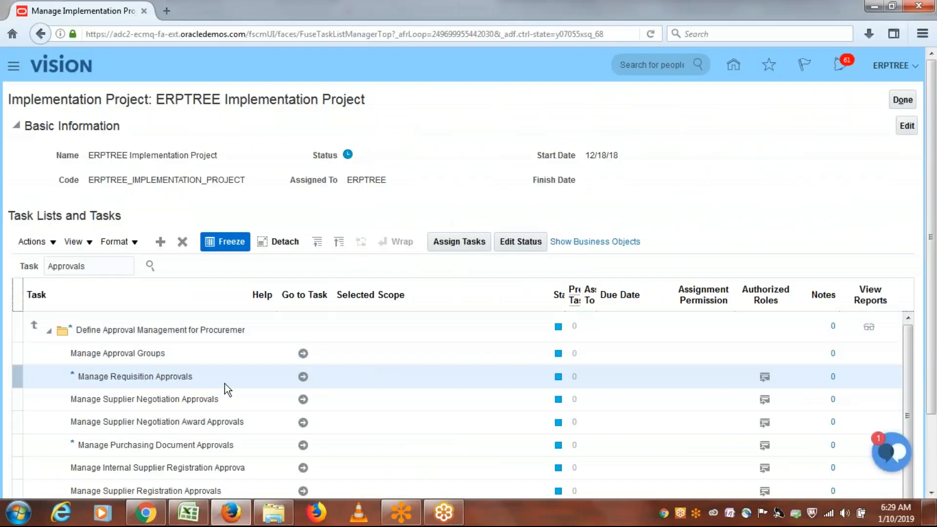
left_click(303, 376)
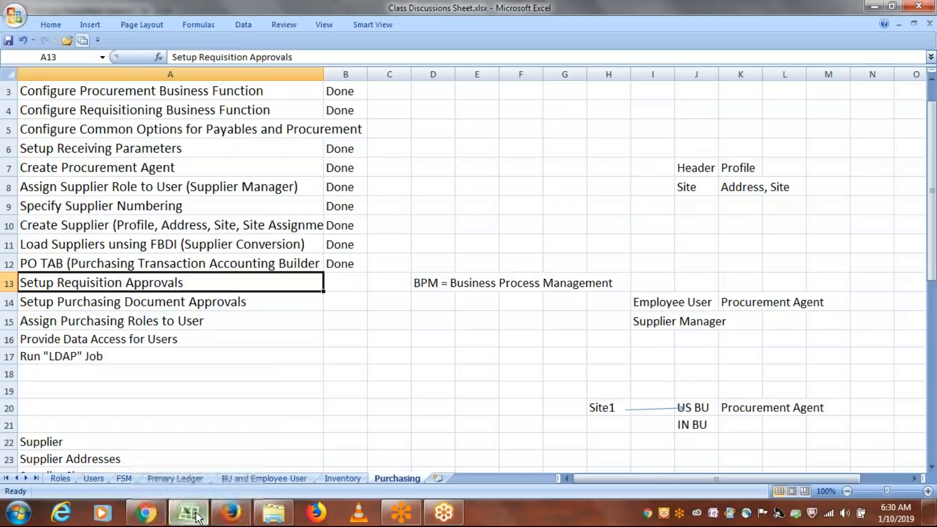
Step: In the Excel sheet, copy the text "Requisition Approvals" from cell A13 into cell A48 and save the workbook
left_click(198, 516)
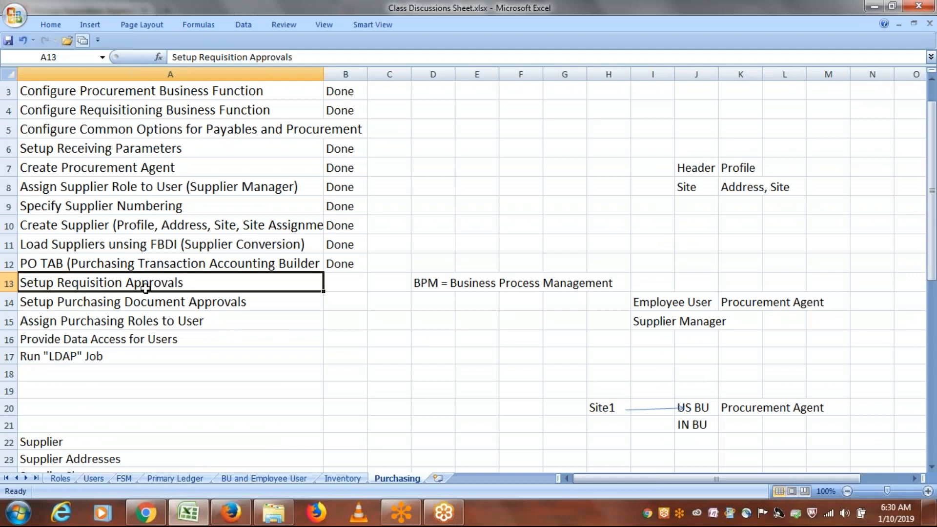
double_click(193, 284)
left_click_drag(193, 285, 60, 292)
key("ctrl+c")
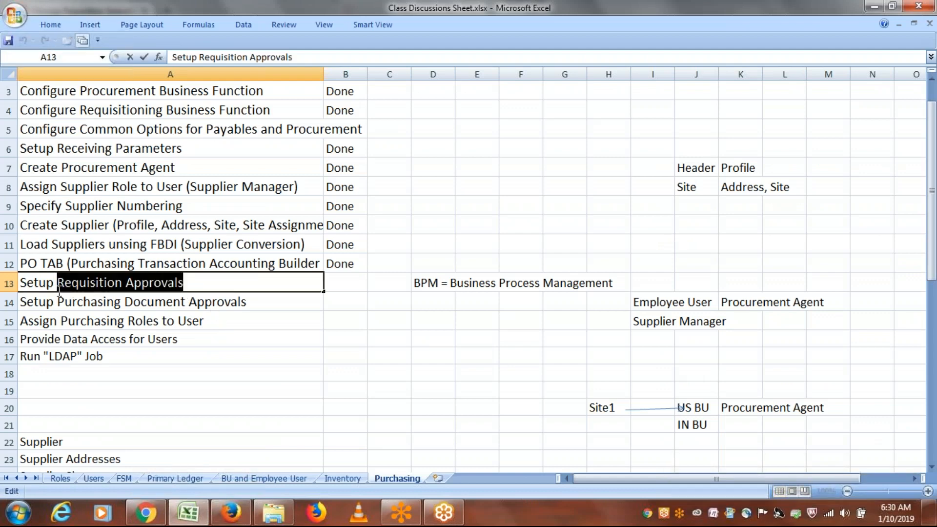
key("alt+Tab")
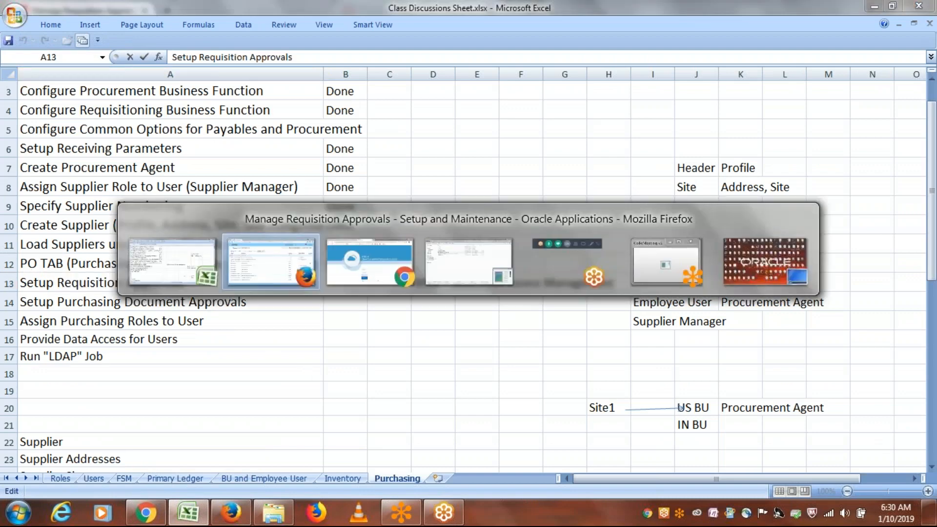
key("alt+Tab")
scroll(311, 360, "down", 18)
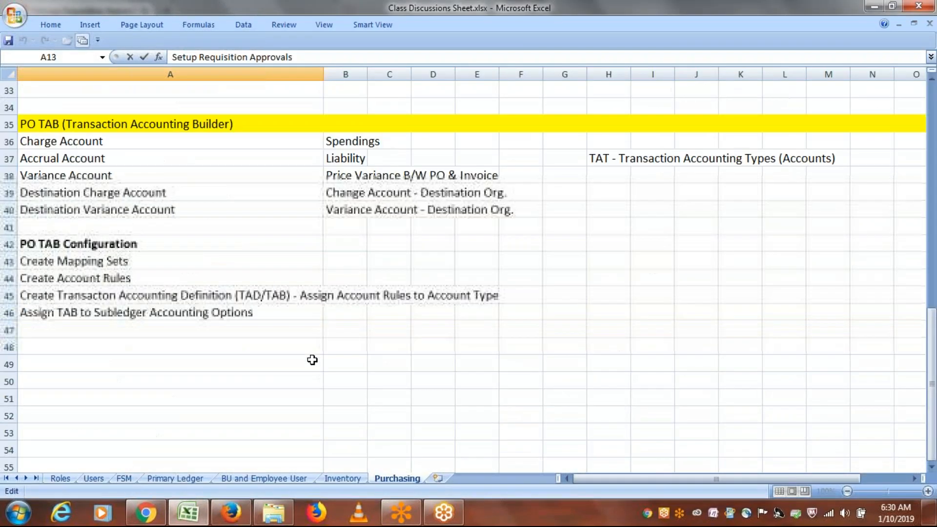
scroll(311, 360, "up", 5)
left_click(96, 186)
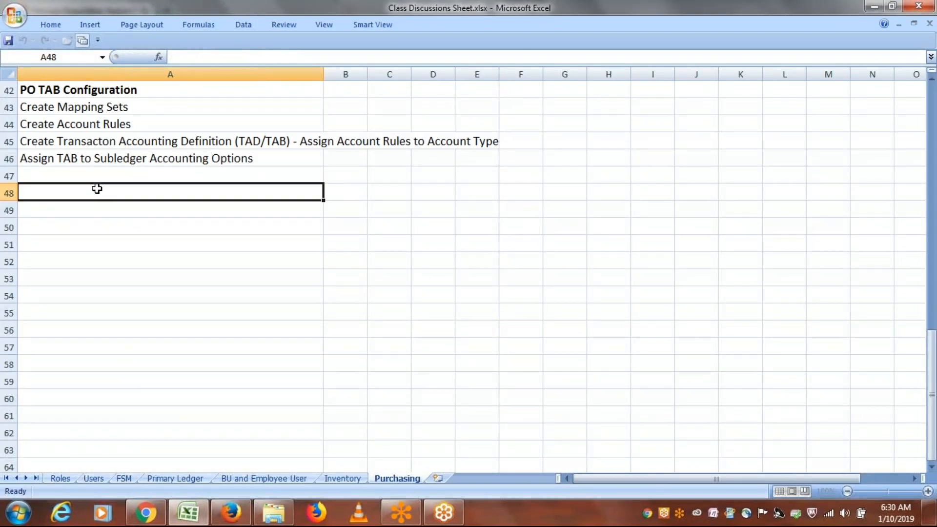
key("ctrl+v")
key("ctrl+s")
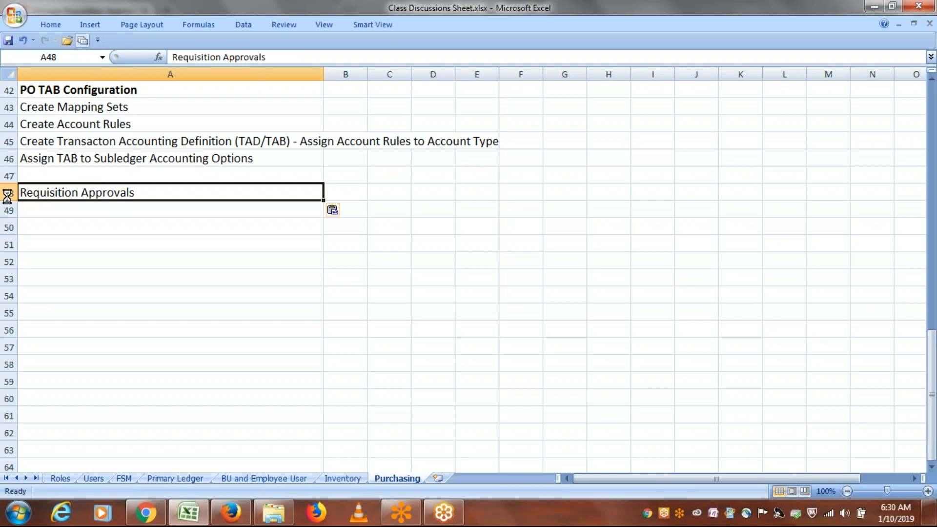
Step: Fill the whole of row 48 with yellow and switch back to the Manage Requisition Approvals page in Firefox
key("shift+space")
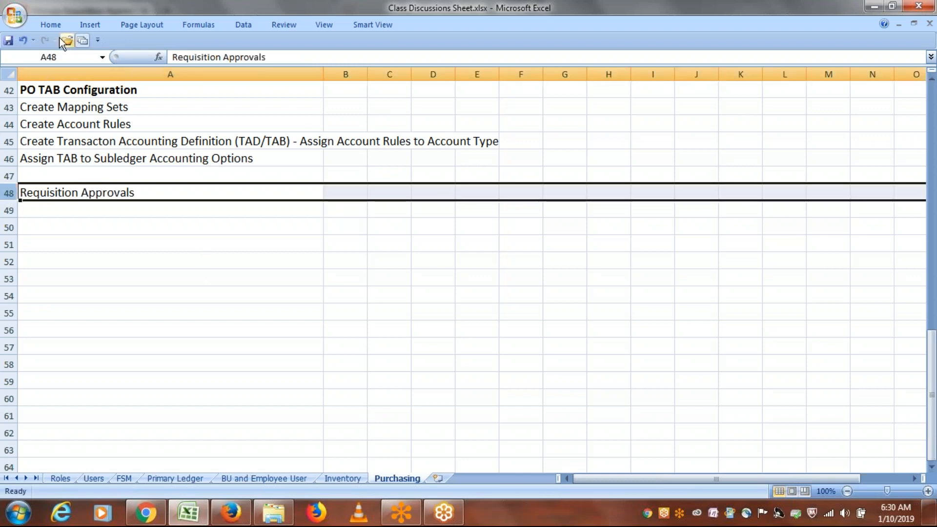
left_click(48, 23)
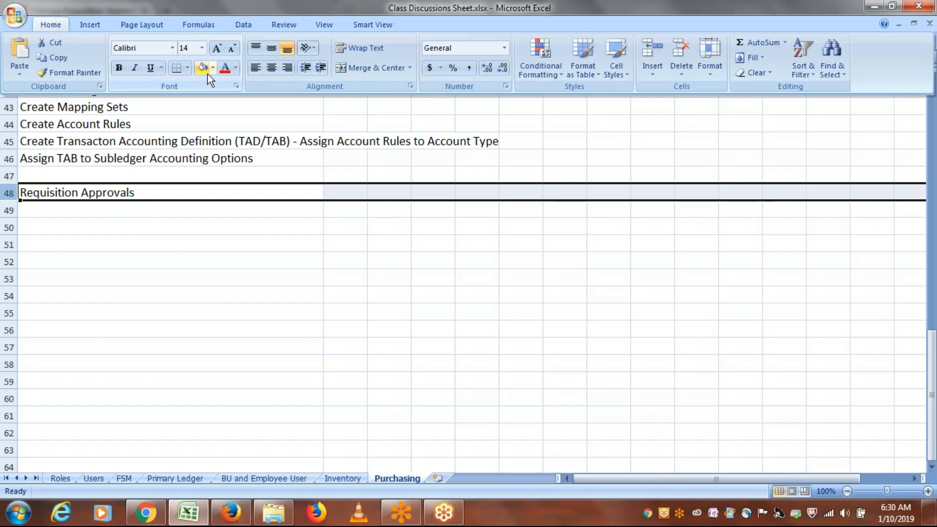
left_click(206, 73)
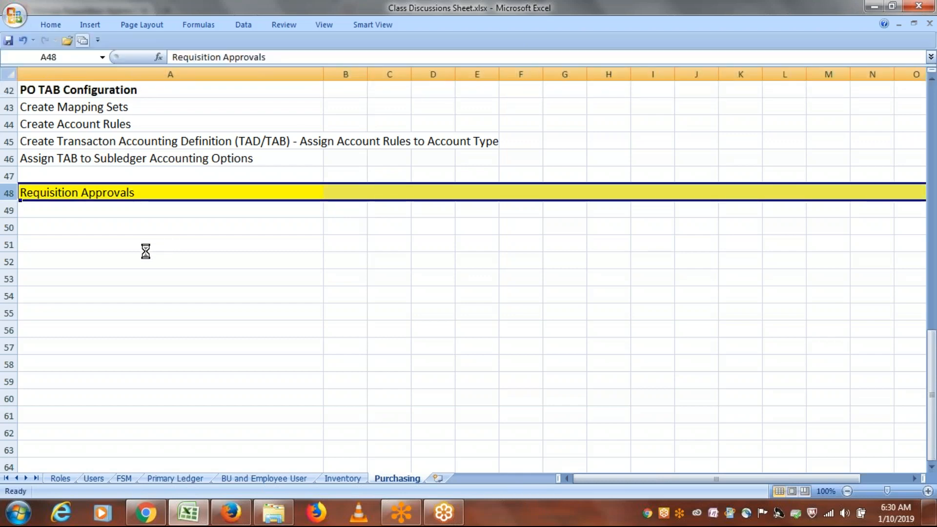
key("alt+Tab")
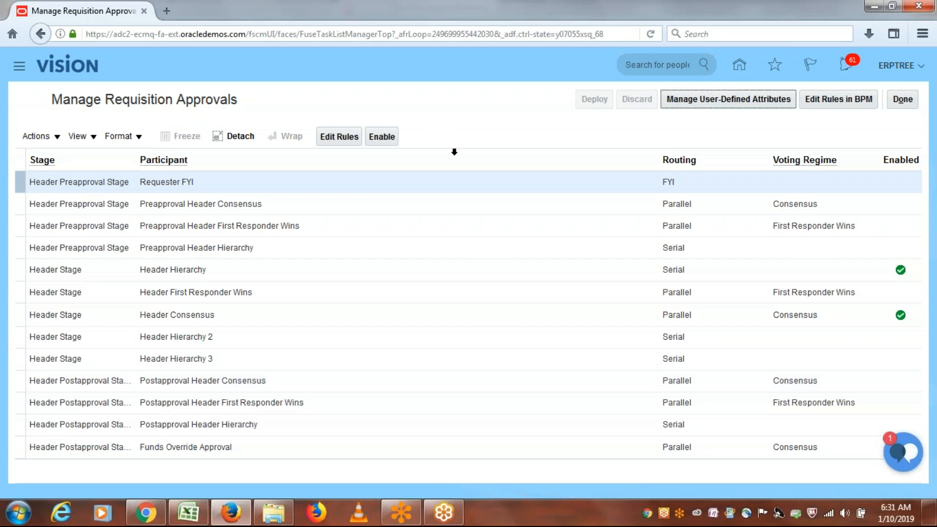
Step: Switch to the Excel discussion sheet and enter "PreApproval" in cell A50 and "Header" in cell A51
key("alt+Tab")
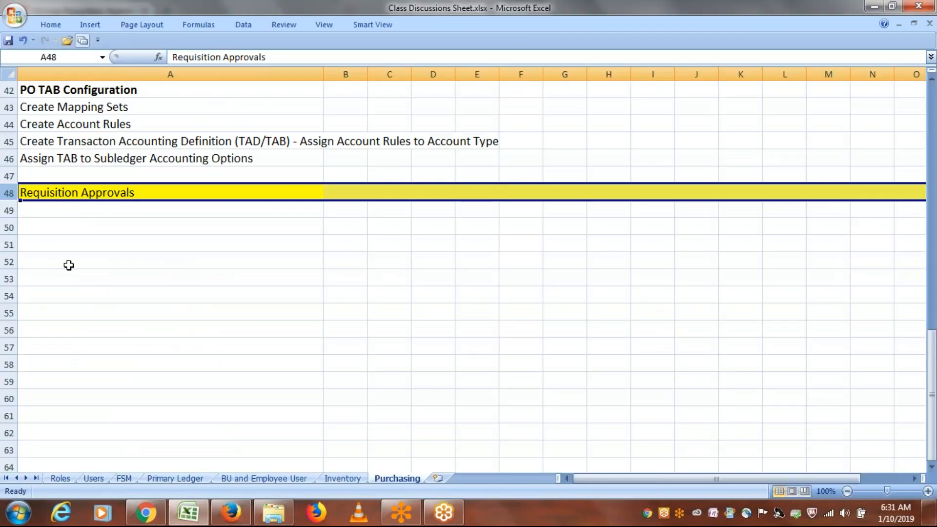
left_click(84, 228)
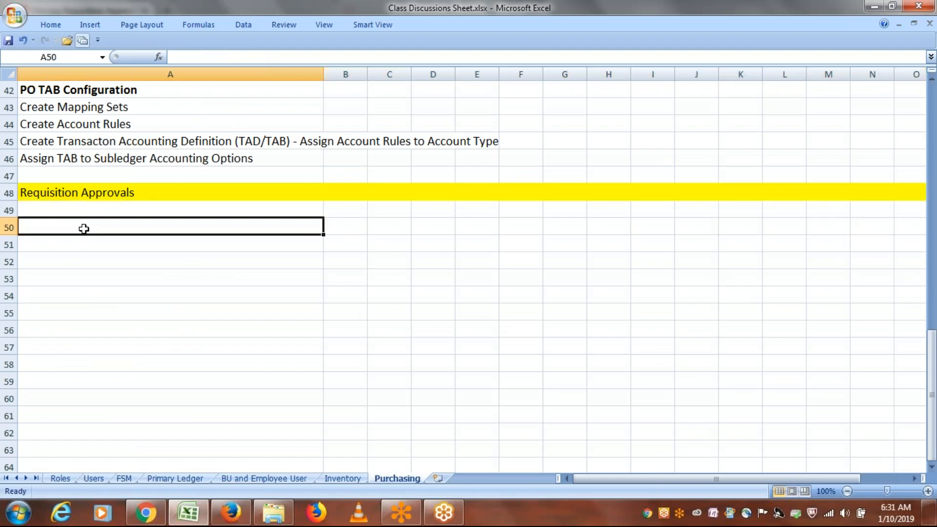
type("Pre")
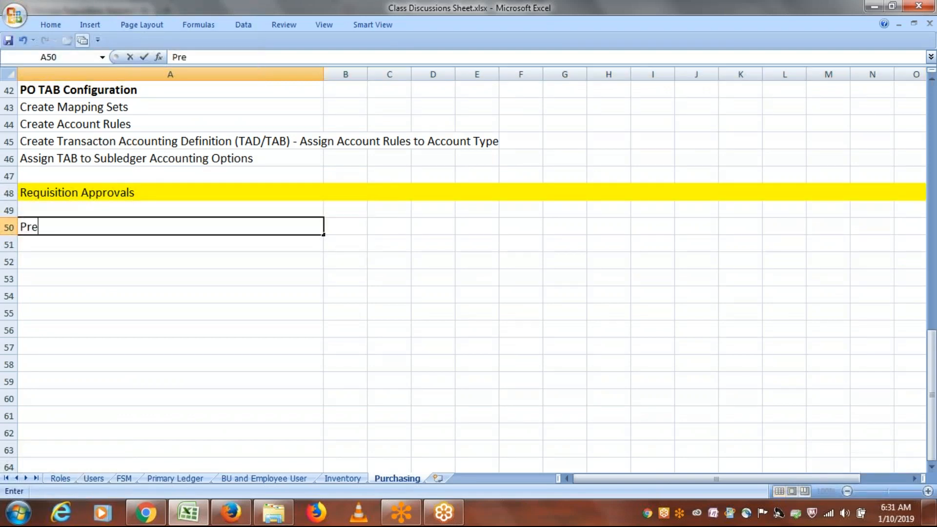
type("Approval")
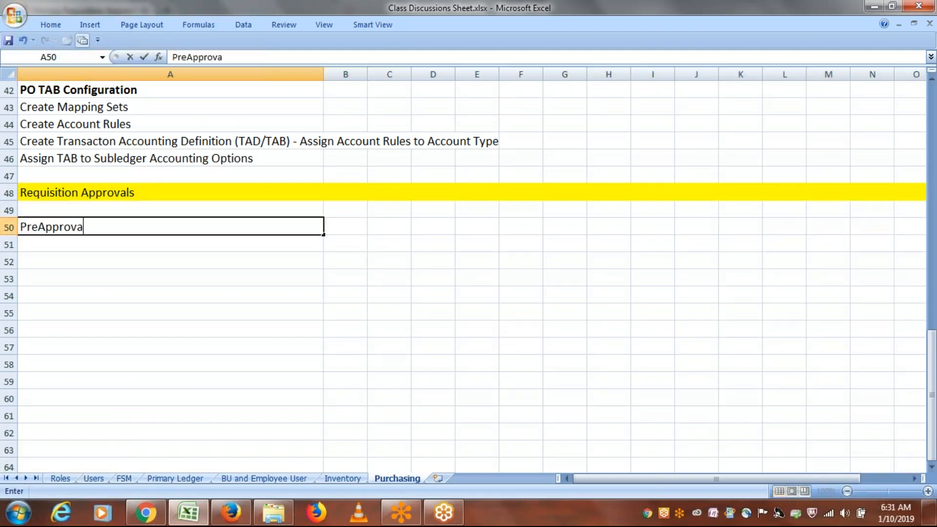
left_click(68, 241)
type("Hi")
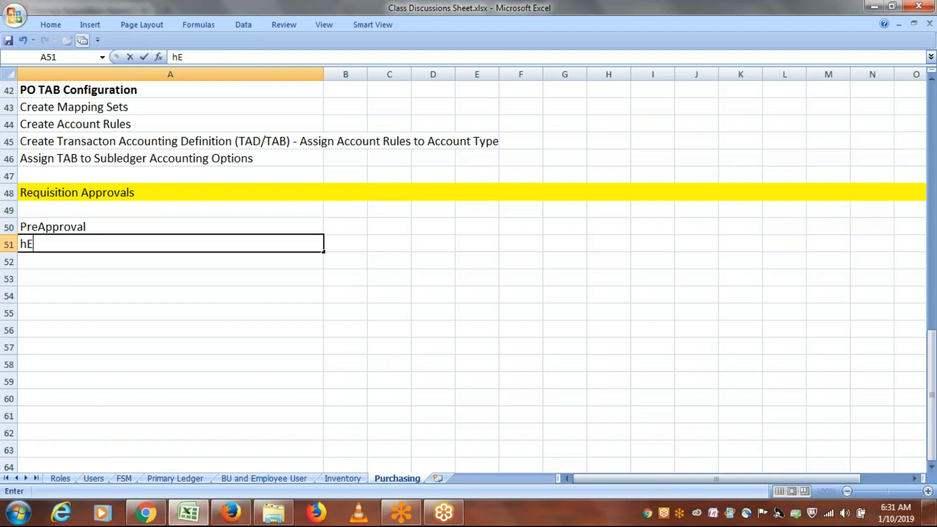
key("BackSpace")
key("BackSpace")
type("Header")
Step: Enter "PostApproval" in cell A52 and switch back to the Manage Requisition Approvals page in Firefox
left_click(68, 261)
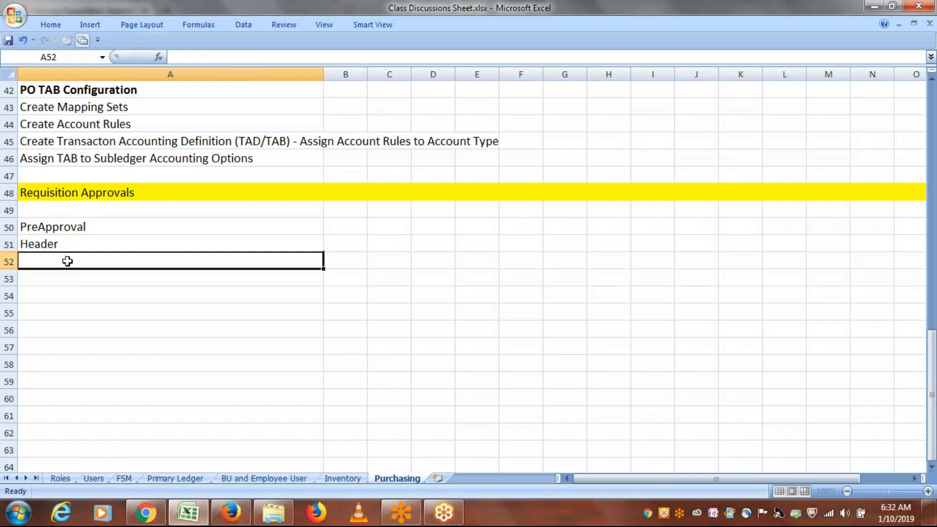
type("Post")
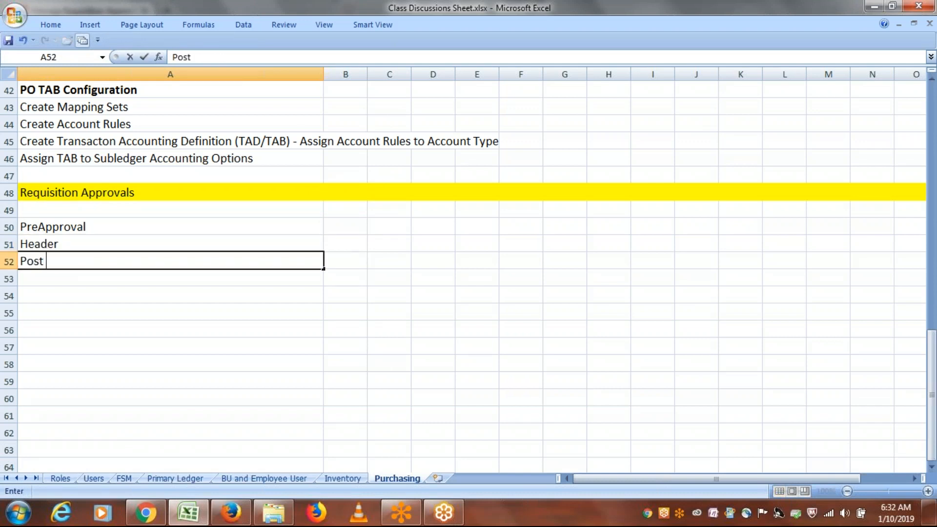
type("Approval")
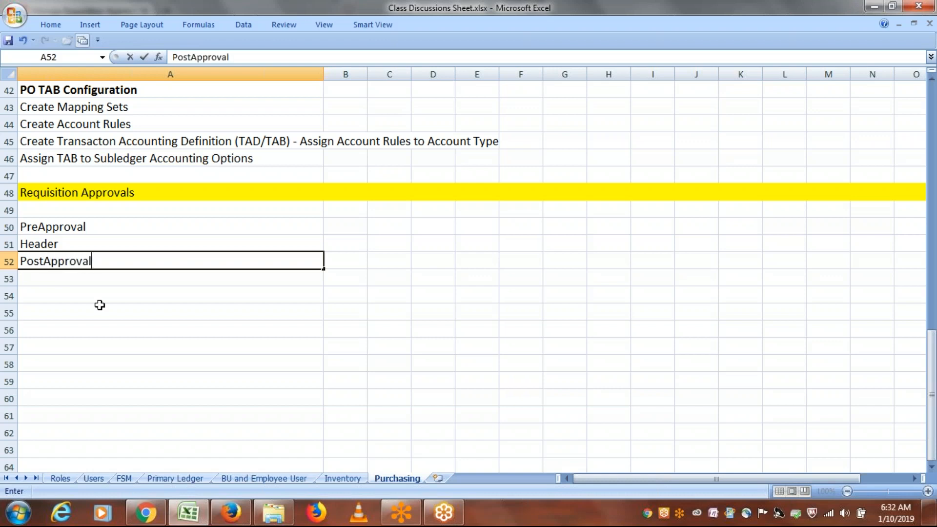
left_click(72, 276)
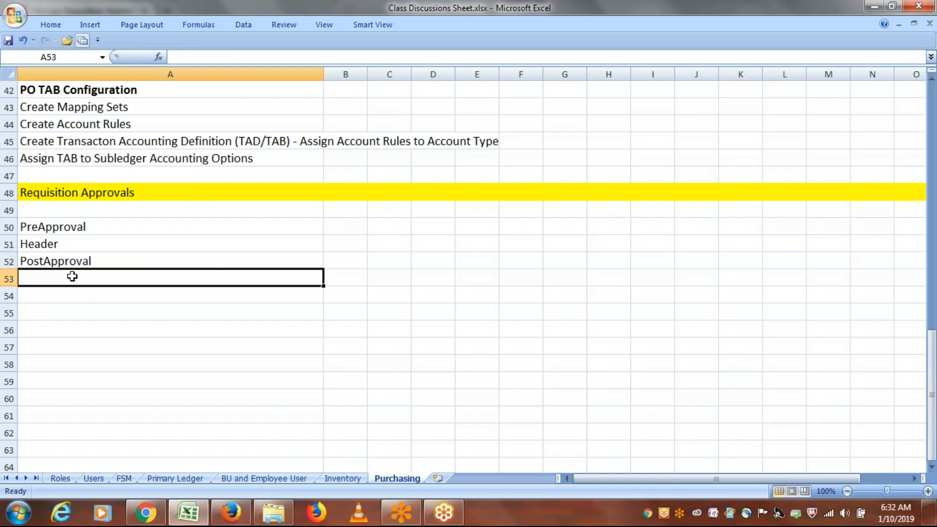
key("alt+Tab")
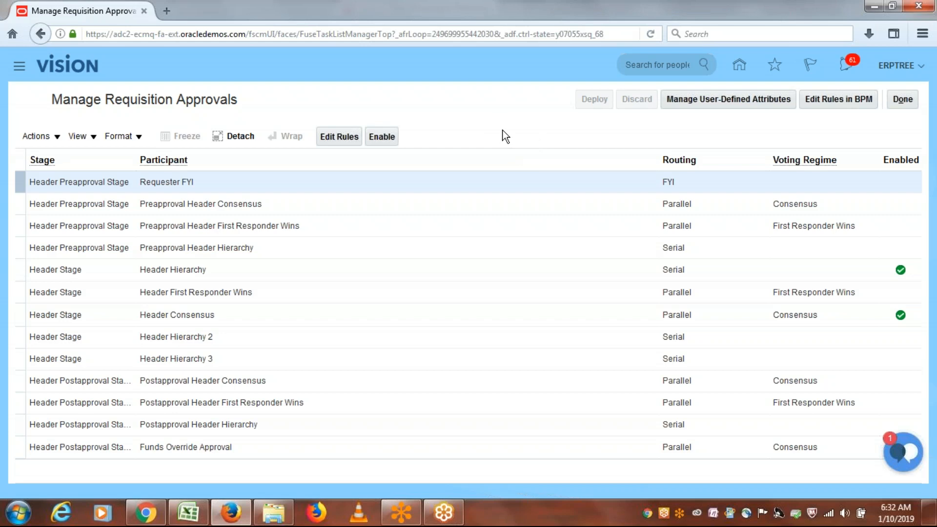
Step: Switch to the Excel discussion sheet and review the approval stage notes in cells A50 to A52
key("alt+Tab")
left_click(127, 205)
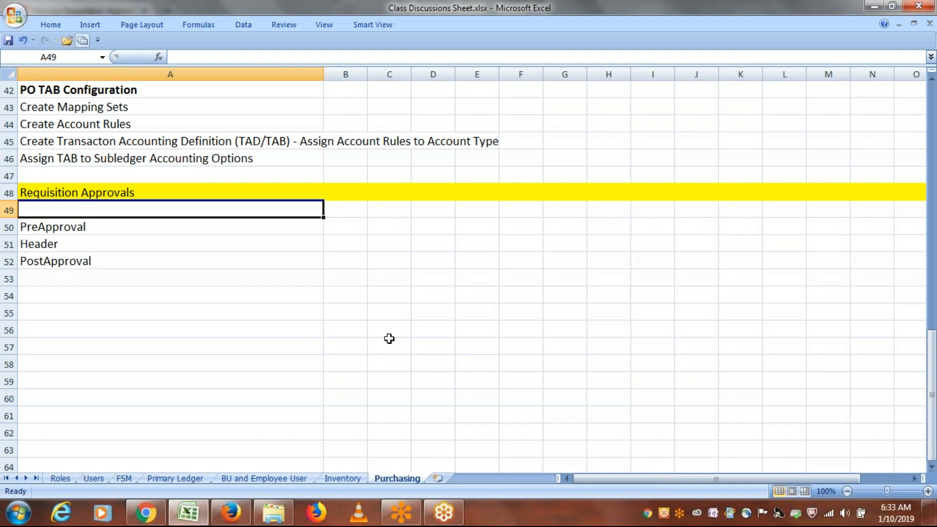
left_click(86, 227)
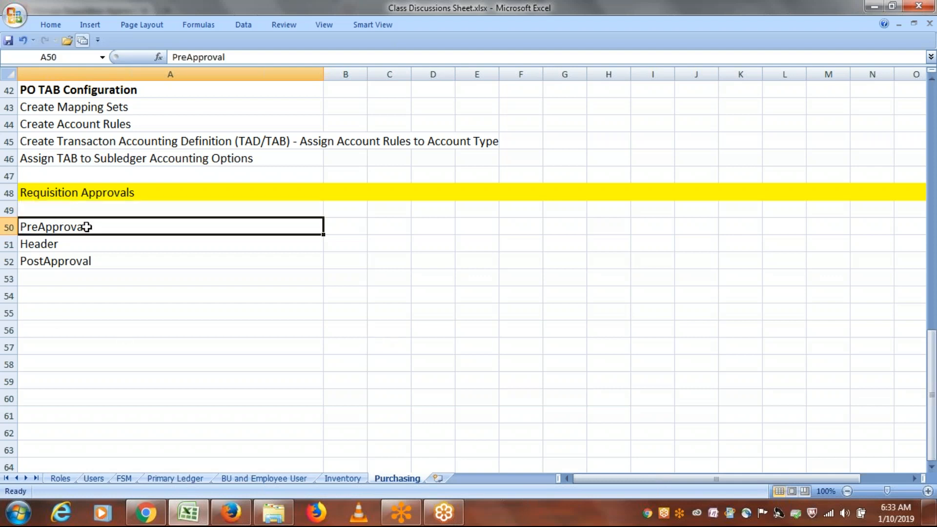
left_click_drag(87, 227, 92, 261)
left_click(71, 231)
left_click(84, 245)
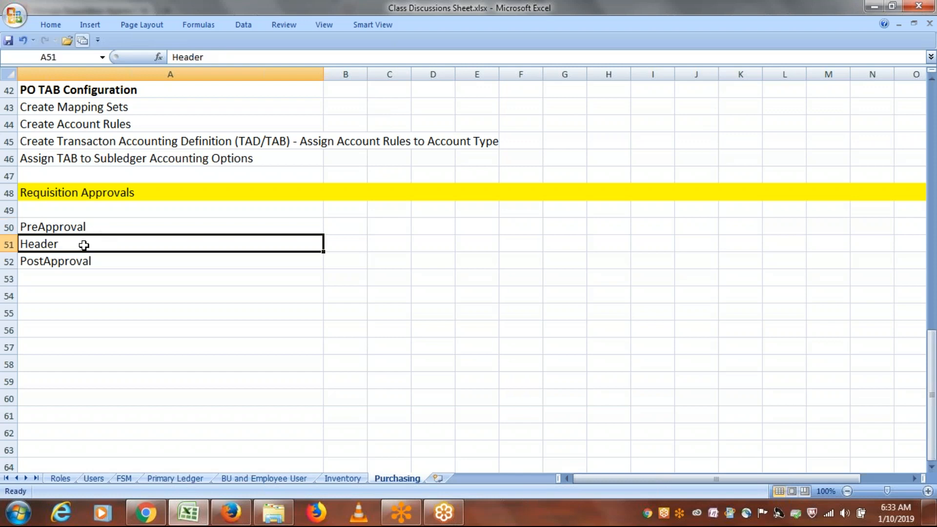
Step: In Firefox, widen the Stage column of the requisition approvals table to fit the full stage names, and return to the Excel sheet
key("alt+Tab")
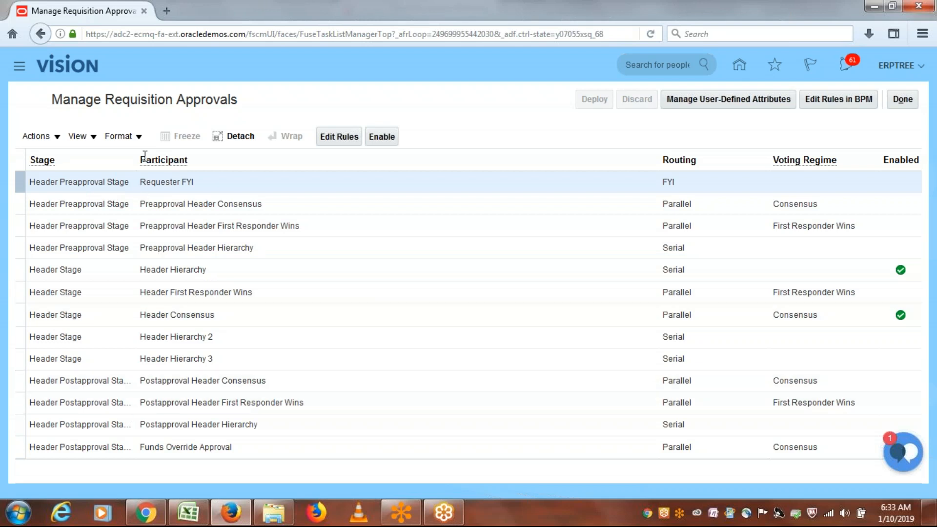
left_click_drag(135, 160, 193, 159)
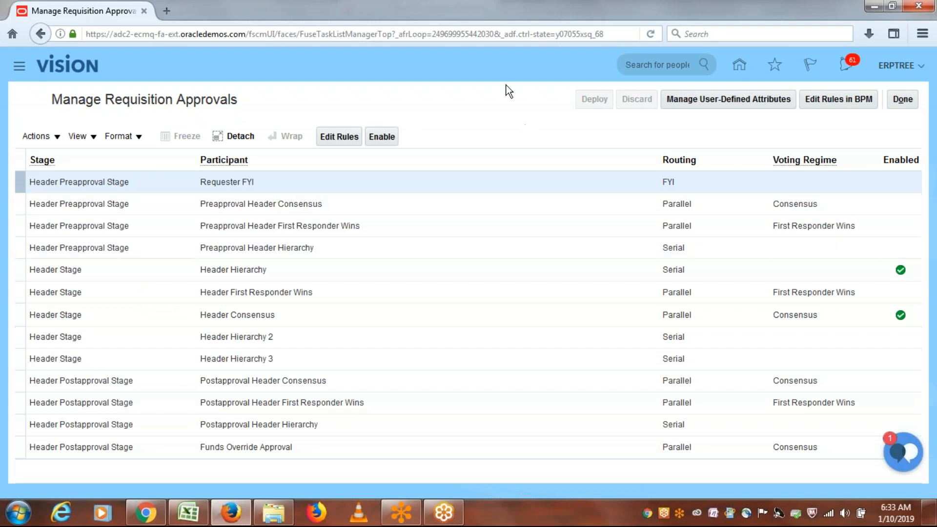
key("alt+Tab")
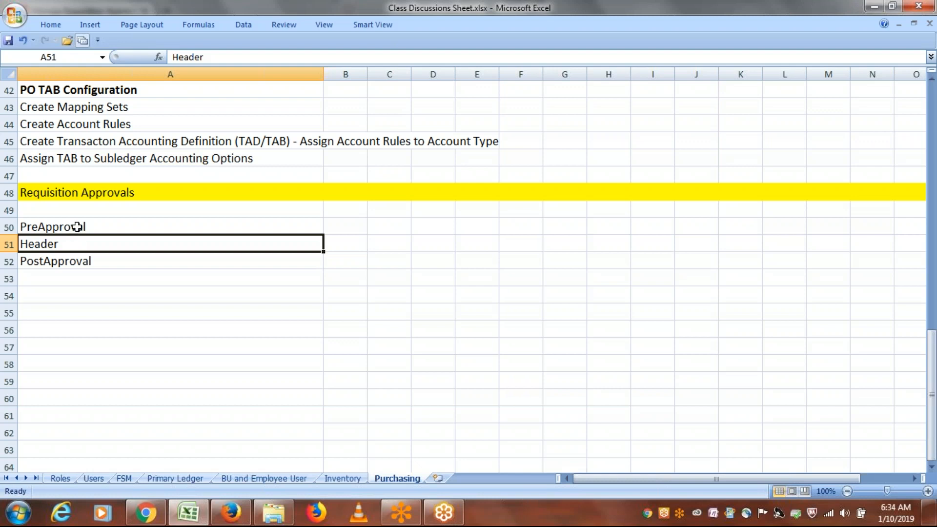
Step: Go through the PreApproval, Header and PostApproval stages in cells A50 to A52, individually and as a group
left_click(77, 227)
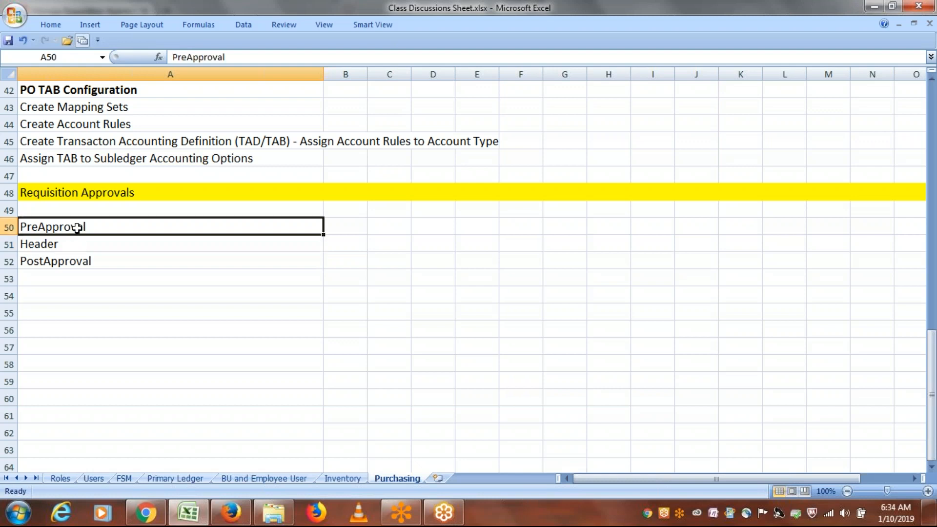
left_click(70, 241)
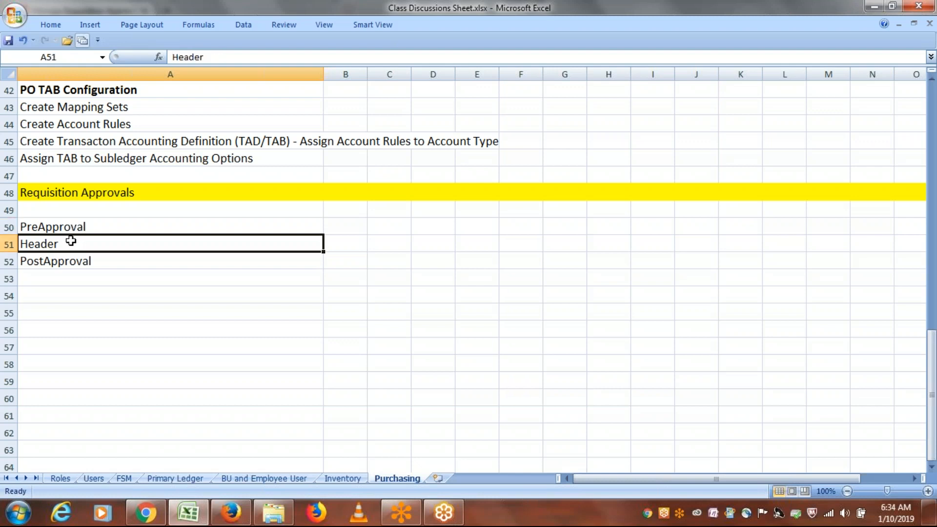
left_click(96, 262)
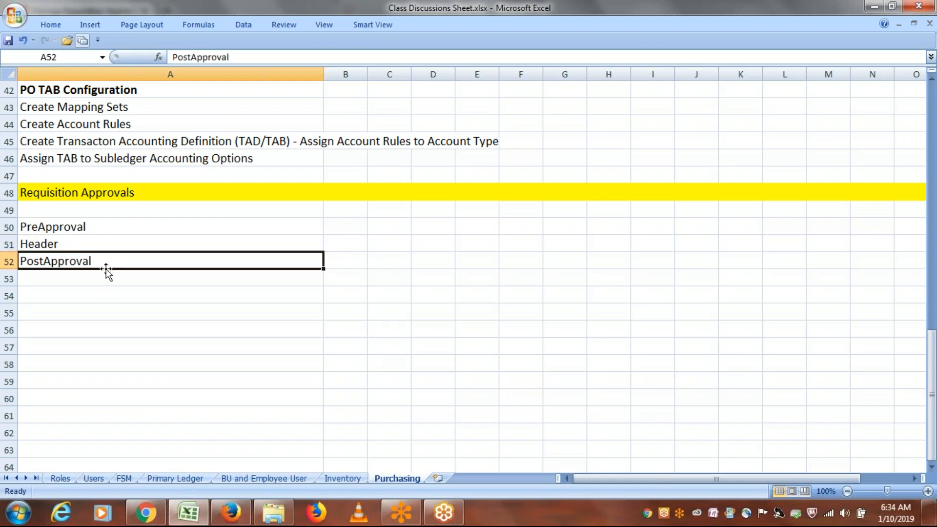
left_click(84, 246)
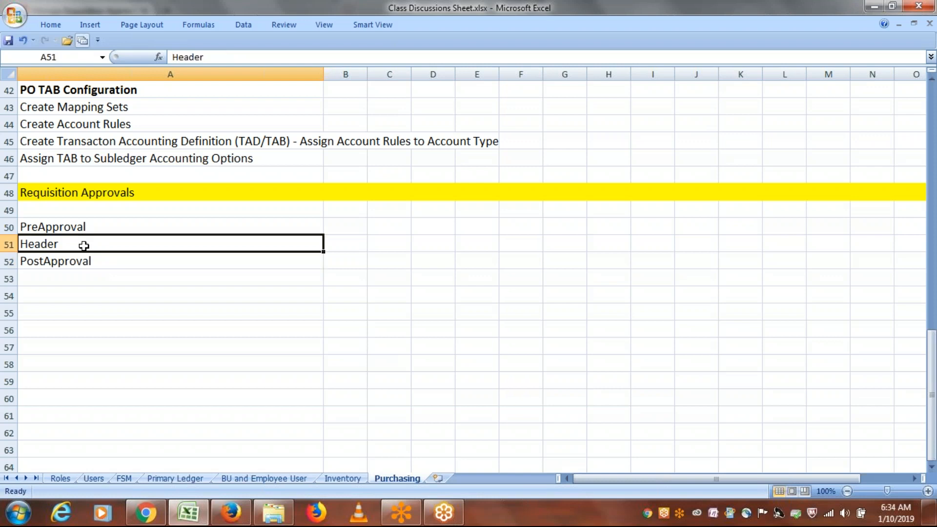
left_click_drag(94, 230, 112, 259)
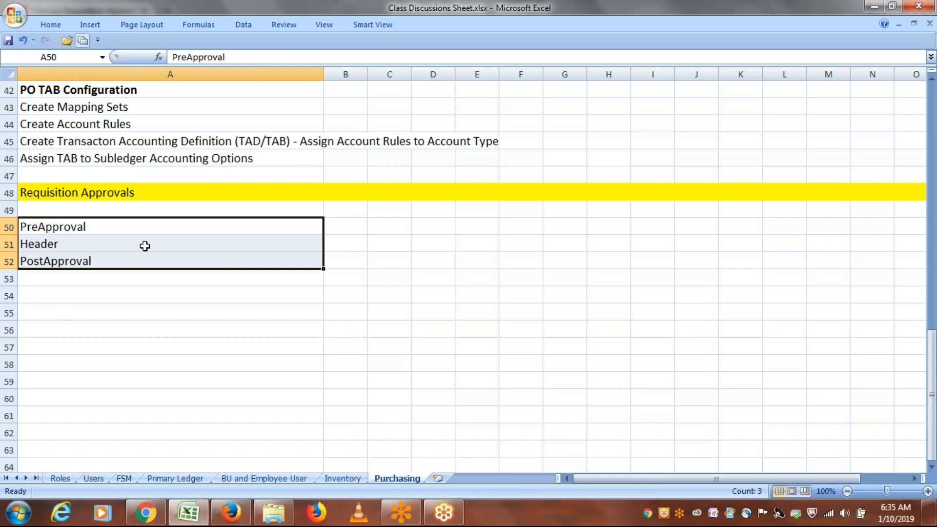
left_click(87, 227)
left_click_drag(88, 231, 90, 236)
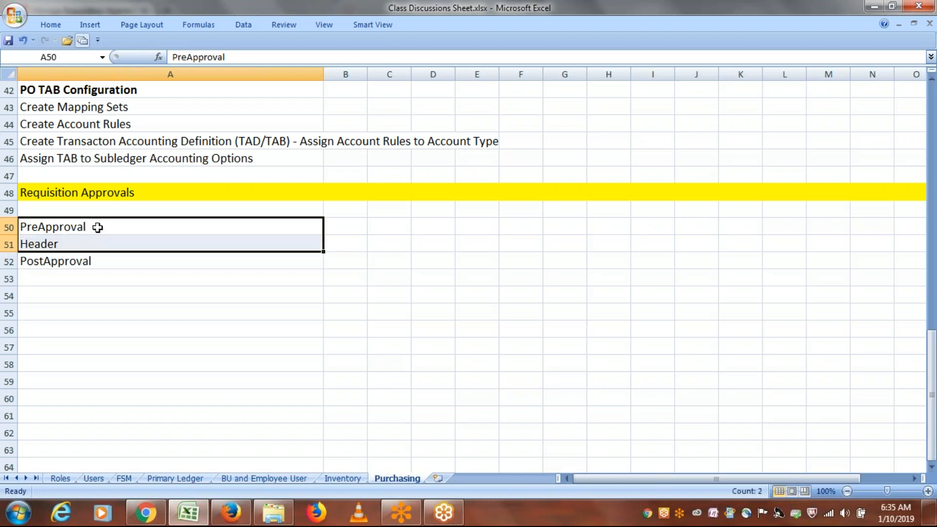
left_click(98, 228)
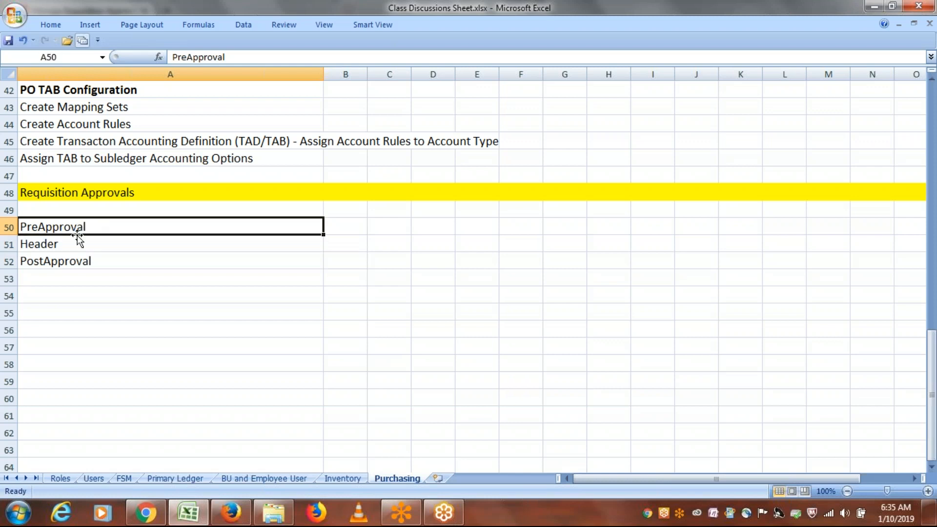
left_click(49, 242)
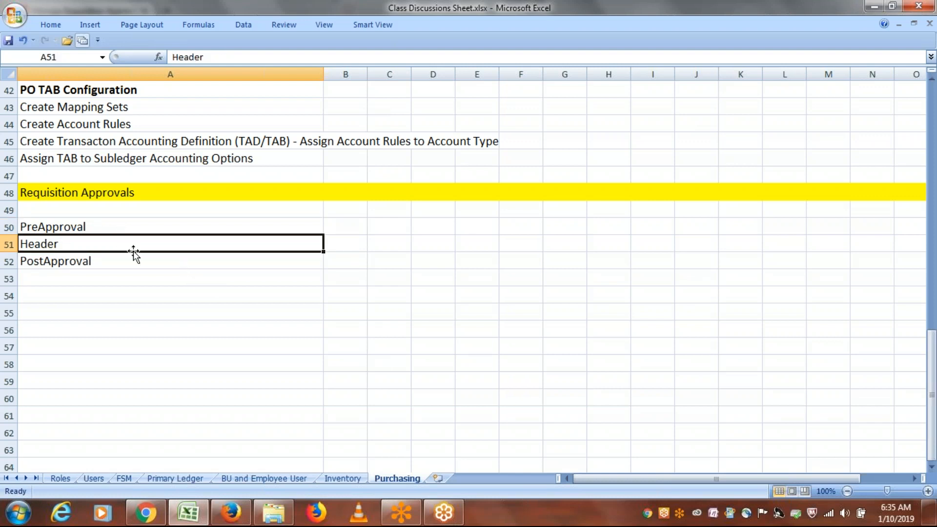
left_click_drag(70, 247, 74, 257)
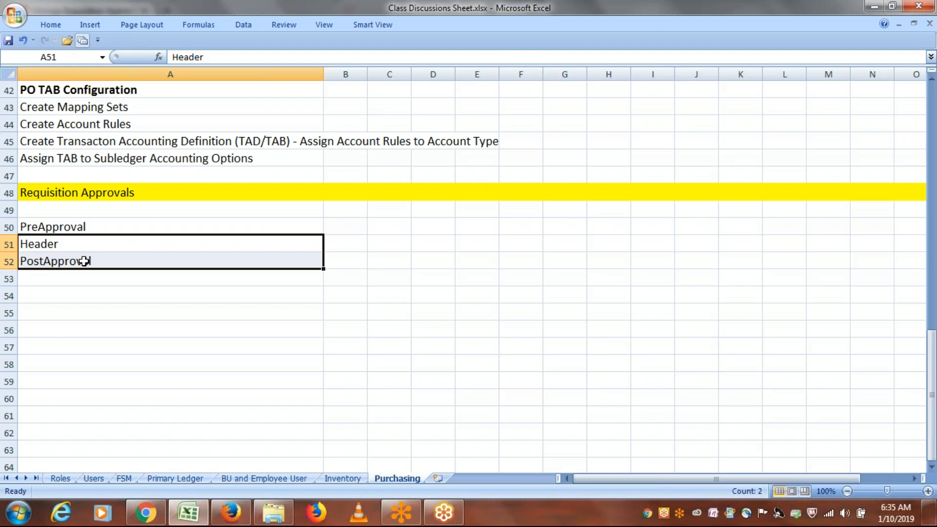
left_click_drag(78, 248, 78, 254)
left_click(61, 244)
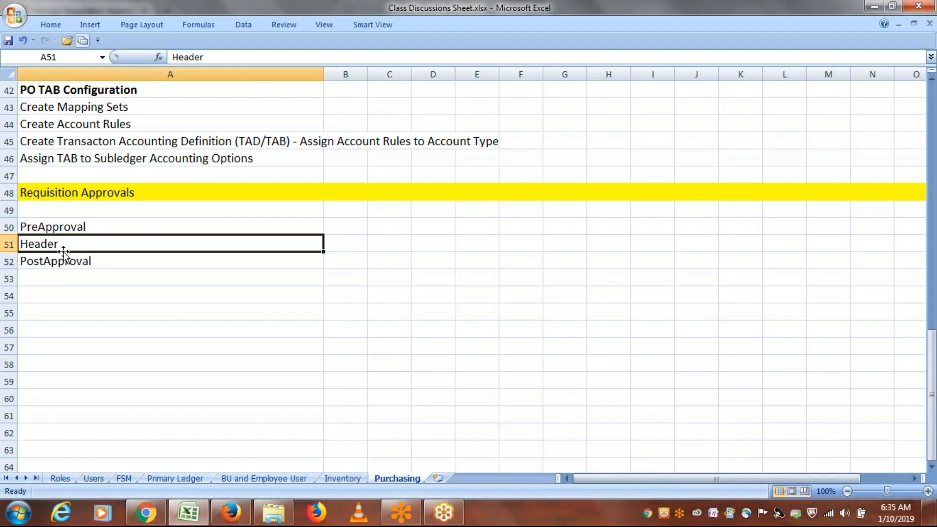
left_click(71, 264)
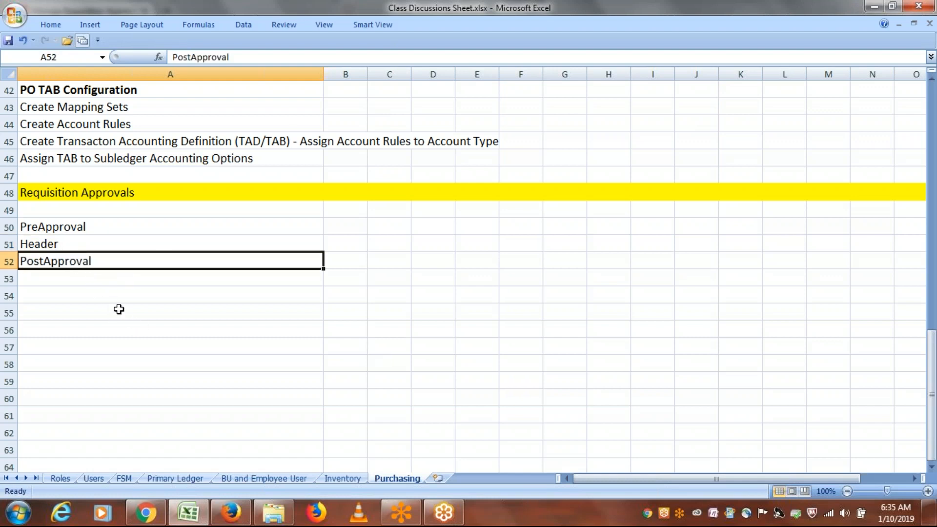
left_click_drag(86, 229, 120, 253)
left_click(94, 255)
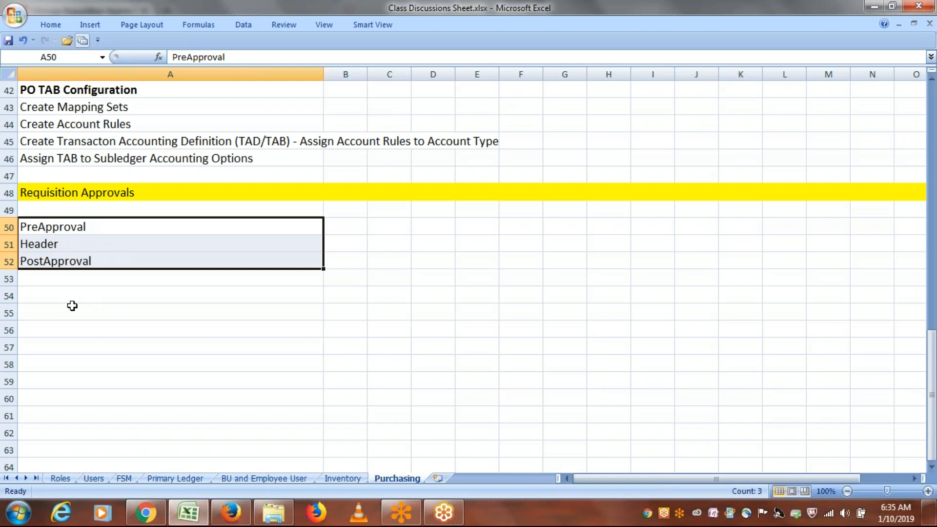
left_click_drag(109, 222, 106, 265)
left_click(97, 234)
left_click(707, 19)
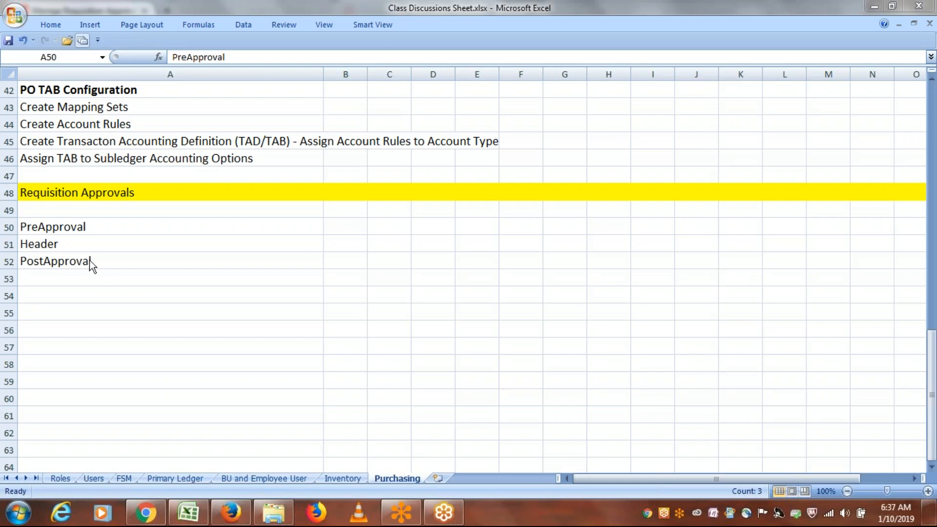
left_click(69, 234)
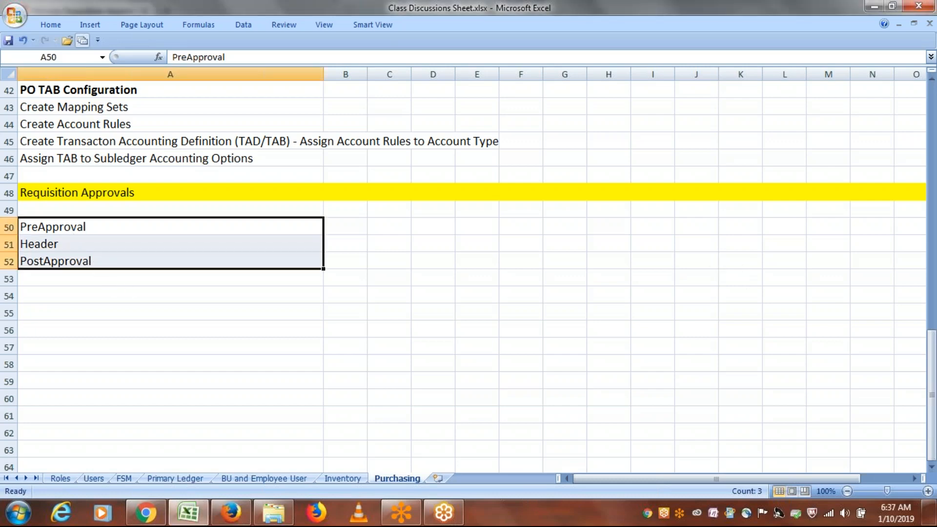
Step: Switch to Firefox, review the Manage Requisition Approvals page and its title, and return to the Excel discussion sheet
key("alt+Tab")
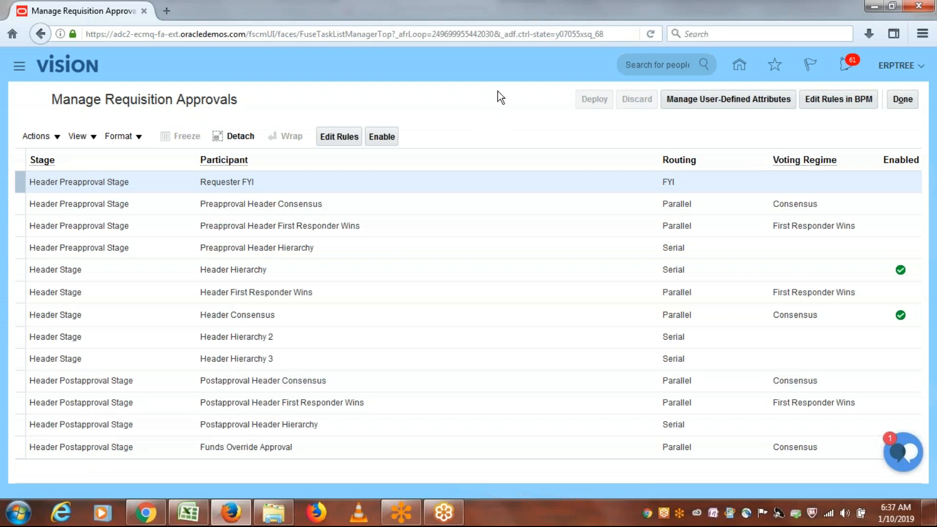
left_click_drag(105, 100, 250, 147)
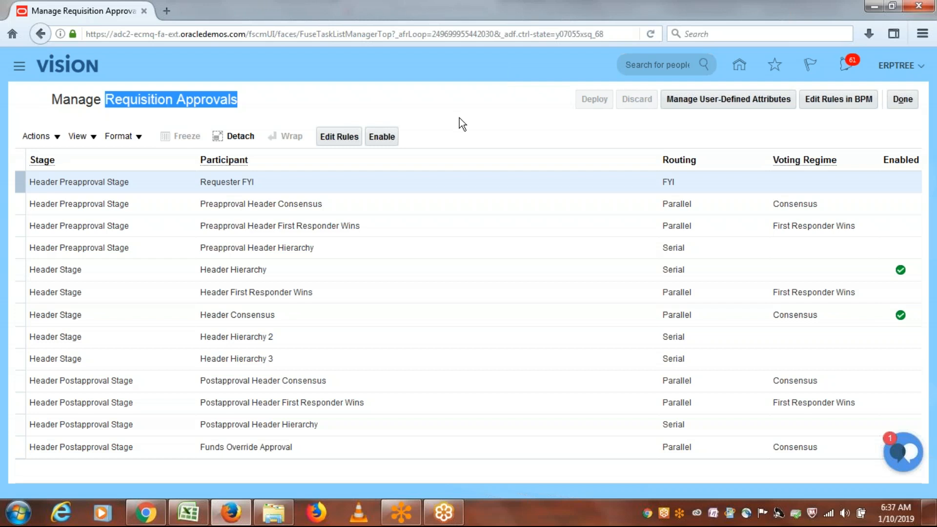
left_click(746, 25)
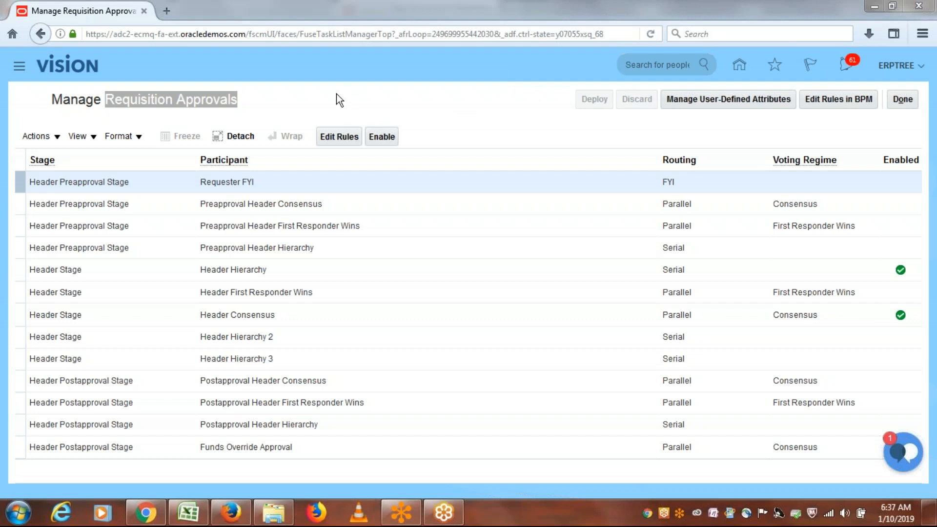
left_click(412, 114)
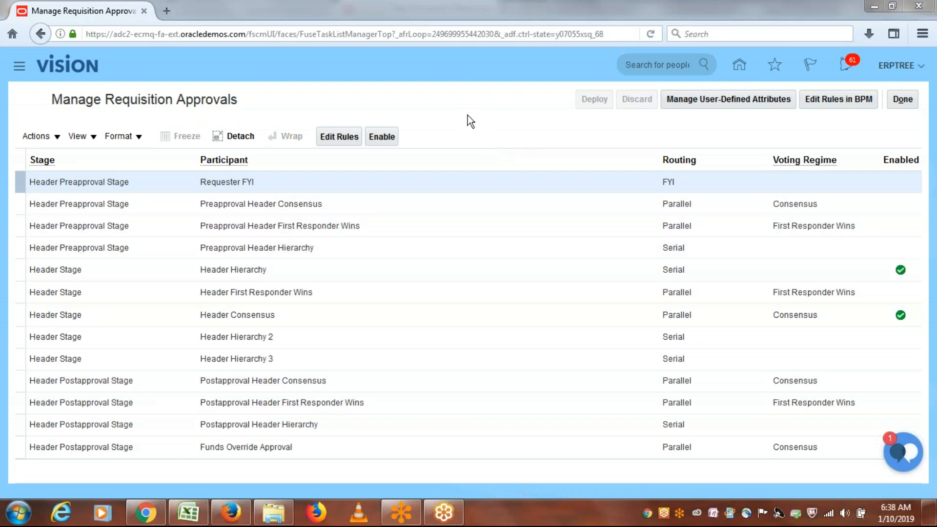
key("alt+Tab")
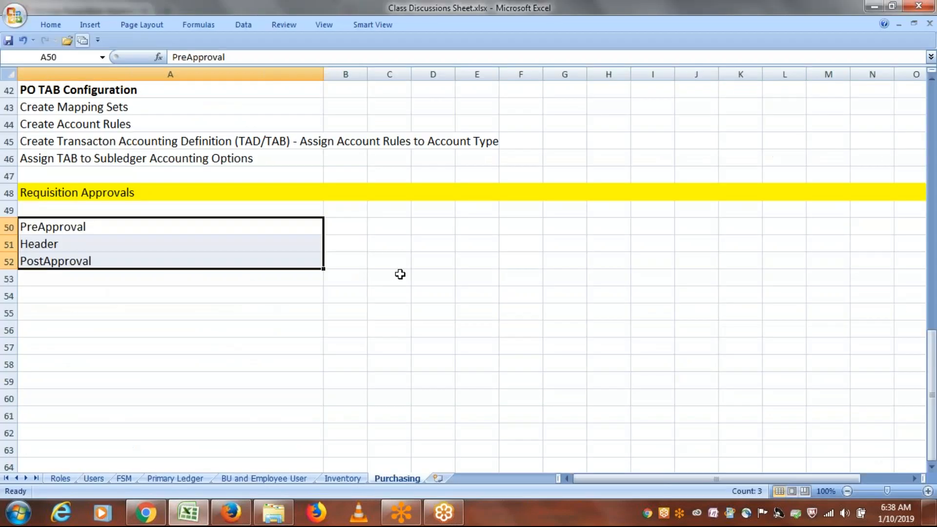
Step: Review the PreApproval, Header and PostApproval stage notes in cells A50 to A52 together, followed by Header and PostApproval individually
left_click_drag(92, 226, 93, 261)
key("alt+Tab")
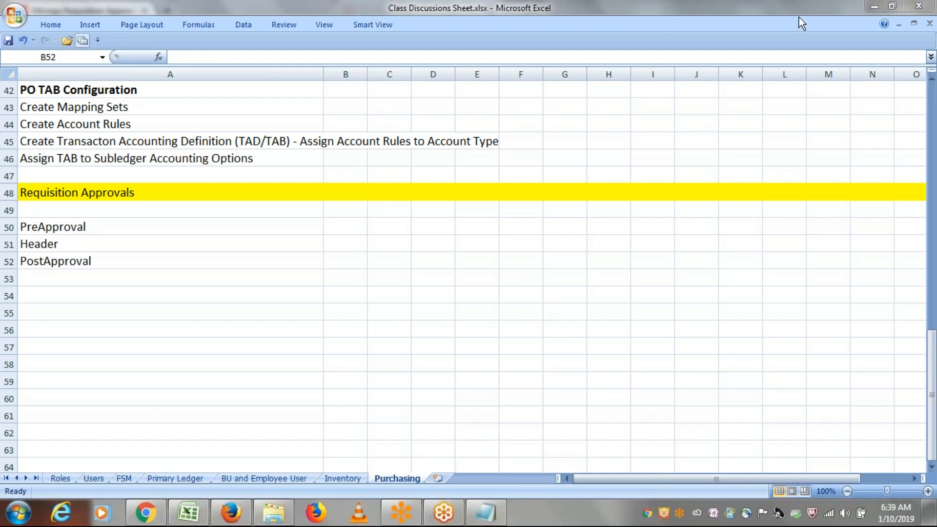
left_click(99, 228)
left_click_drag(100, 227, 104, 253)
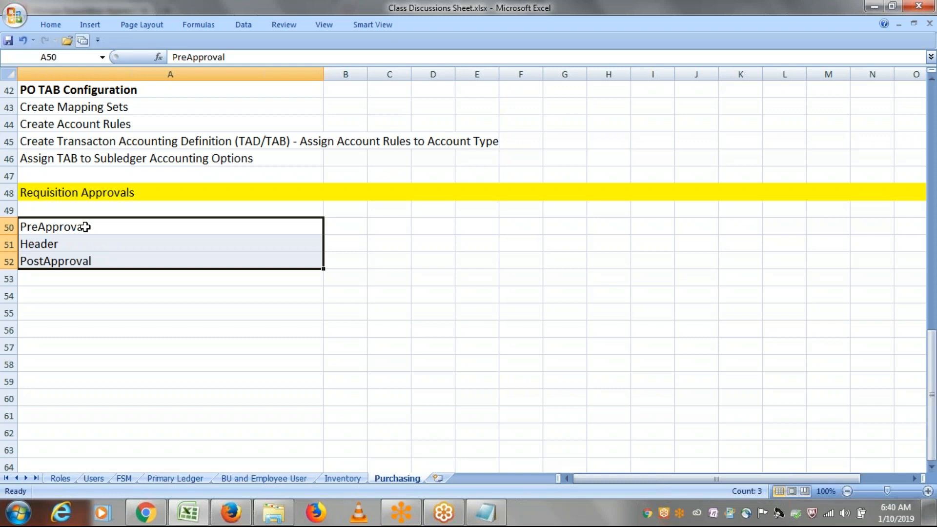
left_click(61, 249)
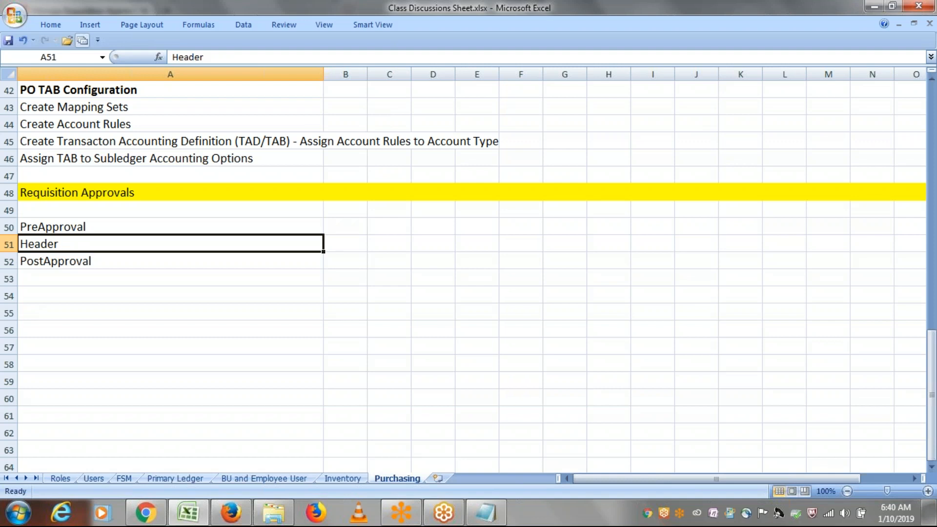
left_click(113, 263)
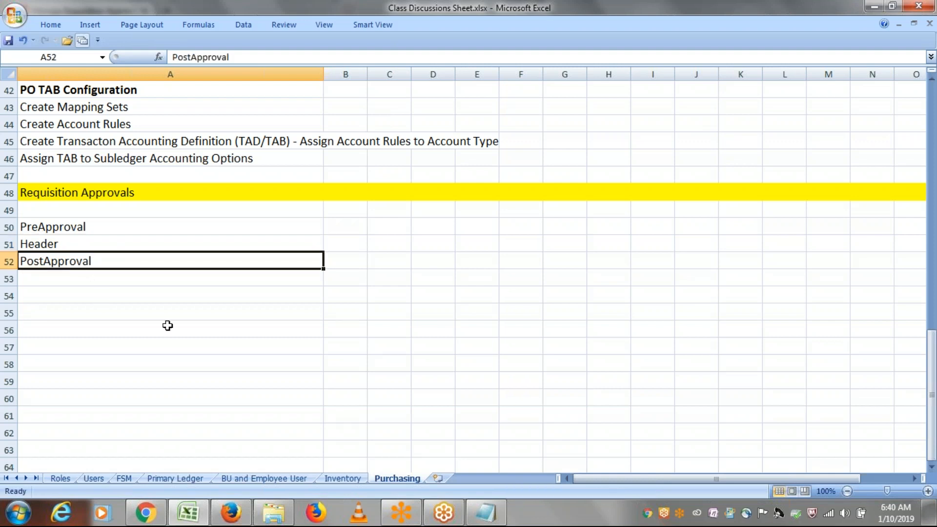
key("alt+Tab")
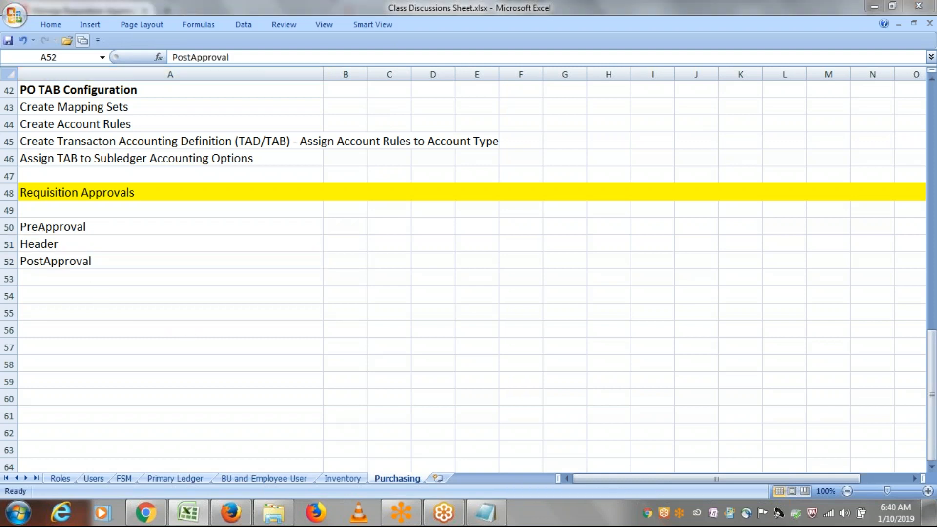
Step: Switch to Firefox and examine the Header Preapproval Stage rows, their routing and voting regime, and the participants down to Header Hierarchy
key("alt+Tab")
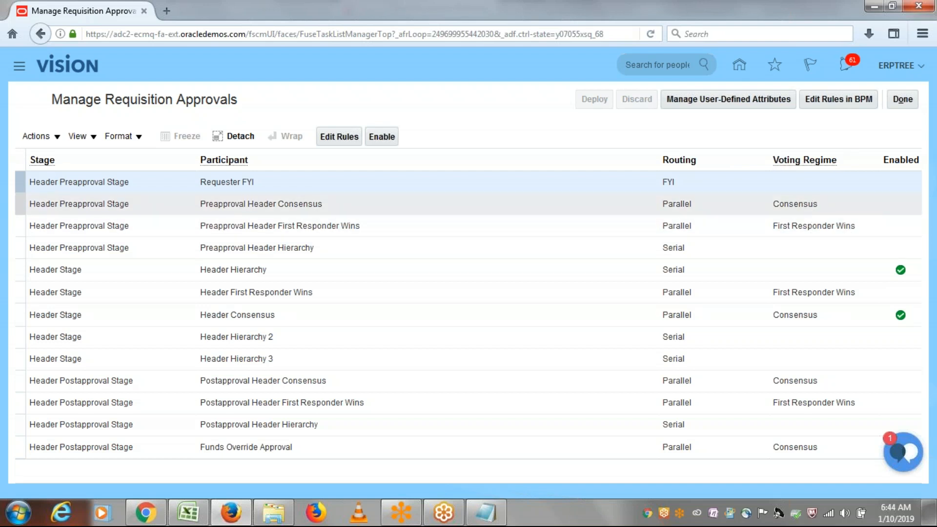
left_click_drag(48, 184, 59, 250)
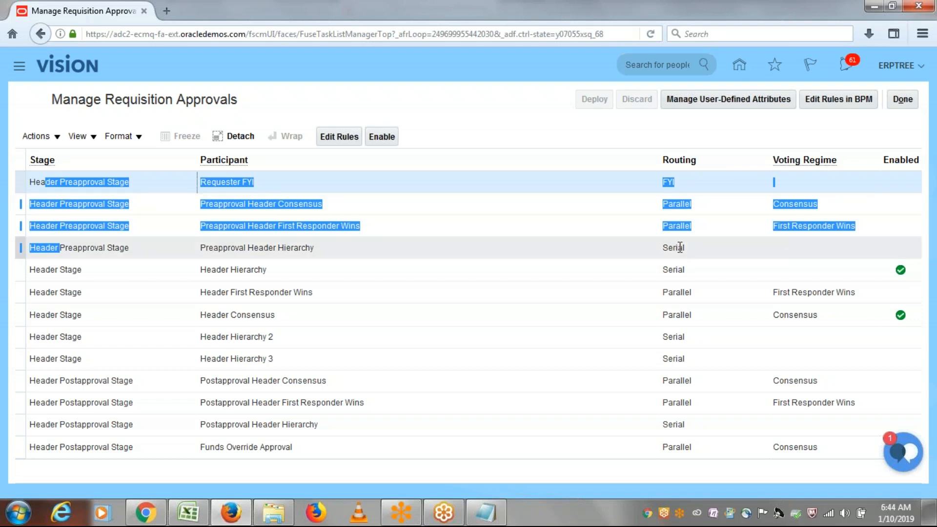
left_click(689, 211)
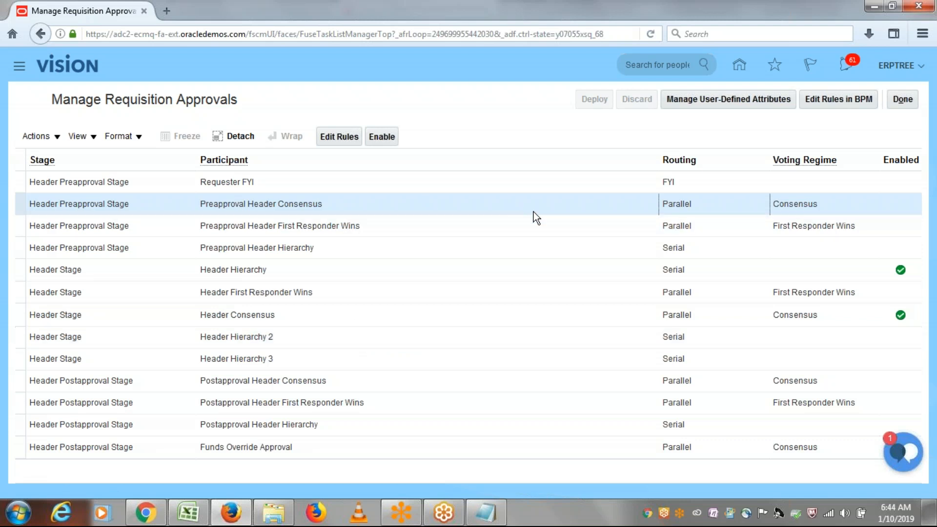
left_click(530, 119)
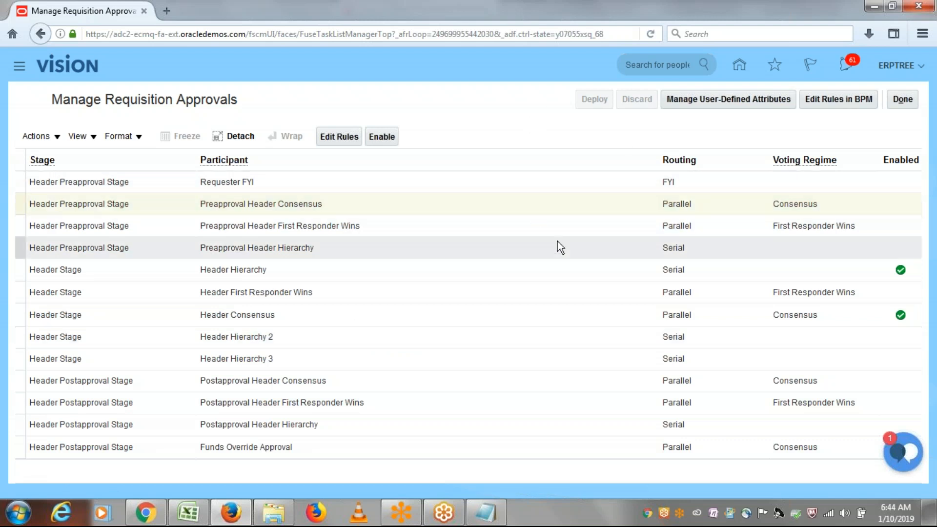
left_click(99, 189)
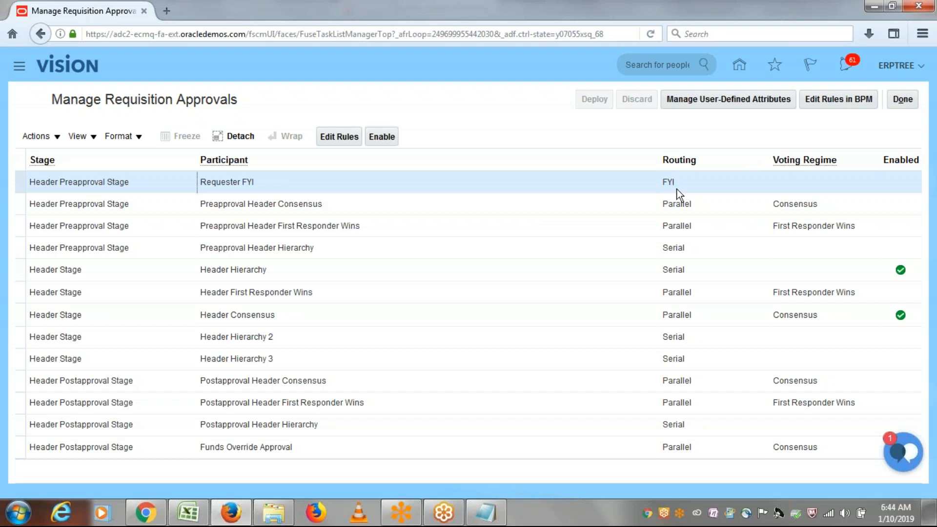
left_click(871, 183)
left_click(317, 177)
left_click(271, 210)
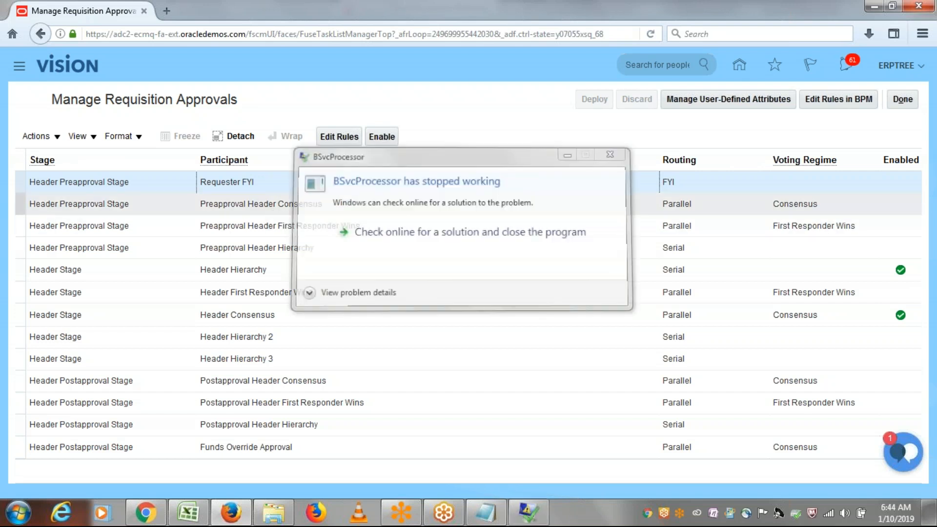
left_click(271, 224)
left_click(280, 248)
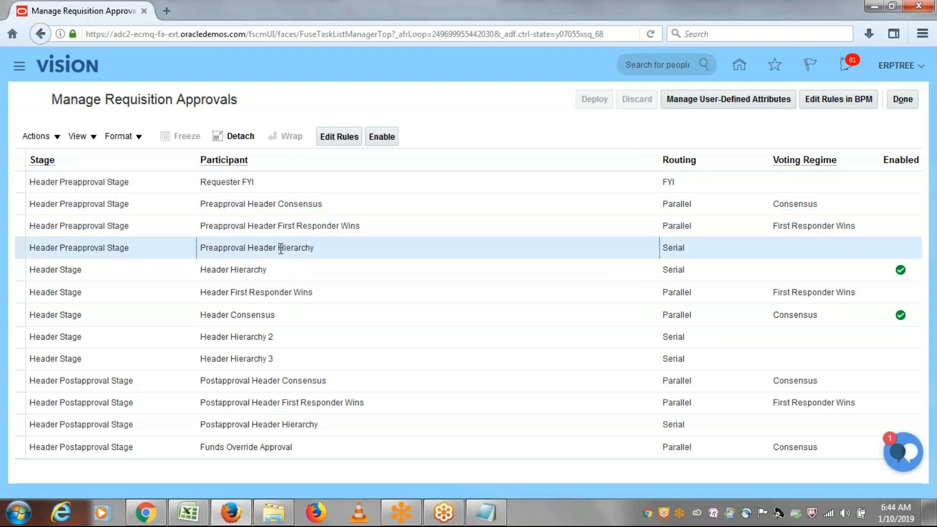
left_click(264, 269)
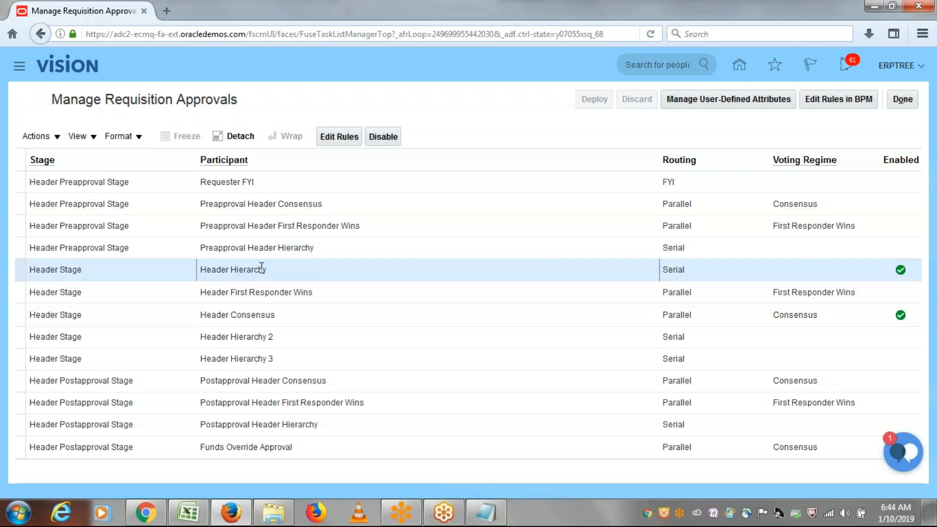
Step: Walk repeatedly through the participant sequence from Requester FYI down to Header Consensus in the requisition approvals table
left_click(270, 182)
left_click(284, 204)
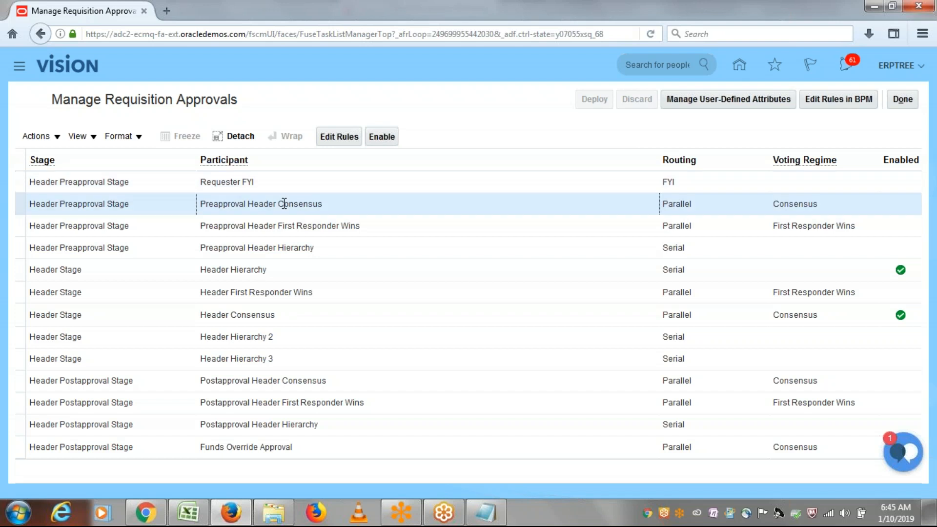
left_click(278, 183)
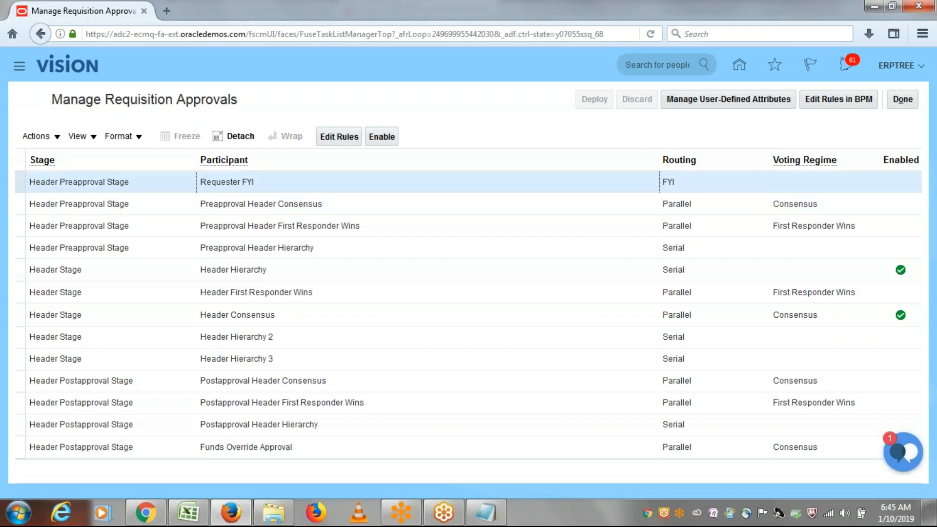
left_click(296, 203)
left_click(296, 225)
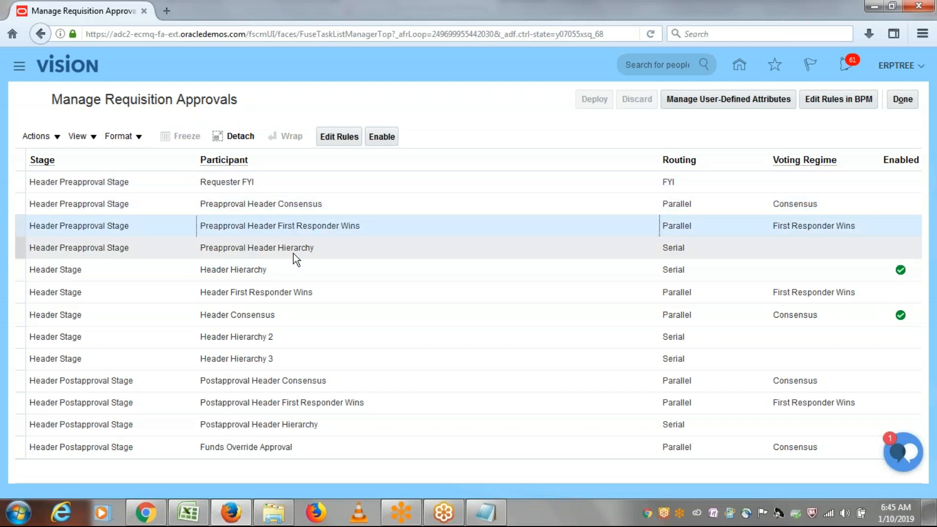
left_click(294, 251)
left_click(276, 271)
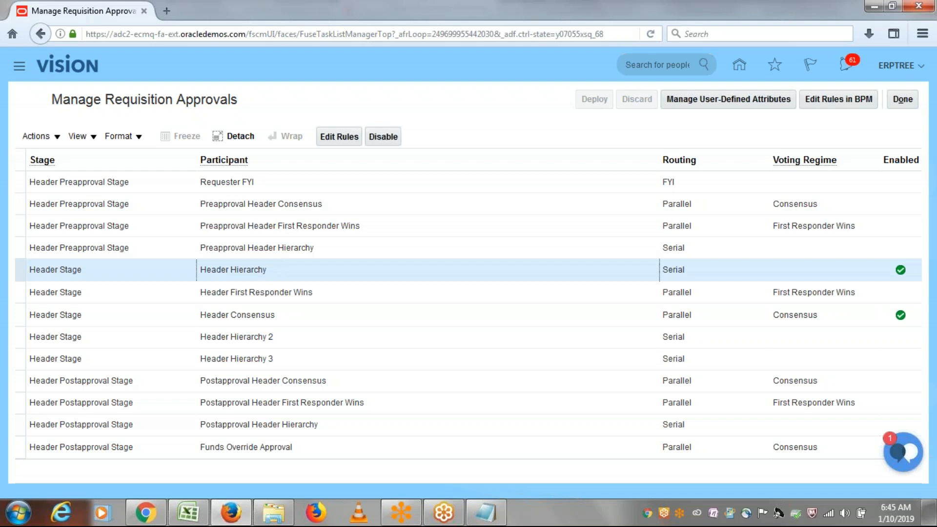
left_click(300, 293)
left_click(284, 317)
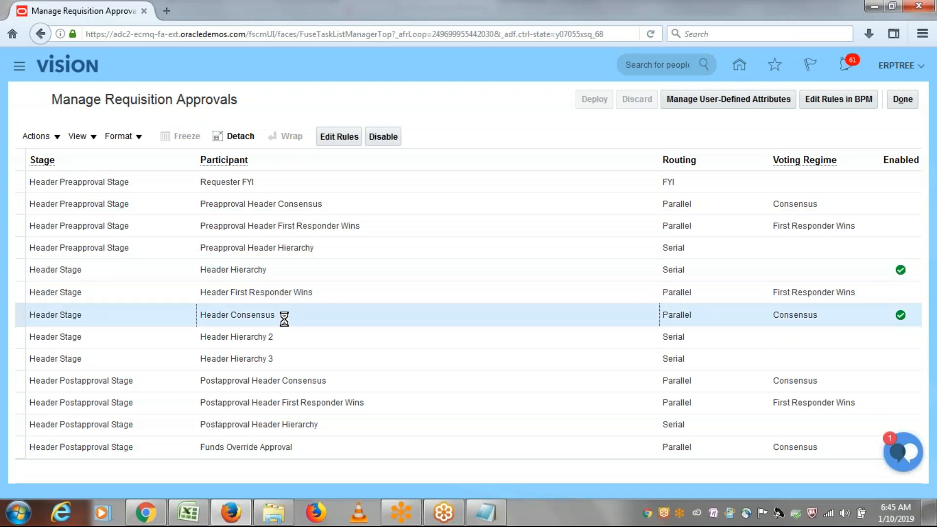
left_click(291, 183)
left_click(326, 205)
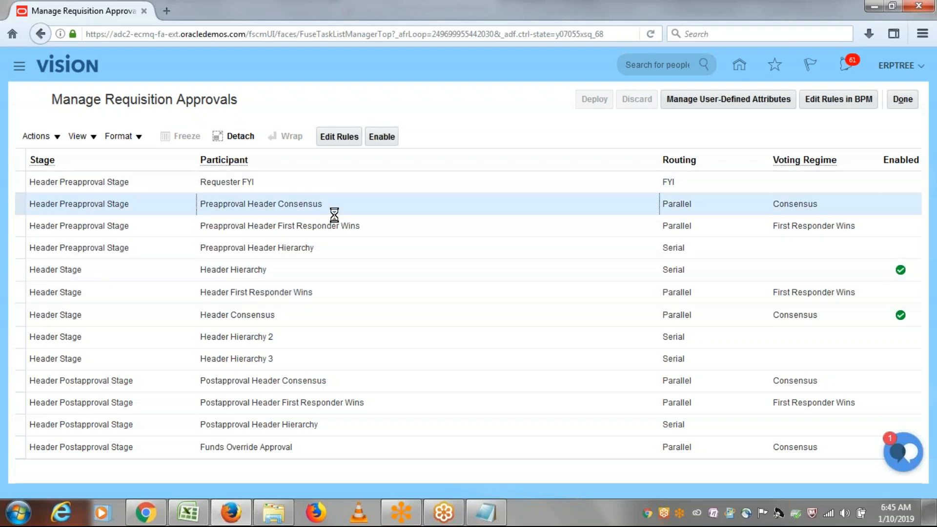
left_click(344, 223)
left_click(337, 247)
left_click(320, 266)
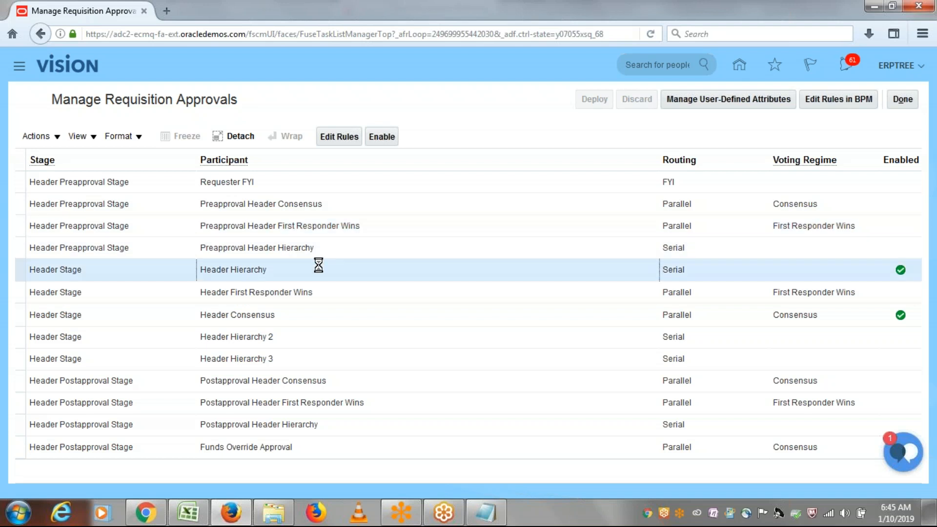
left_click(323, 292)
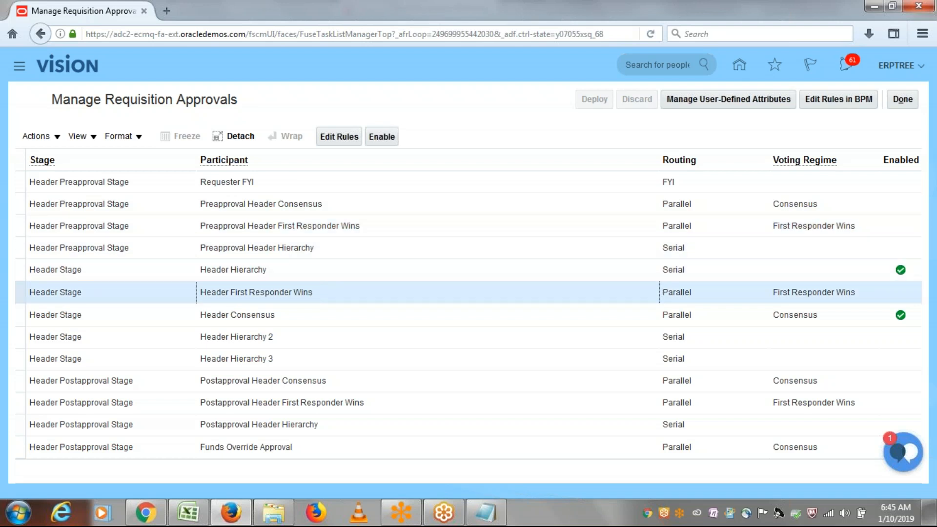
left_click(305, 313)
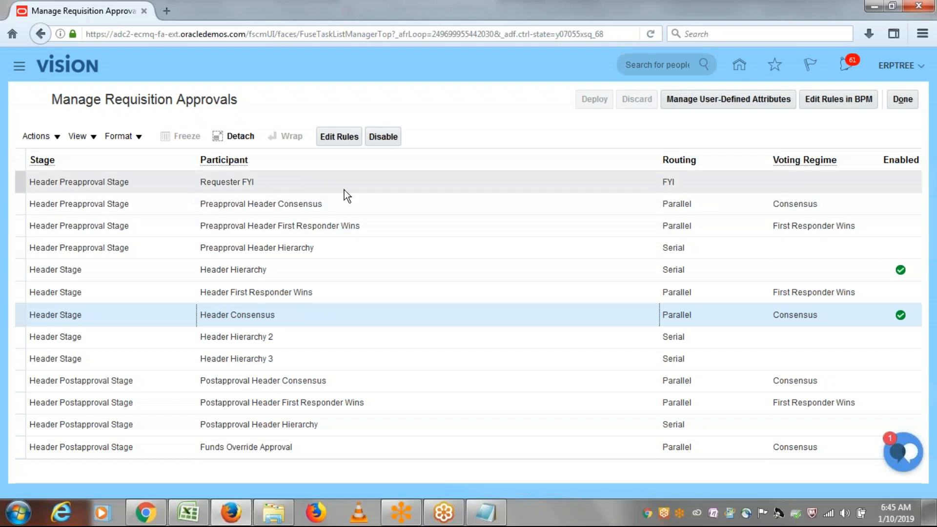
Step: Review the four Header Preapproval Stage participants from Requester FYI to Preapproval Header Hierarchy, and return to Requester FYI
left_click(283, 182)
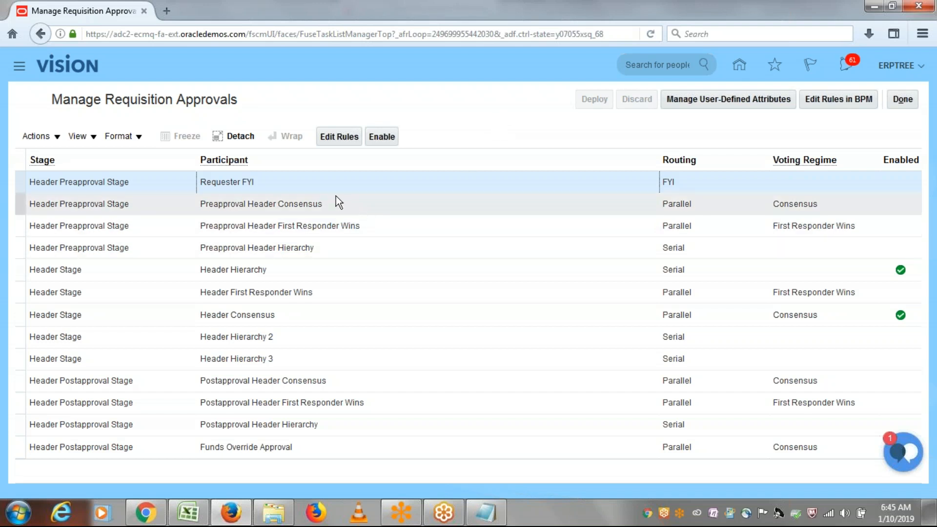
left_click(308, 203)
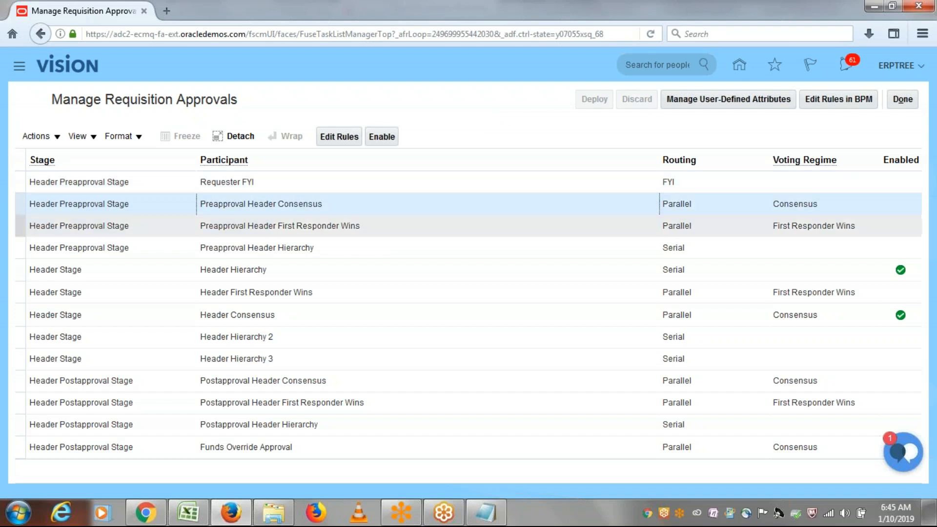
left_click(293, 226)
left_click(283, 246)
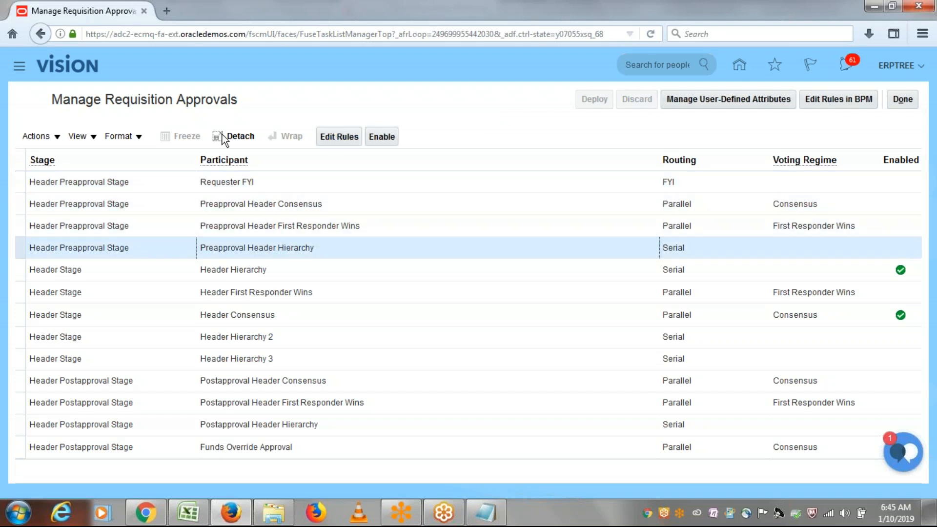
left_click(288, 186)
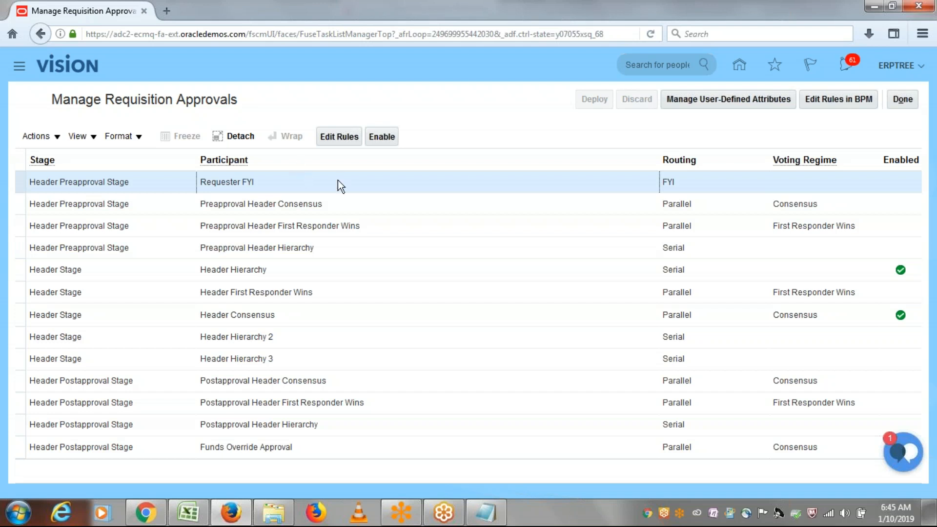
left_click(482, 130)
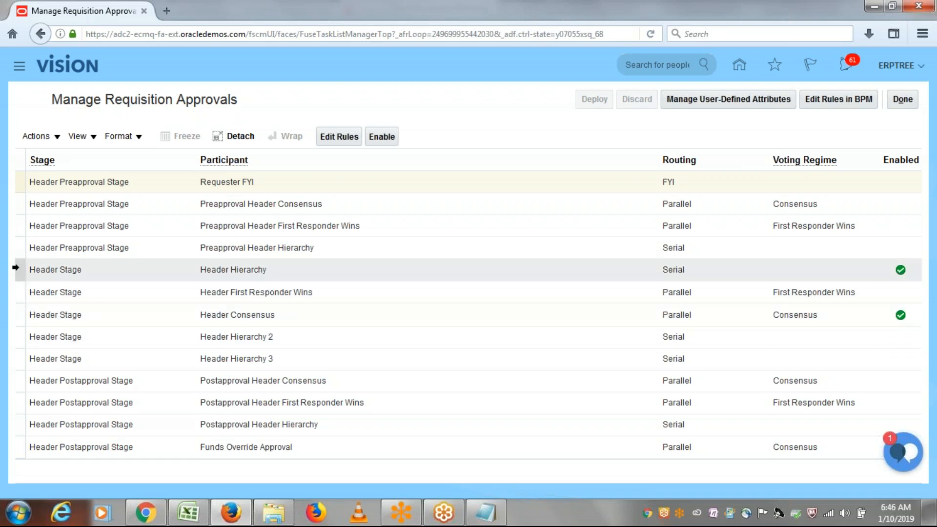
Step: Disable the Header Hierarchy and Header Consensus participants of the Header Stage
left_click(16, 267)
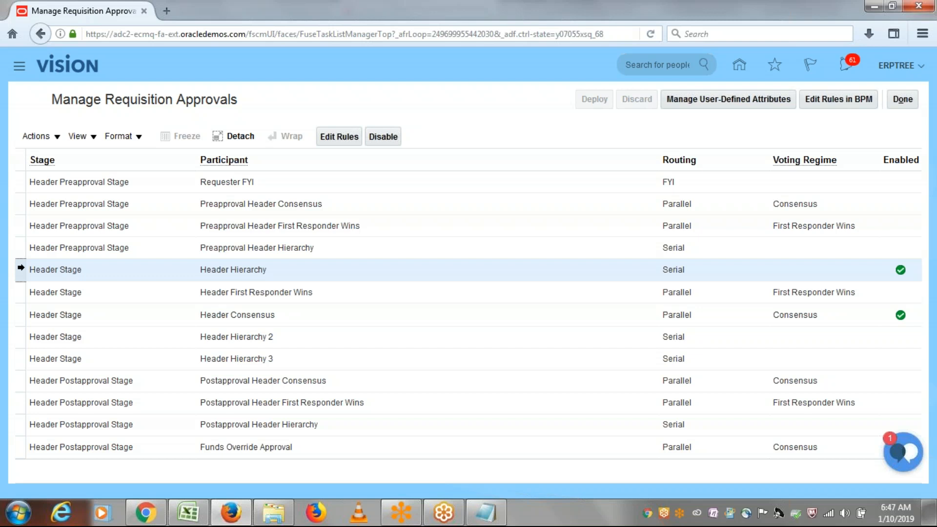
left_click(390, 138)
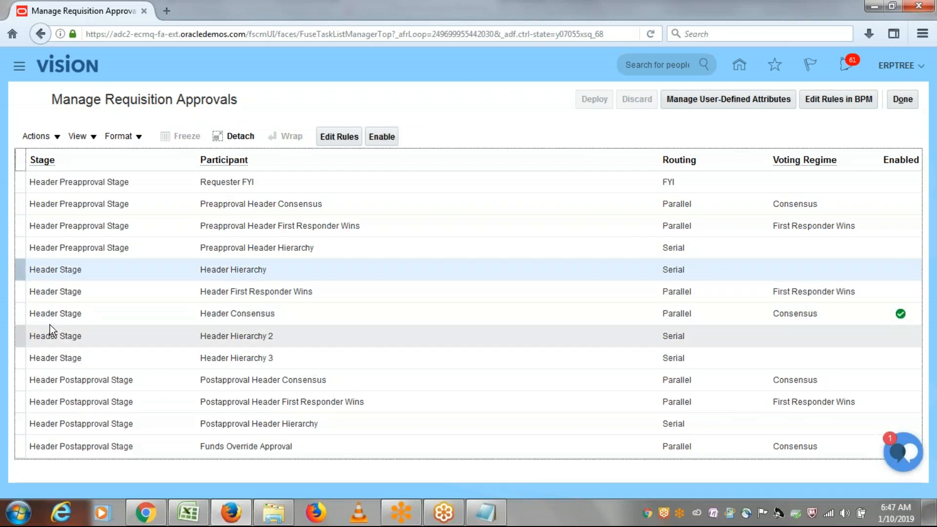
left_click(21, 316)
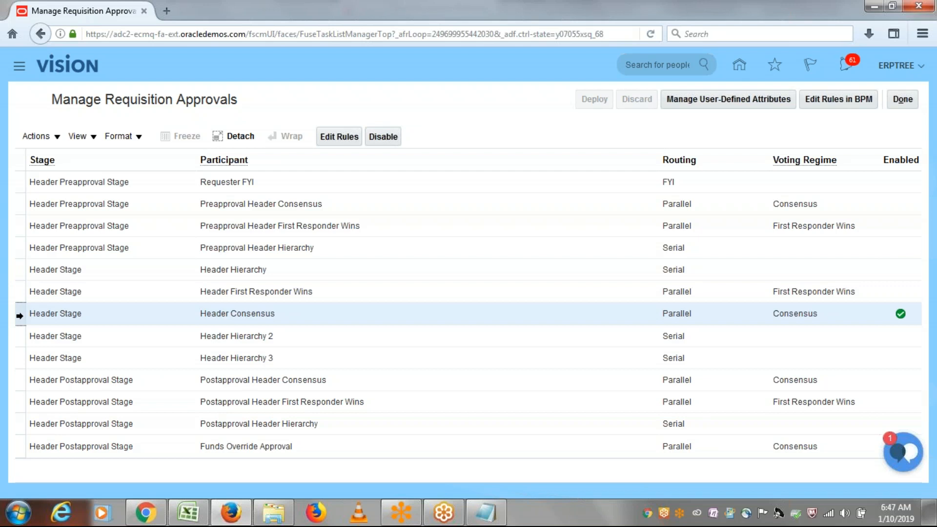
left_click(384, 137)
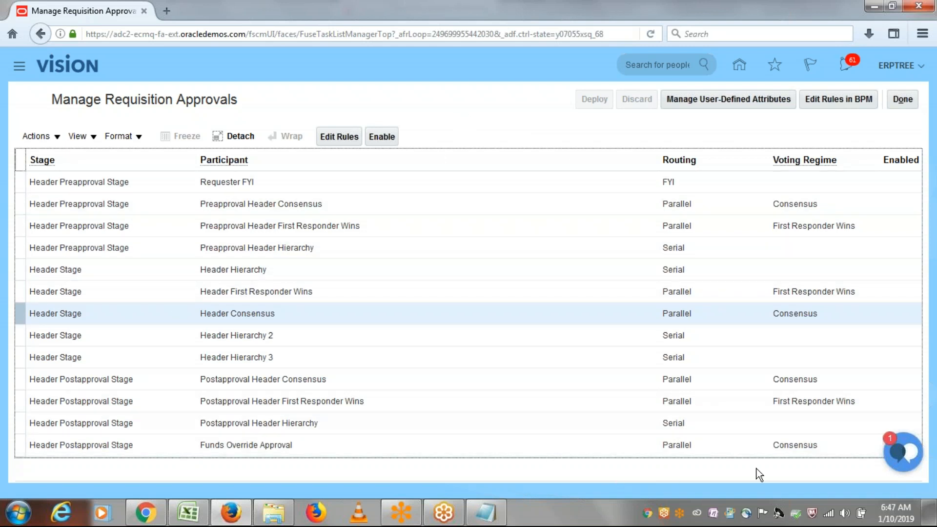
Step: Enable the Header Hierarchy participant of the Header Stage and disable it again
left_click(100, 380)
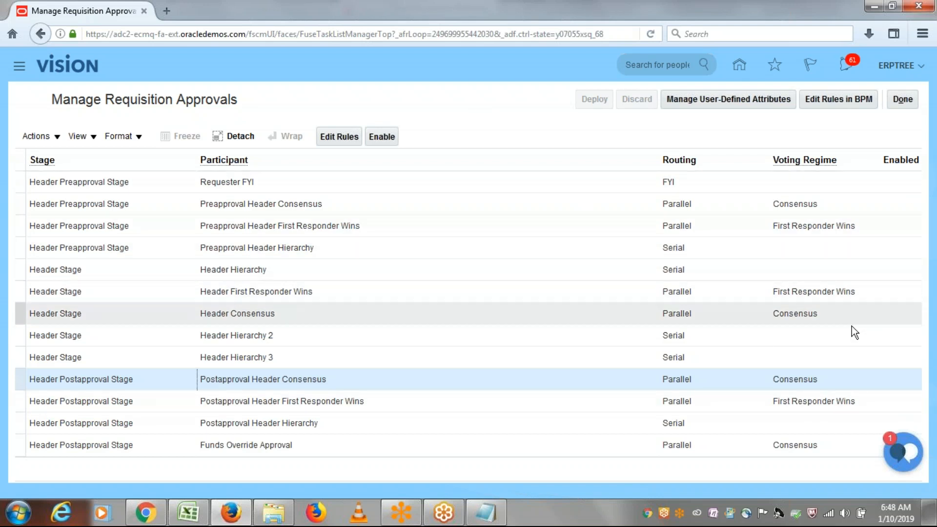
left_click(13, 274)
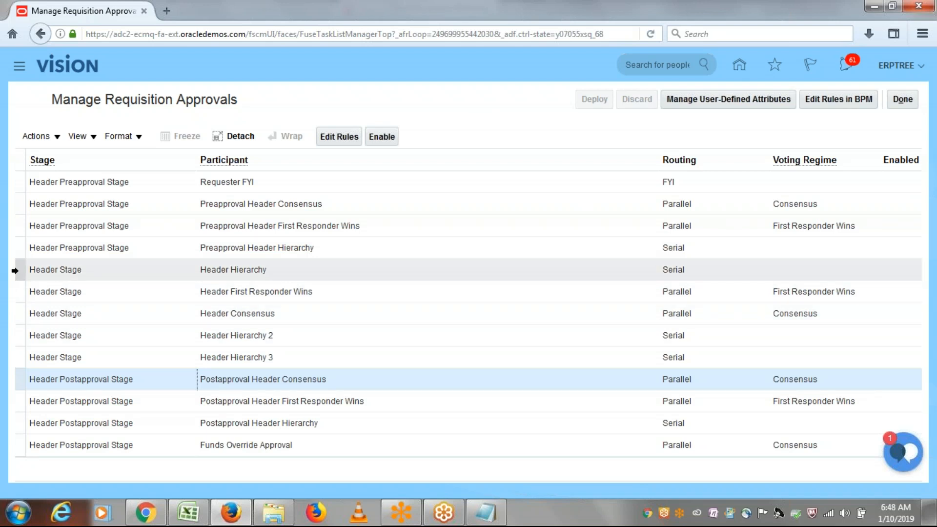
left_click(393, 136)
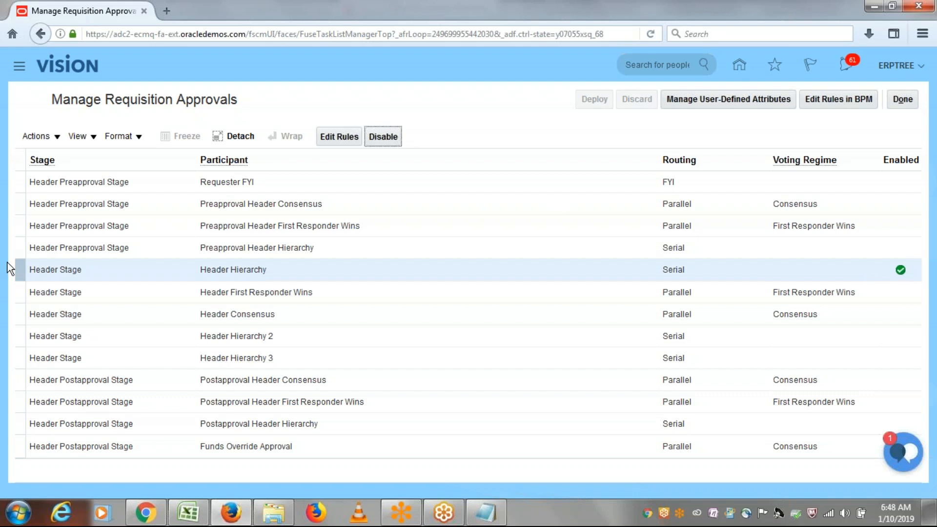
left_click(16, 272)
left_click(388, 139)
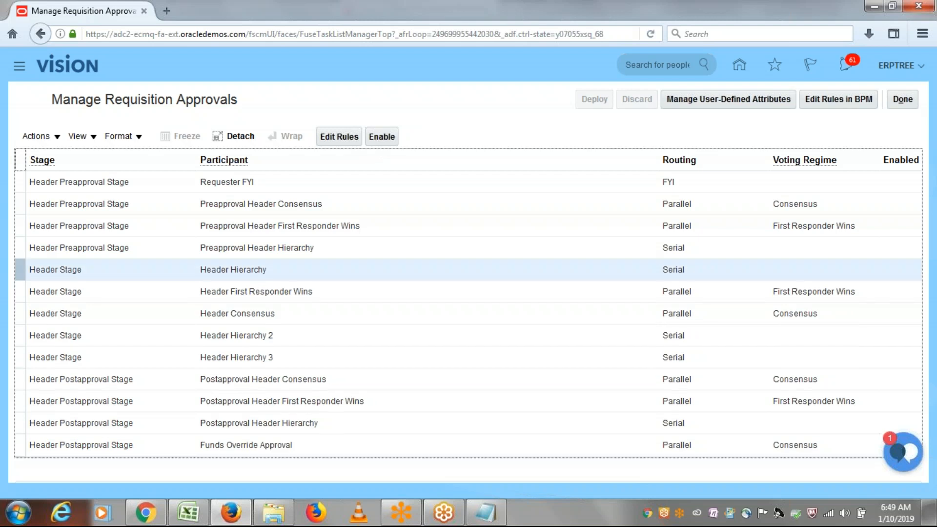
Step: Enable the Postapproval Header Consensus participant of the Header Postapproval Stage and try to open its rules for editing
left_click(462, 108)
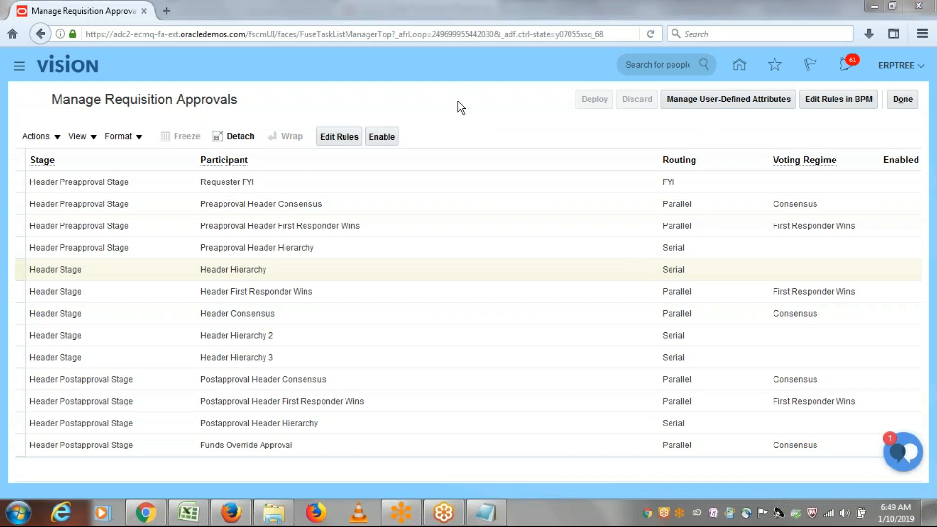
left_click(264, 379)
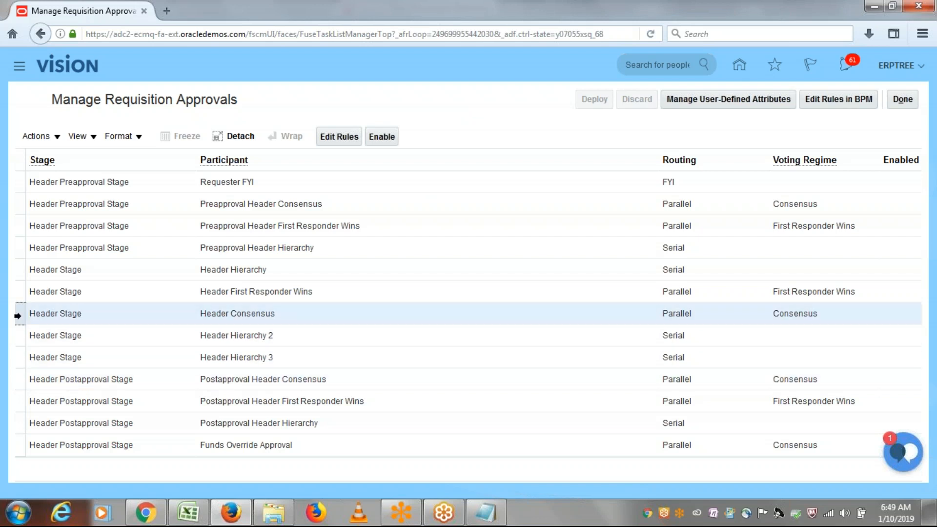
left_click(19, 203)
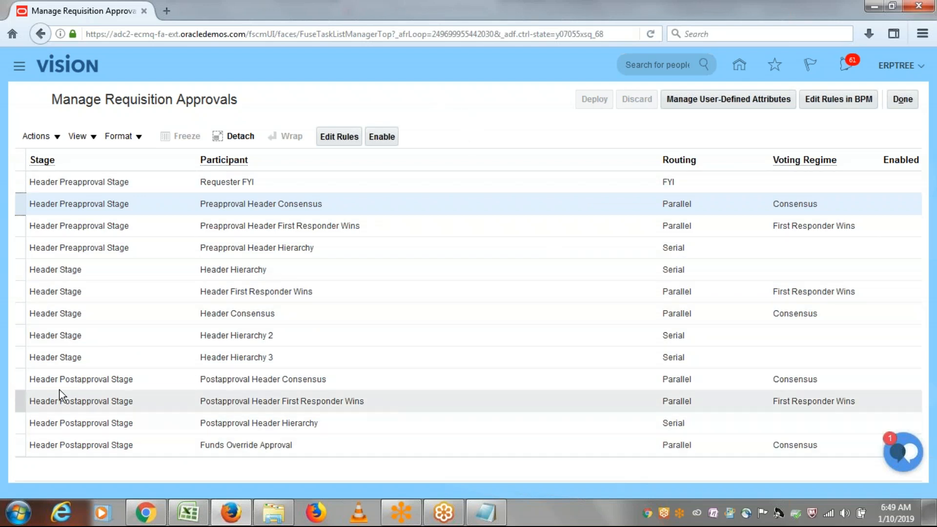
left_click(19, 380)
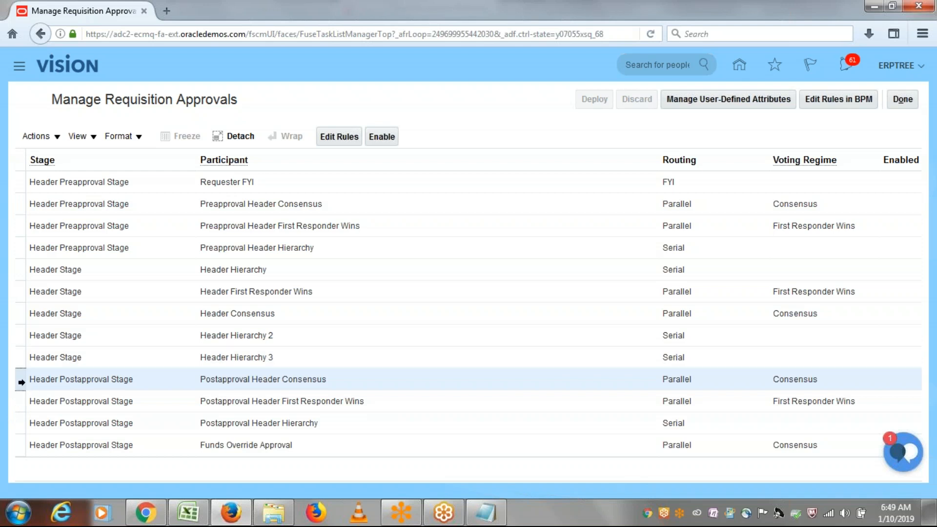
left_click(380, 138)
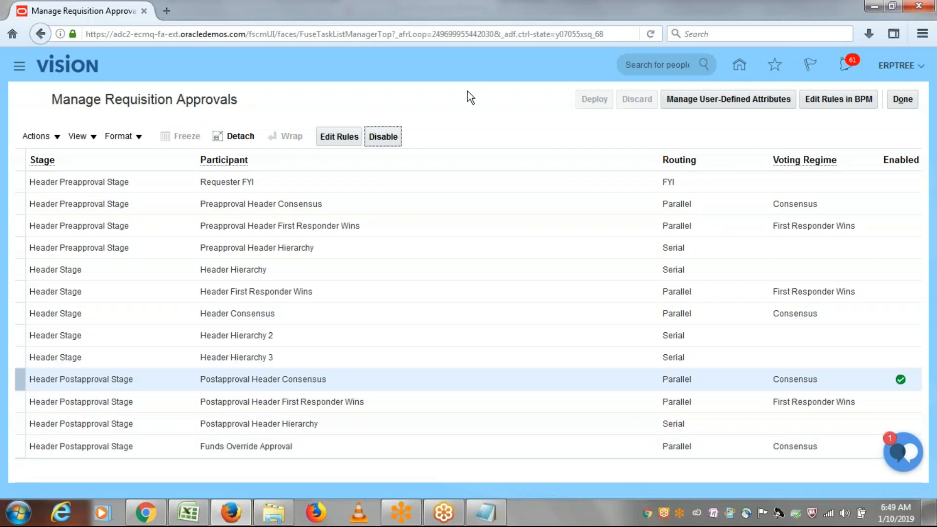
left_click(336, 137)
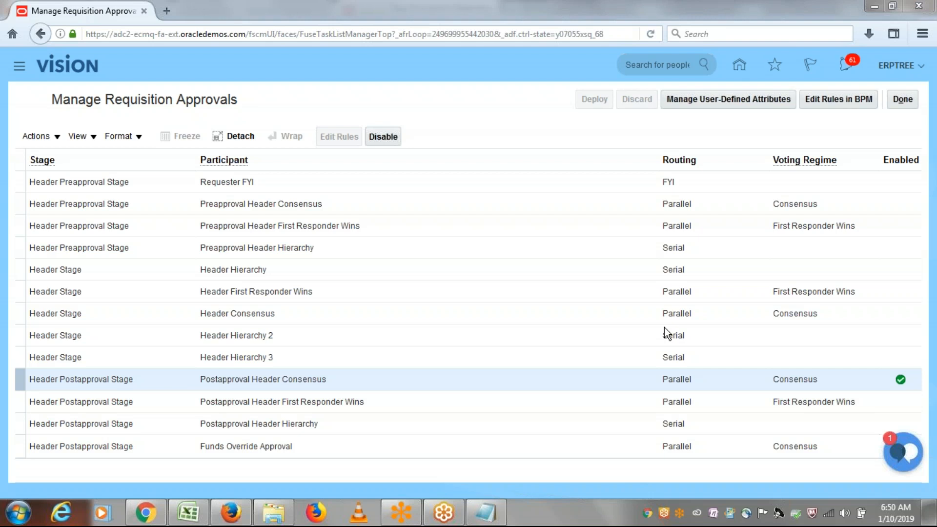
Step: Disconnect the computer from the INDIA wireless network and refresh the list of available connections
left_click(827, 515)
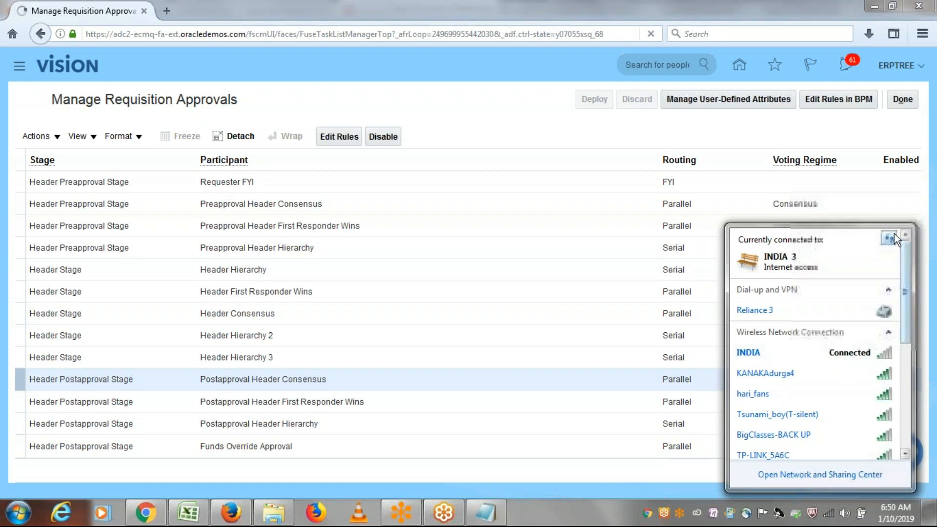
left_click(835, 358)
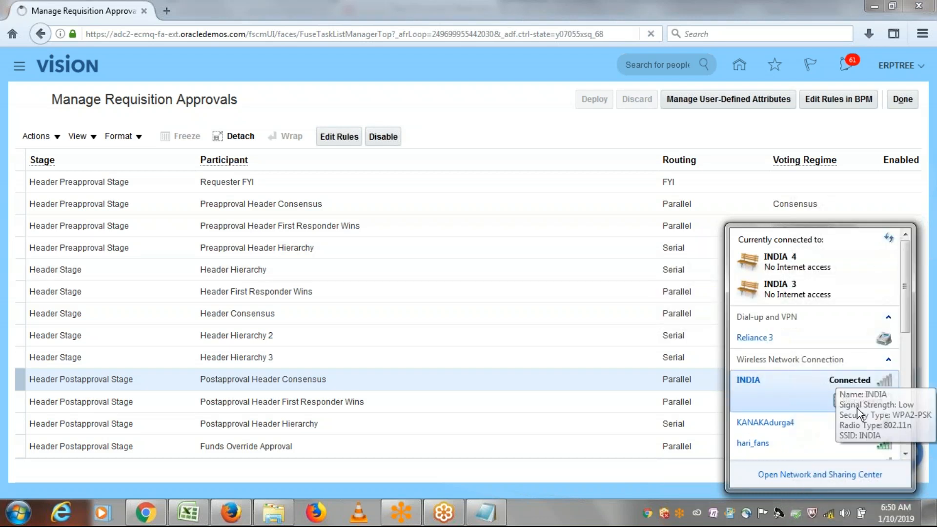
left_click(889, 240)
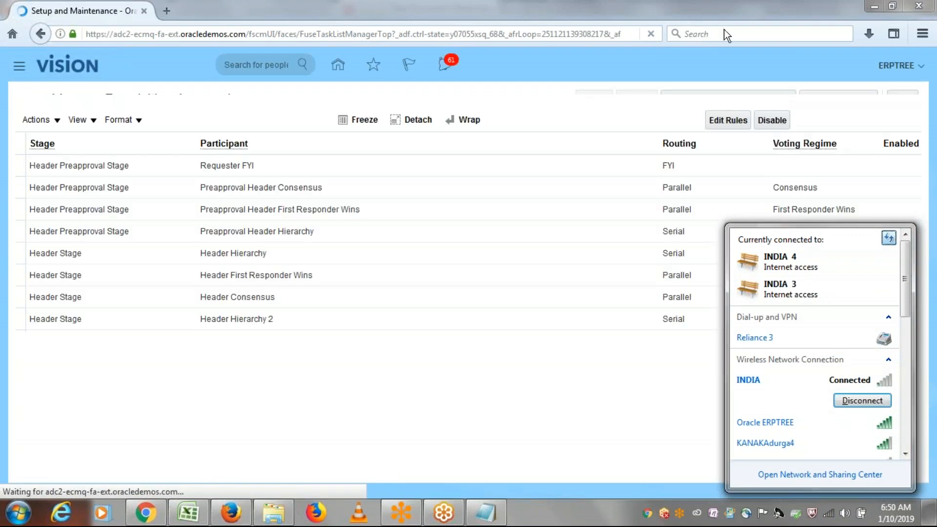
left_click(717, 15)
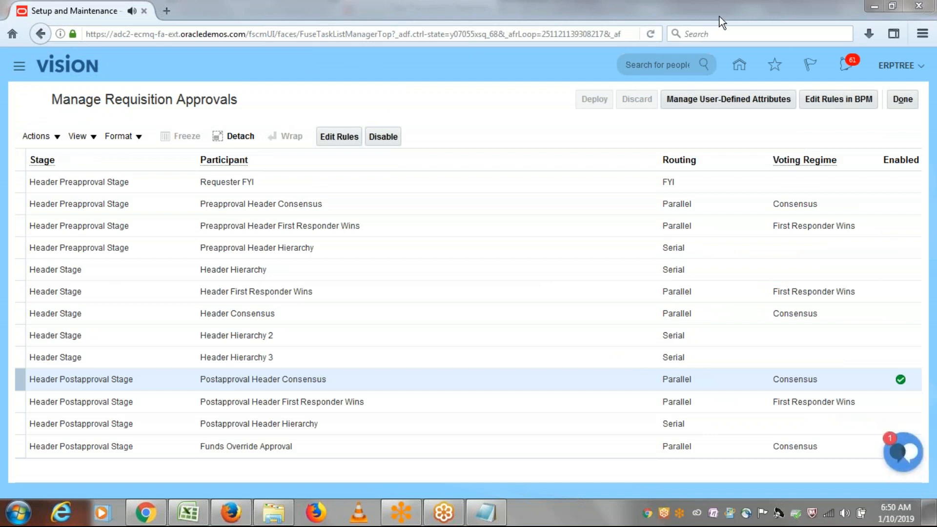
left_click(830, 513)
left_click(818, 382)
left_click(856, 408)
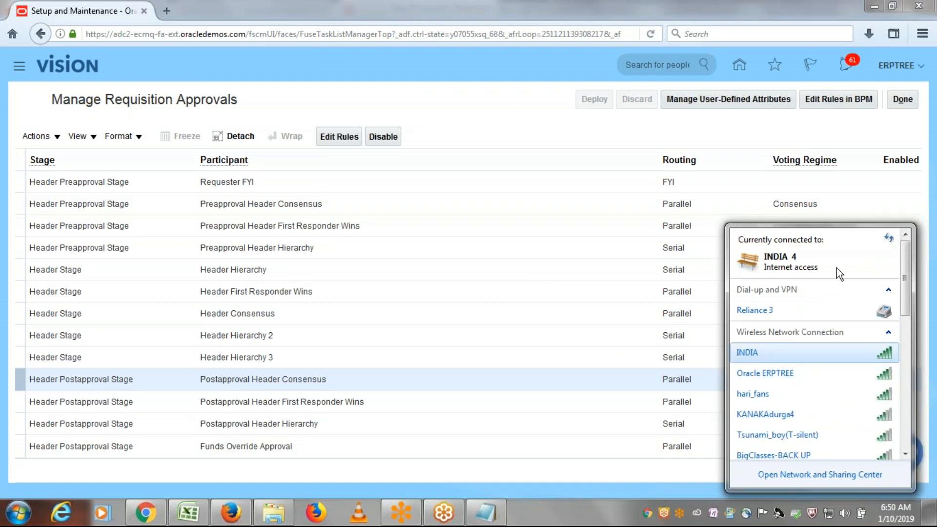
left_click(888, 239)
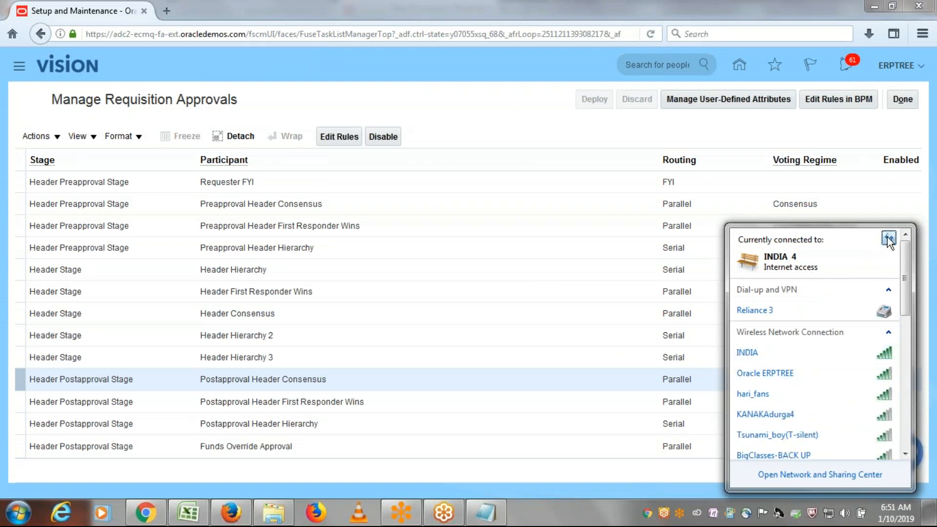
left_click(751, 20)
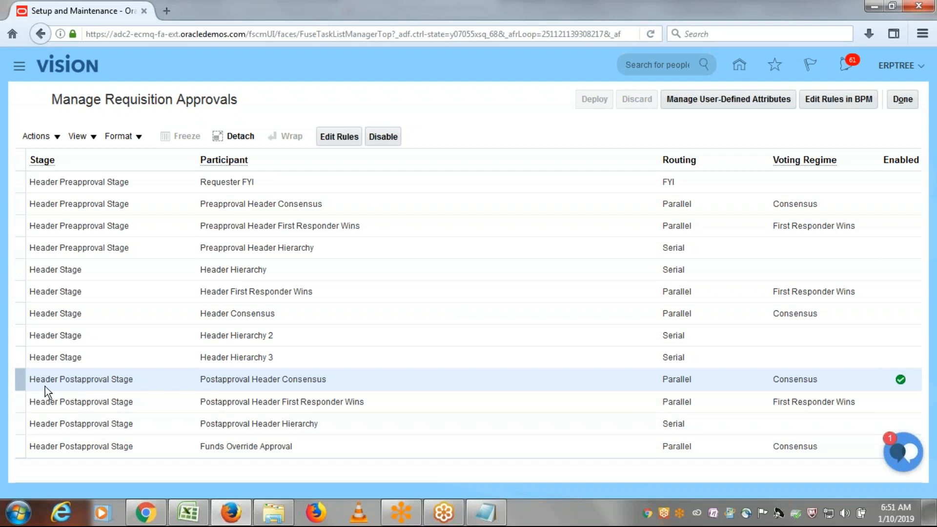
Step: Open the rules of the Postapproval Header Consensus participant and create a rule with ERPTREE AutoApprovals as both name and description
left_click(15, 380)
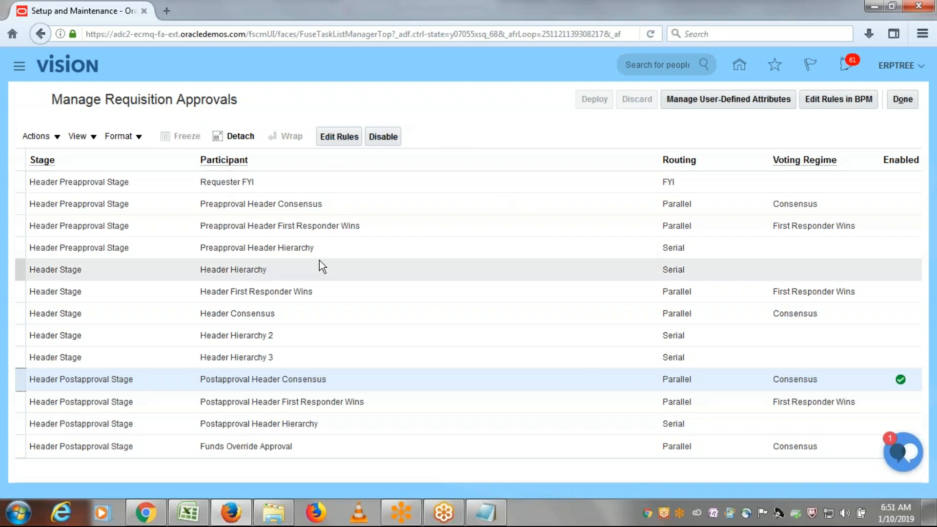
left_click(336, 137)
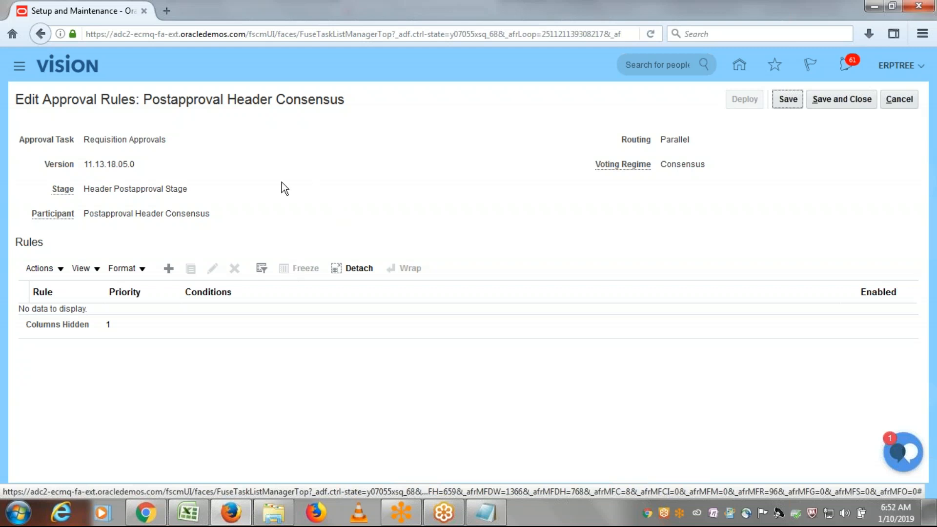
left_click(168, 268)
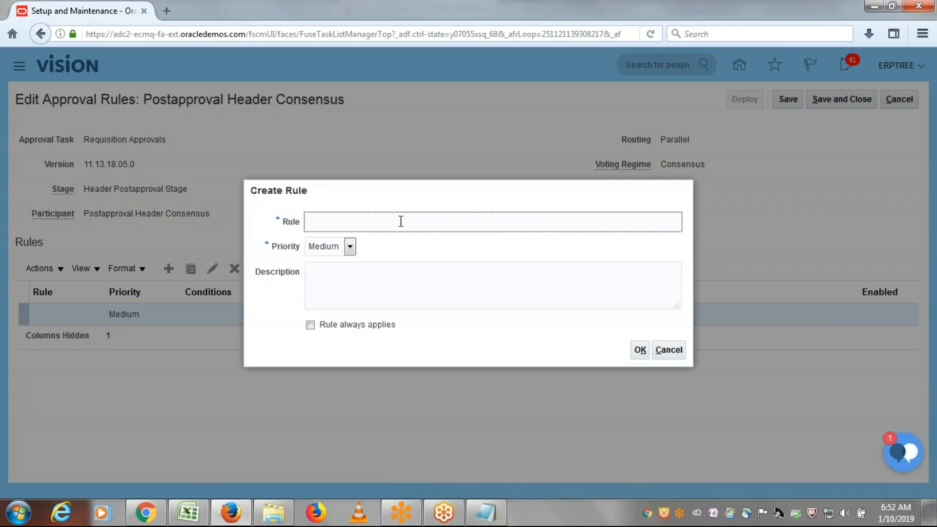
type("ERPTREE AutoApprovals")
left_click_drag(435, 220, 215, 247)
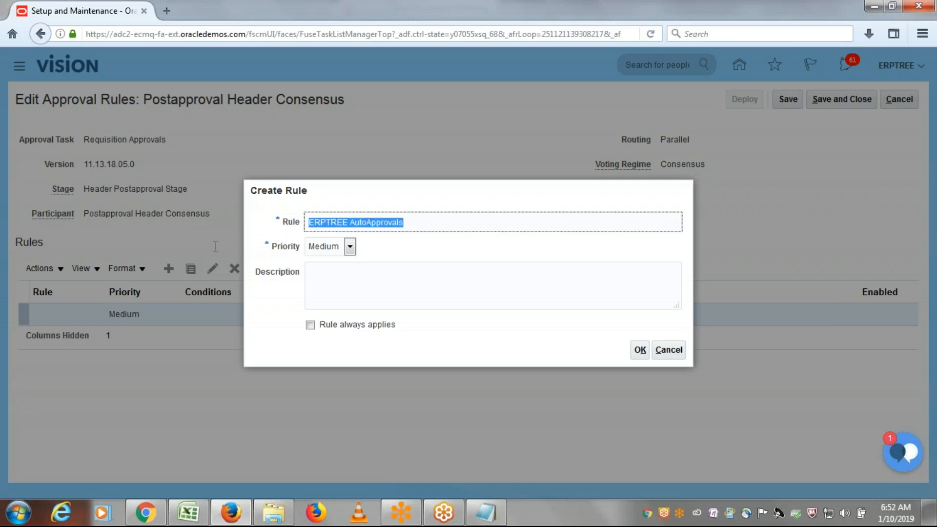
key("ctrl+c")
left_click(328, 288)
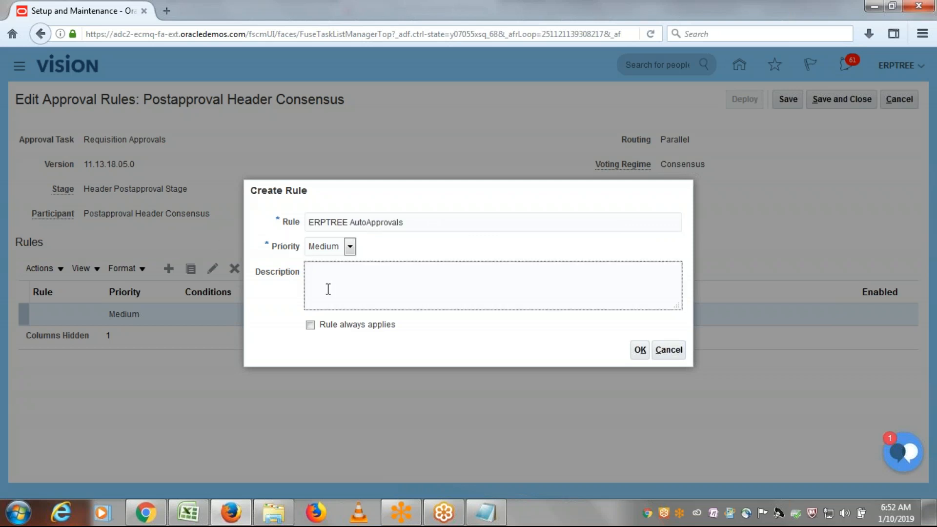
key("ctrl+v")
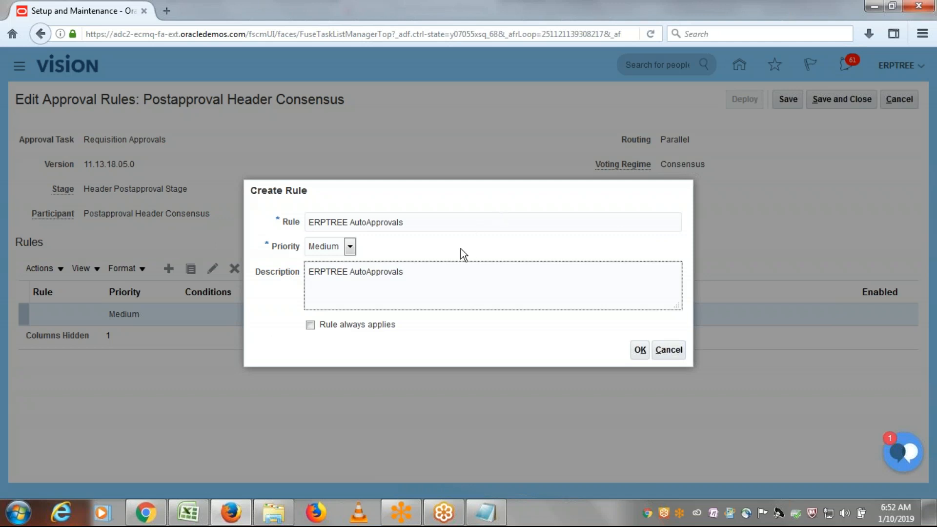
left_click(639, 351)
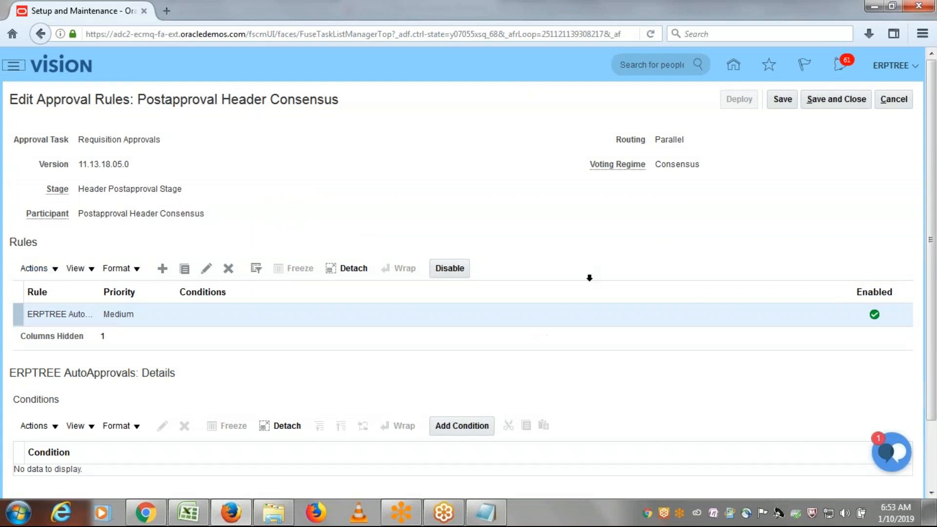
Step: Start a new condition for the ERPTREE AutoApprovals rule, keeping Approval task attribute as its type
scroll(586, 281, "down", 3)
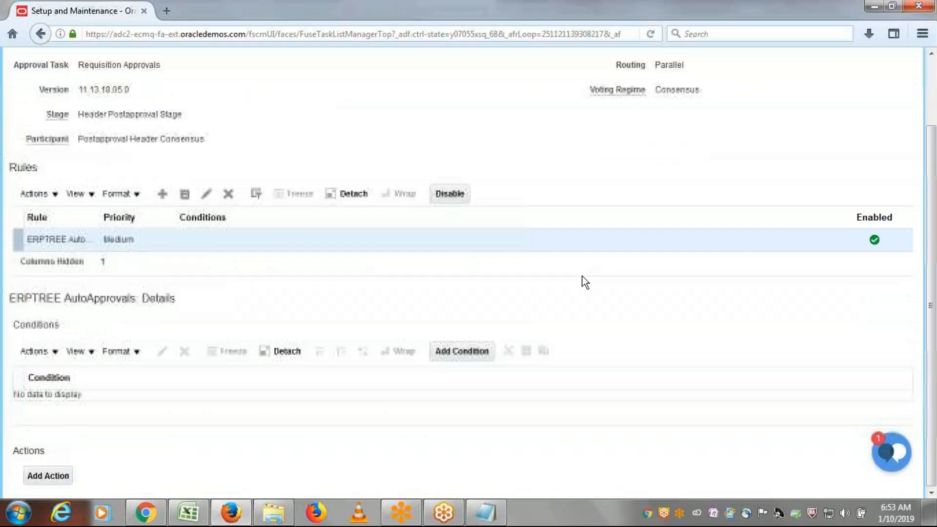
double_click(16, 325)
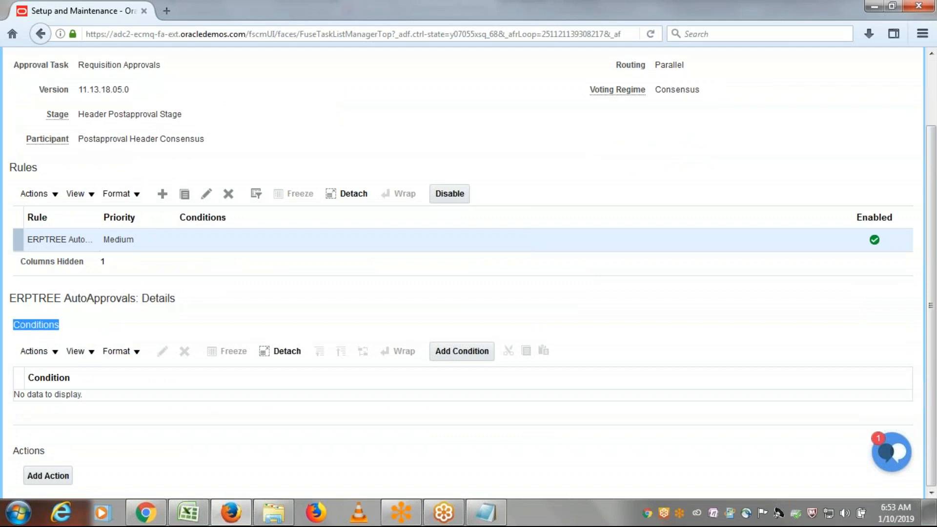
left_click(460, 353)
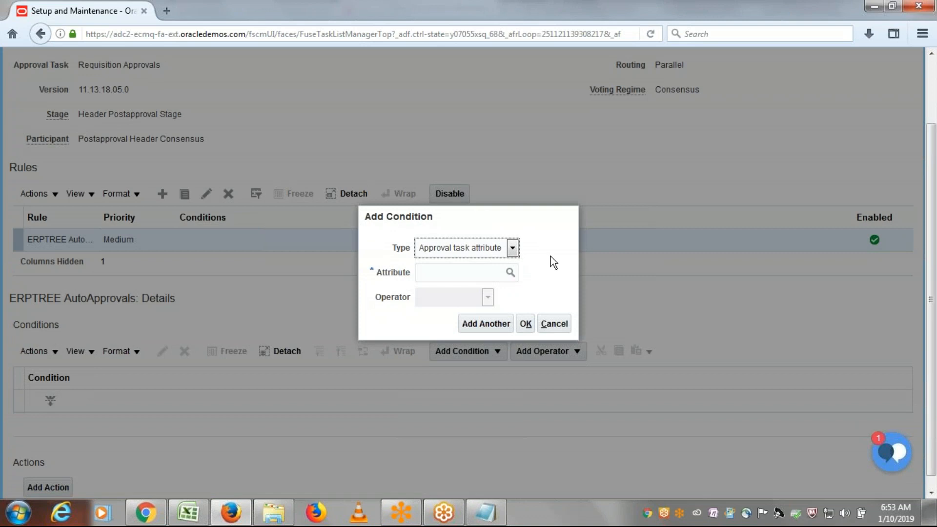
left_click(512, 249)
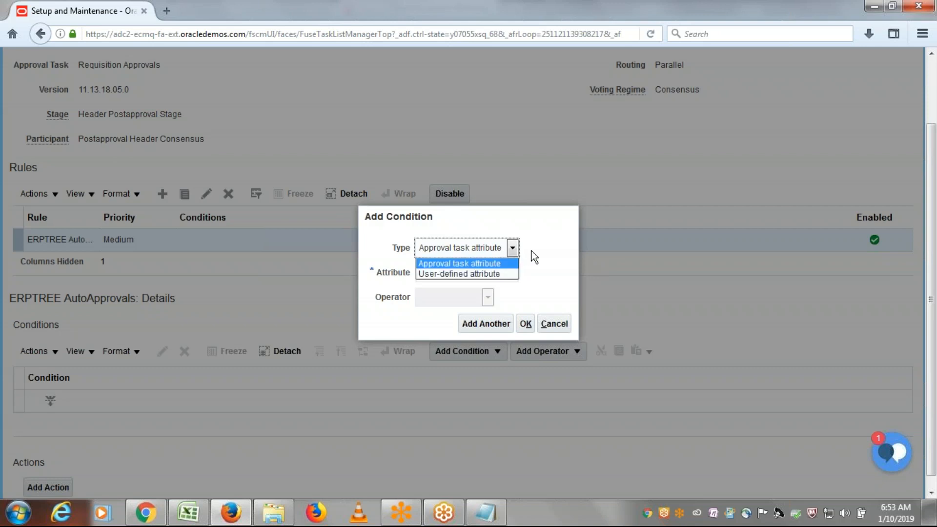
left_click(537, 252)
left_click(485, 274)
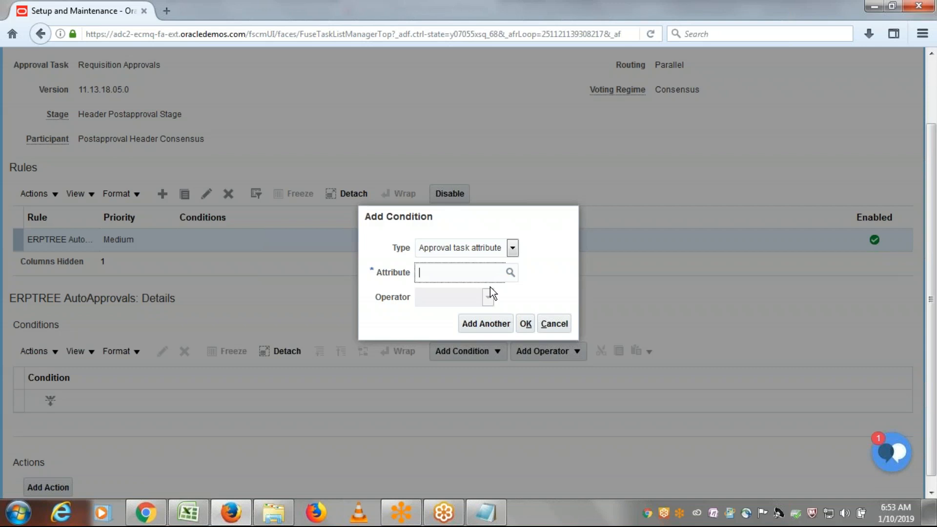
Step: Search the condition attributes for Requisition and choose Requisitioning BU from the Requisition Header dimension
left_click(511, 272)
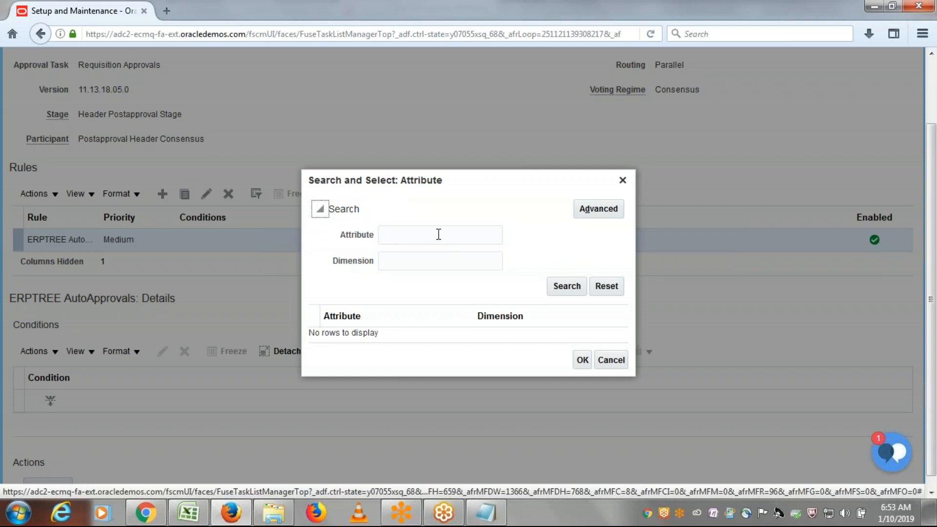
left_click(438, 235)
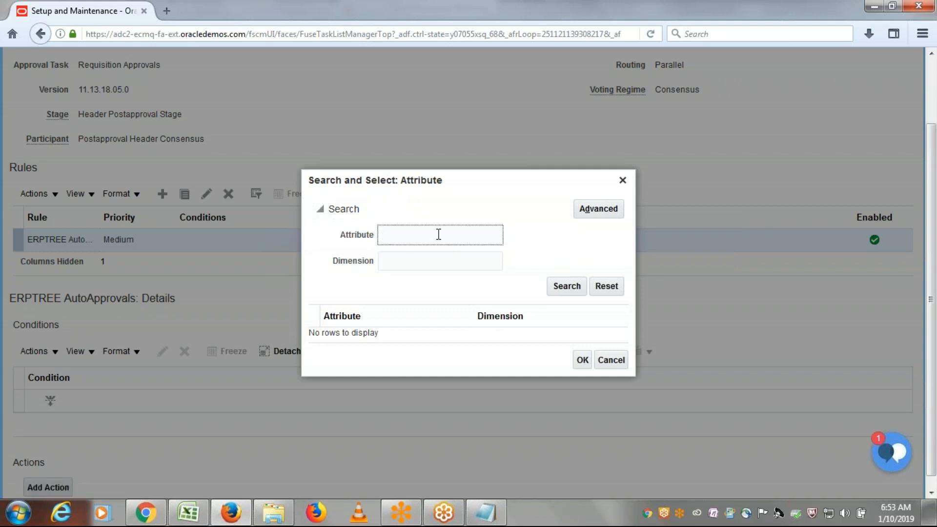
type("Requisition")
left_click(554, 288)
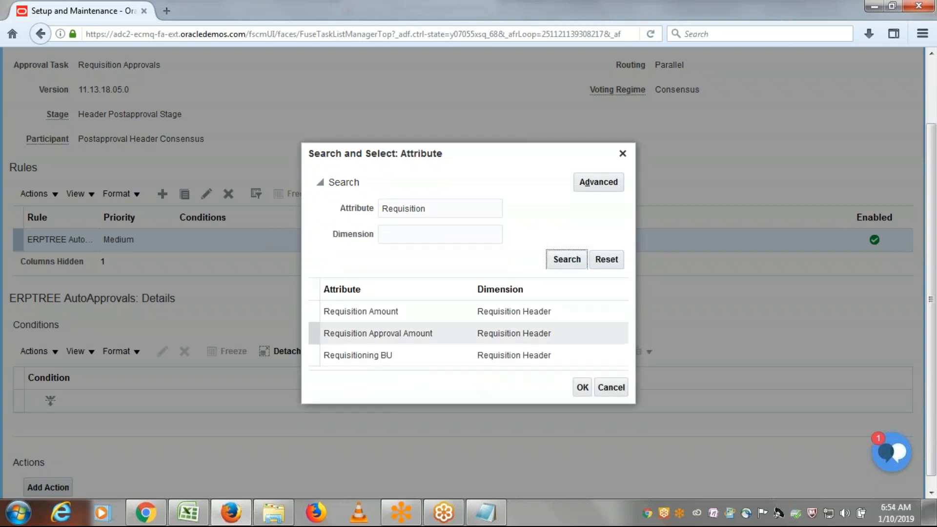
left_click(356, 359)
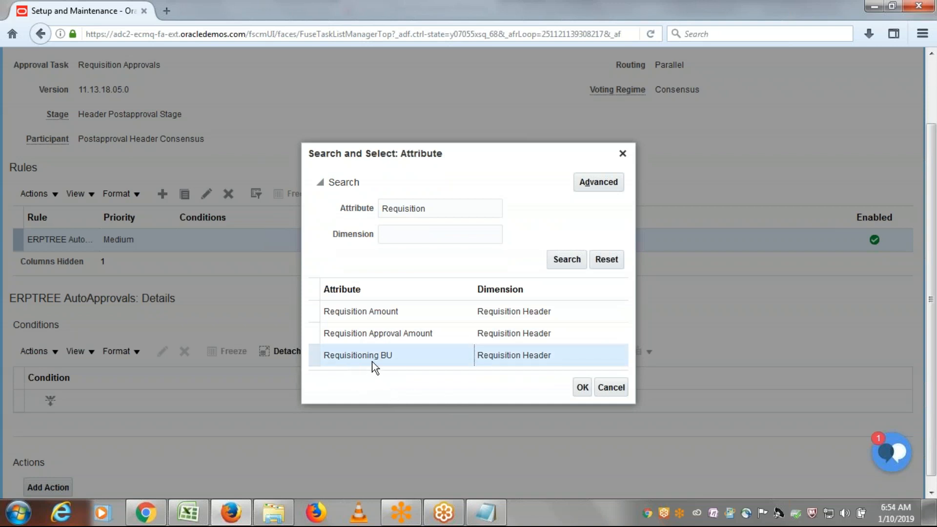
left_click(315, 356)
left_click(577, 387)
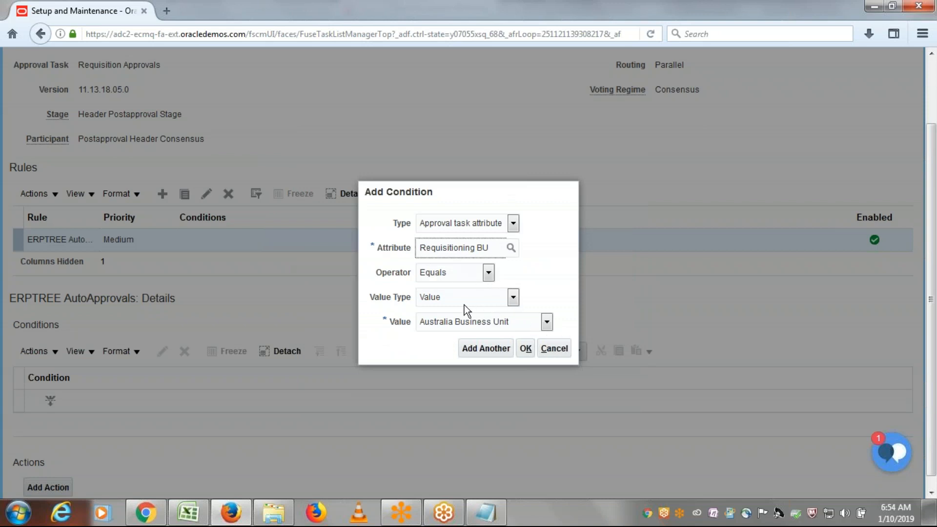
Step: Set the condition's value to ERPTREE US Business Unit and add the condition to the rule
left_click(547, 321)
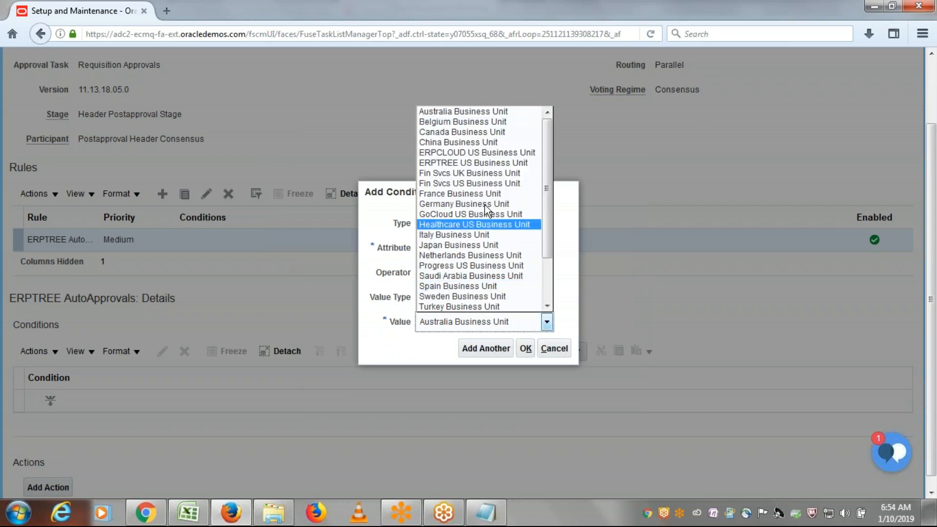
left_click(465, 164)
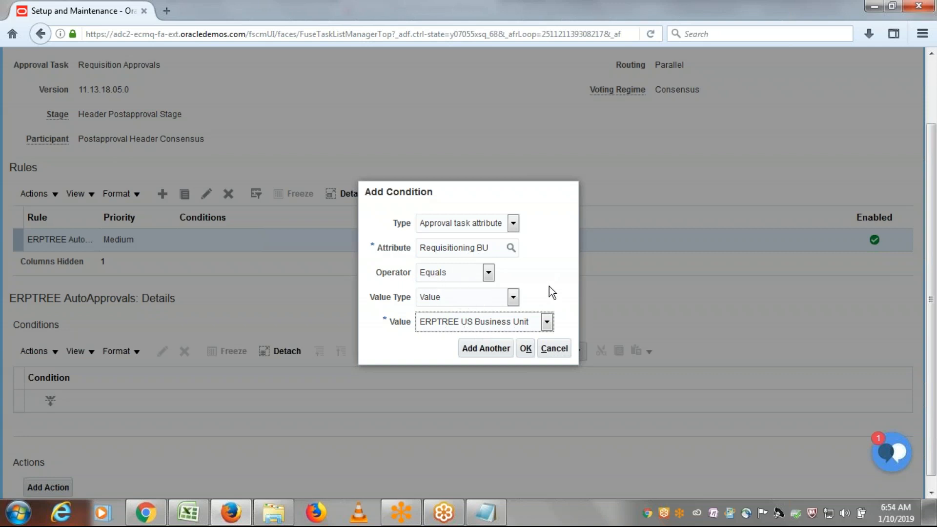
left_click(526, 349)
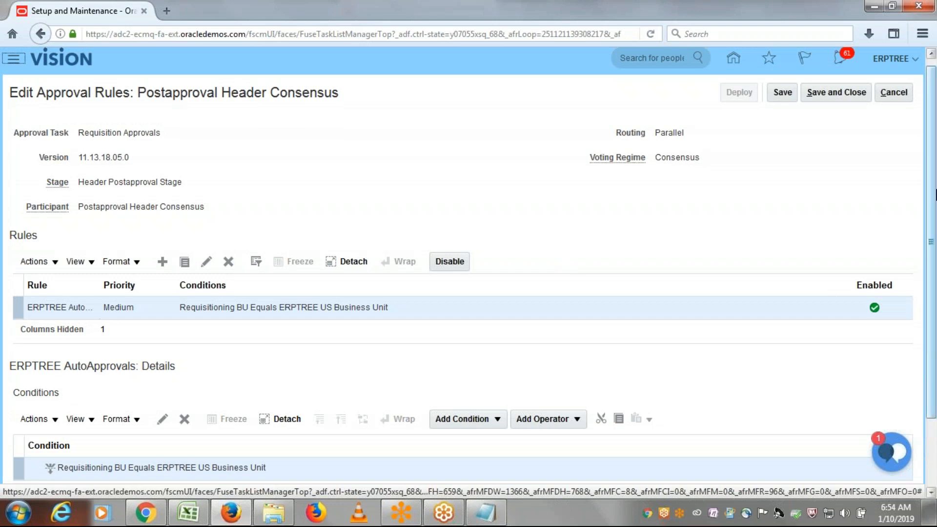
scroll(688, 307, "down", 3)
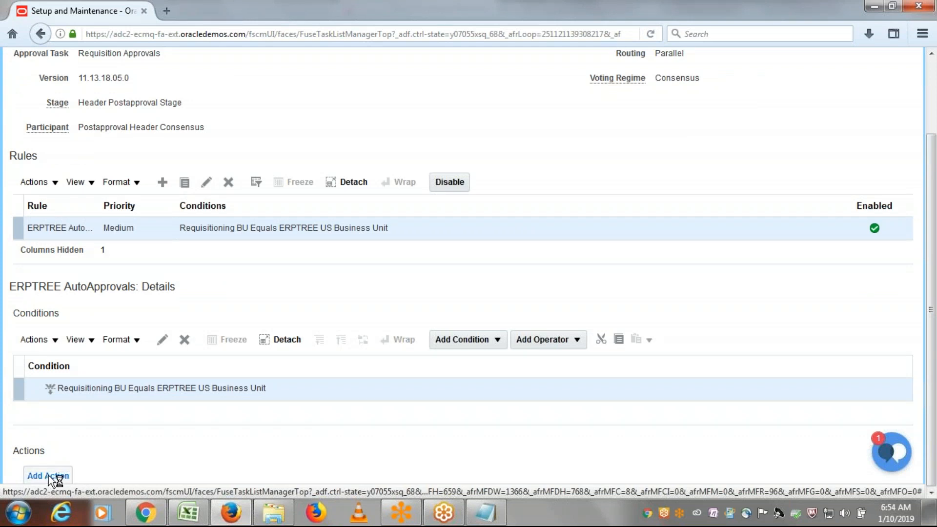
left_click(922, 33)
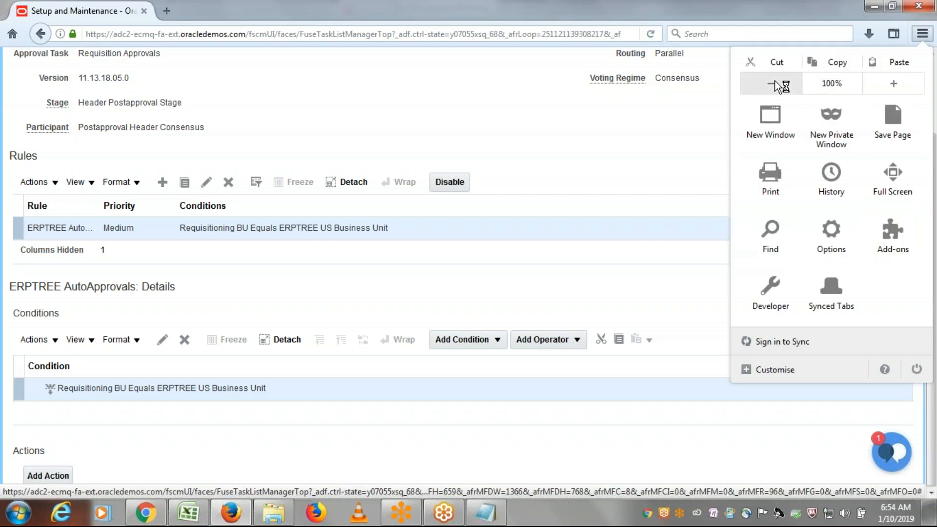
left_click(776, 84)
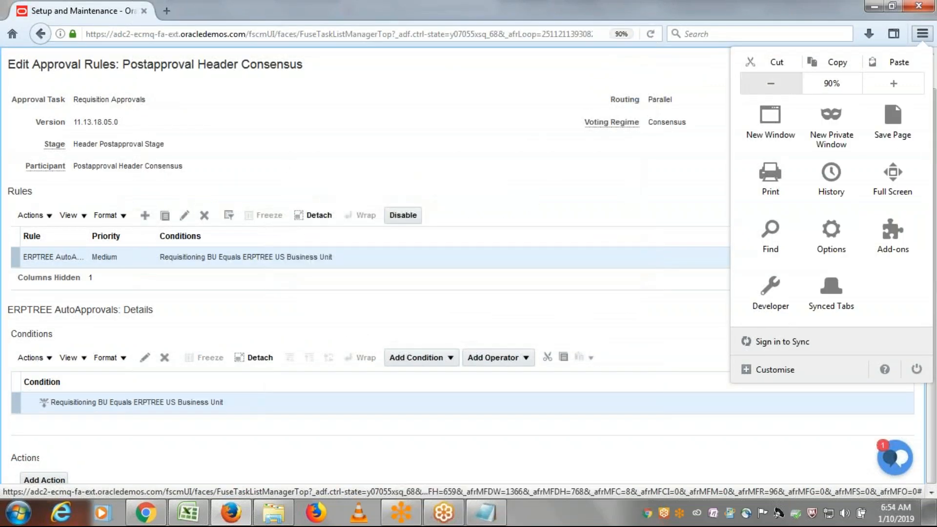
left_click(771, 84)
left_click(640, 191)
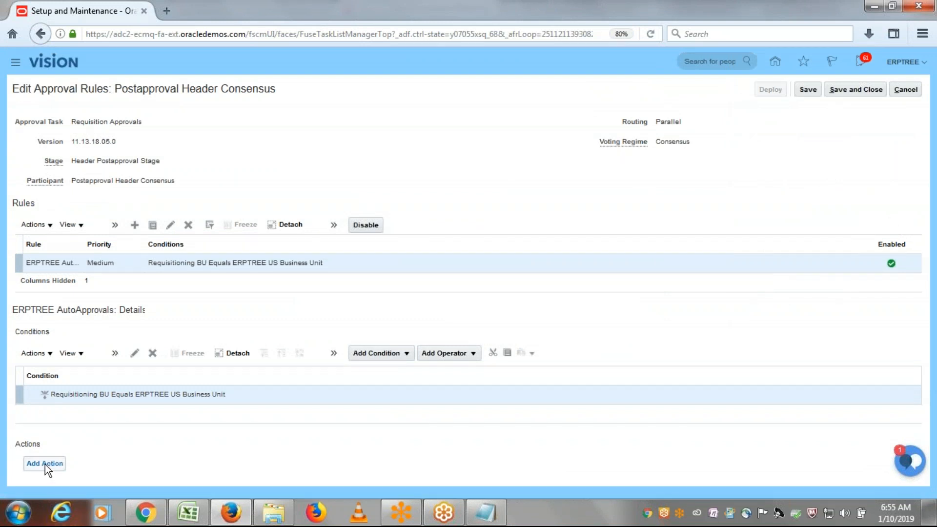
left_click(922, 34)
left_click(897, 84)
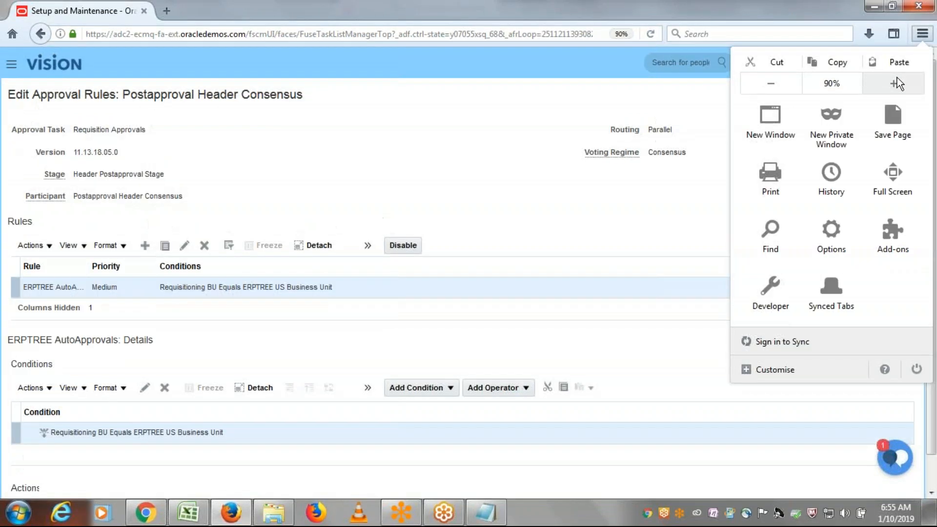
left_click(897, 78)
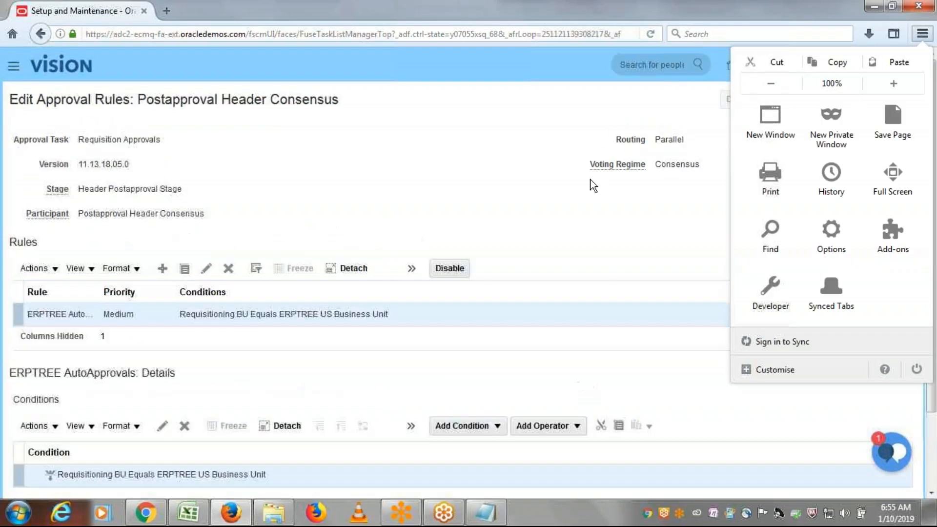
left_click(545, 228)
Step: Add an action to the ERPTREE AutoApprovals rule with action type Automatic and outcome Approved
scroll(546, 231, "down", 3)
left_click(38, 473)
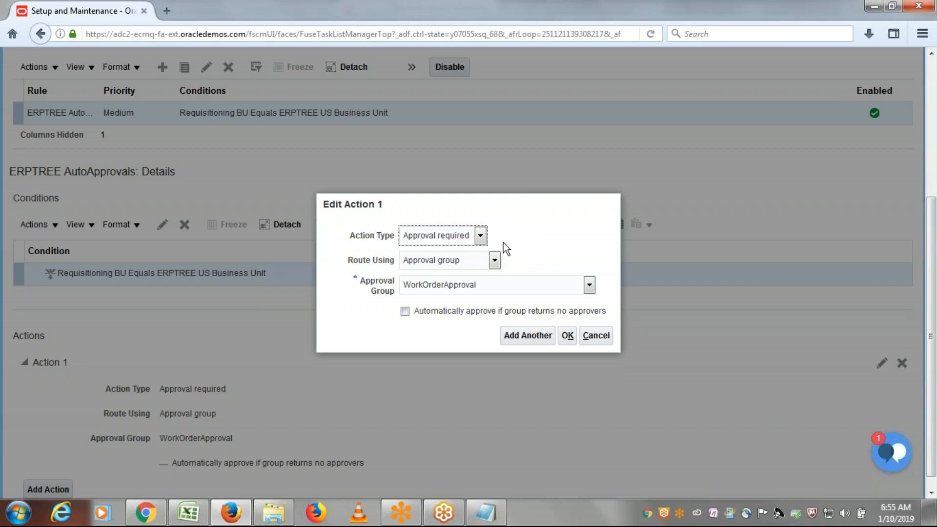
left_click(482, 235)
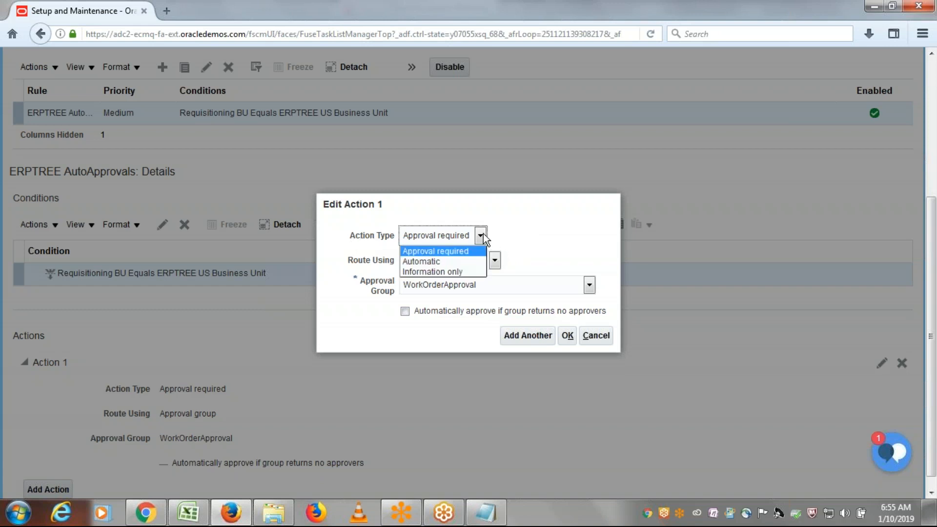
left_click(446, 260)
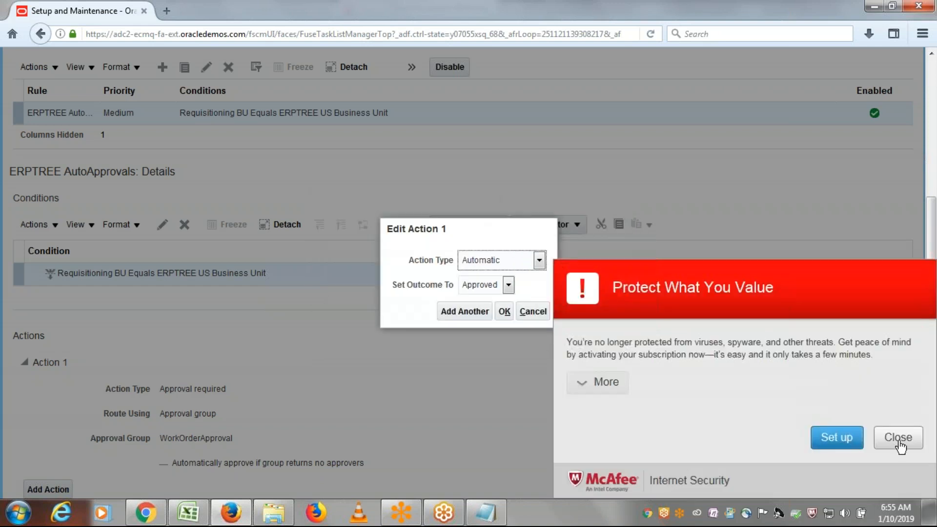
left_click(897, 437)
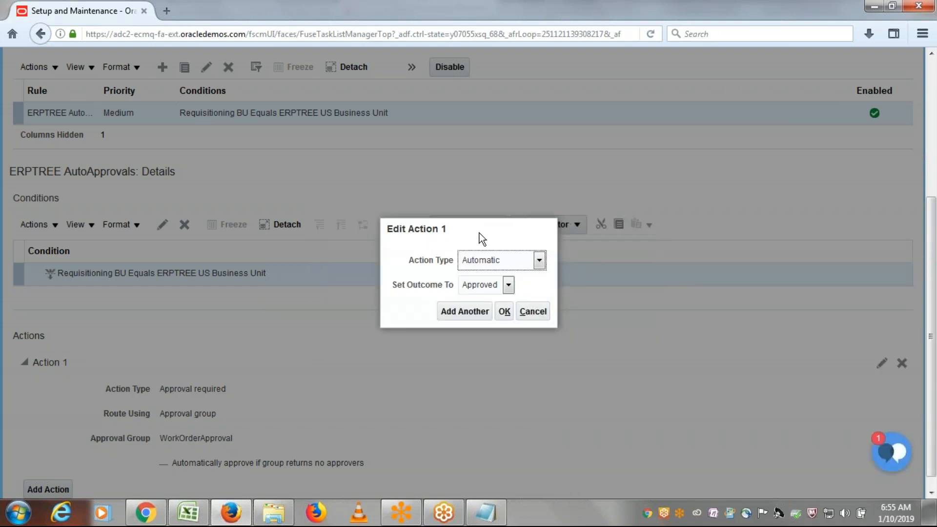
left_click(508, 287)
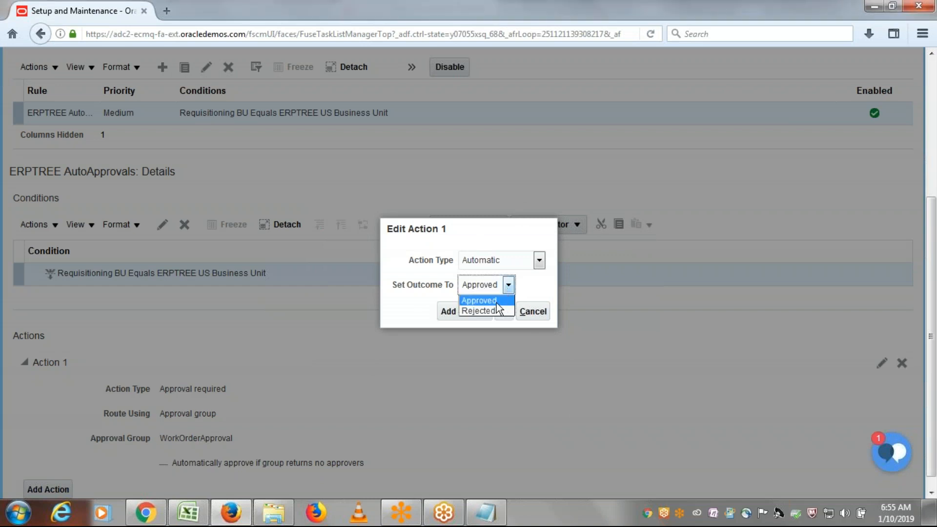
left_click(496, 301)
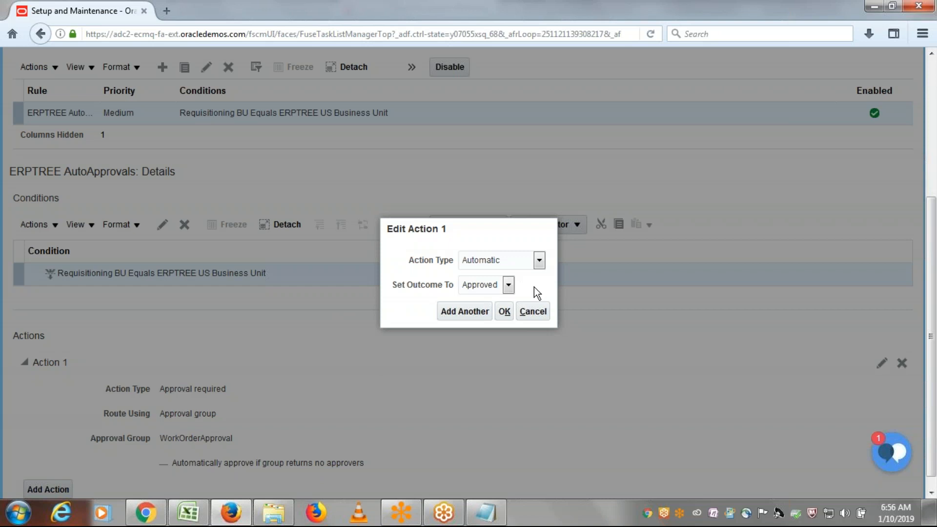
left_click(506, 310)
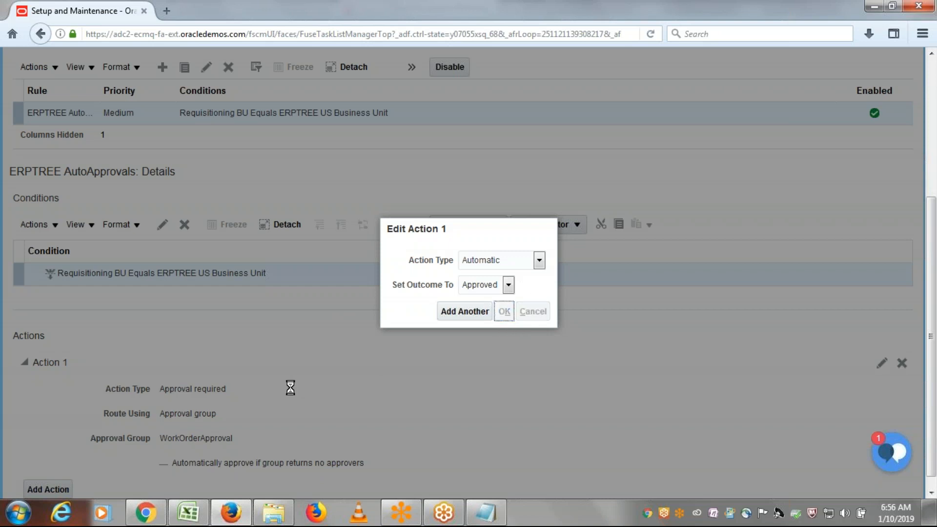
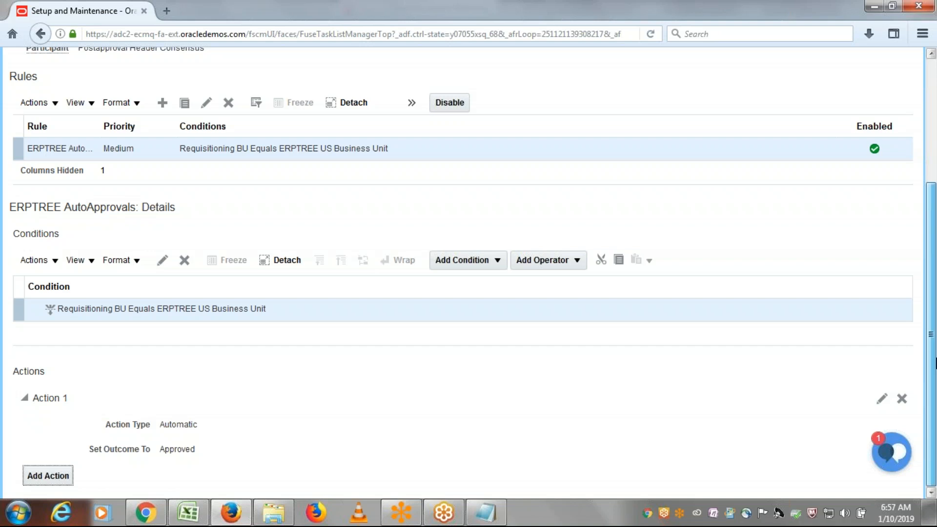
Step: Open the rule's Requisitioning BU condition for editing and search for all attributes without a name filter
left_click_drag(935, 360, 934, 166)
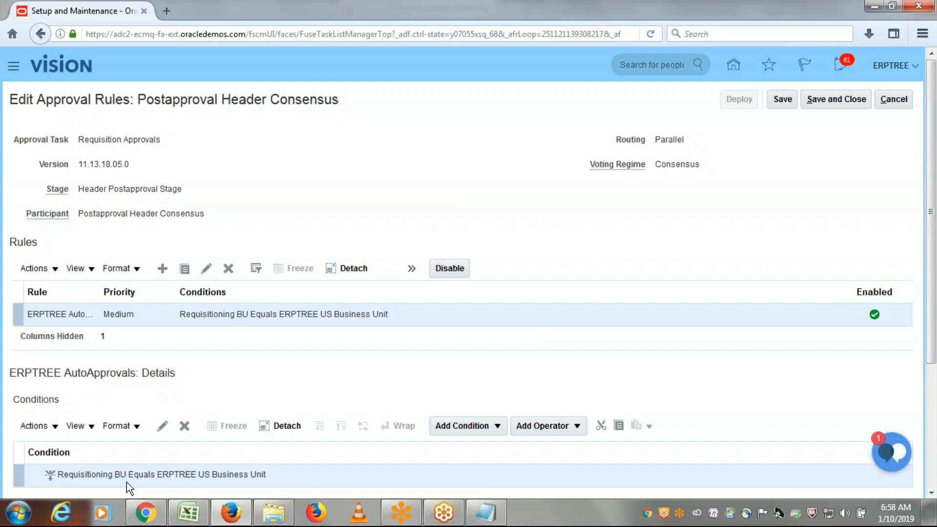
scroll(211, 374, "down", 3)
left_click(162, 261)
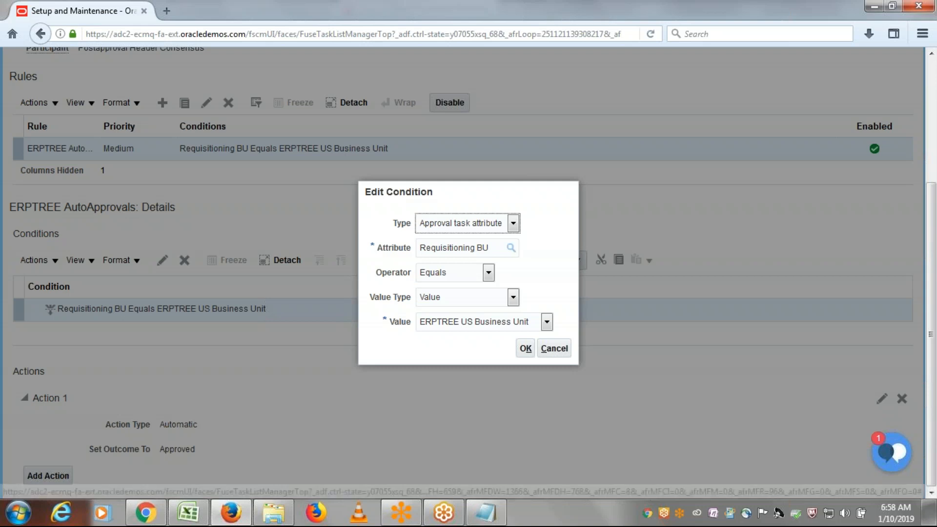
left_click(511, 248)
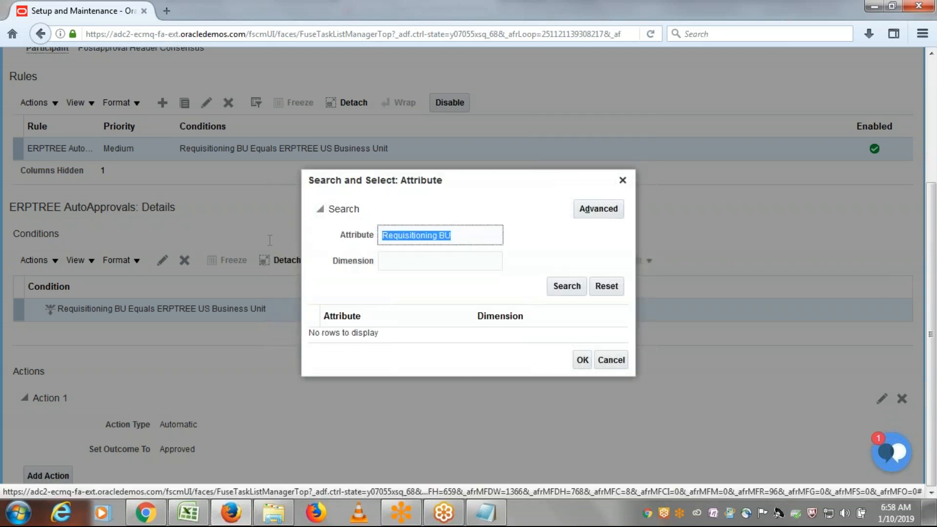
key("BackSpace")
left_click(570, 286)
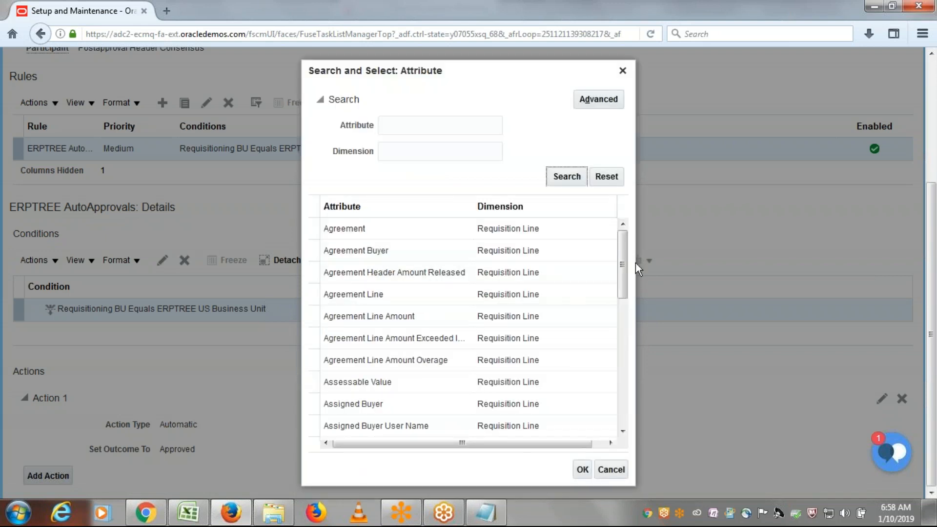
Step: Look through the full list of condition attributes and their dimensions, and leave the condition without changing it
left_click_drag(625, 250, 634, 397)
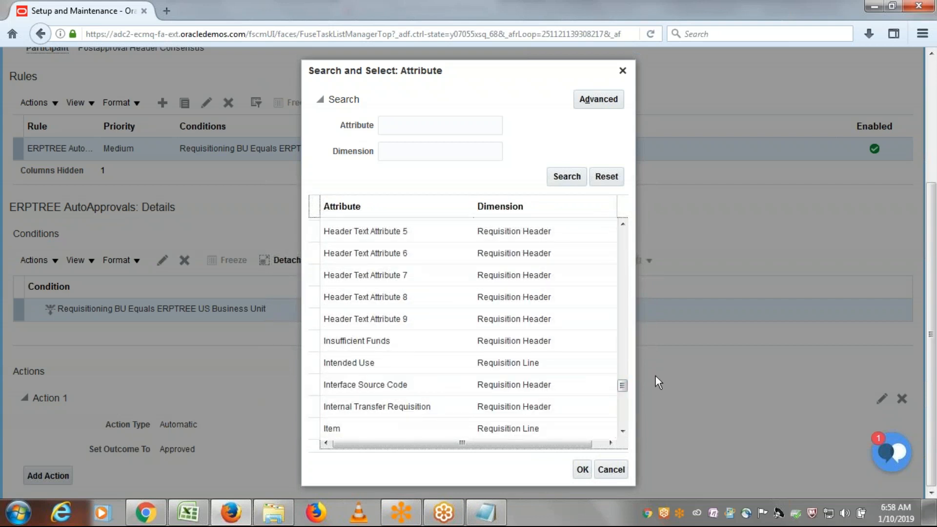
left_click_drag(623, 385, 625, 403)
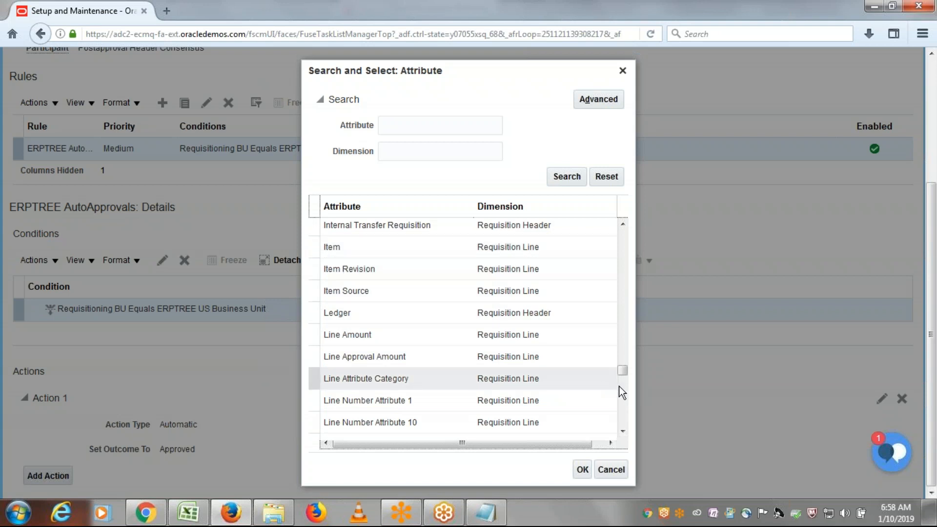
left_click_drag(624, 371, 623, 431)
left_click(623, 431)
left_click(623, 432)
left_click(623, 431)
left_click(623, 431)
left_click(623, 431)
left_click(623, 431)
left_click(623, 432)
left_click(623, 431)
left_click(623, 431)
left_click(623, 432)
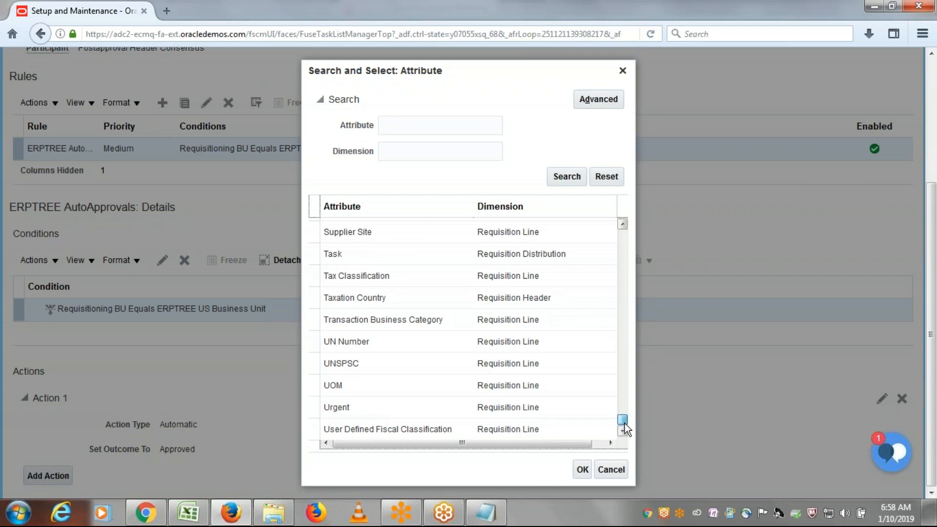
mouse_move(626, 429)
left_mouse_down()
mouse_move(624, 378)
mouse_move(632, 420)
left_mouse_up()
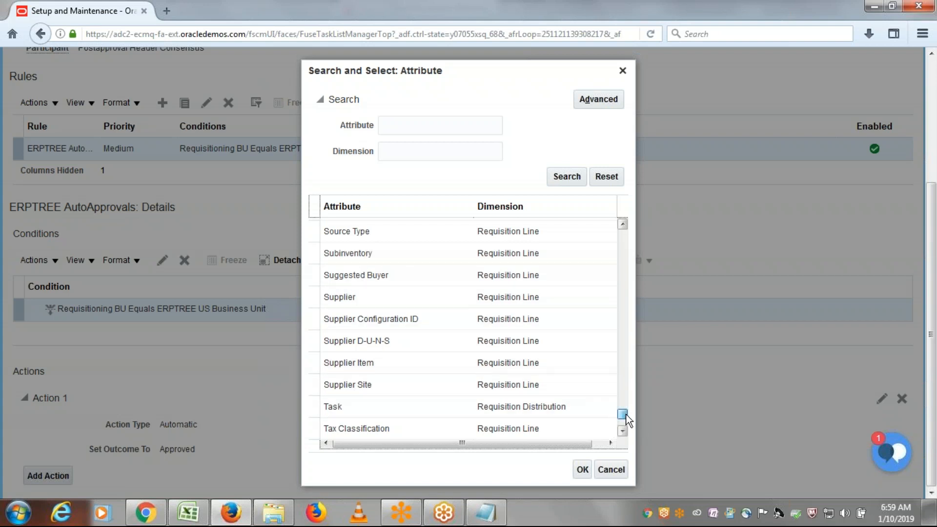
scroll(626, 420, "up", 1)
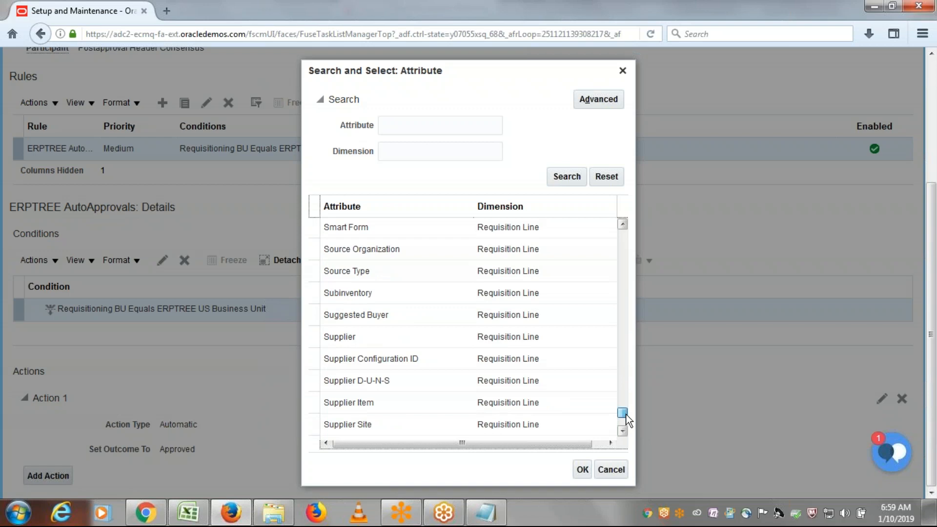
left_click_drag(627, 419, 628, 230)
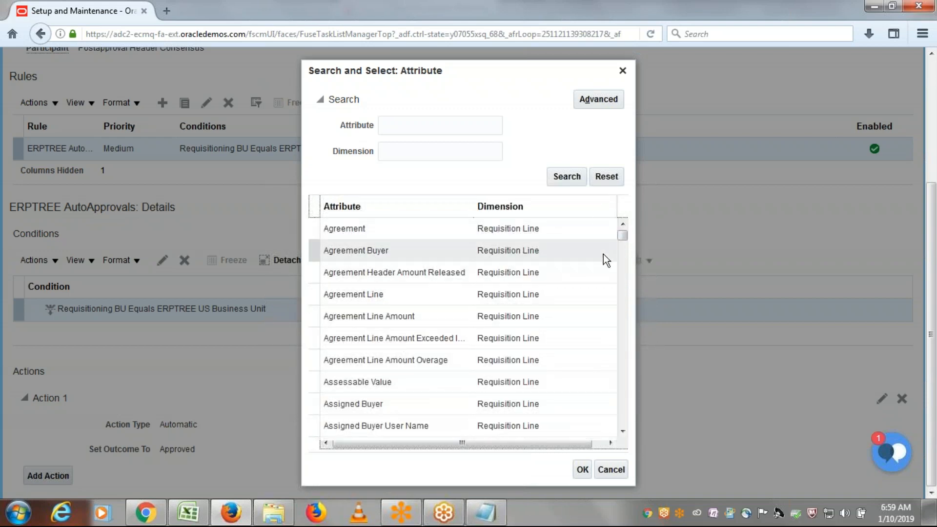
left_click(623, 72)
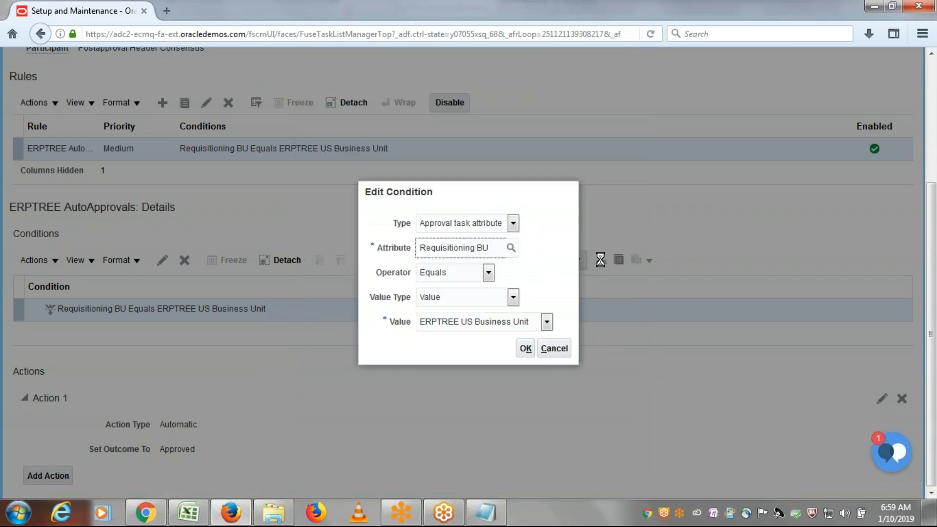
left_click(560, 351)
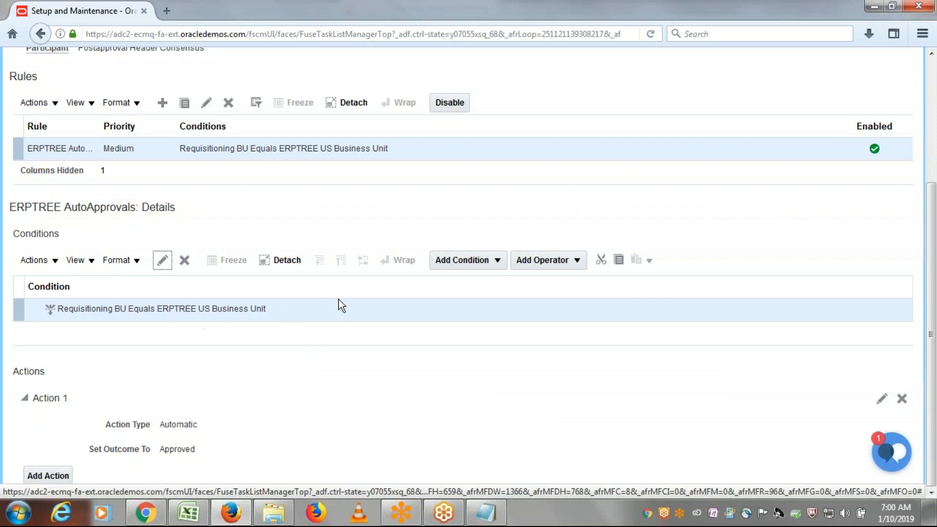
Step: Review the approval task details and the ERPTREE AutoApprovals rule's condition and action, and check the operator options for conditions
scroll(279, 291, "up", 5)
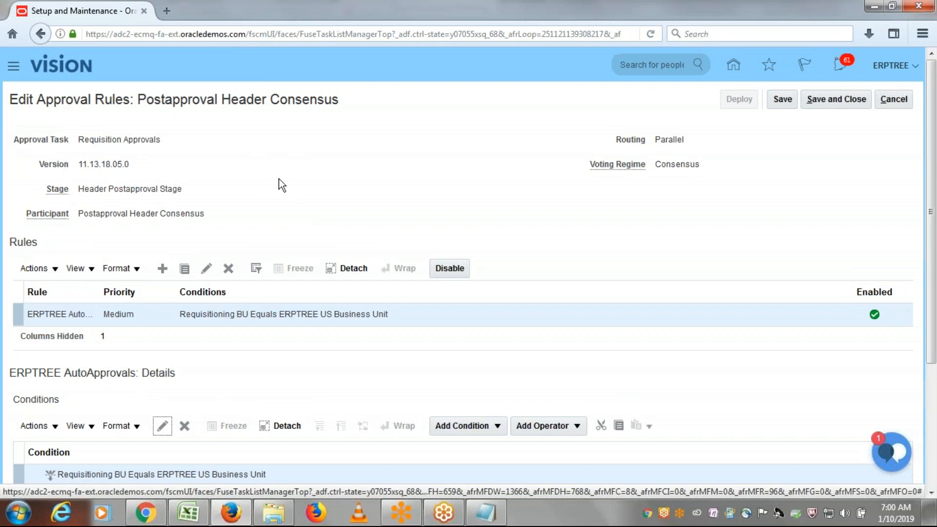
scroll(330, 412, "down", 3)
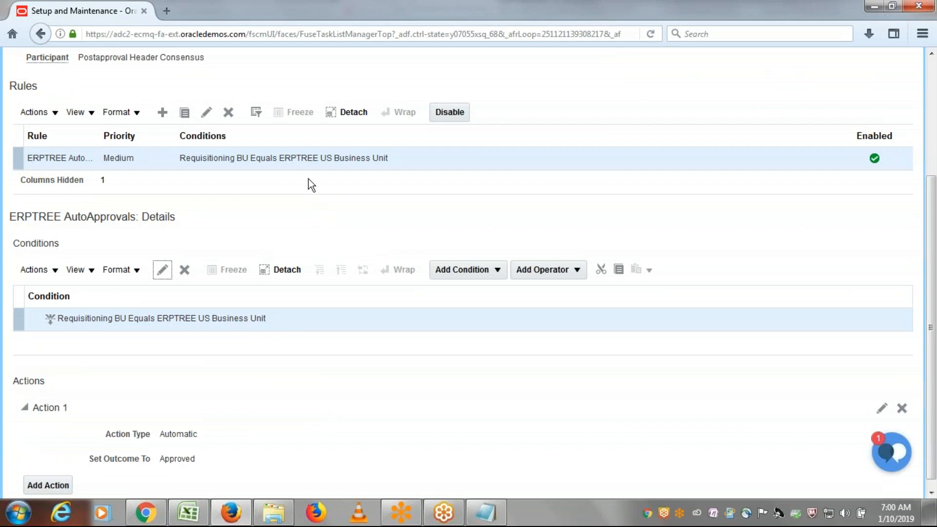
scroll(273, 318, "up", 5)
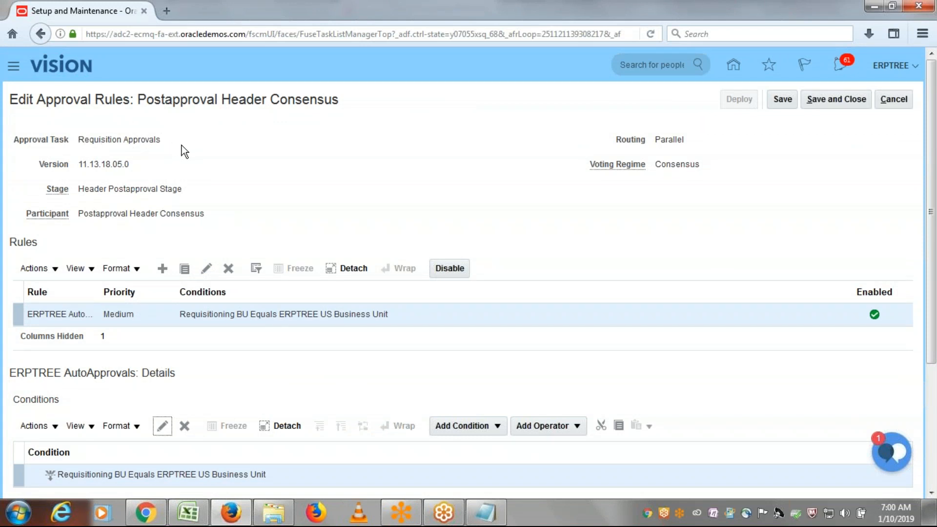
scroll(300, 384, "down", 3)
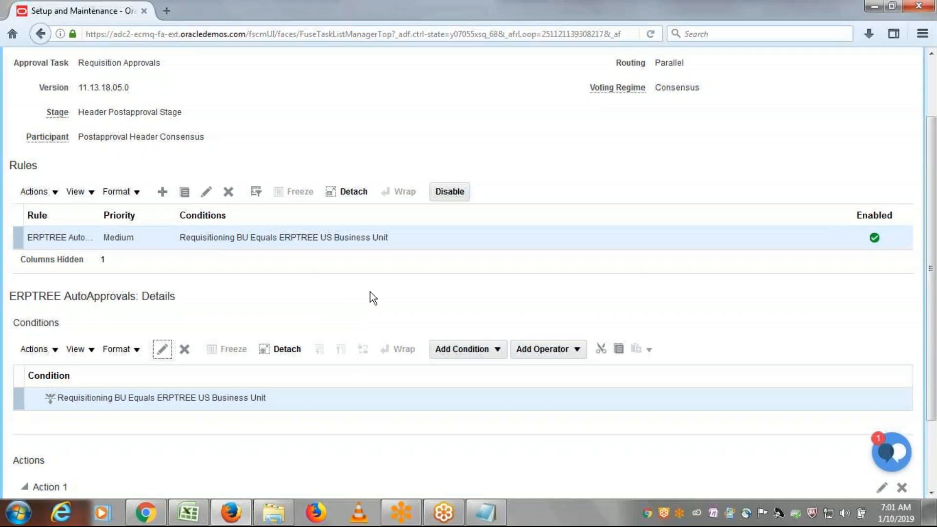
scroll(370, 292, "up", 3)
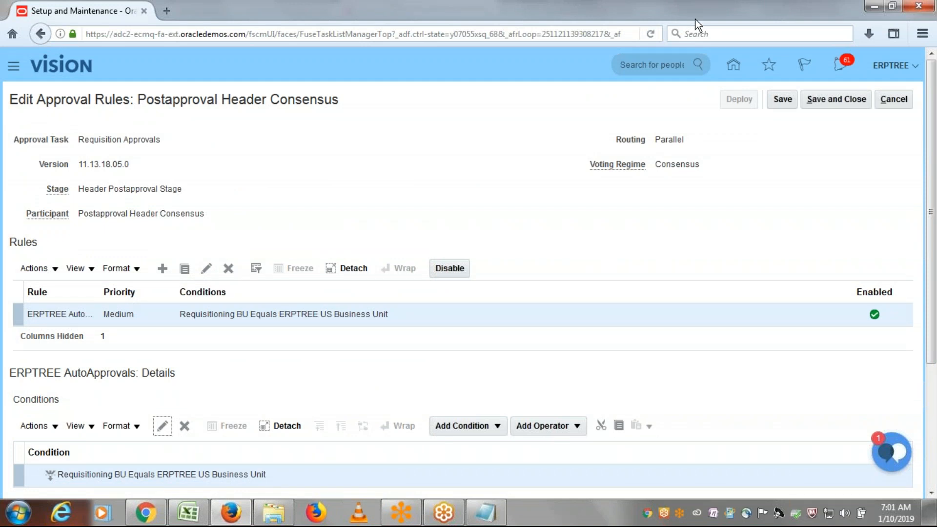
left_click(710, 16)
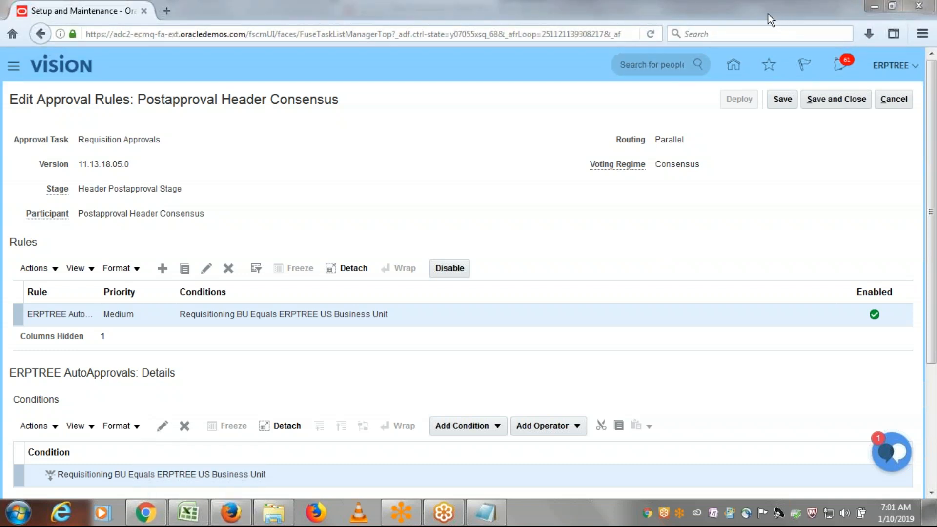
left_click(540, 93)
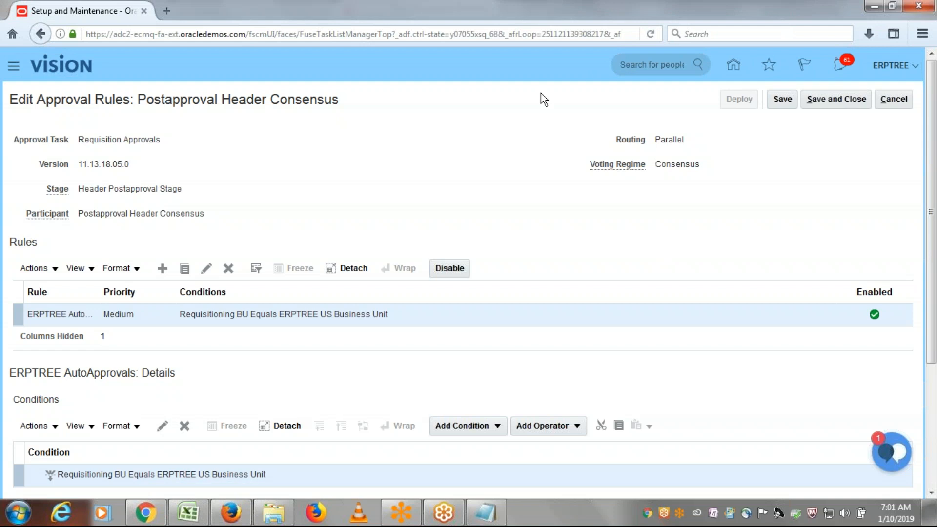
scroll(526, 221, "down", 3)
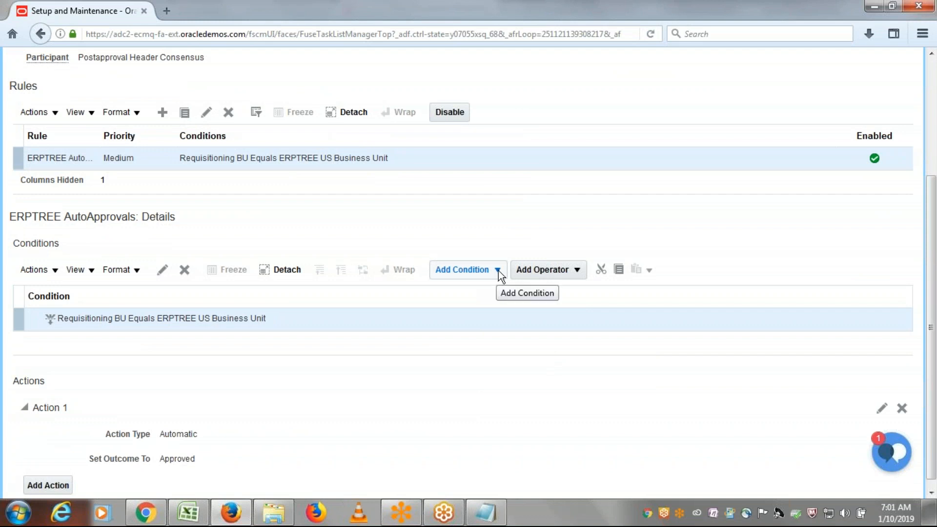
left_click(576, 270)
left_click(473, 205)
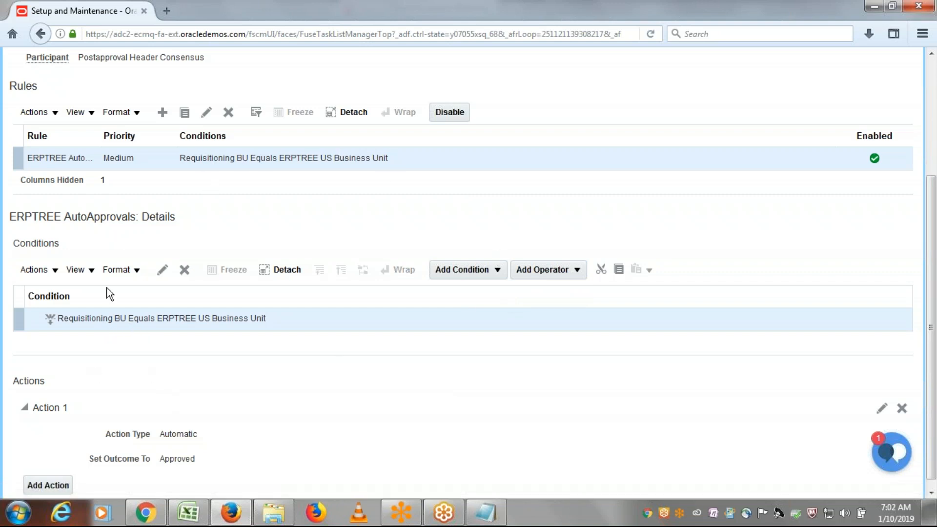
Step: Review the ERPTREE AutoApprovals rule and save and close the Postapproval Header Consensus rules
scroll(255, 411, "down", 1)
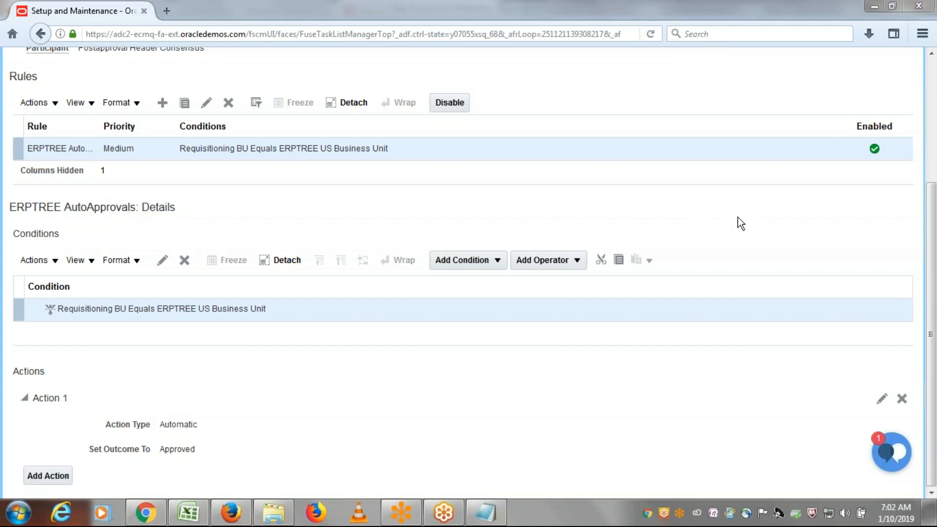
left_click_drag(935, 291, 935, 183)
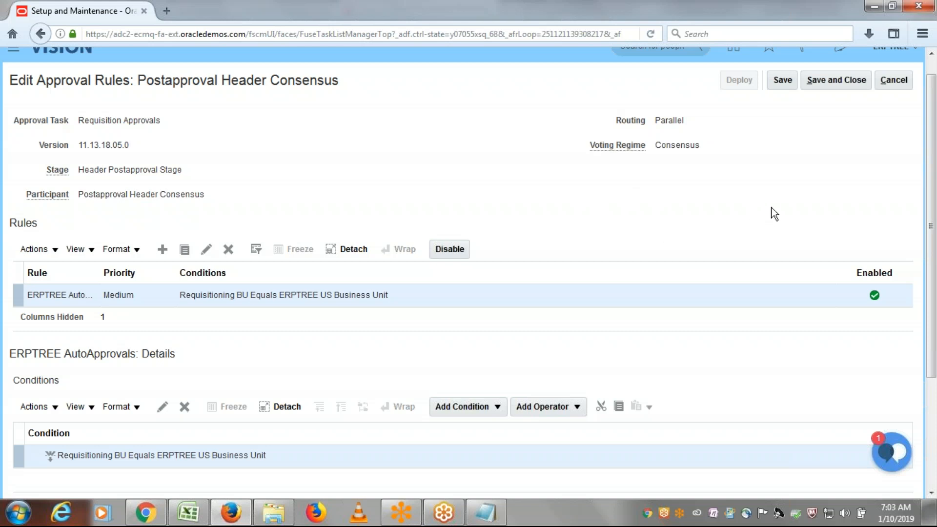
left_click(836, 79)
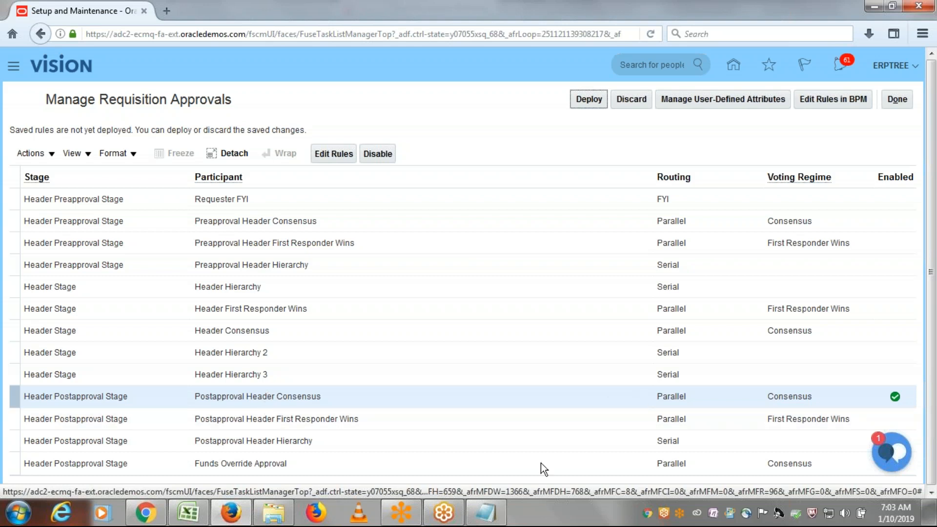
Step: Reopen the Postapproval Header Consensus rules, check the rule list and details, and save and close them without editing
left_click(337, 156)
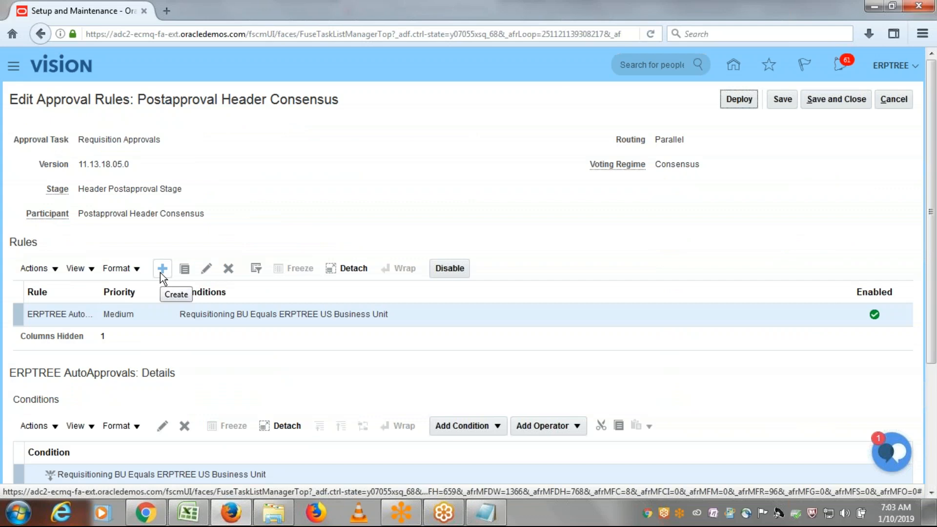
key("Tab")
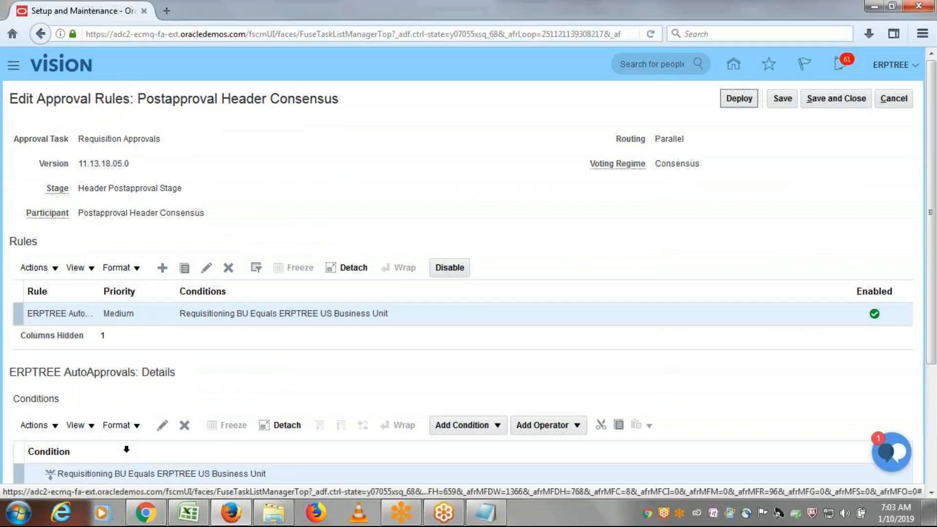
scroll(125, 447, "down", 3)
scroll(655, 219, "up", 3)
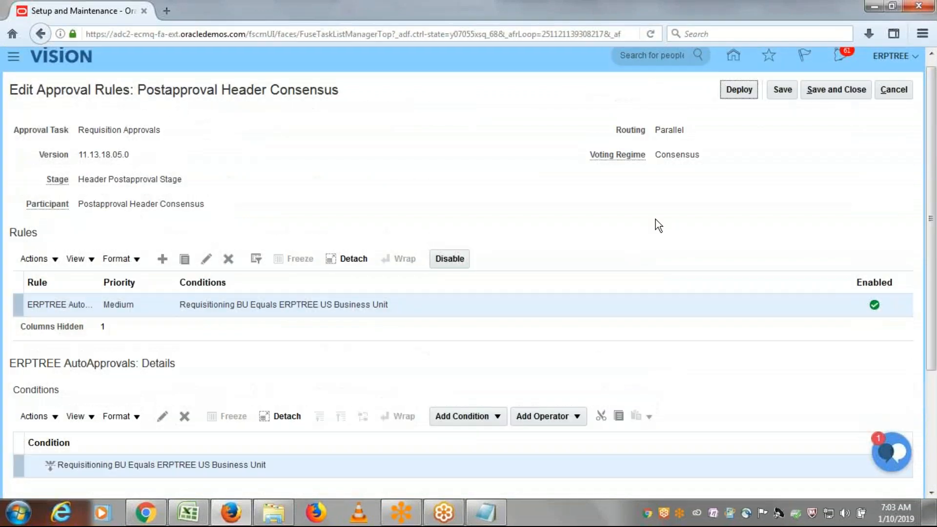
left_click(832, 89)
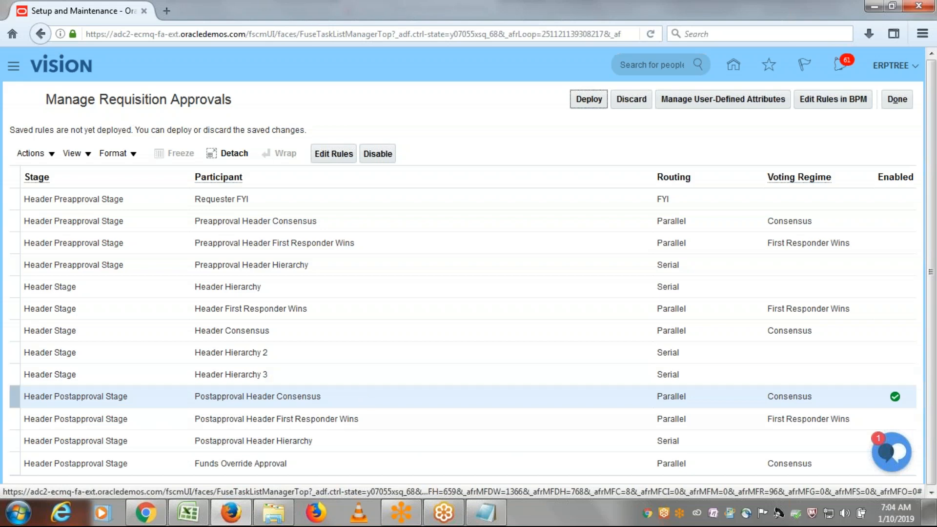
Step: Deploy the saved requisition approval rules and acknowledge the deployment
left_click_drag(101, 99, 250, 97)
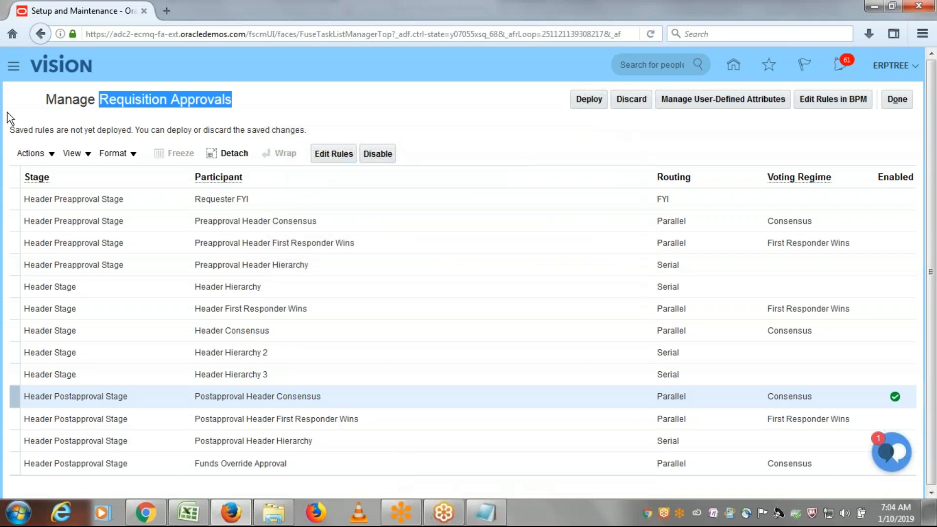
left_click(584, 100)
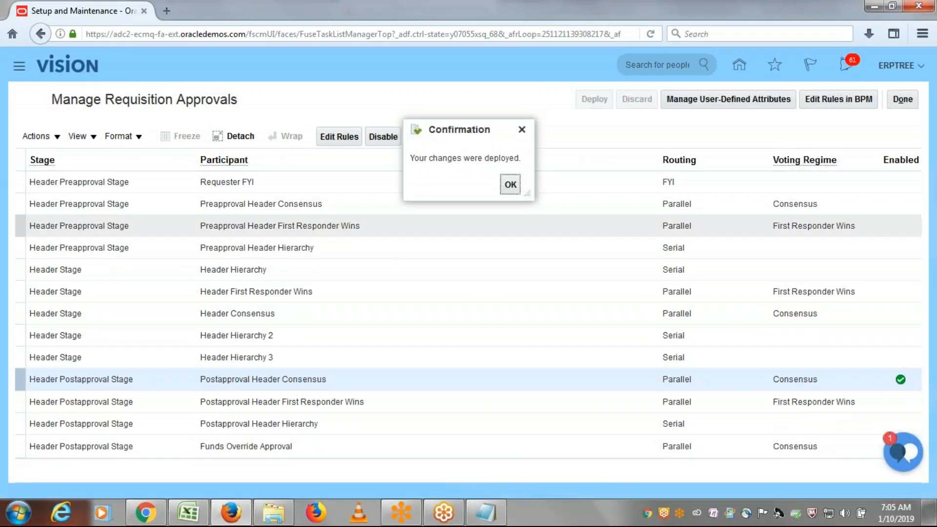
left_click(510, 185)
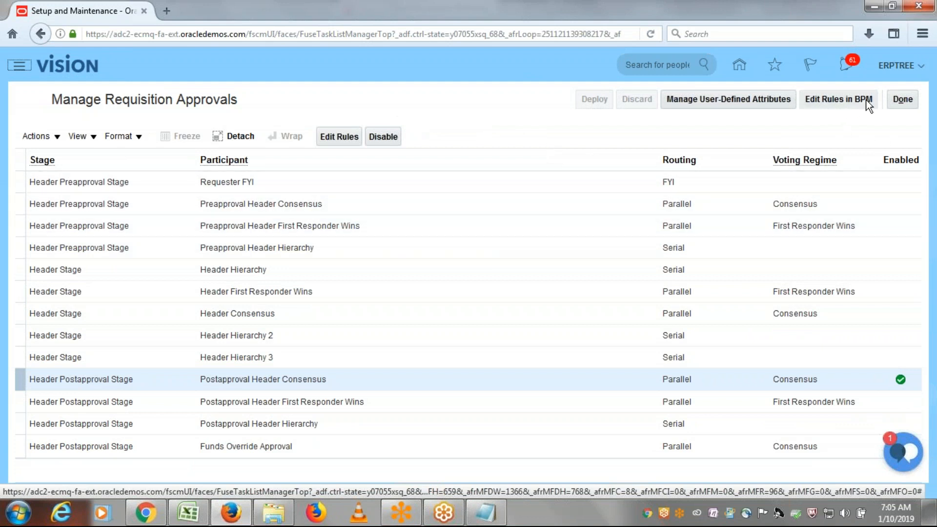
Step: Switch requisition approval rule maintenance to Oracle BPM, accept the change, and return to the implementation project
left_click(849, 100)
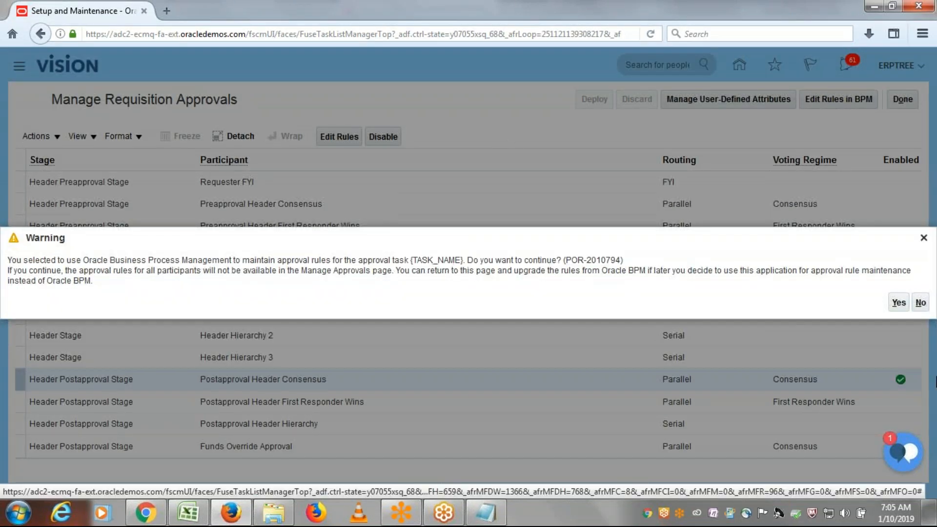
left_click(899, 303)
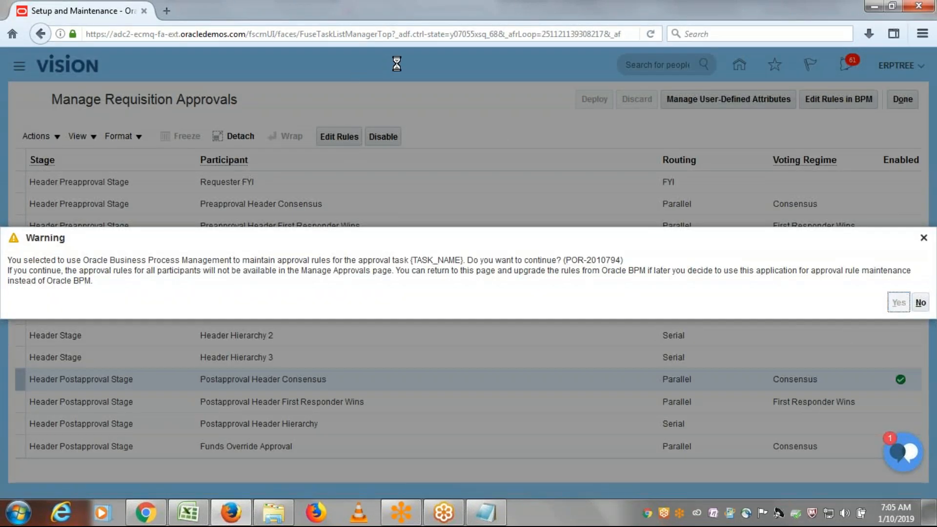
left_click(593, 292)
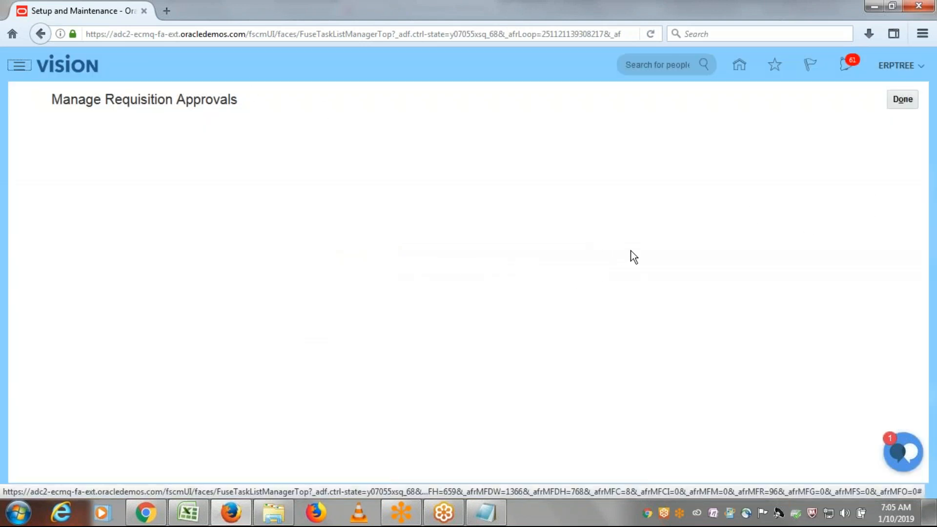
left_click(903, 99)
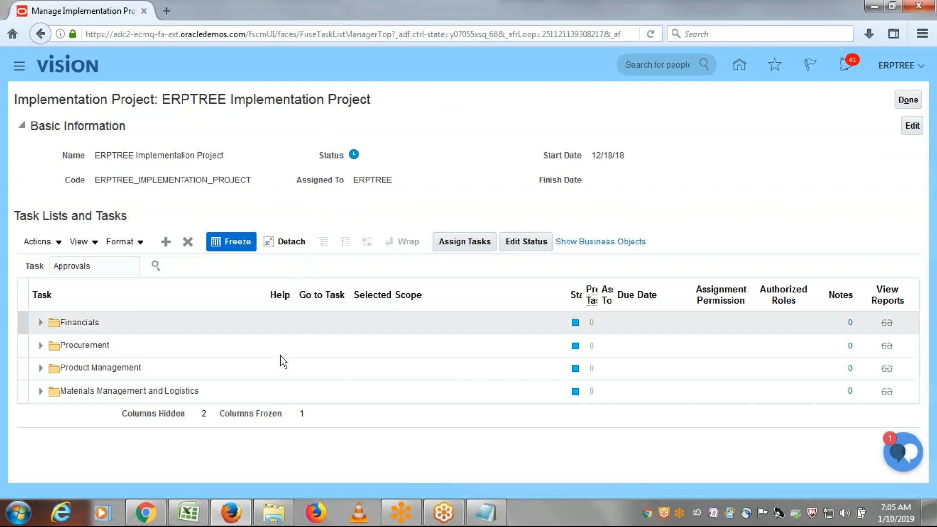
Step: Search the project tasks for Approvals, locate Manage Requisition Approvals in the hierarchy, and widen the Assigned To column
left_click(163, 267)
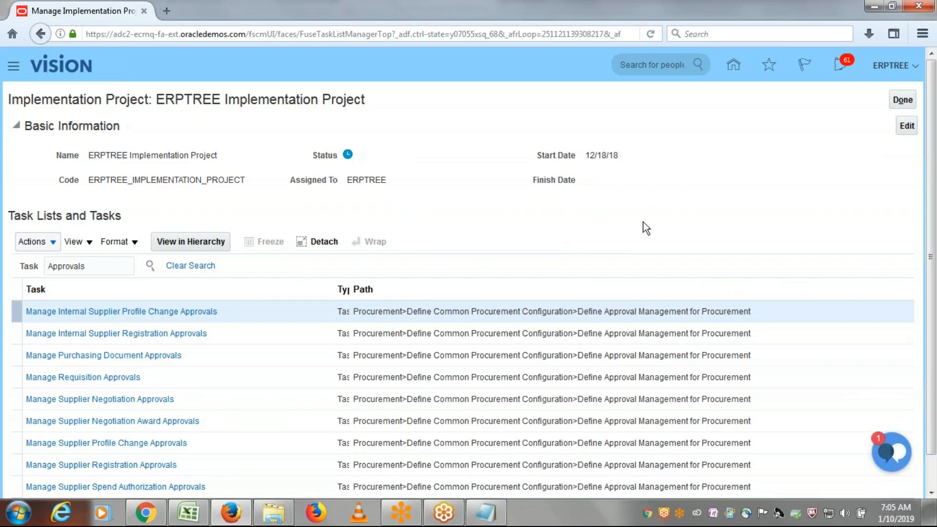
scroll(643, 221, "down", 1)
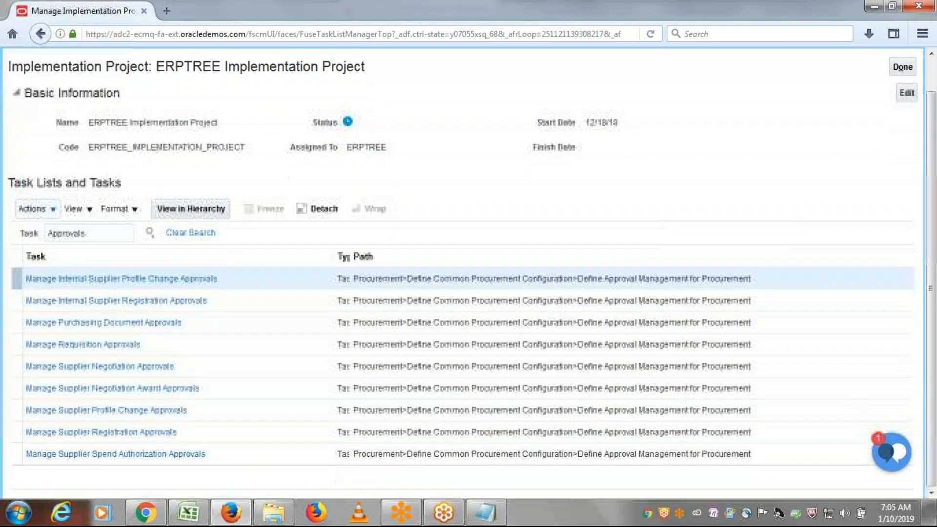
left_click(60, 345)
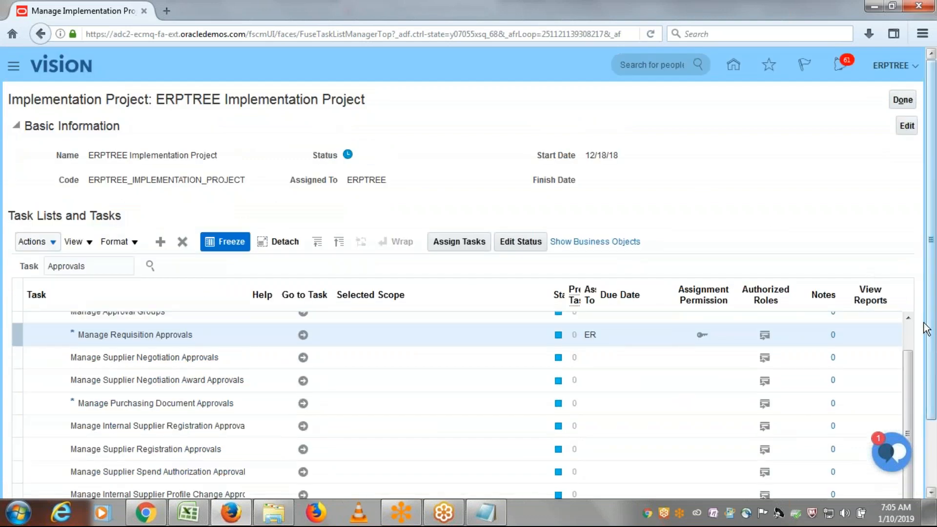
left_click(907, 320)
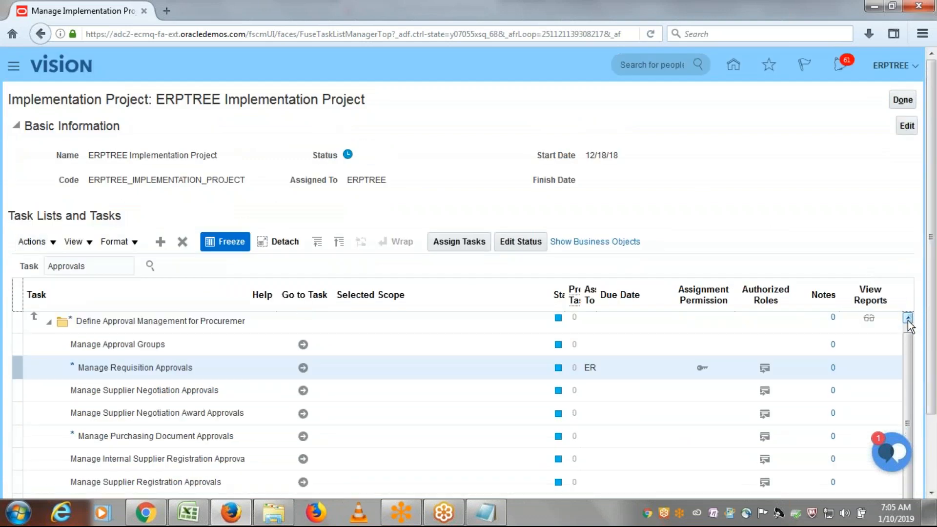
left_click(907, 320)
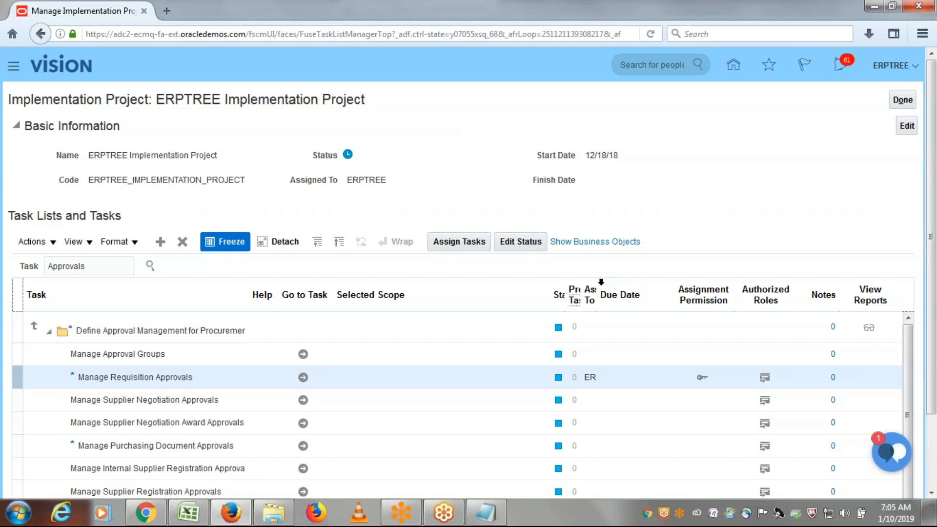
left_click_drag(597, 286, 671, 286)
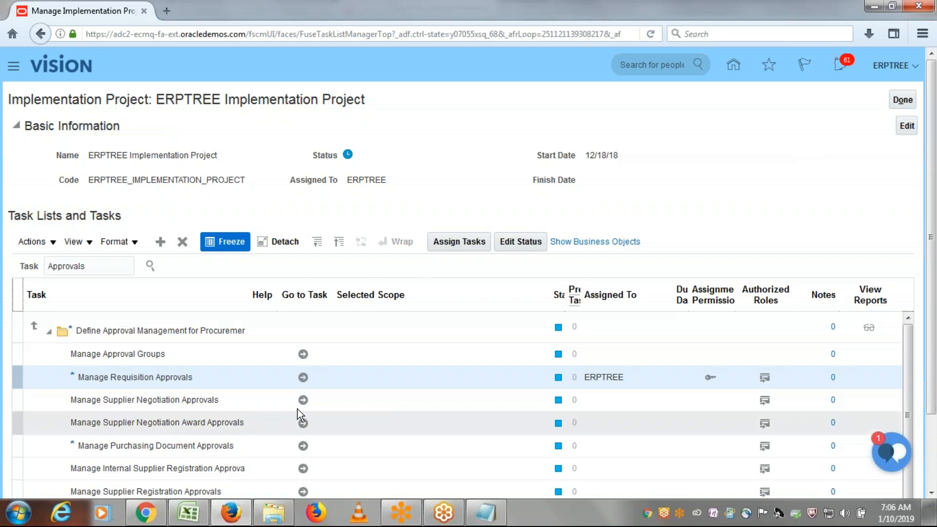
Step: Open the Manage Requisition Approvals task and upgrade its rules from Oracle BPM back to in-application maintenance
left_click(303, 377)
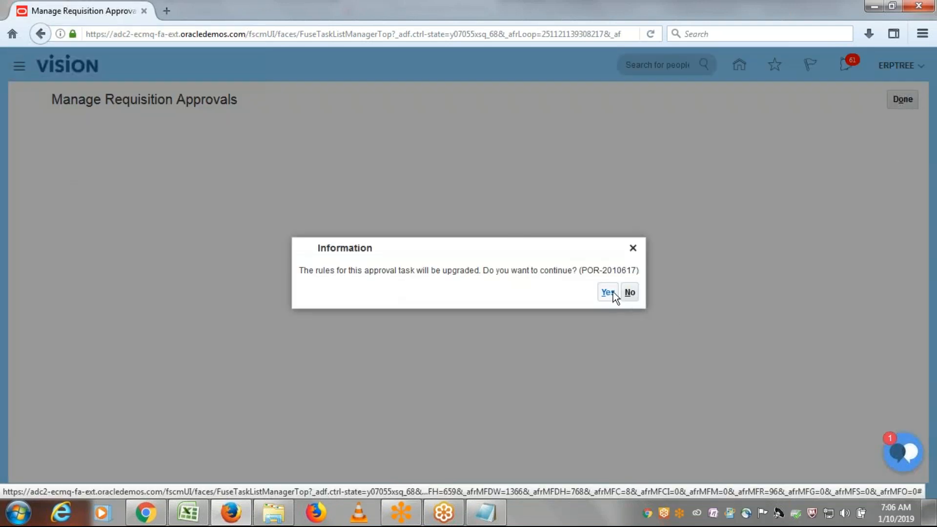
left_click(612, 292)
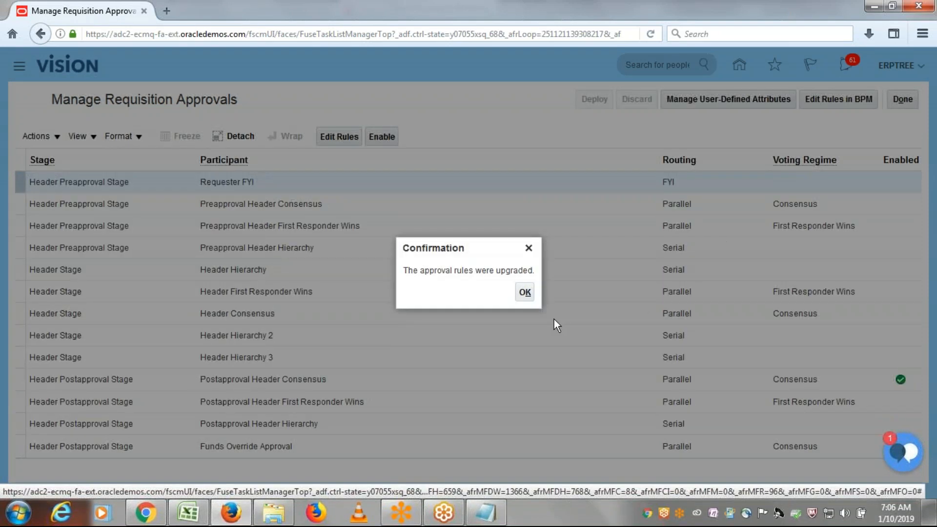
left_click(525, 292)
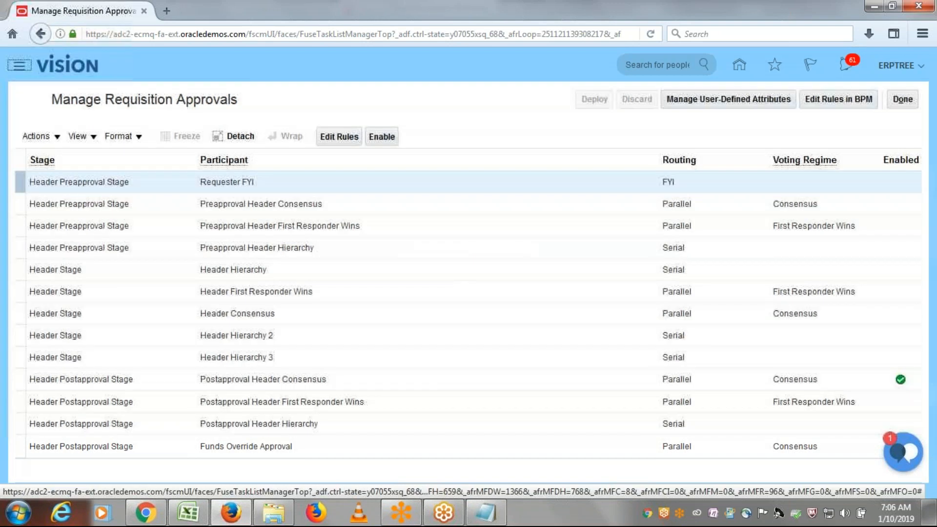
Step: Switch the requisition approval rules to Oracle BPM maintenance again and go back to the implementation project's task list
left_click(837, 99)
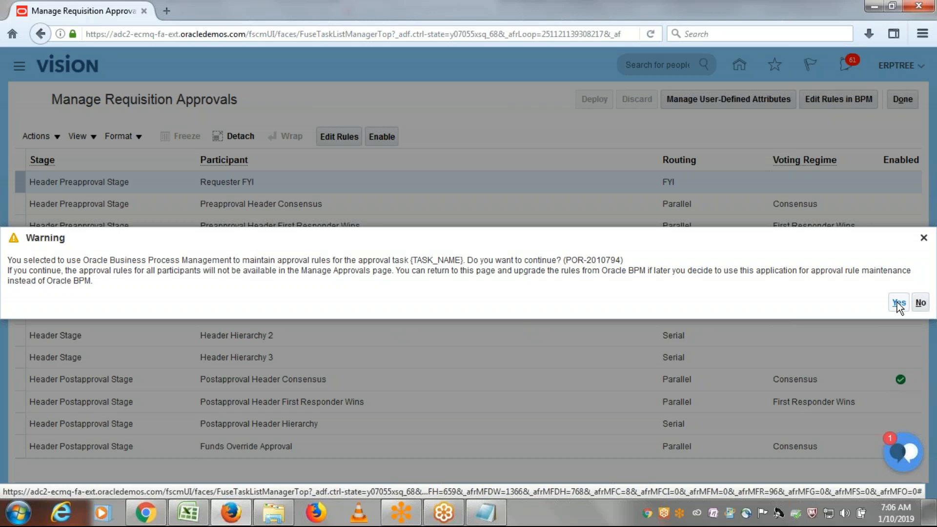
left_click(898, 302)
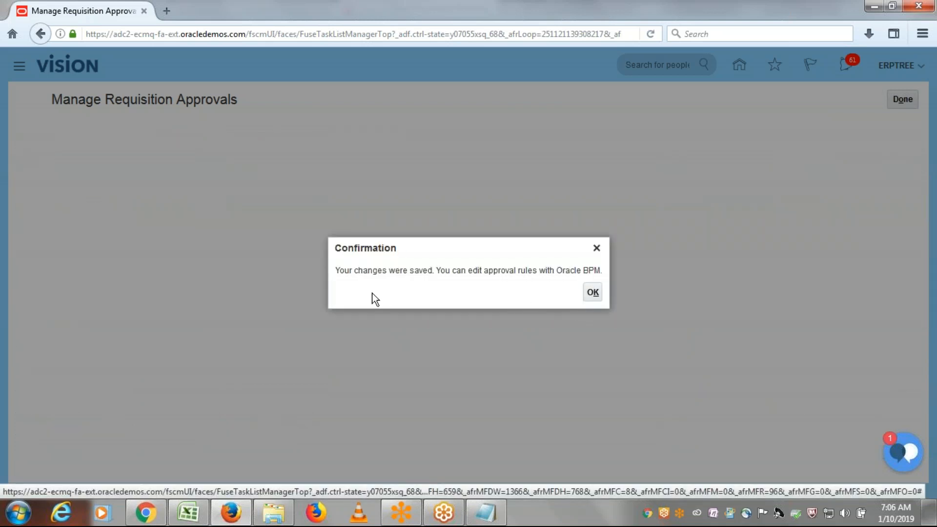
left_click(592, 294)
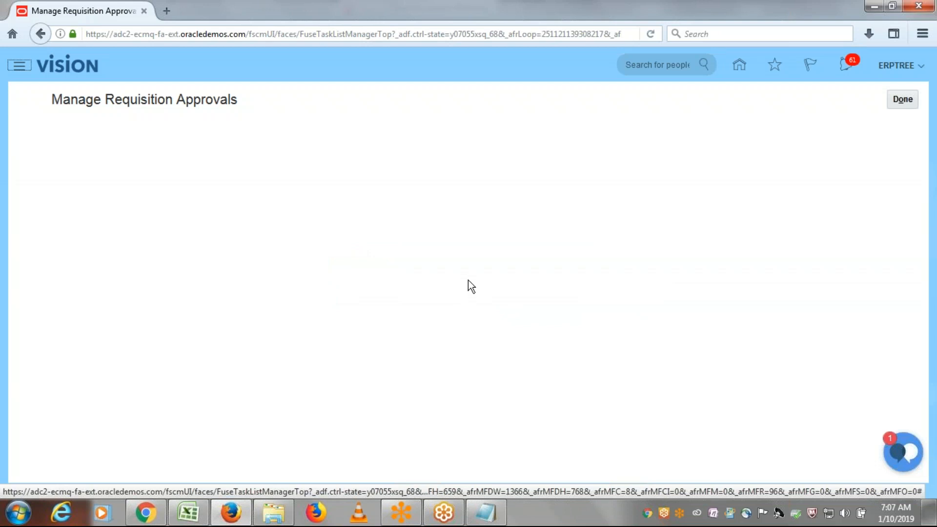
left_click(909, 102)
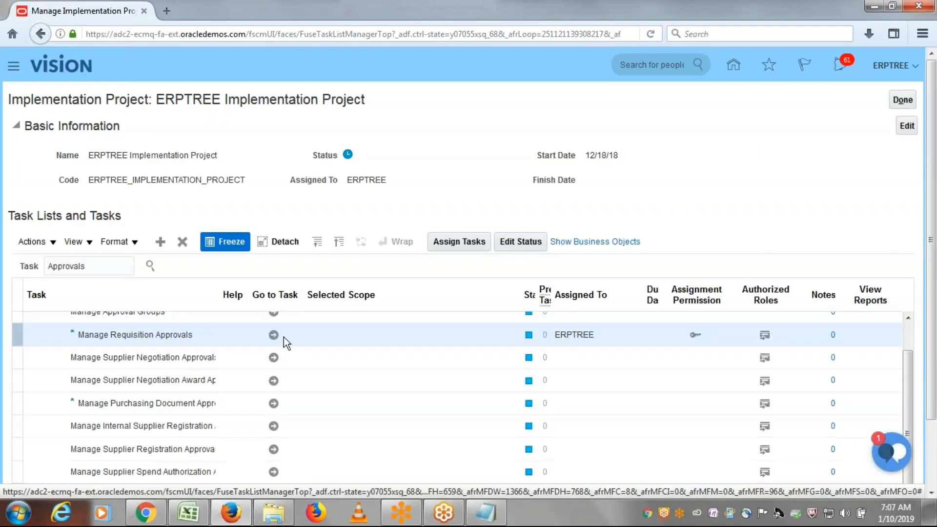
Step: Reopen Manage Requisition Approvals, upgrade the rules from BPM once more, and close the approvals page
left_click(274, 335)
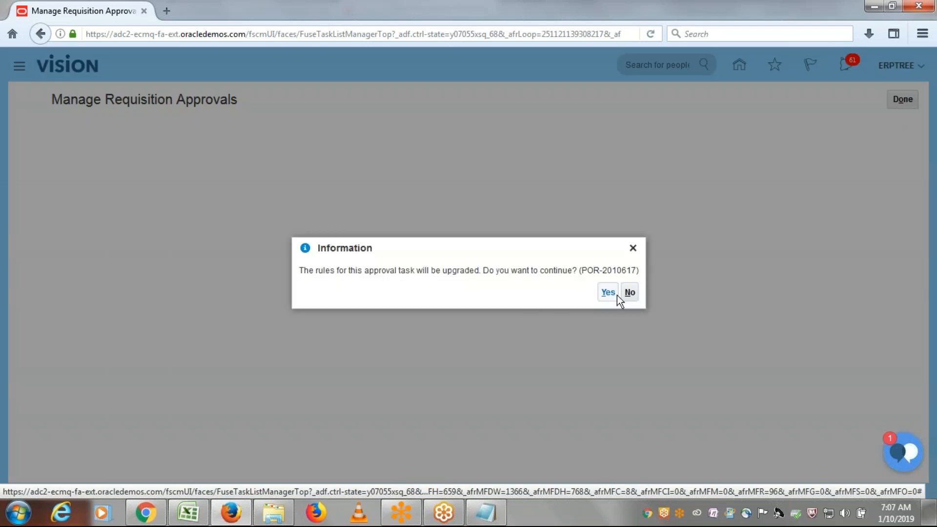
left_click(607, 292)
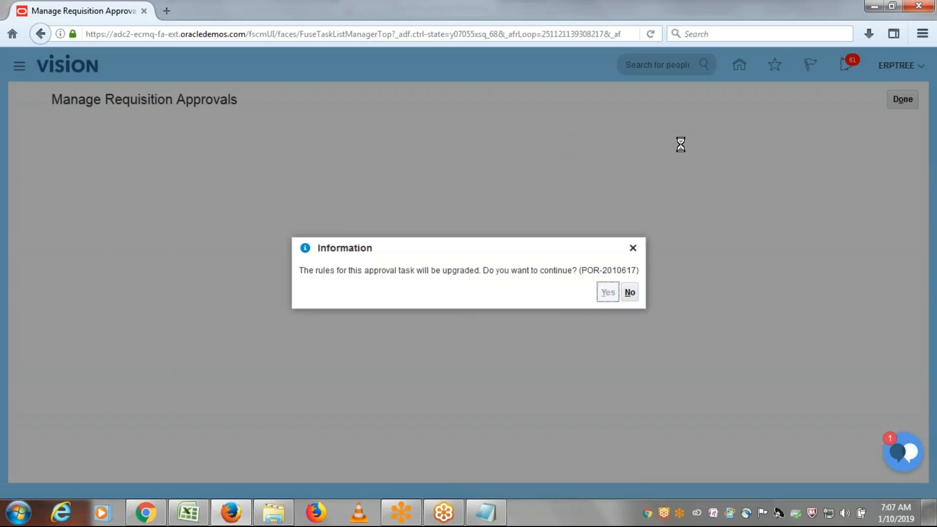
left_click(525, 293)
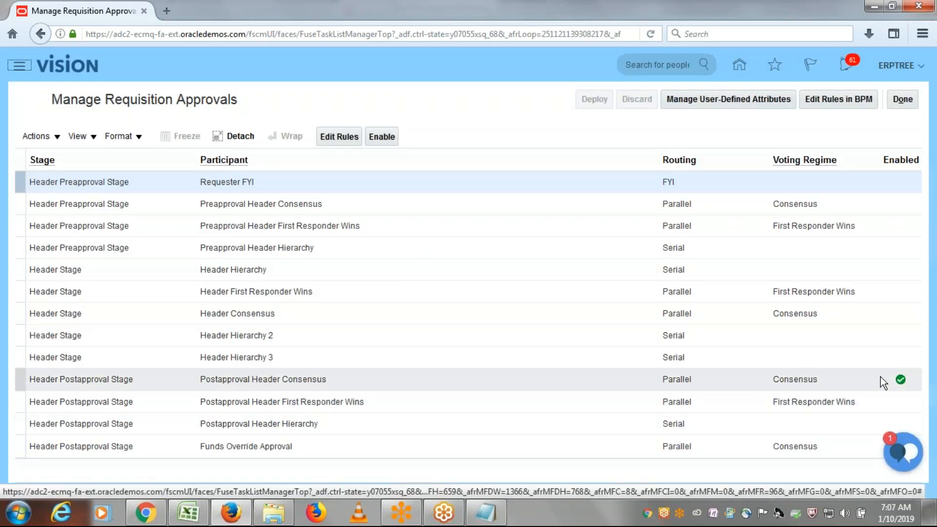
left_click(903, 100)
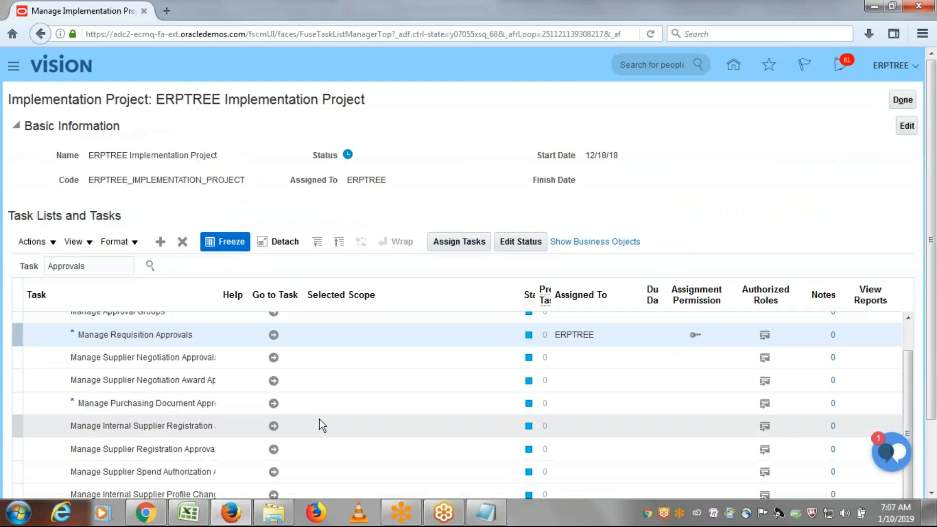
Step: Search the project tasks for Approvals and locate Manage Purchasing Document Approvals in the task hierarchy
scroll(254, 383, "up", 1)
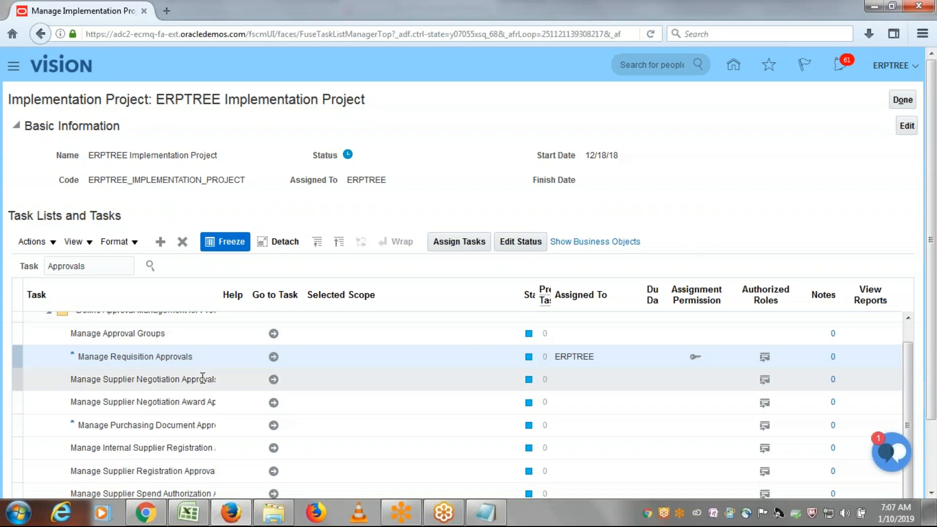
left_click(150, 266)
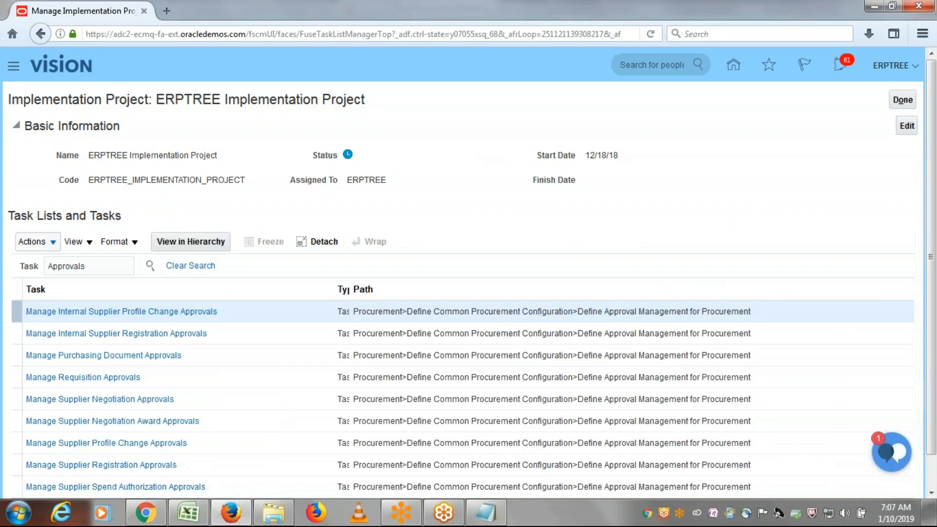
left_click_drag(932, 234, 935, 313)
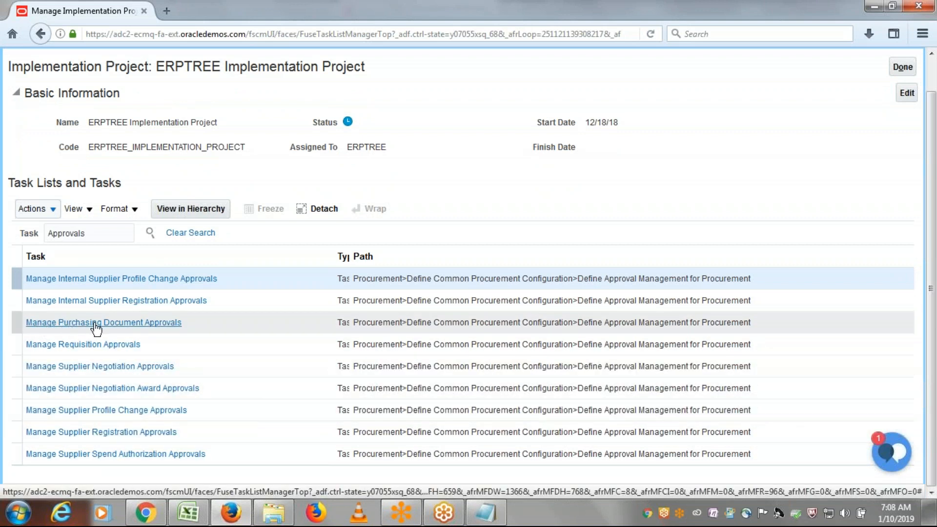
left_click(95, 323)
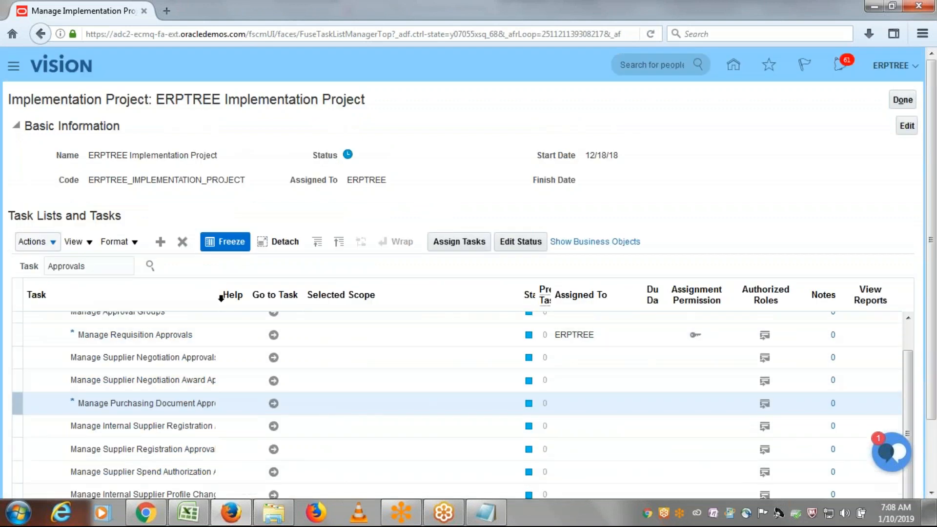
Step: Open the Manage Purchasing Document Approvals task and disable the Terms Approval Serial participant
left_click_drag(216, 297, 253, 299)
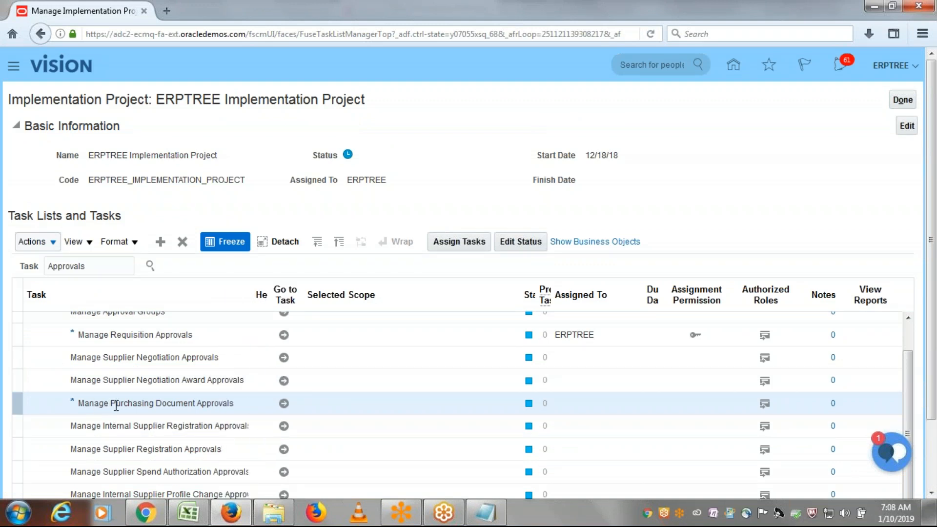
left_click(284, 403)
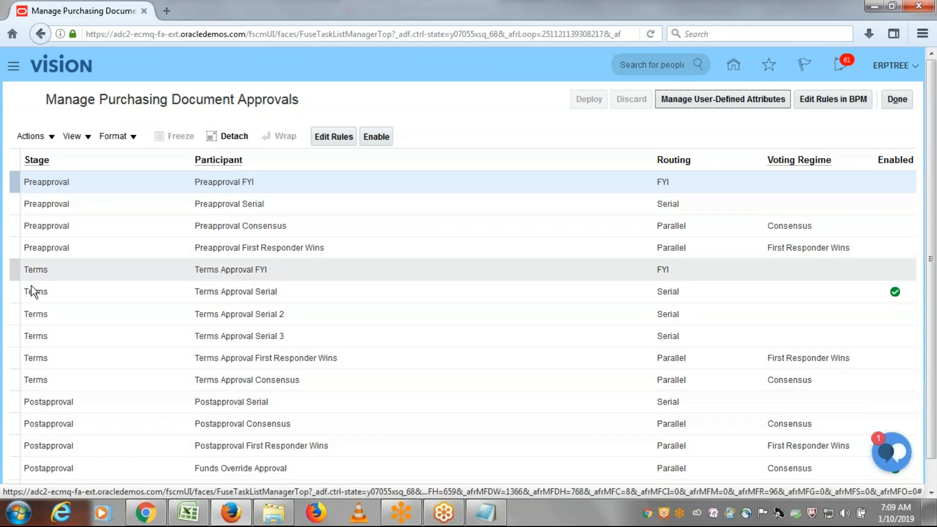
left_click(14, 288)
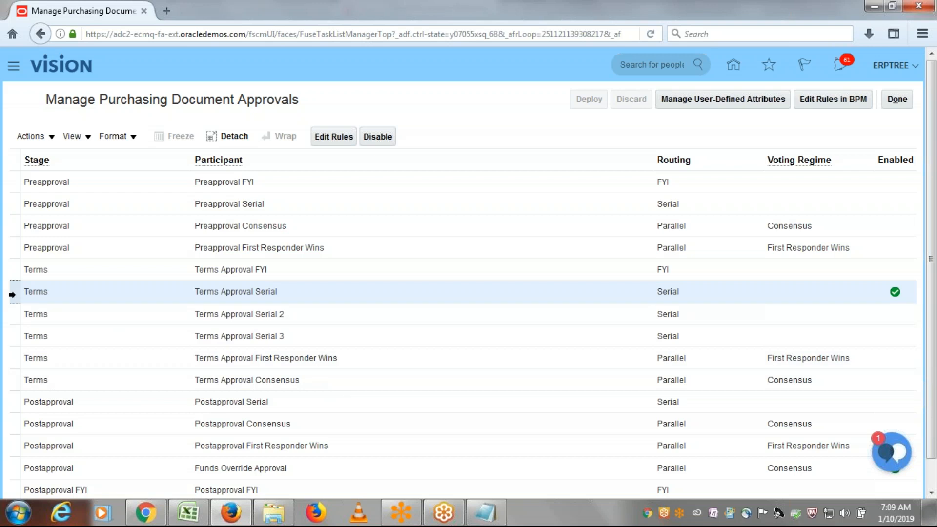
left_click(377, 137)
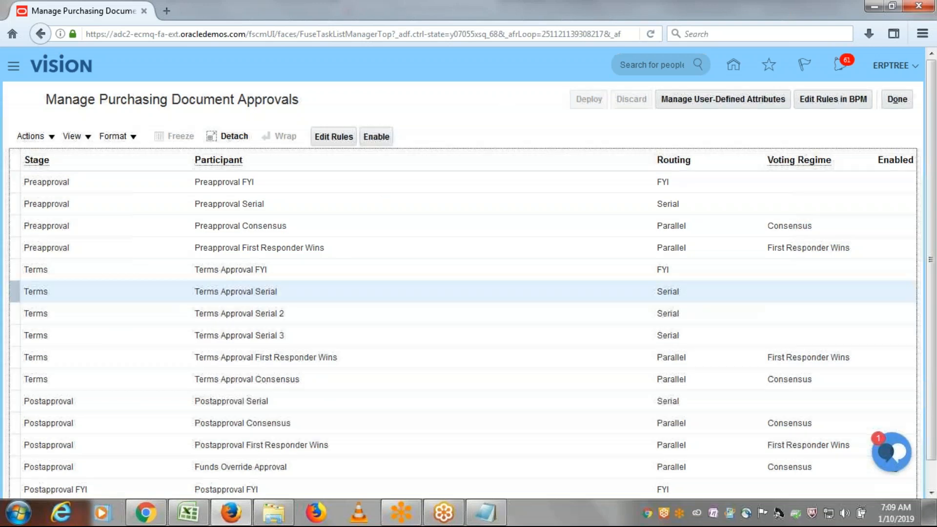
left_click(503, 103)
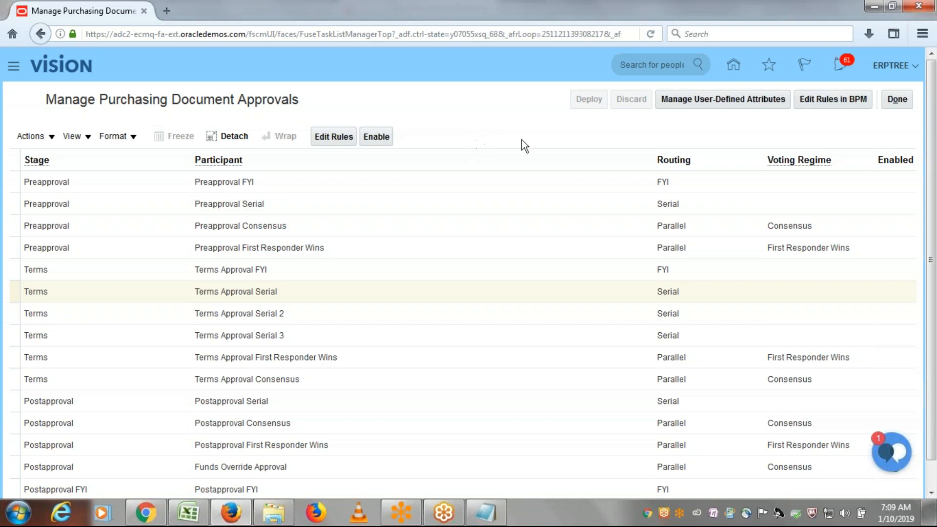
left_click(15, 292)
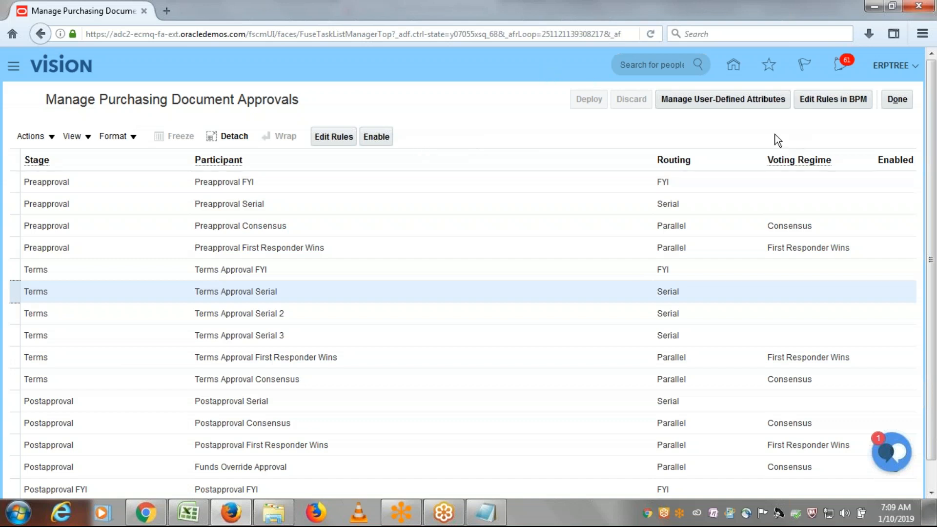
Step: Enable the Postapproval Consensus participant and open its approval rules for editing
scroll(932, 332, "down", 1)
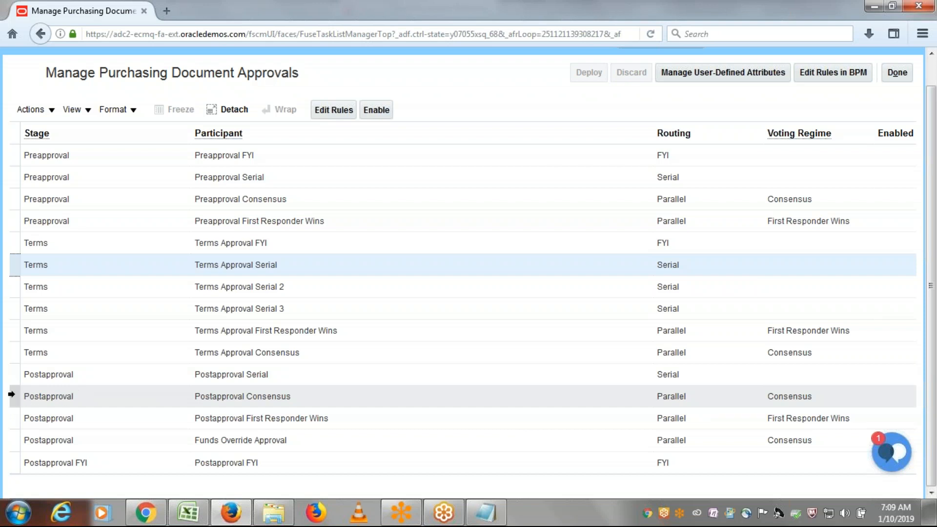
left_click(11, 394)
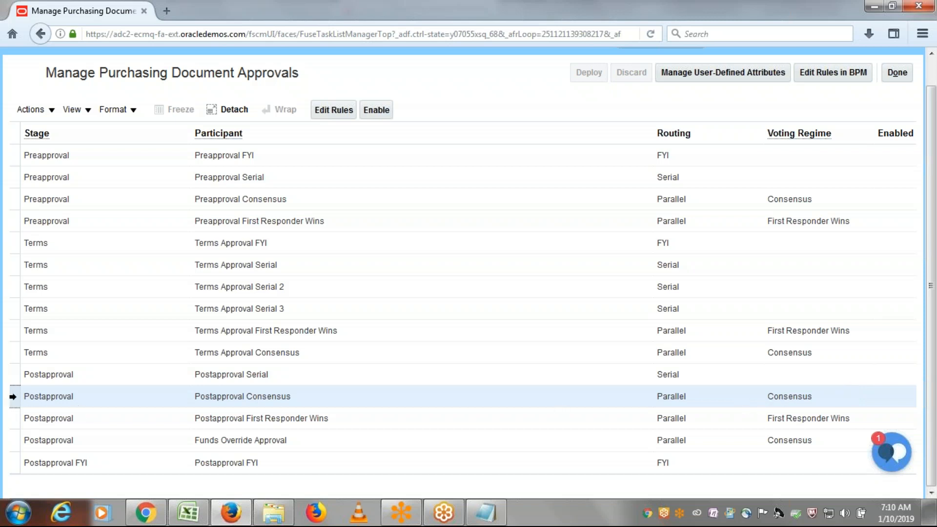
left_click(383, 110)
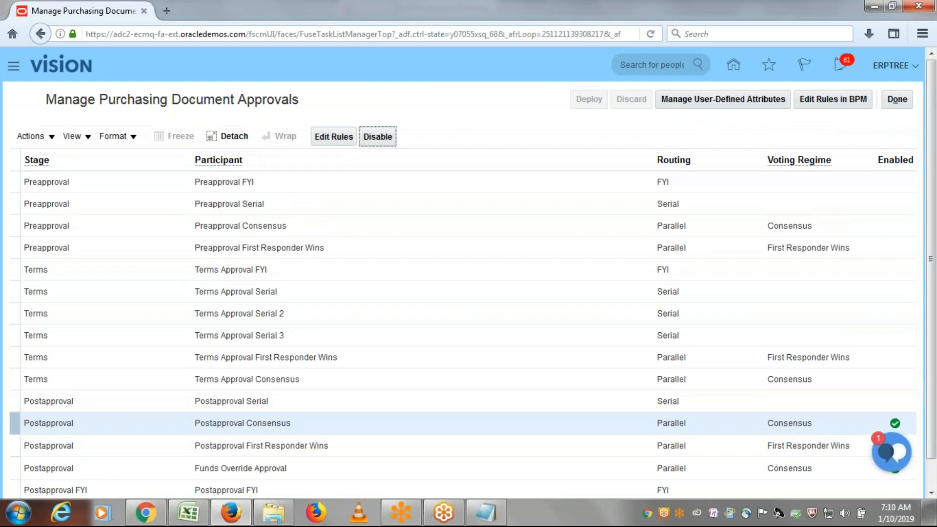
left_click(10, 423)
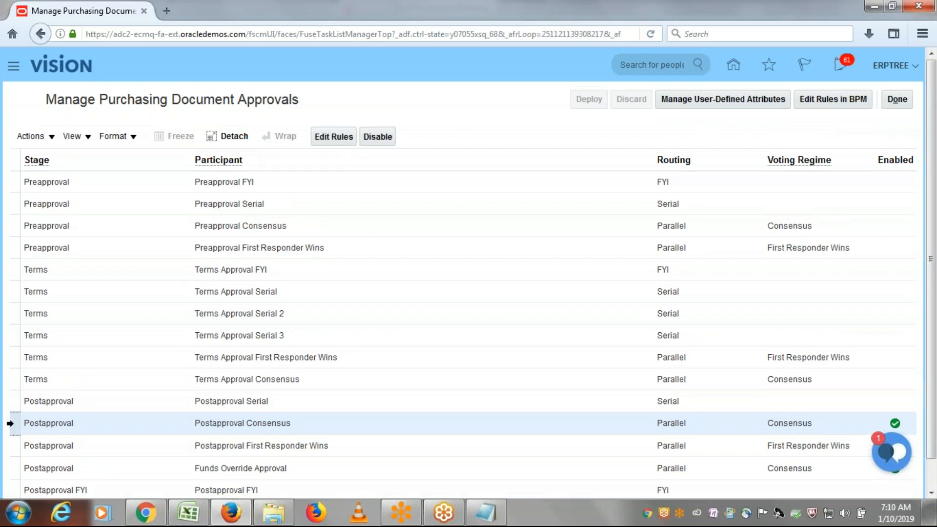
left_click(332, 136)
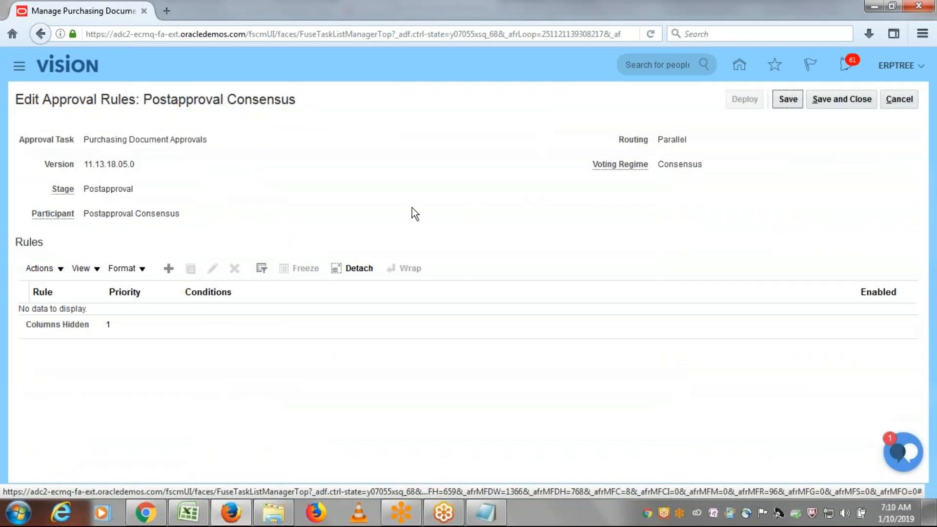
Step: Create a rule named ERPTREE AutoApprovals with the same text as description and Medium priority
left_click(168, 267)
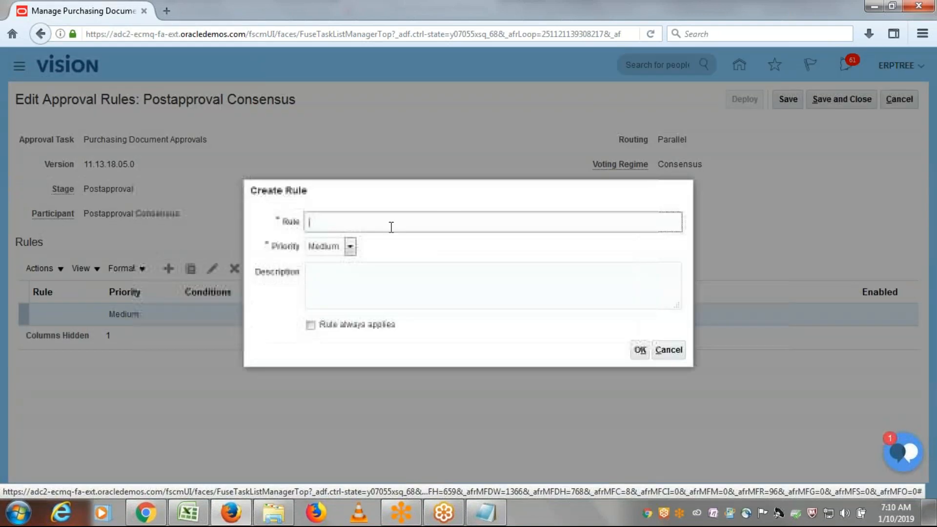
type("ERPTRE")
type("ut")
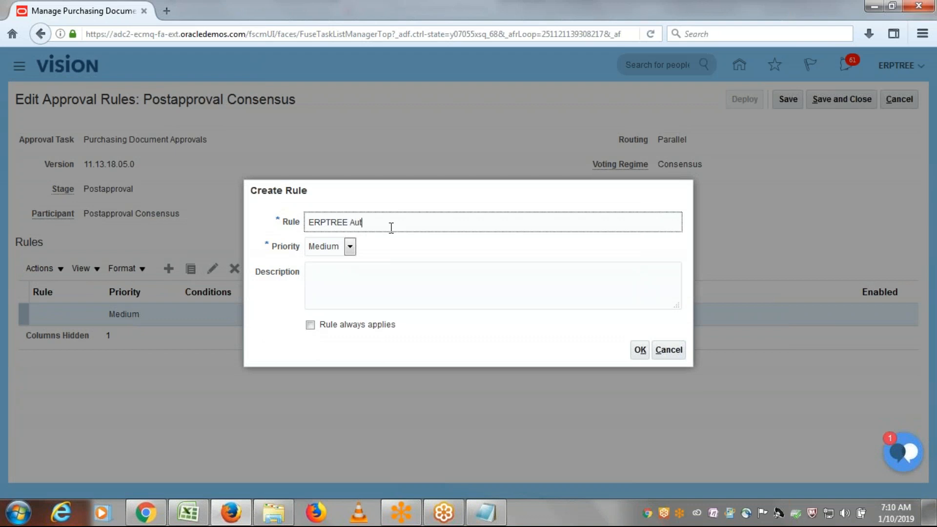
type("oApprovals")
left_click_drag(449, 220, 284, 234)
key("ctrl+c")
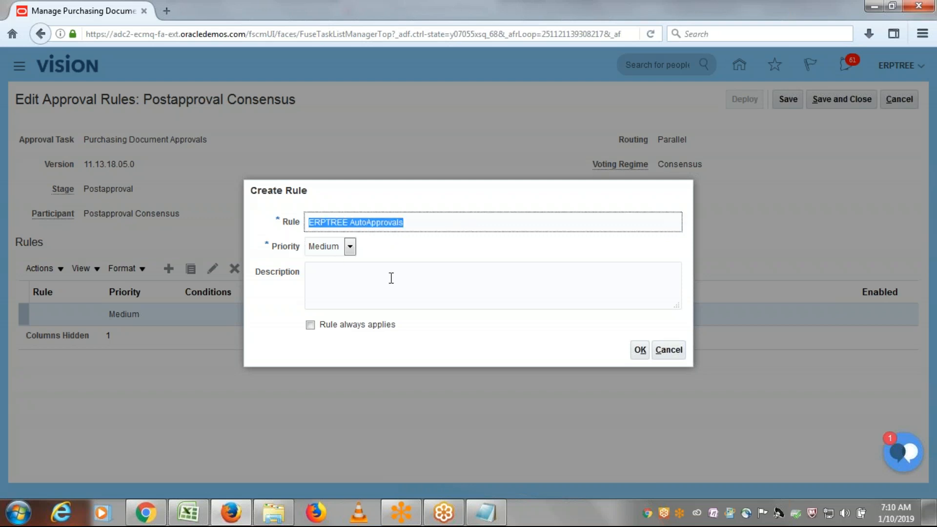
left_click(392, 277)
key("ctrl+v")
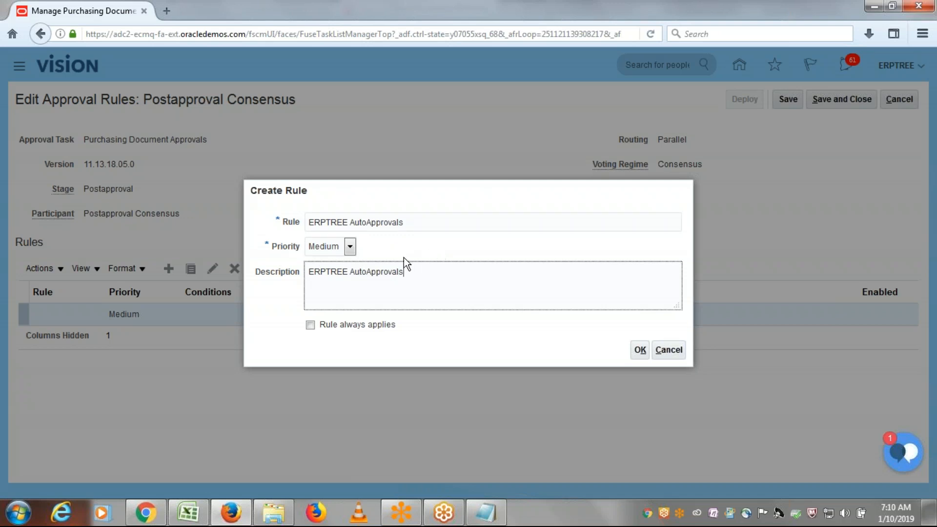
left_click(350, 248)
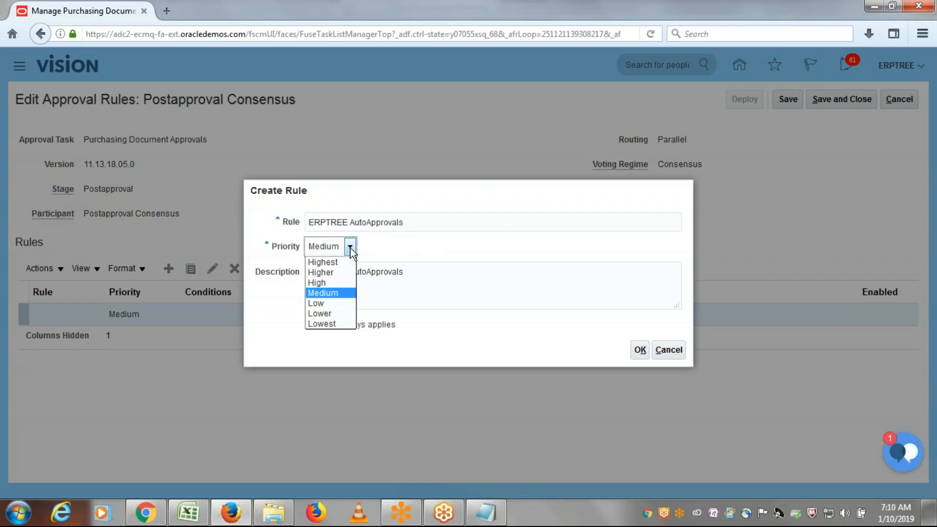
left_click(453, 238)
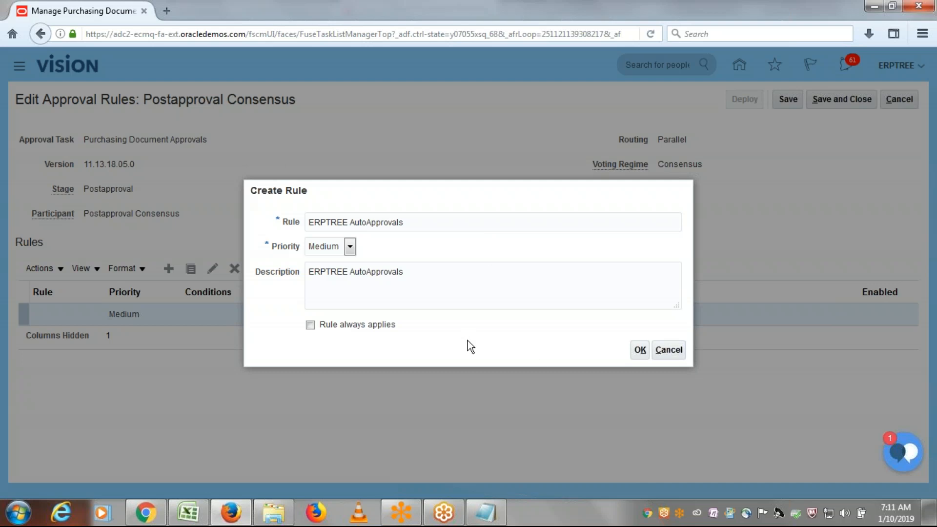
left_click(640, 351)
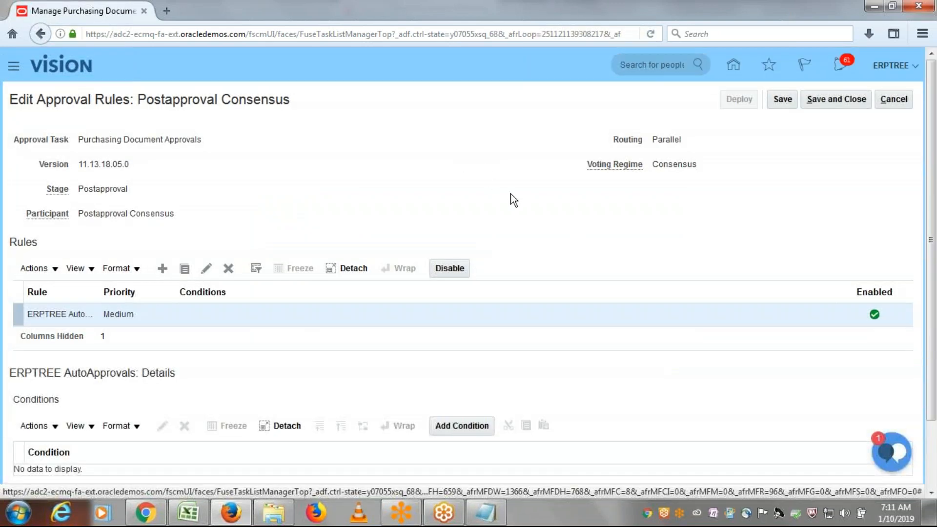
Step: Start a condition for the ERPTREE AutoApprovals rule, using the Procurement BU attribute from the Document Header dimension
scroll(488, 192, "down", 3)
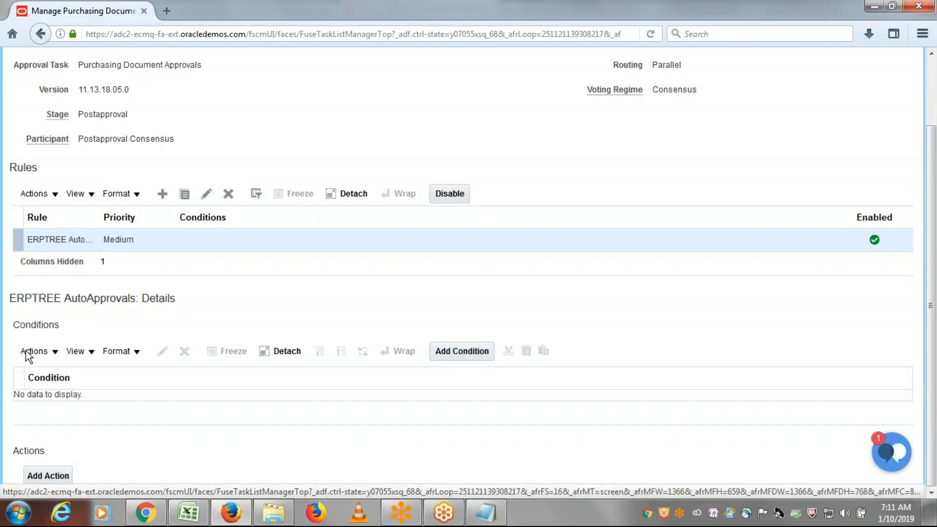
left_click_drag(19, 326, 61, 326)
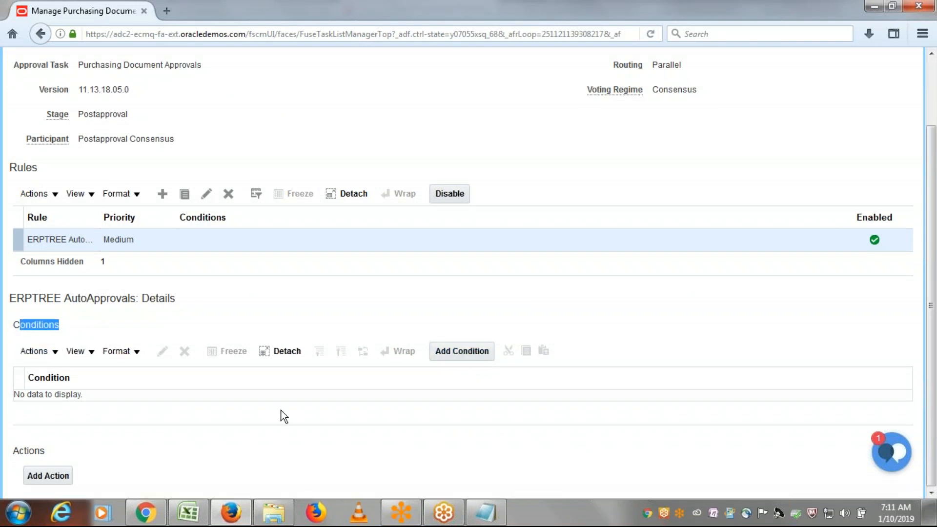
left_click(468, 347)
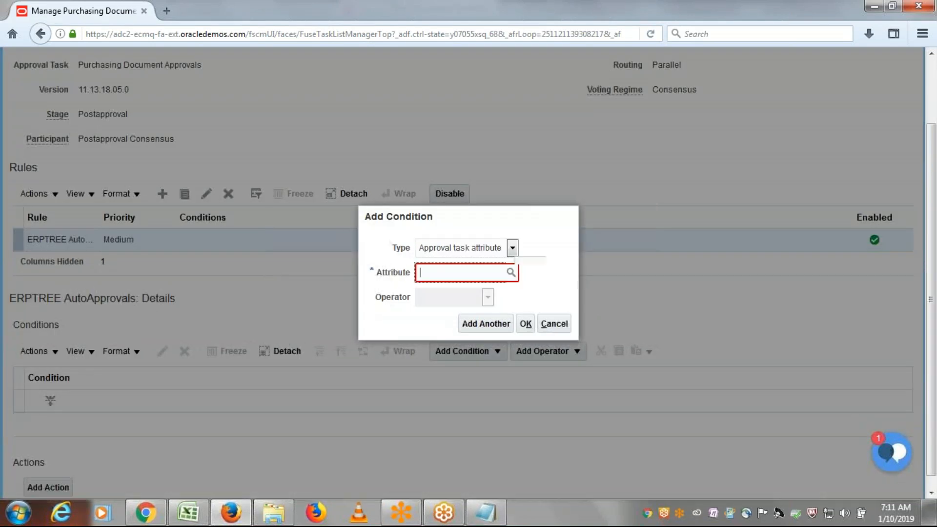
left_click(510, 271)
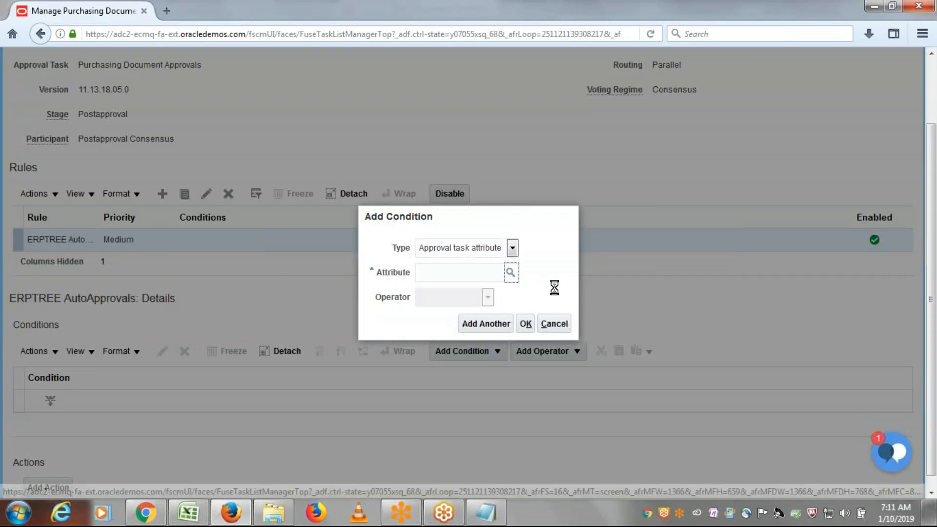
left_click(451, 234)
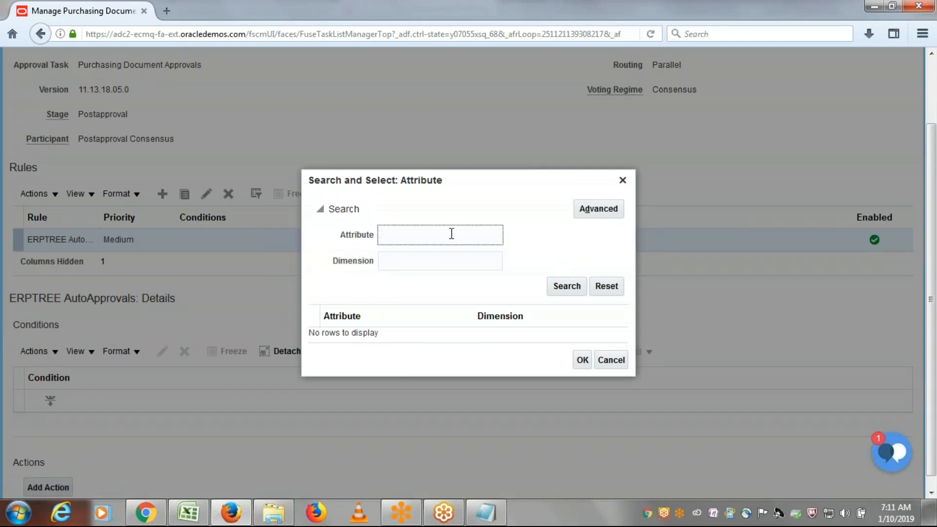
type("Procurement")
left_click(557, 290)
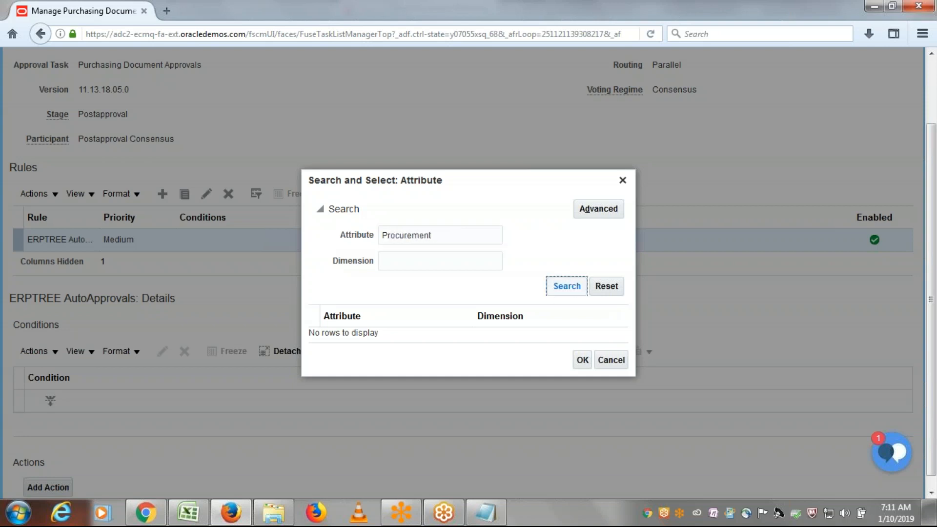
left_click(355, 232)
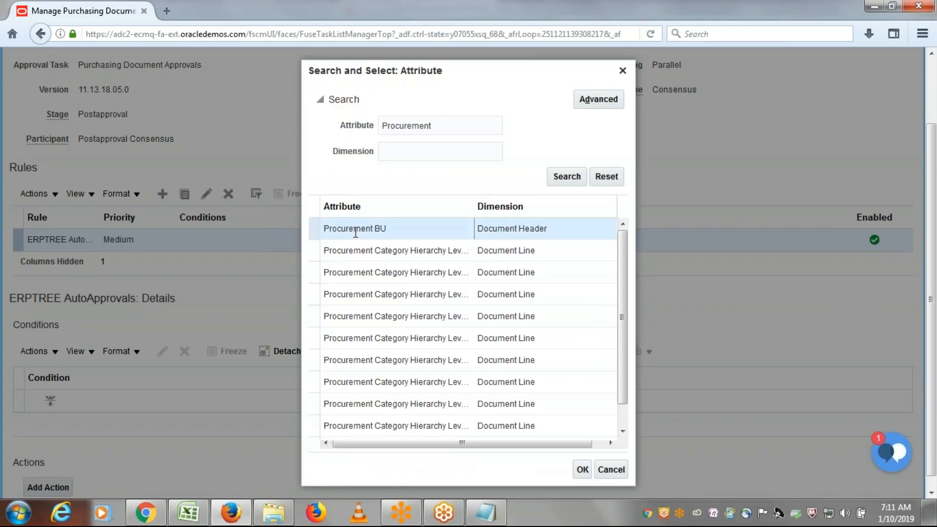
left_click(583, 469)
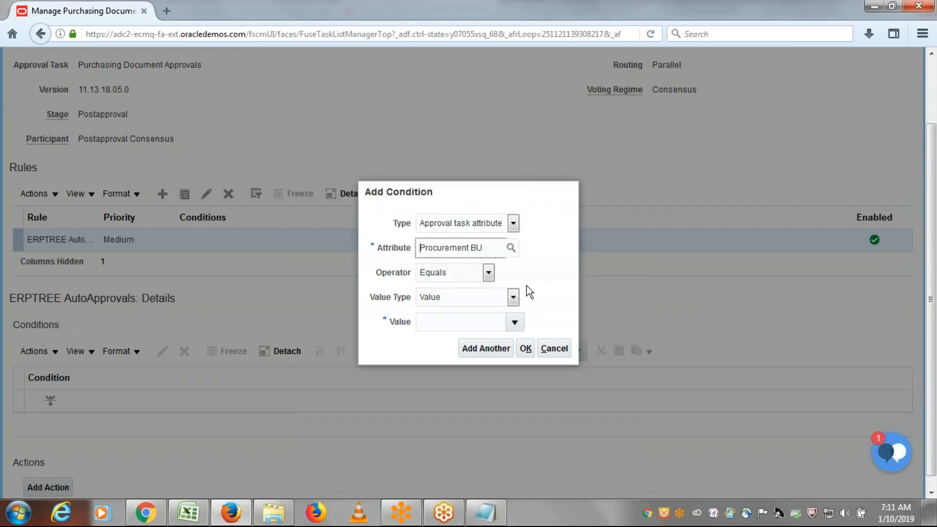
Step: Set the Procurement BU condition's value to ERPTREE US Business Unit and add the condition to the rule
left_click(519, 323)
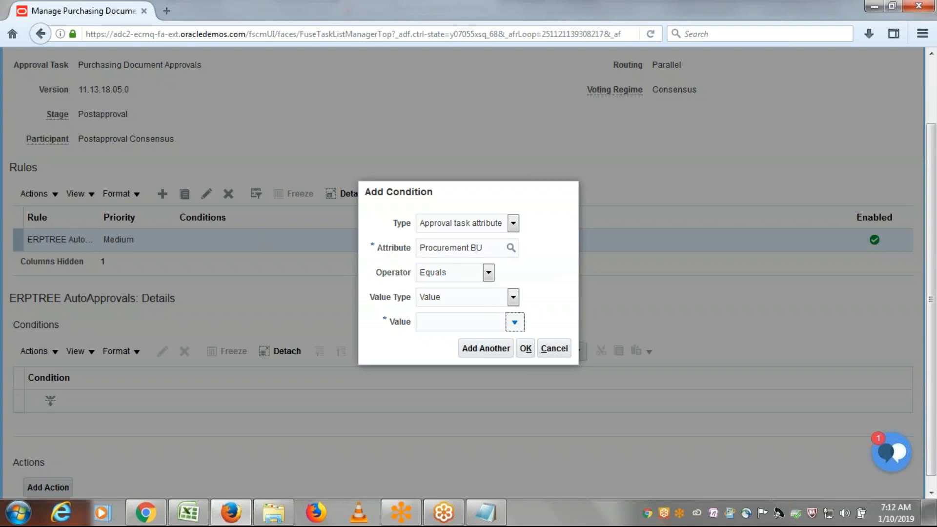
left_click(510, 199)
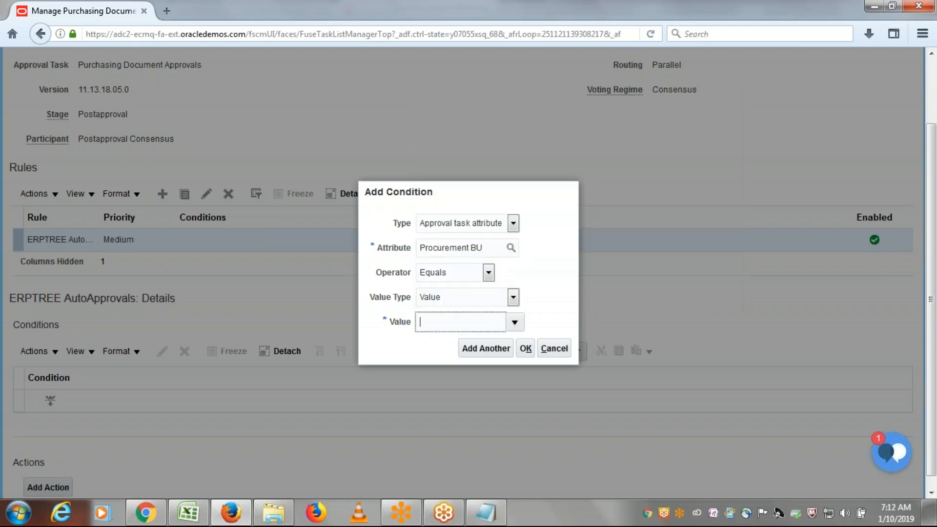
left_click(525, 348)
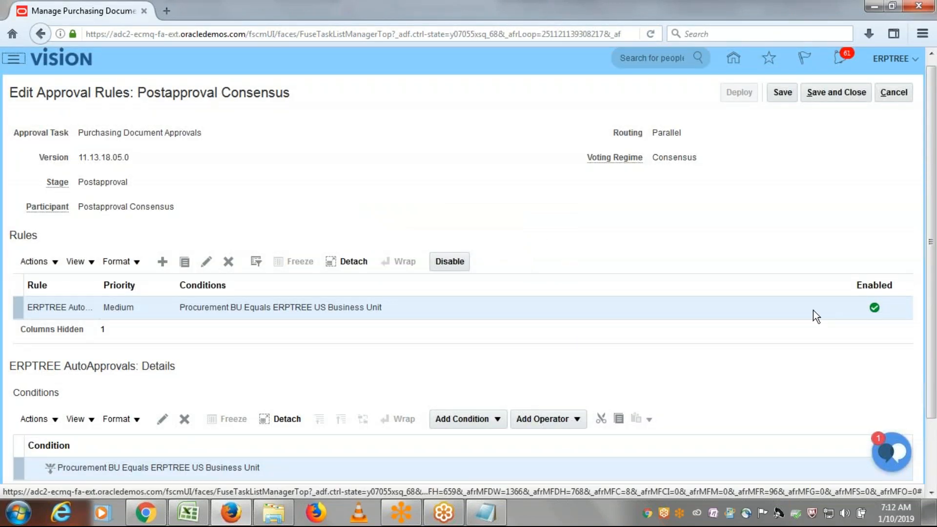
Step: Add an action to the ERPTREE AutoApprovals rule with action type Automatic and outcome Approved
scroll(707, 393, "down", 2)
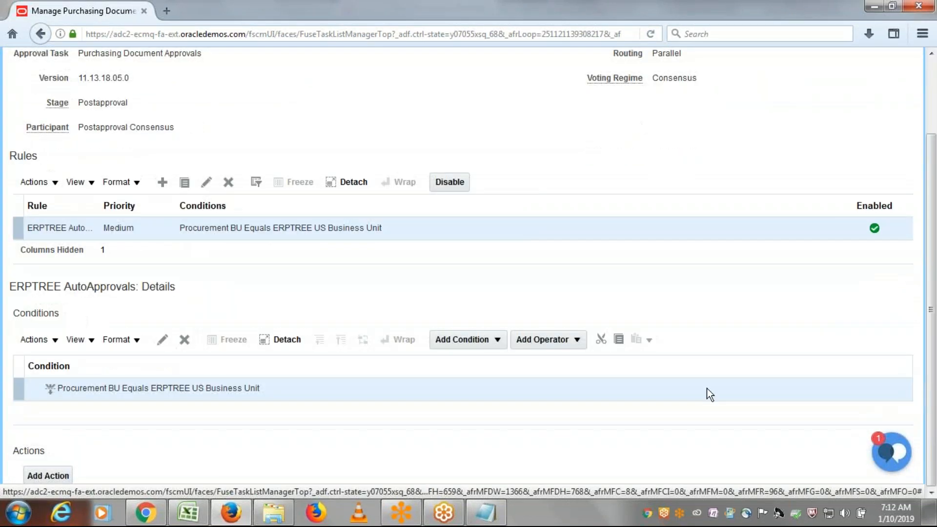
left_click(48, 476)
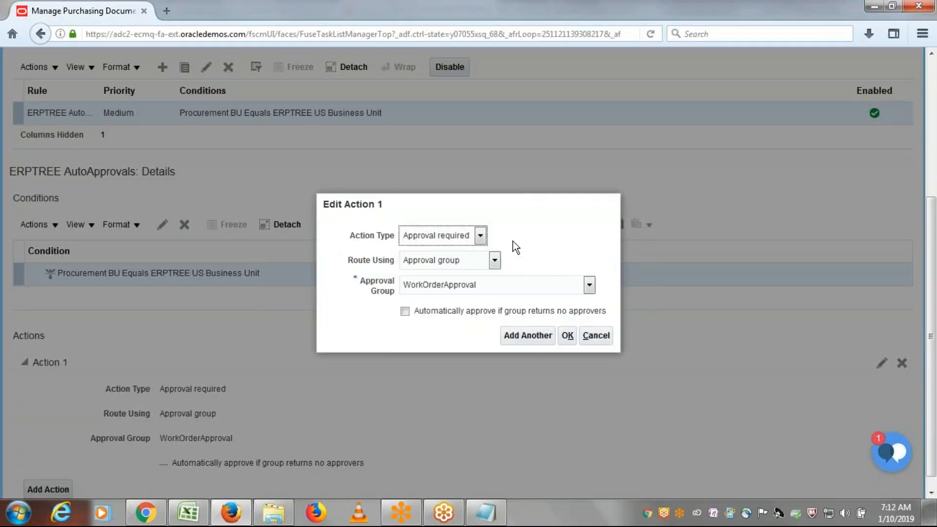
left_click(481, 235)
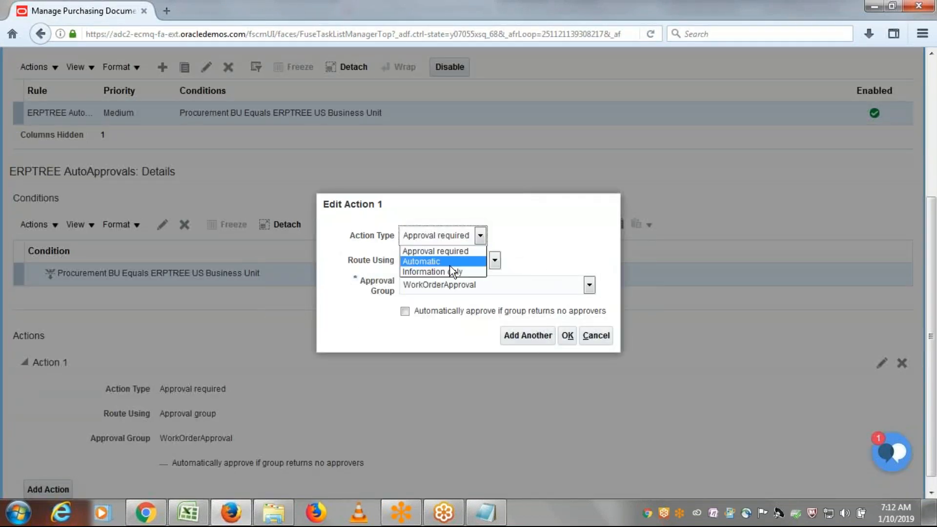
left_click(443, 262)
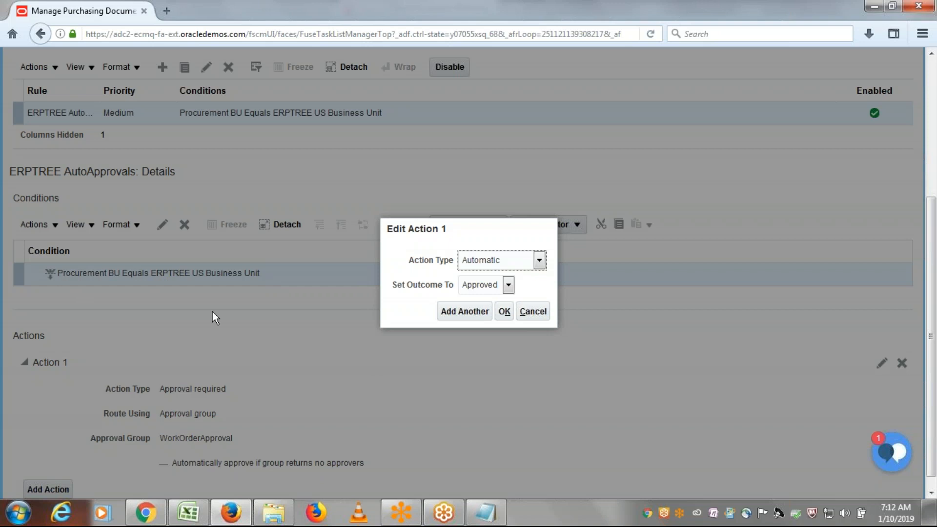
left_click(509, 285)
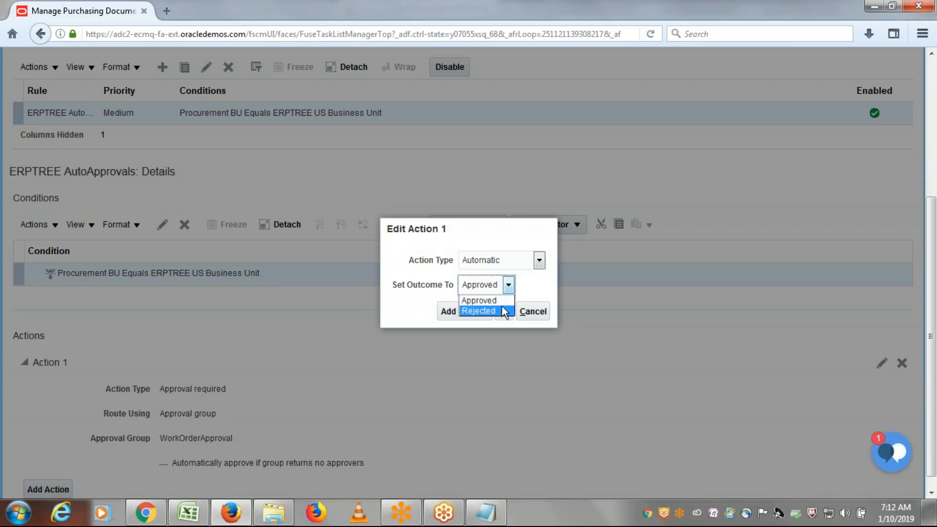
left_click(495, 300)
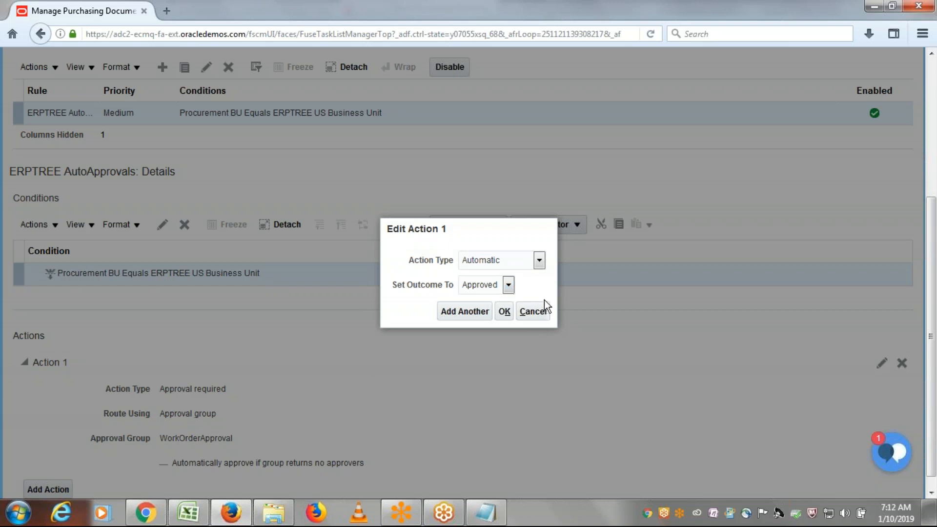
left_click(502, 312)
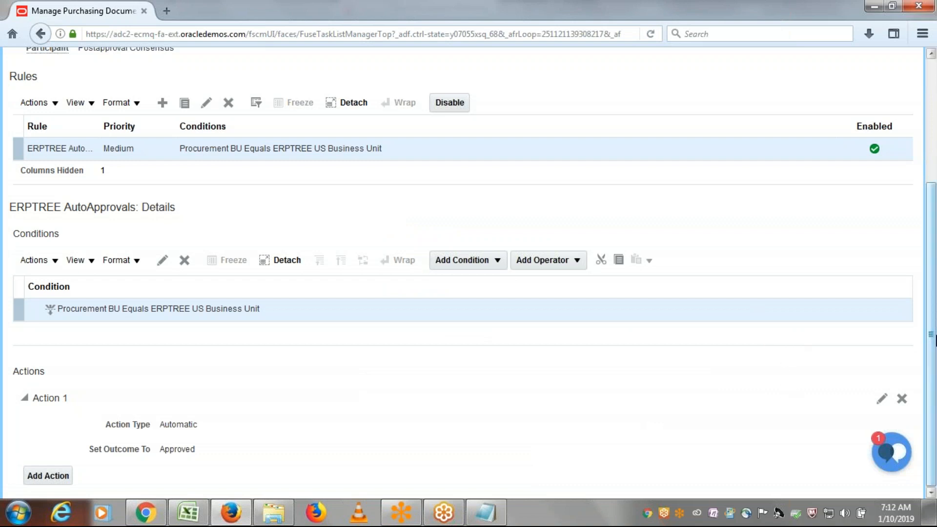
Step: Save and close the Postapproval Consensus rules, and deploy the purchasing document approval changes
left_click_drag(935, 334, 934, 191)
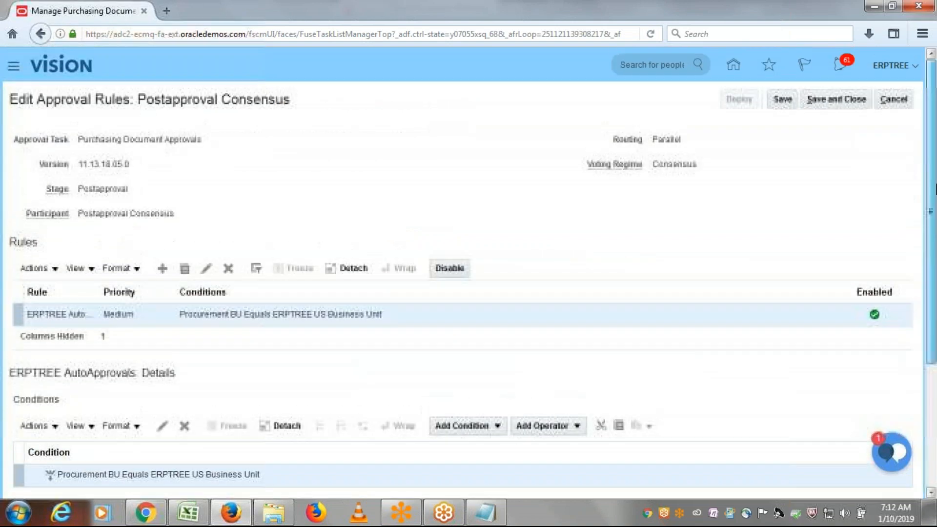
left_click(841, 103)
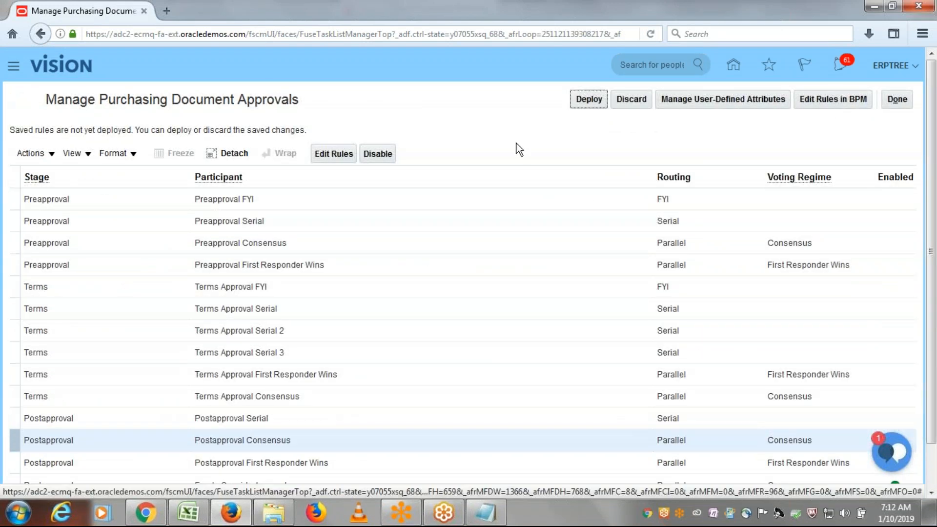
scroll(522, 172, "down", 1)
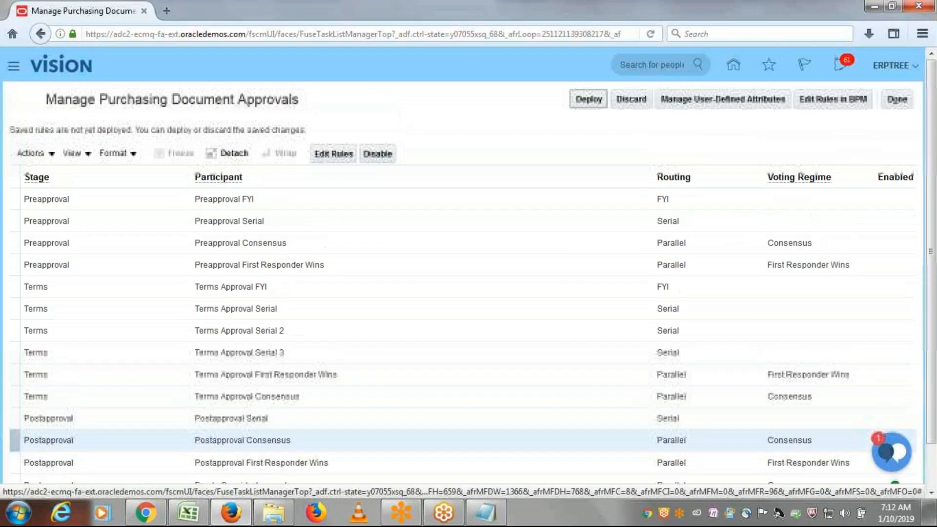
left_click(586, 103)
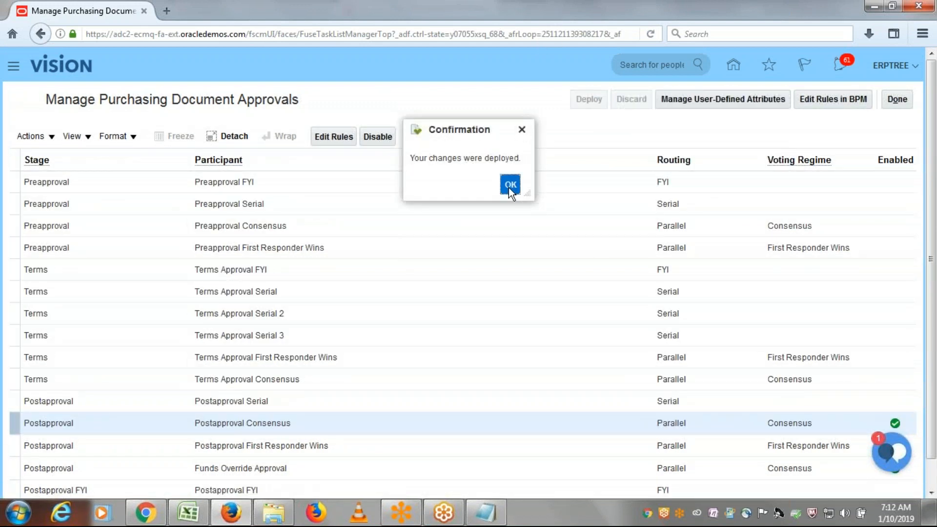
left_click(510, 185)
left_click(897, 100)
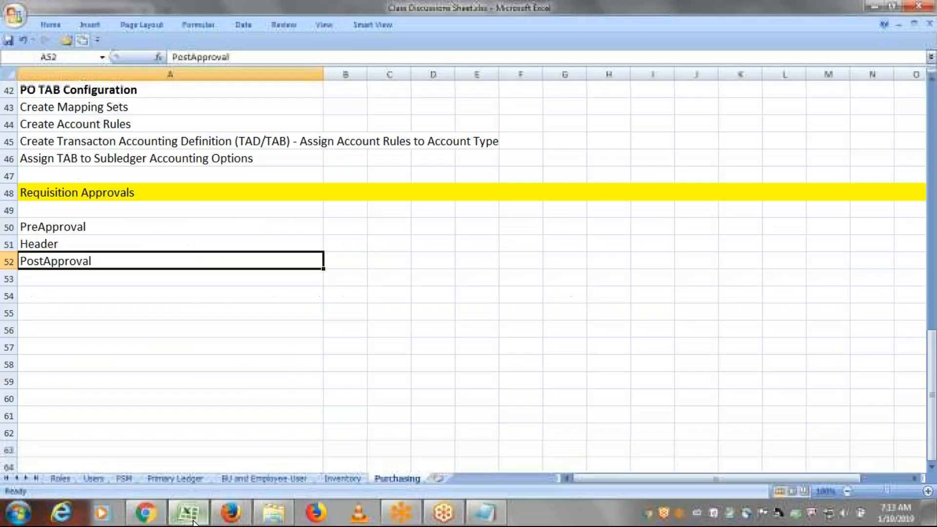
Step: Switch to the Class Discussions Sheet in Excel, mark Setup Requisition Approvals and Setup Purchasing Document Approvals as Done, and save the workbook
left_click(188, 512)
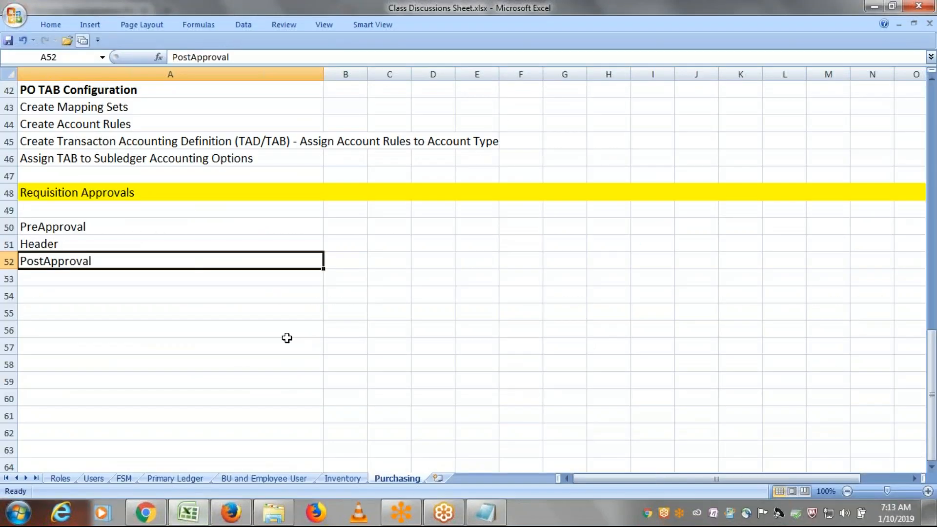
scroll(286, 337, "up", 2)
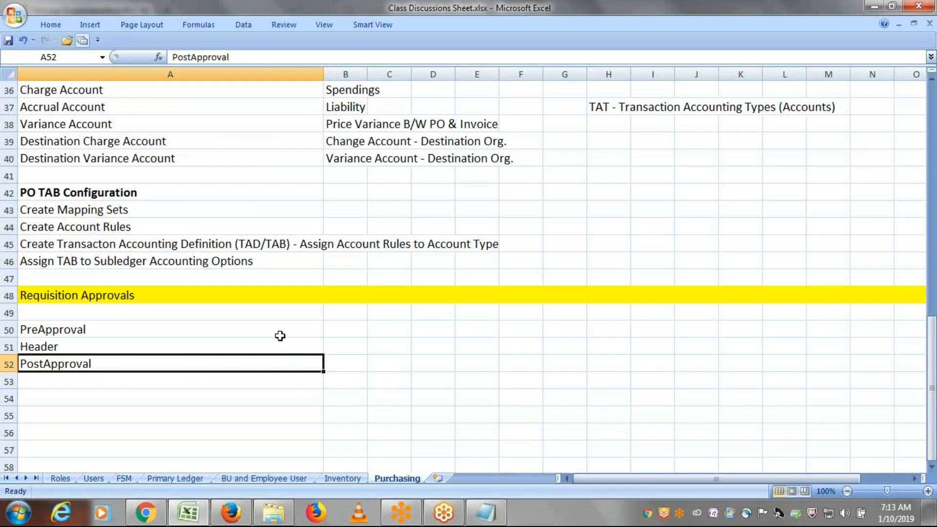
scroll(163, 326, "up", 4)
scroll(163, 326, "up", 8)
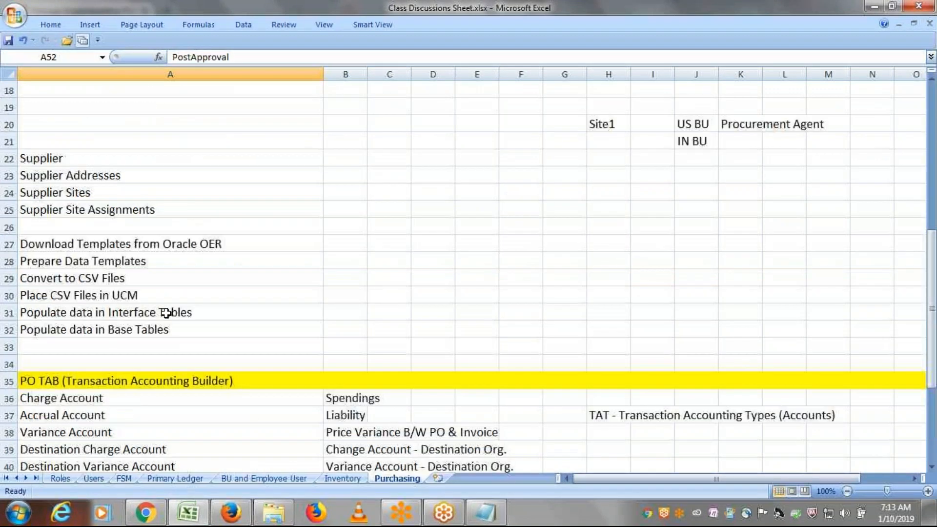
left_click(210, 322)
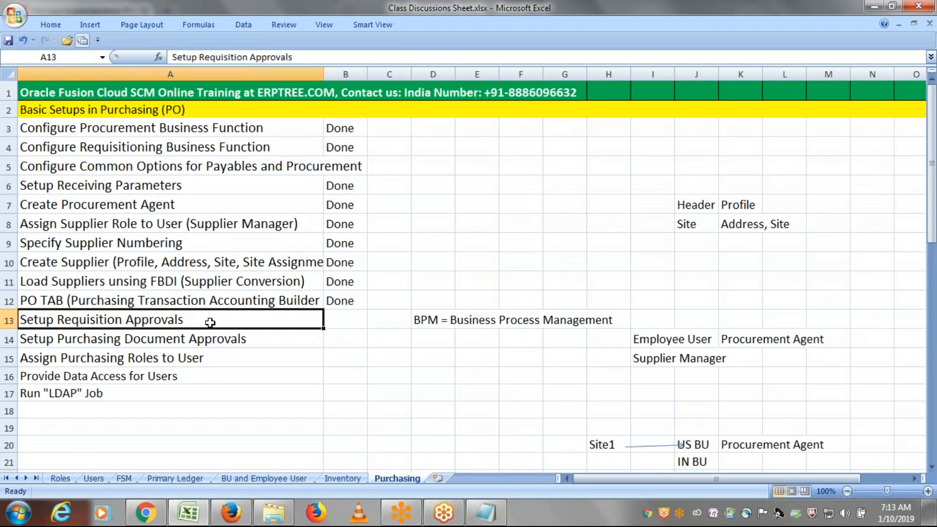
key("Tab")
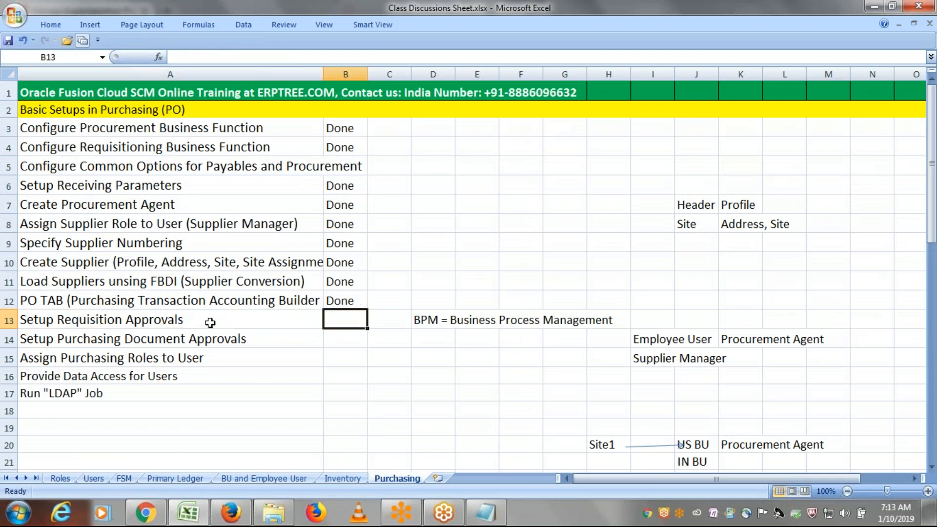
type("Done")
key("Tab")
left_click(226, 336)
key("Tab")
type("Done")
key("Tab")
key("ctrl+s")
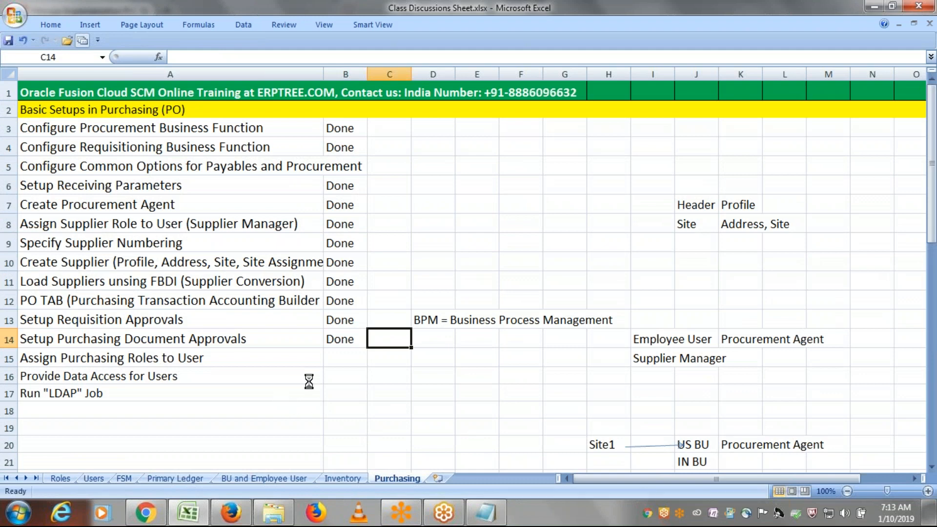
Step: Copy the words "Purchasing Roles" from the Assign Purchasing Roles to User entry into cell A54, below the Requisition Approvals list
left_click(174, 359)
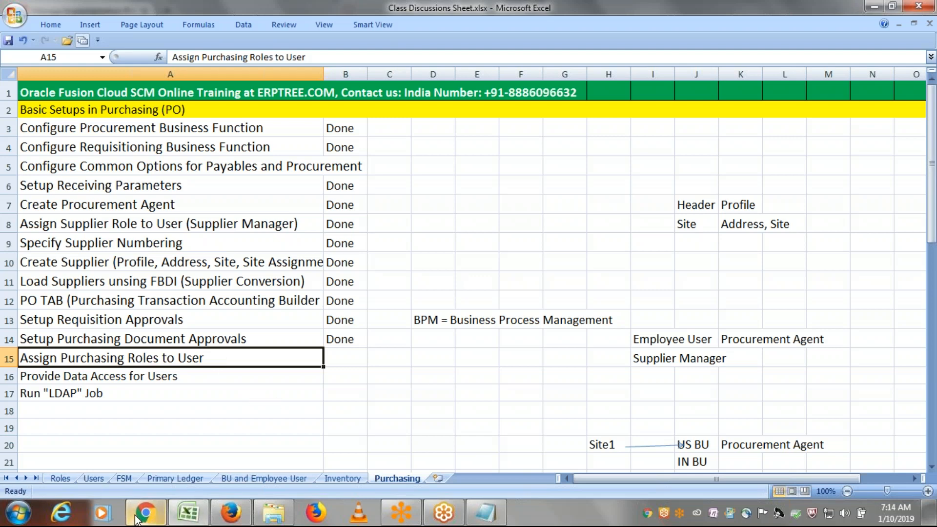
left_click(192, 518)
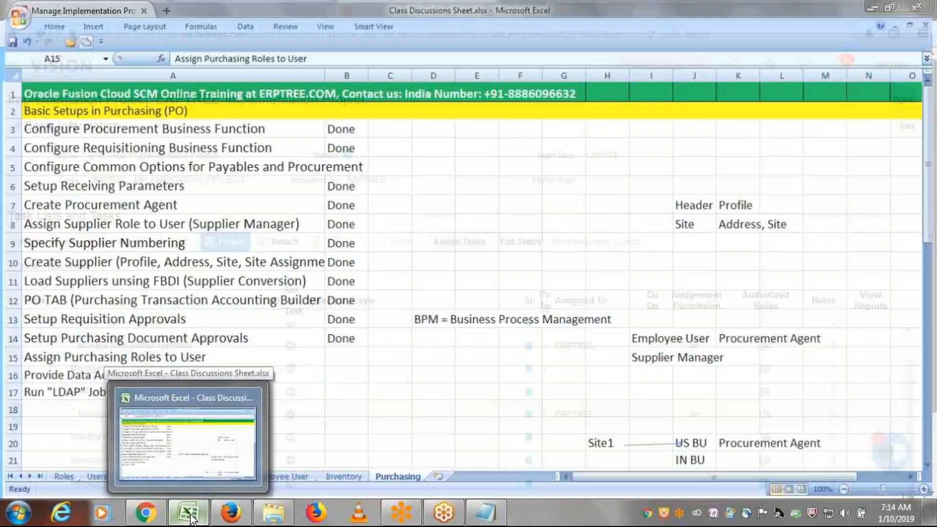
left_click(191, 518)
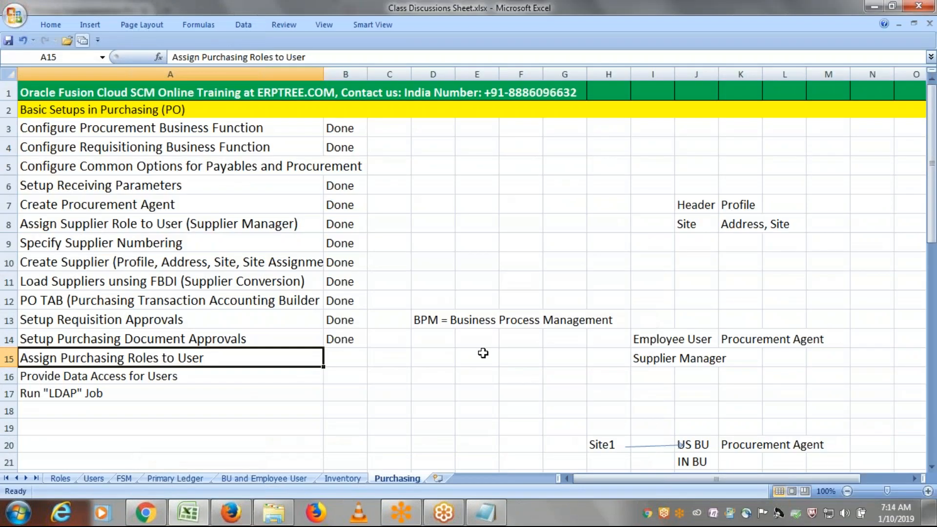
scroll(483, 353, "down", 2)
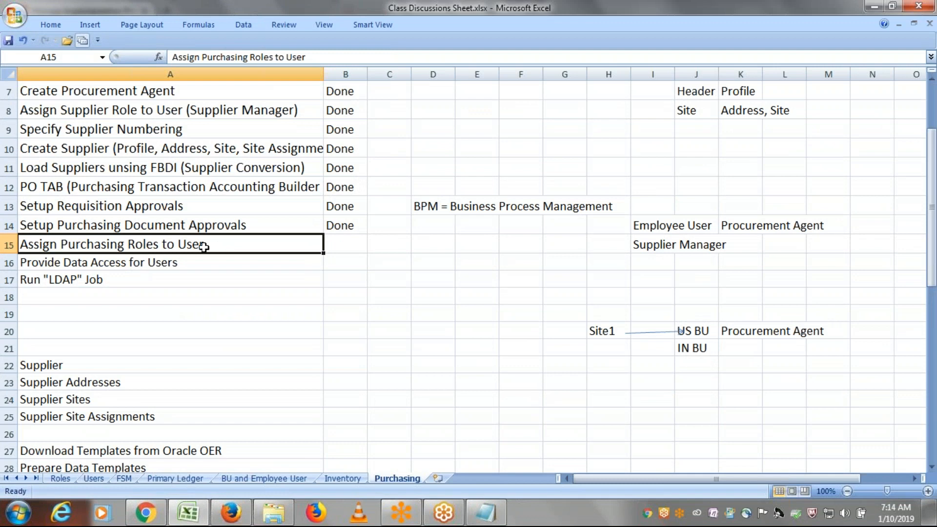
double_click(60, 243)
left_click_drag(60, 243, 159, 244)
key("ctrl+c")
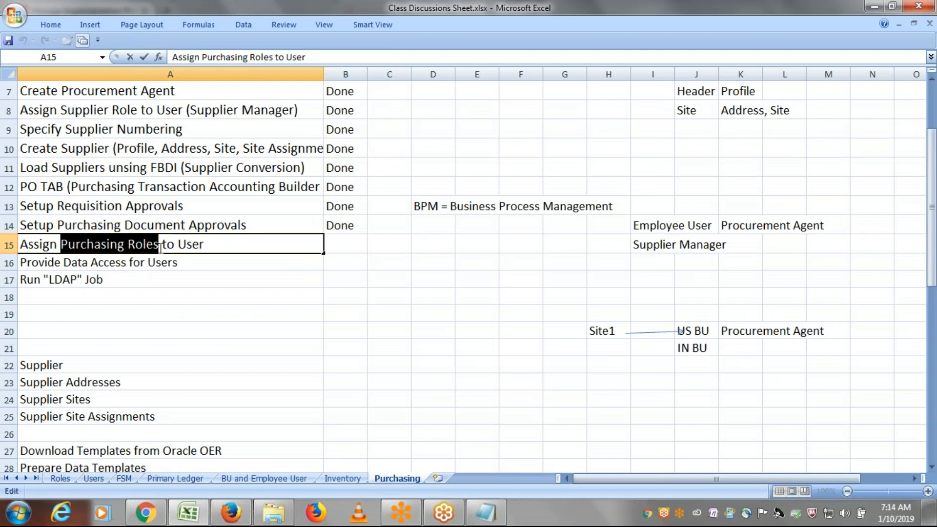
left_click(344, 386)
scroll(344, 386, "down", 12)
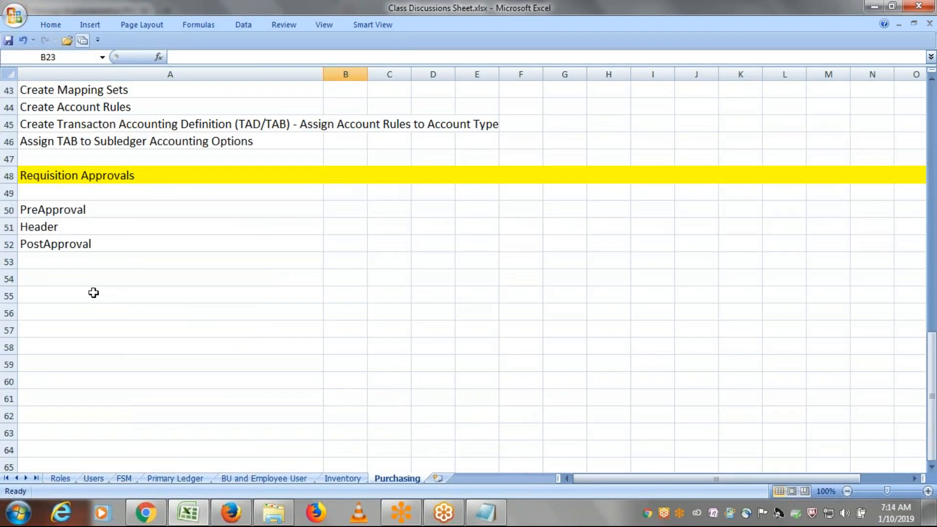
left_click(68, 276)
key("ctrl+v")
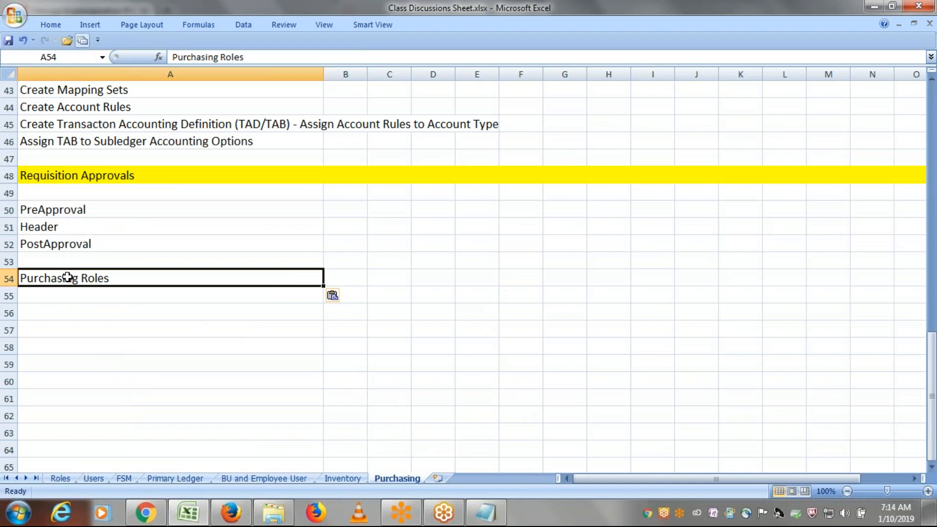
Step: Fill the entire Purchasing Roles row 54 with yellow as a section heading
key("shift+space")
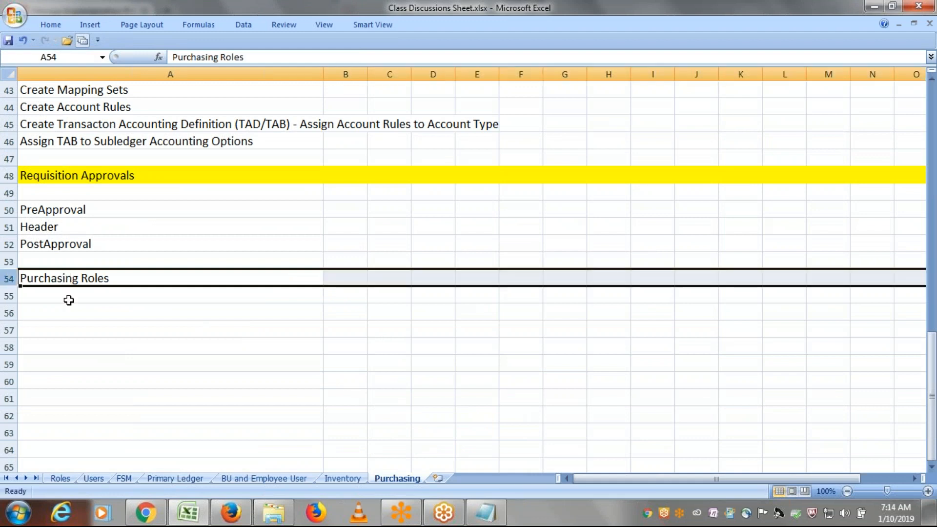
left_click(53, 24)
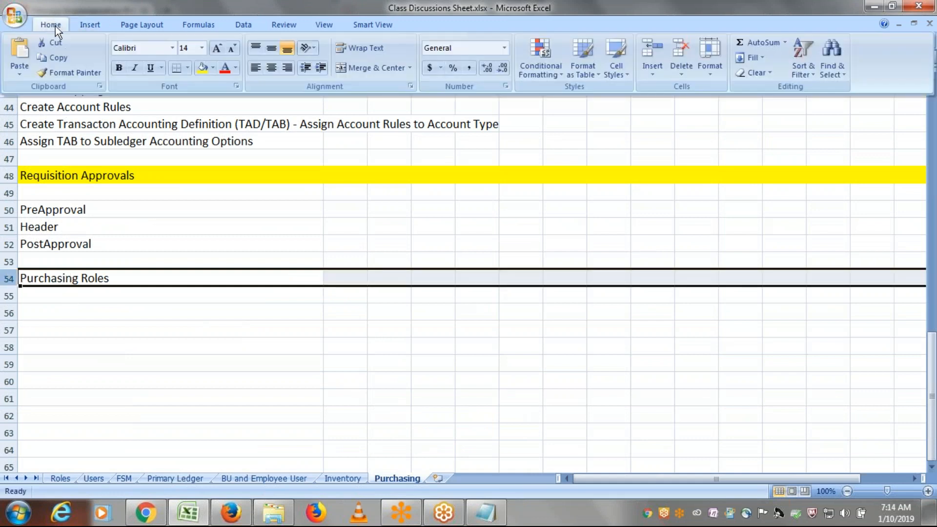
left_click(200, 72)
Step: Enter Procurement Preparer in cell A55 as the first role under the Purchasing Roles heading
left_click(110, 296)
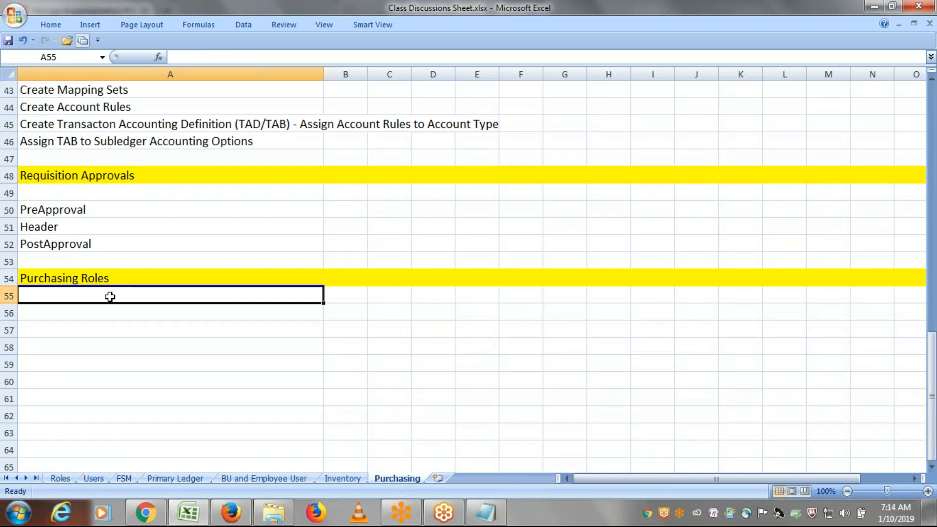
type("P")
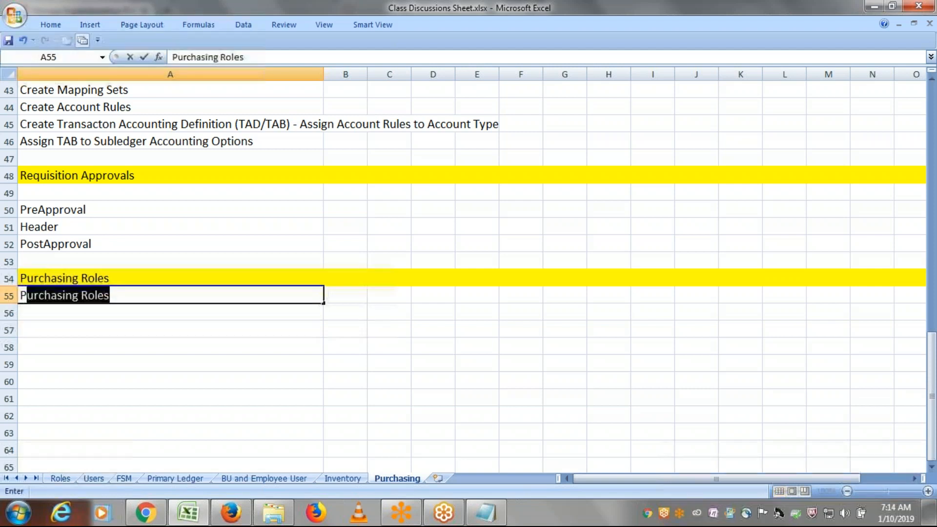
type("rocurement Pe")
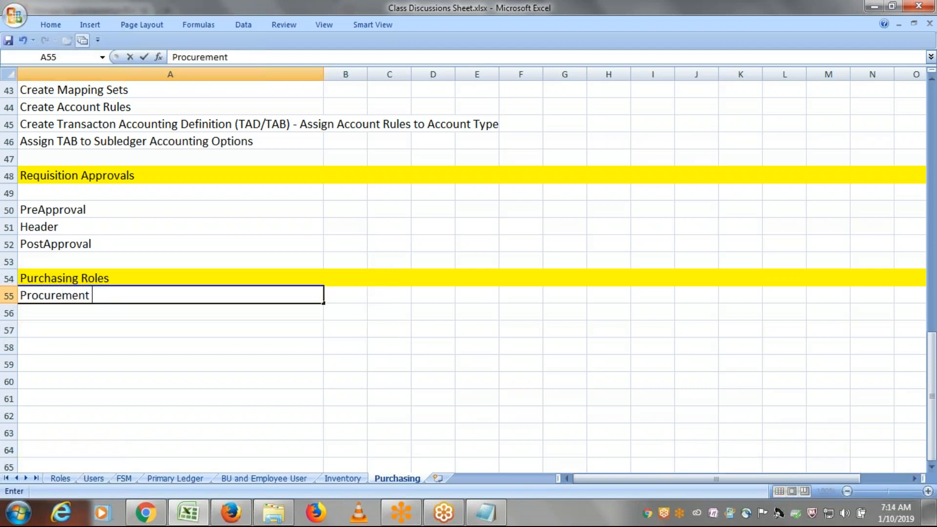
key("BackSpace")
type("pre")
key("BackSpace")
key("BackSpace")
key("BackSpace")
type("reparer")
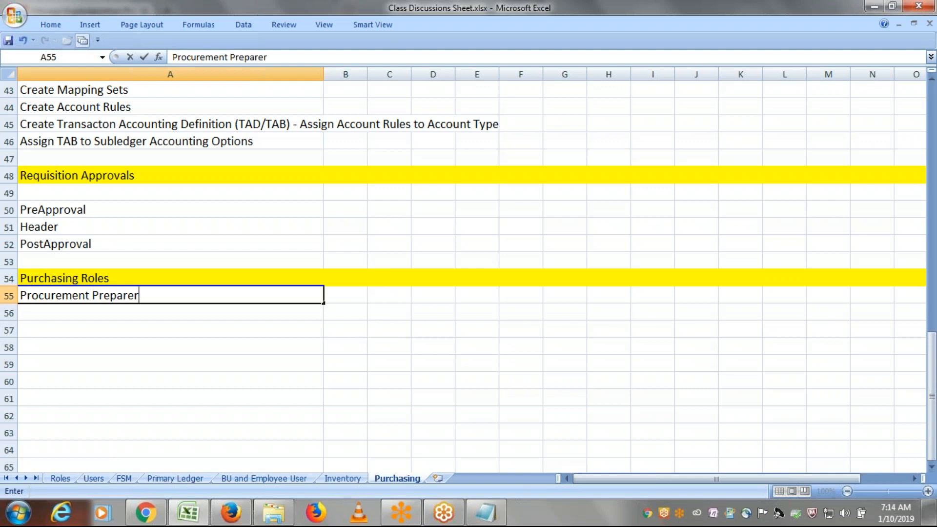
Step: Enter Procurement Requester in cell A56 as the second role under the Purchasing Roles heading
left_click(72, 314)
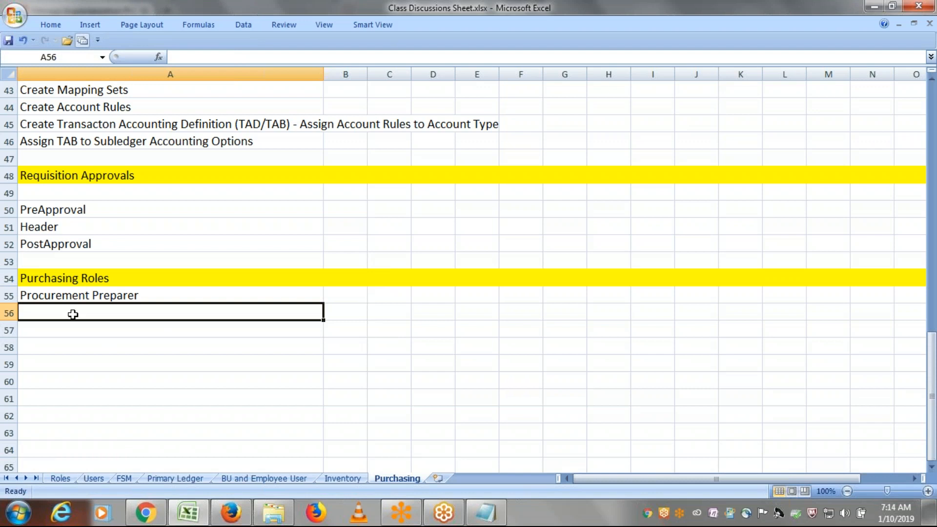
type("Procurement Preparer")
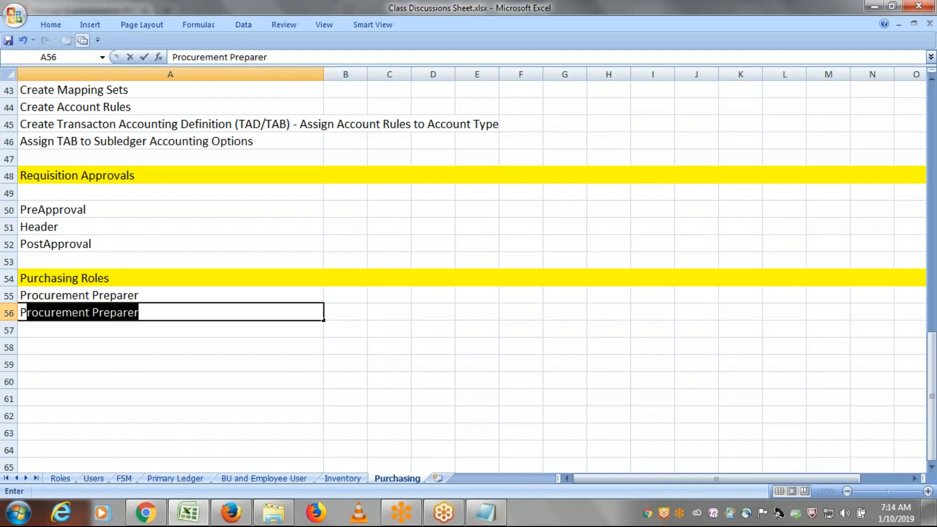
left_click_drag(149, 310, 91, 320)
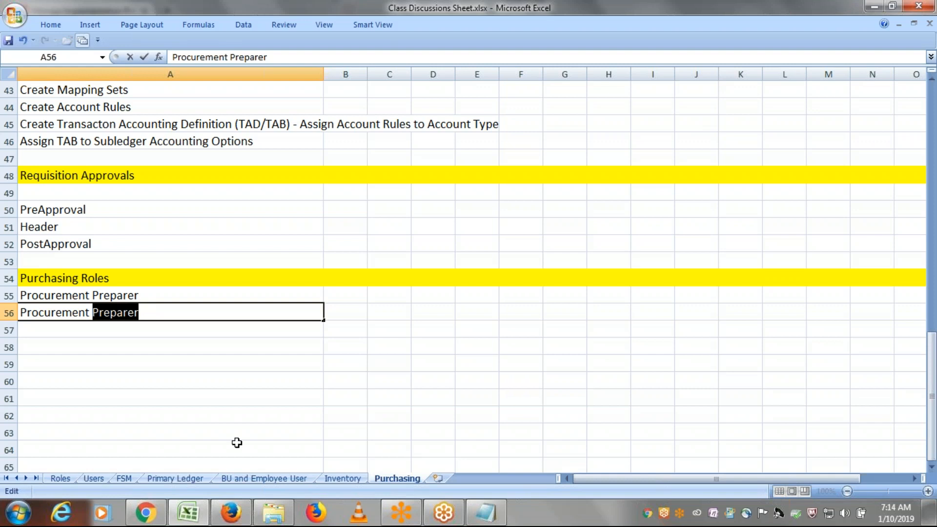
type("Req")
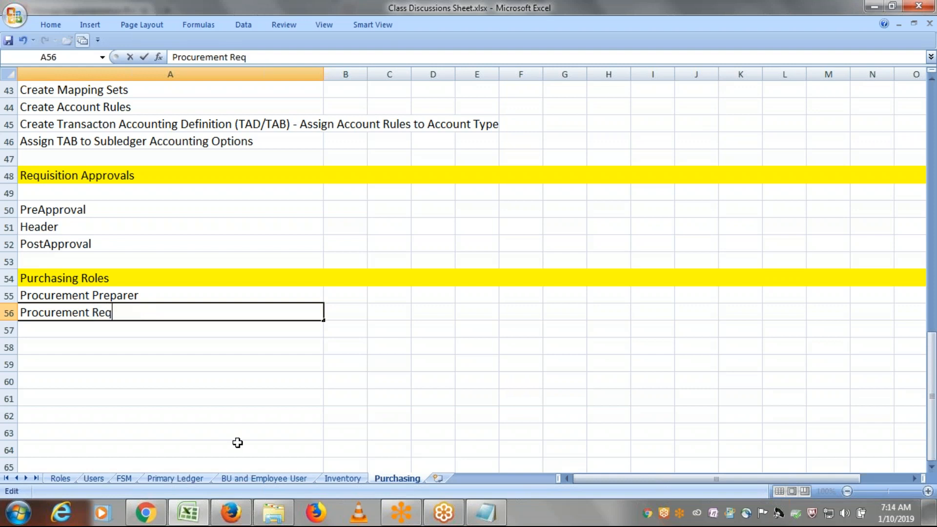
type("uester")
key("Return")
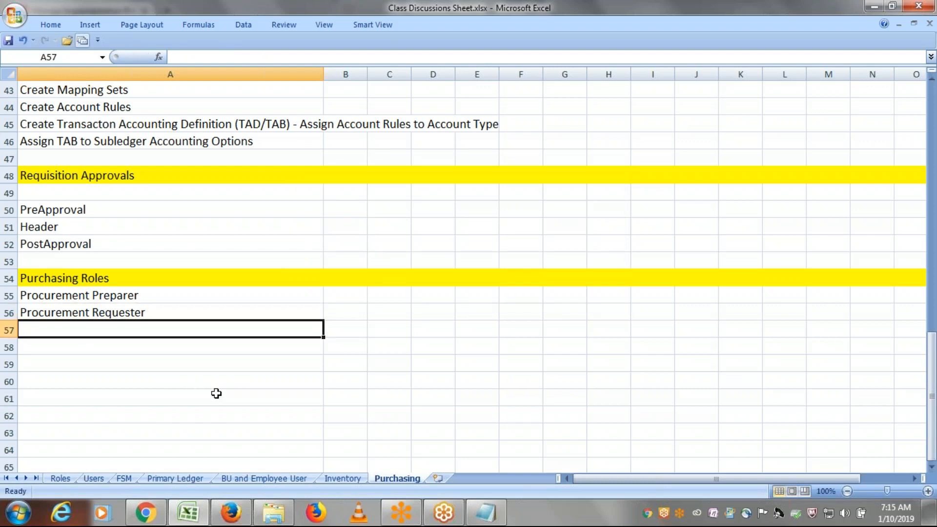
Step: Add Procurement Manager in cell A57 and Buyer in cell A58 to the Purchasing Roles list
type("Procurement Manager")
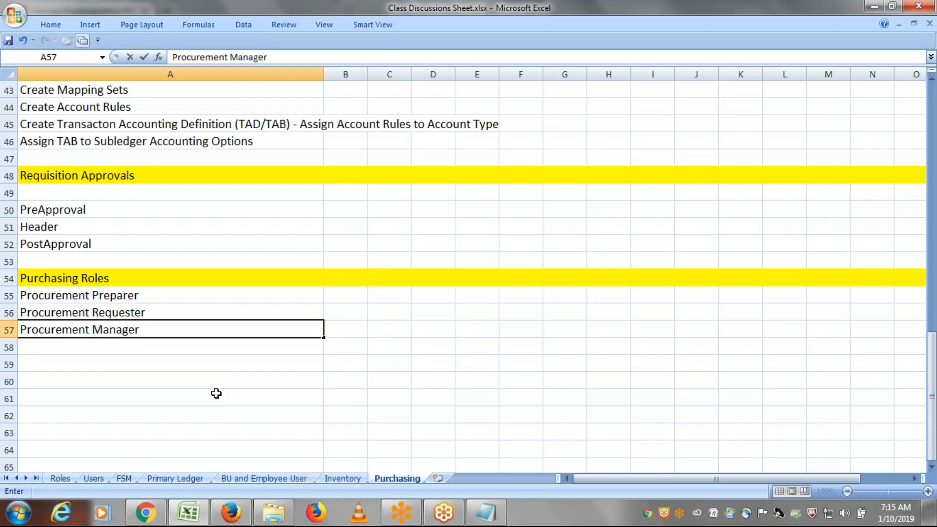
left_click(95, 347)
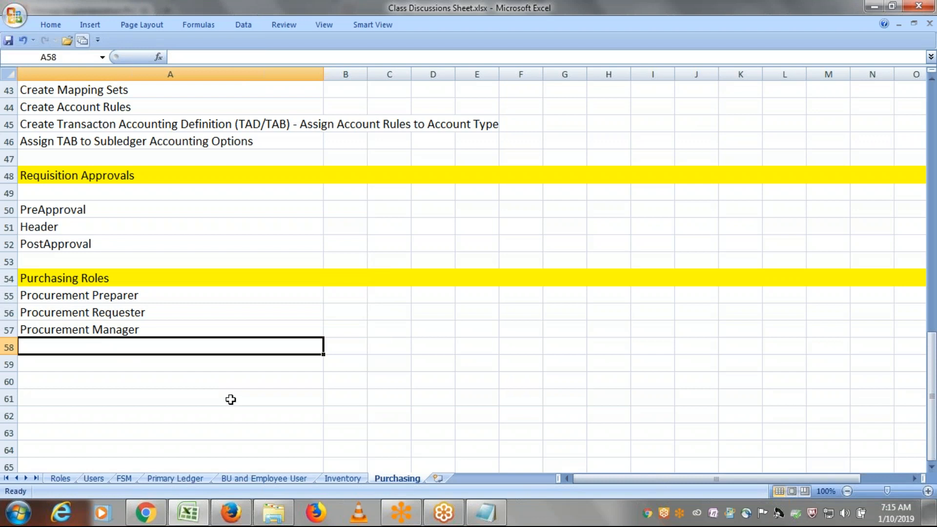
type("Buyer")
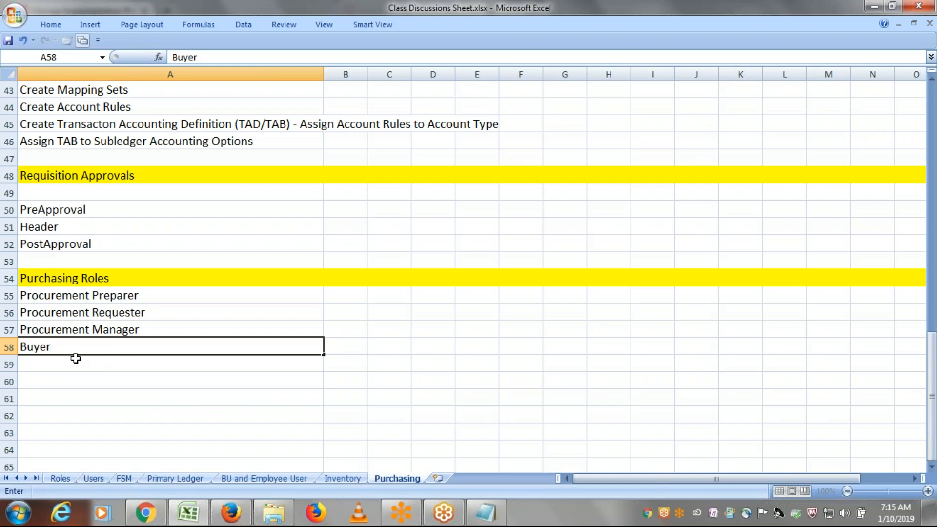
key("Return")
left_click(73, 343)
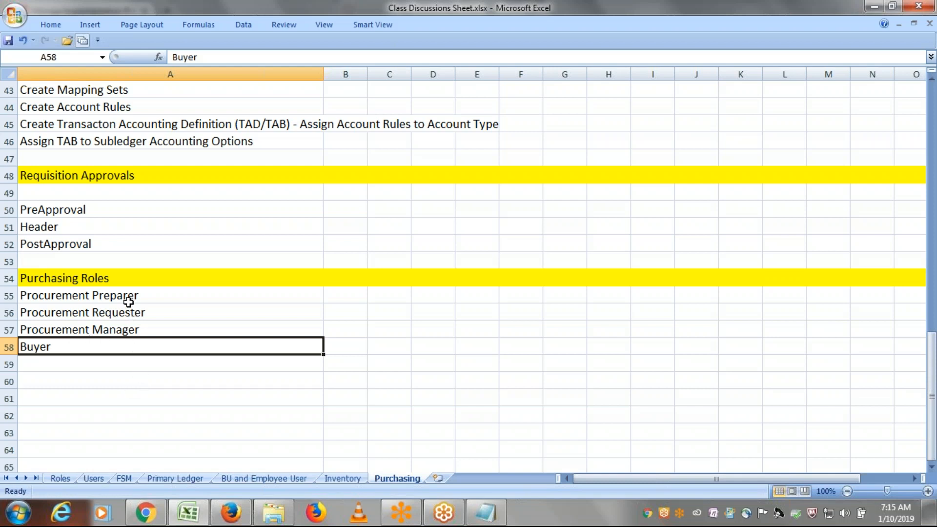
Step: Enter Advanced Procurement Requester in cell A59 as the last role in the Purchasing Roles list
left_click(141, 364)
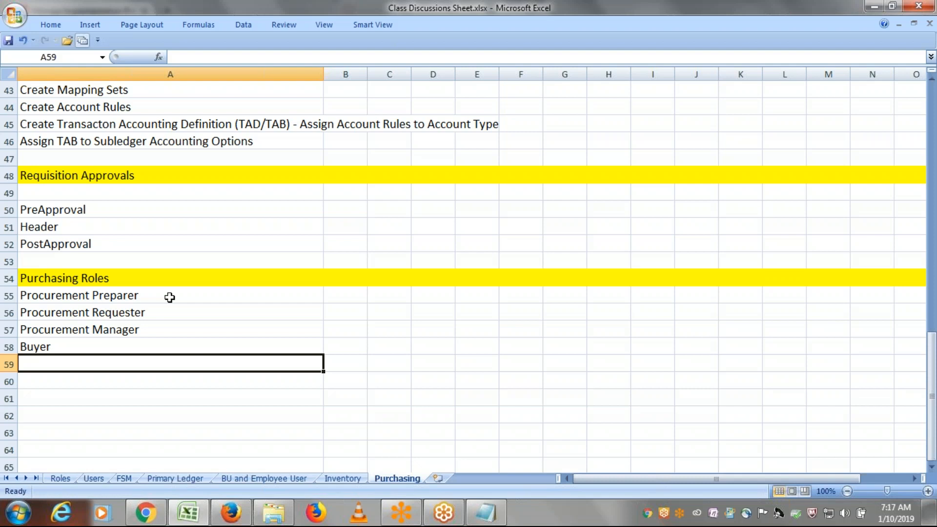
left_click_drag(170, 297, 172, 342)
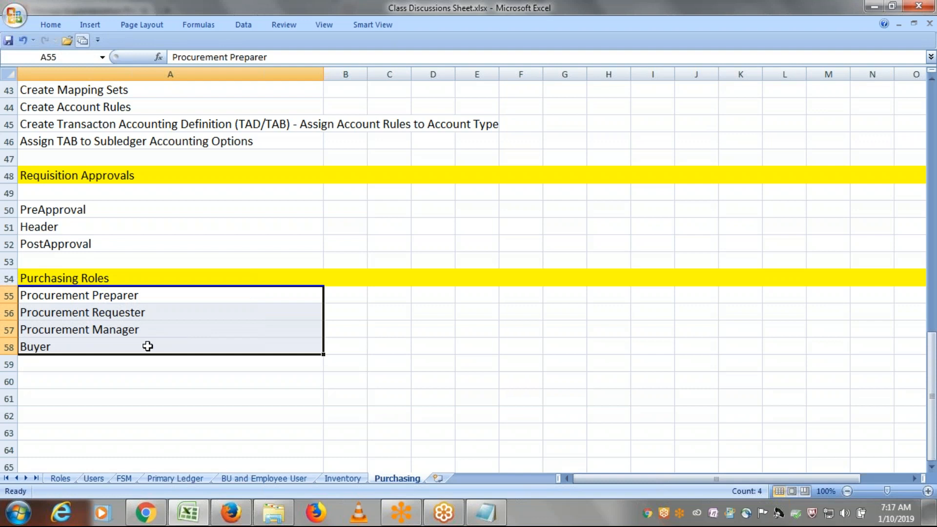
left_click(60, 362)
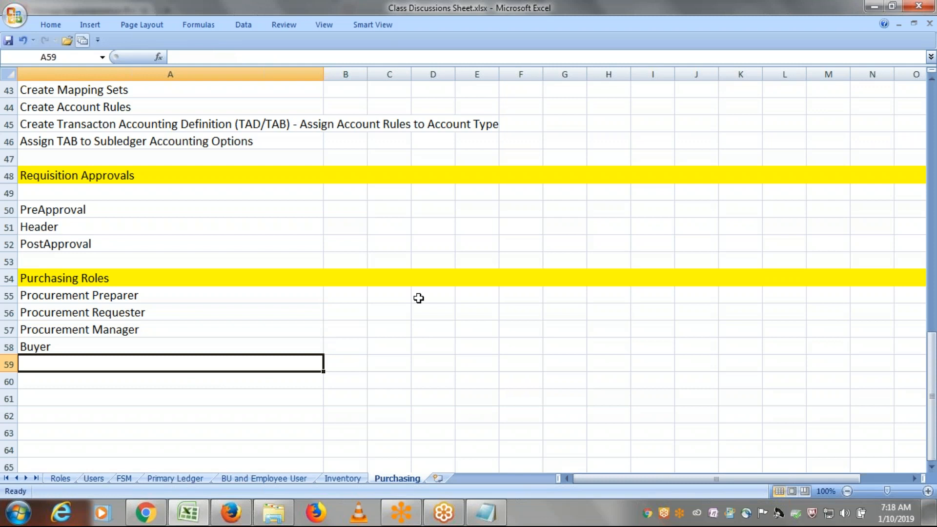
type("Ad")
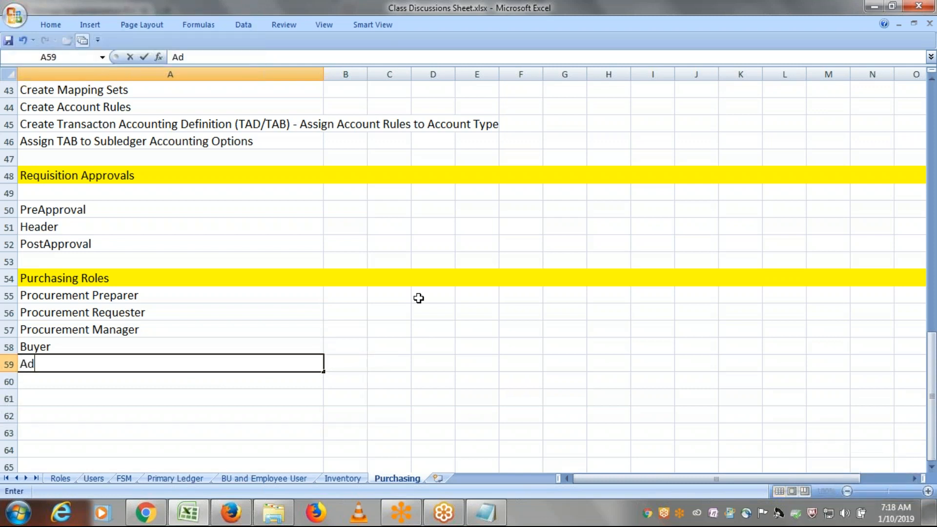
type("vanced Pr")
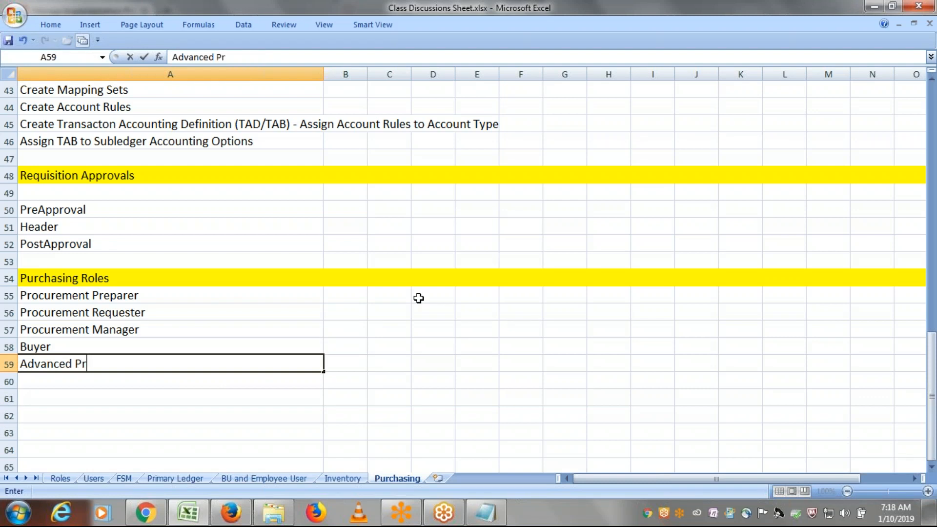
type("ocurement")
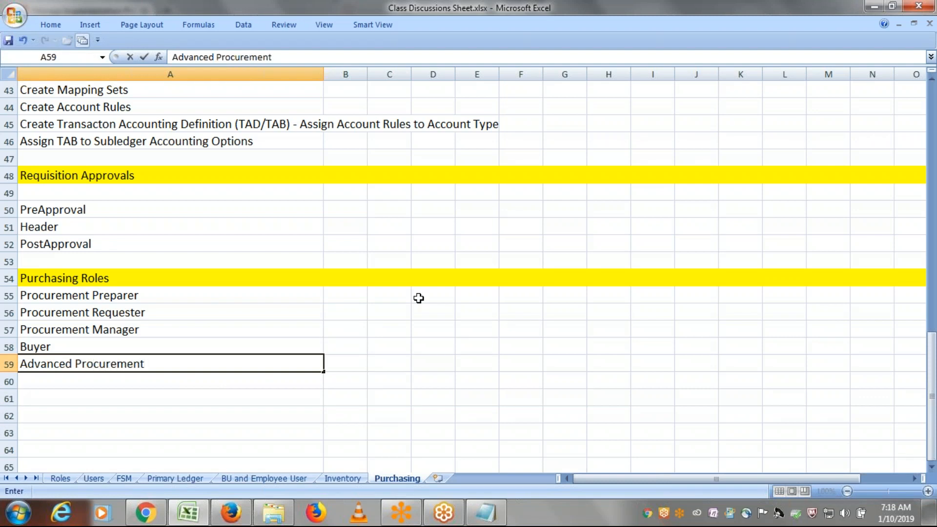
type(" Requester")
key("Tab")
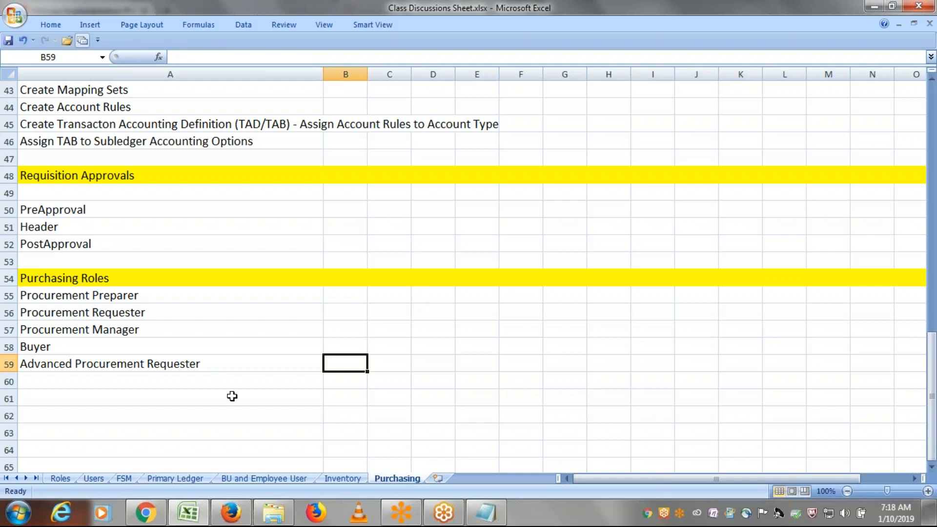
Step: Review the five purchasing roles in A55:A59 and save the workbook
left_click_drag(175, 299, 194, 373)
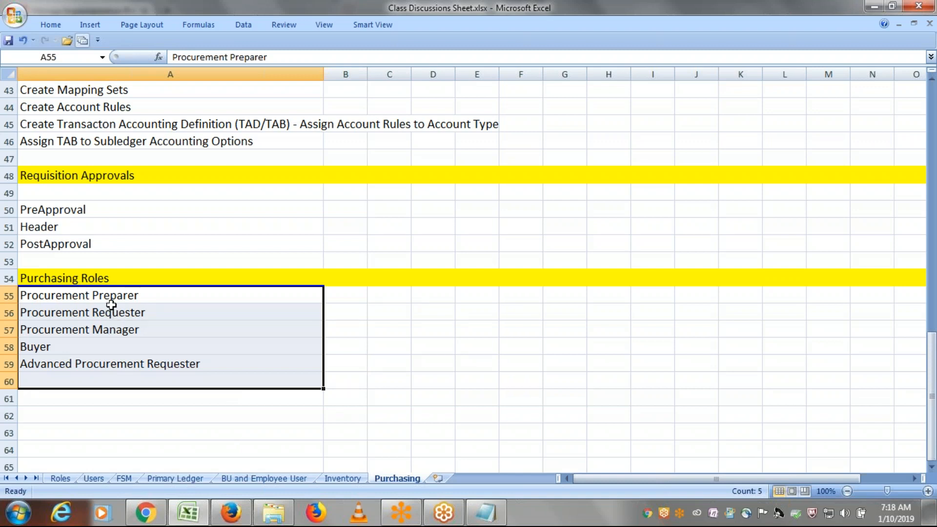
left_click_drag(118, 298, 148, 360)
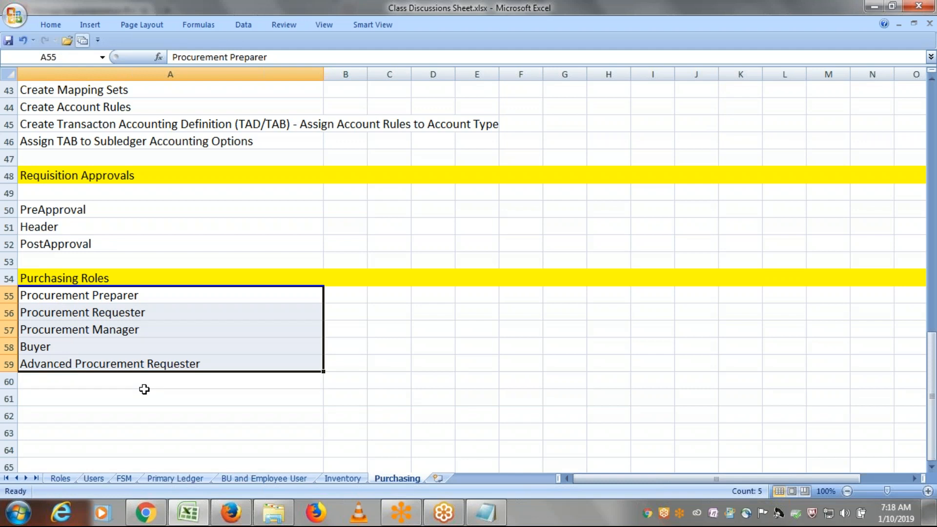
key("ctrl+s")
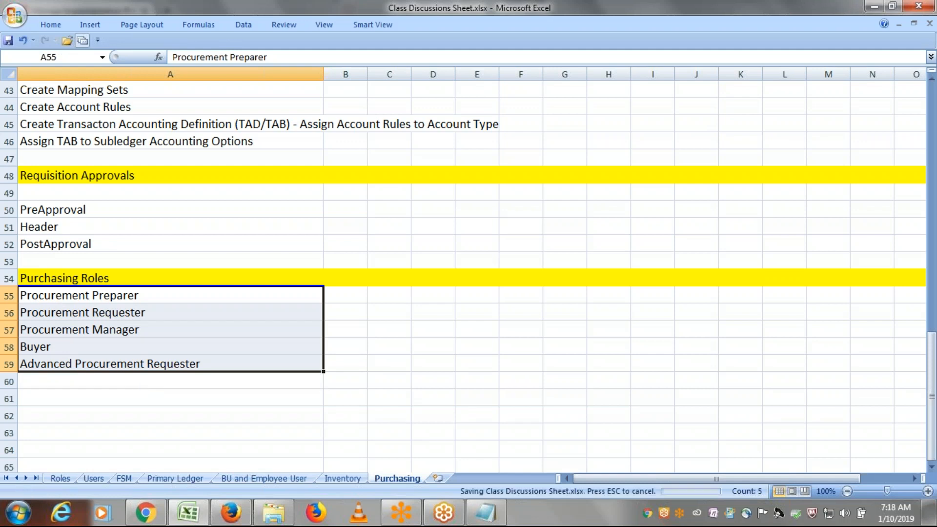
left_click_drag(140, 298, 156, 361)
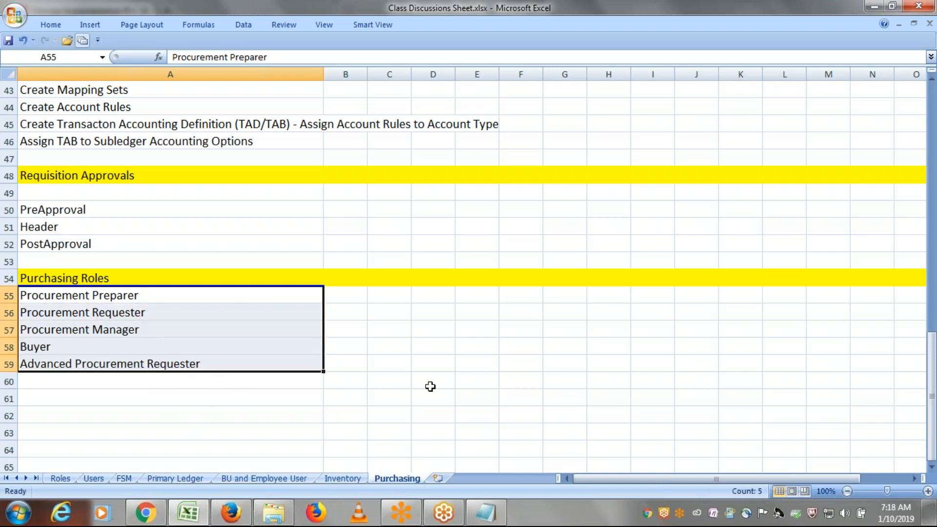
left_click(426, 323)
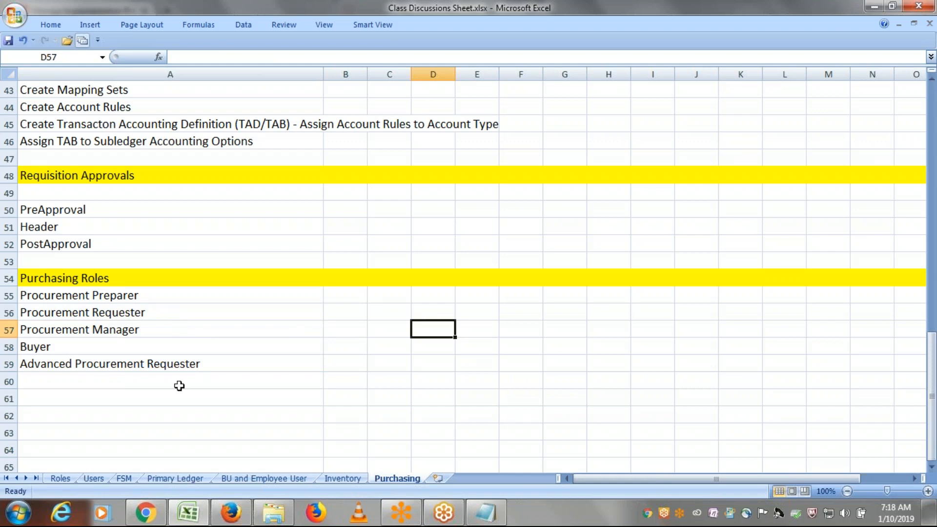
Step: Switch to Oracle Cloud in Firefox and open the user accounts page of the Security Console
left_click(233, 520)
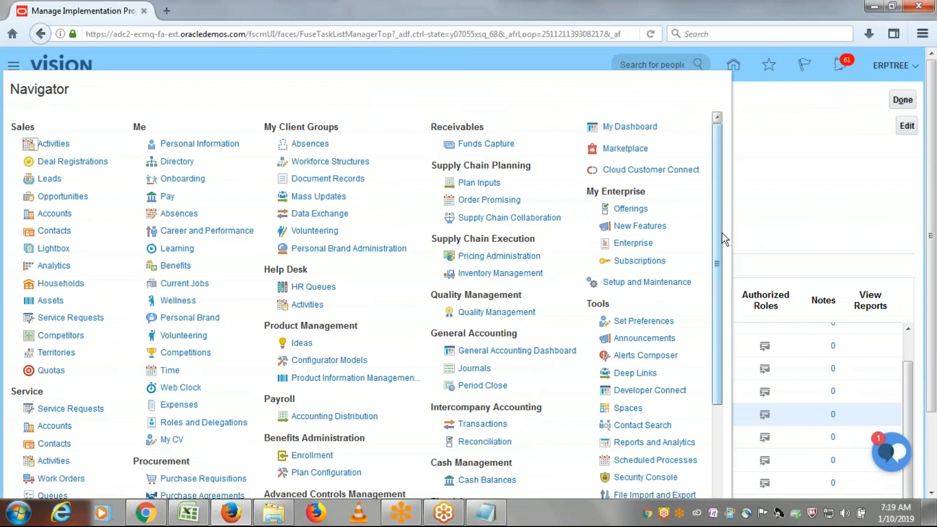
left_click_drag(719, 225, 735, 310)
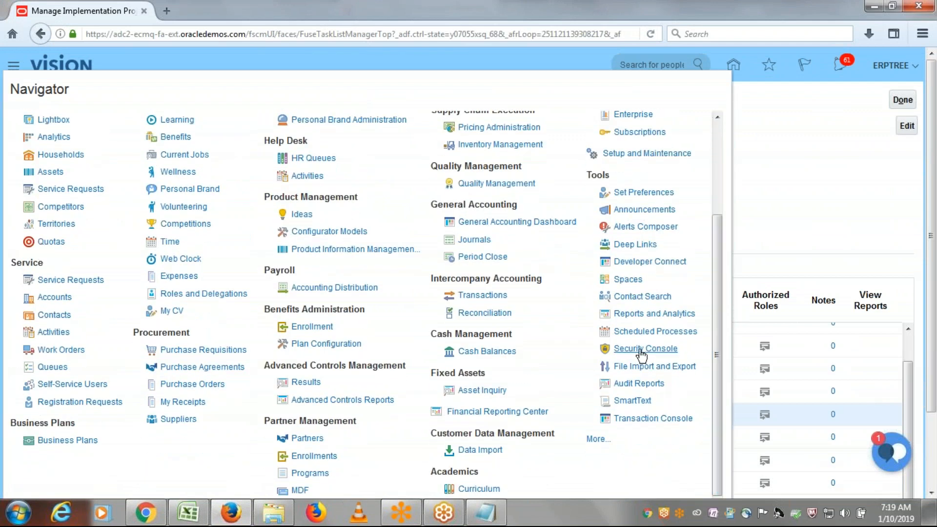
left_click(634, 348)
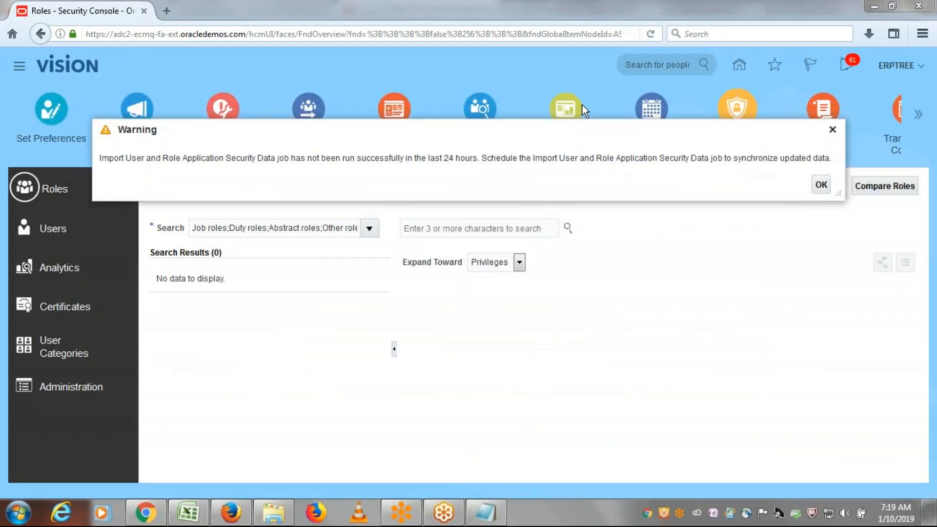
left_click(52, 238)
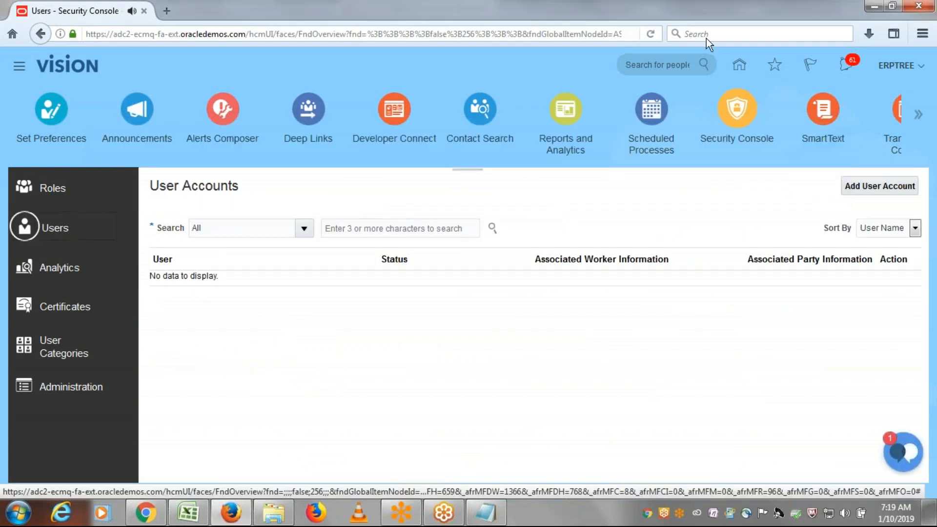
Step: Search the user accounts for ERPTREE and open that account for editing
left_click(354, 234)
type("ERPTREE")
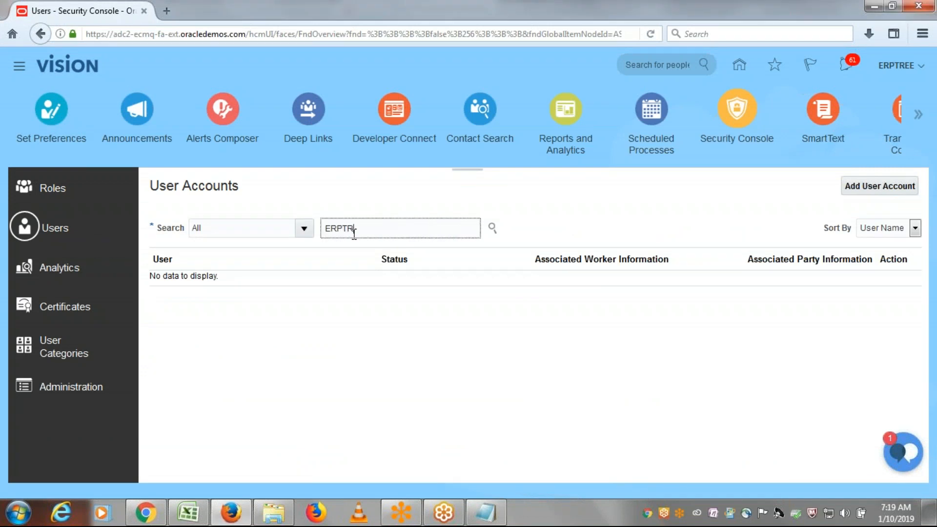
left_click(492, 228)
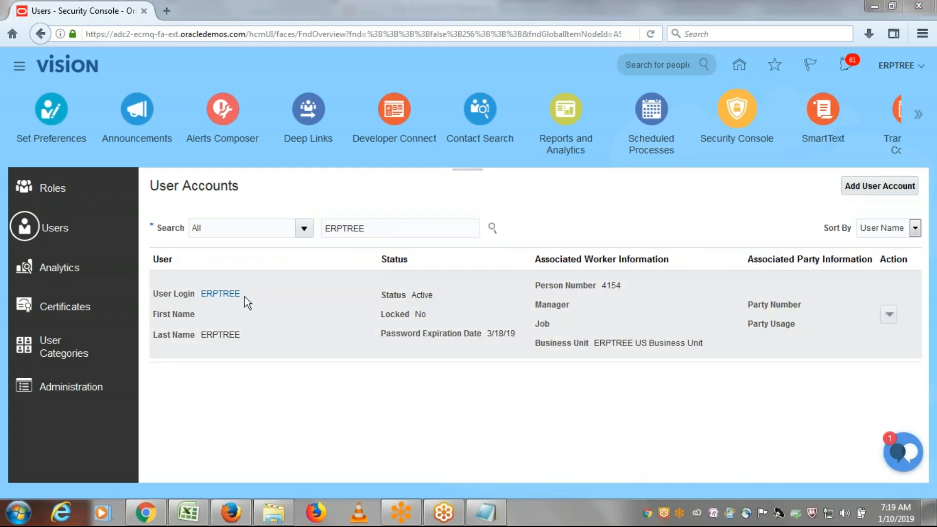
left_click(228, 293)
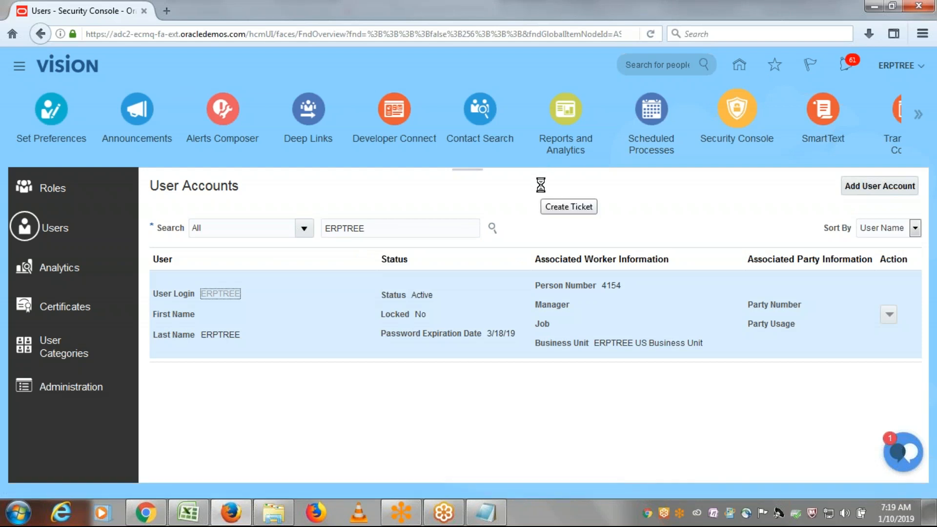
left_click(866, 187)
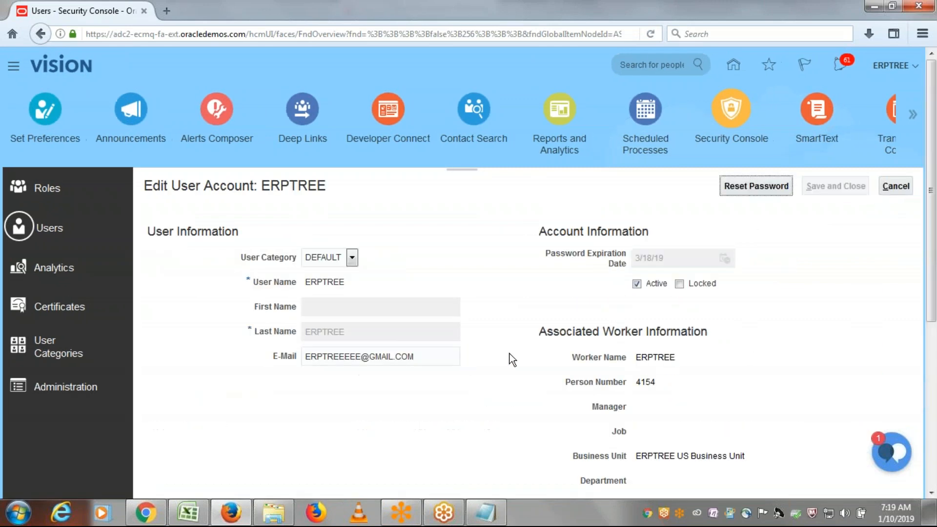
Step: Add the Procurement Preparer role, code ORA_POR_PROCUREMENT_PREPARER_ABSTRACT, to the ERPTREE account after checking the role list in the class sheet
scroll(519, 309, "down", 5)
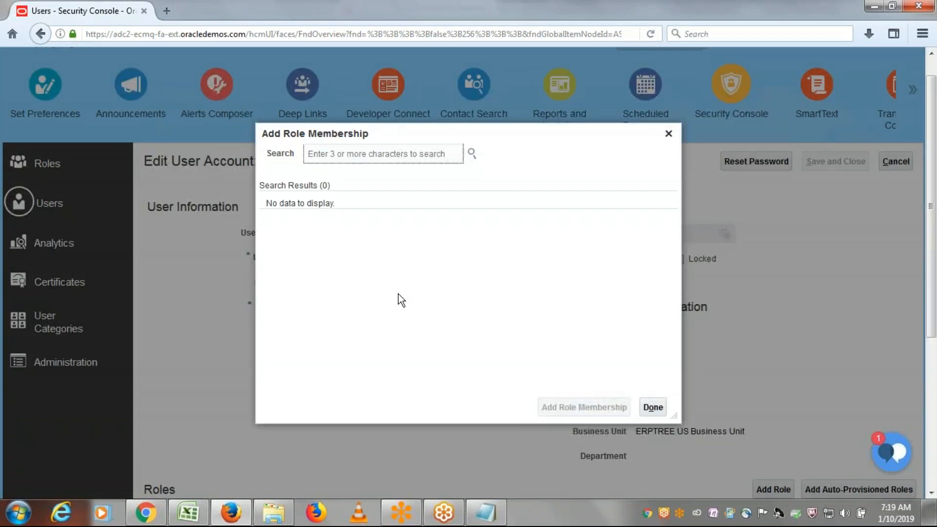
key("alt+Tab")
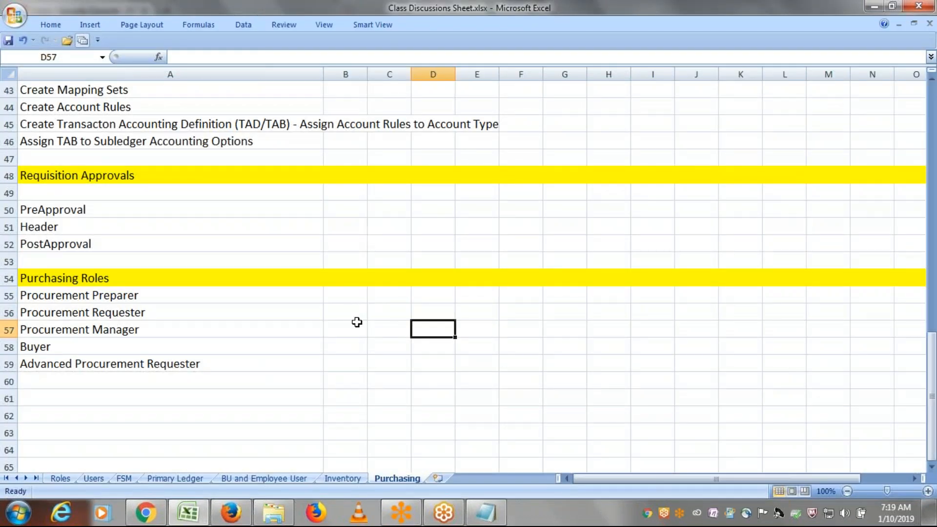
key("alt+Tab")
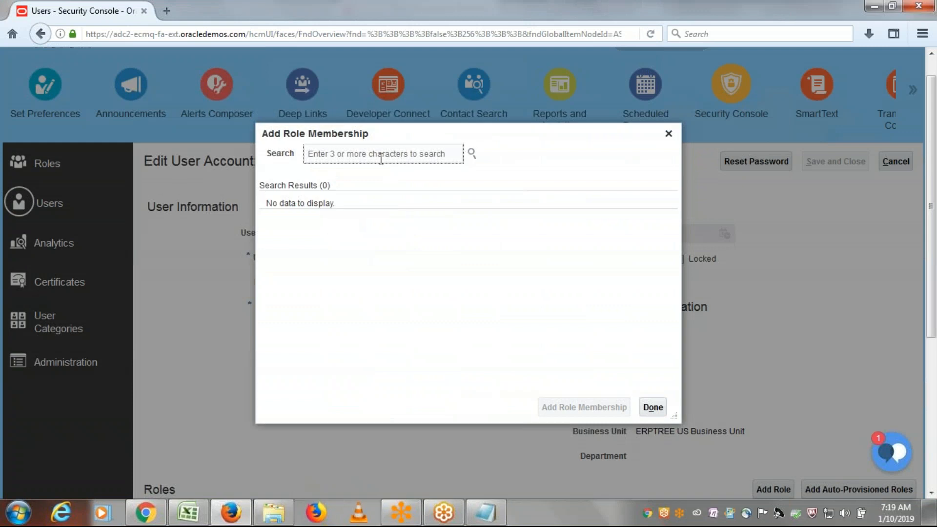
type("PROCUREMENT PRE")
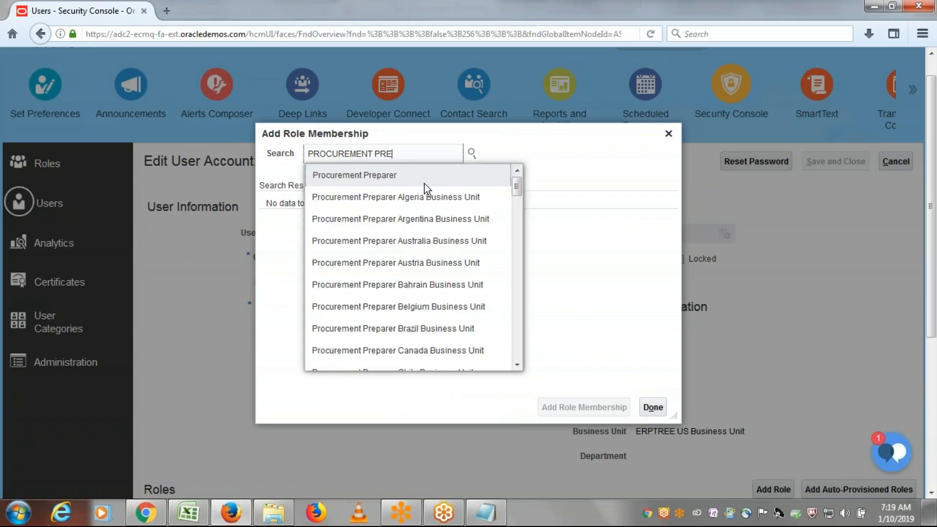
left_click(376, 176)
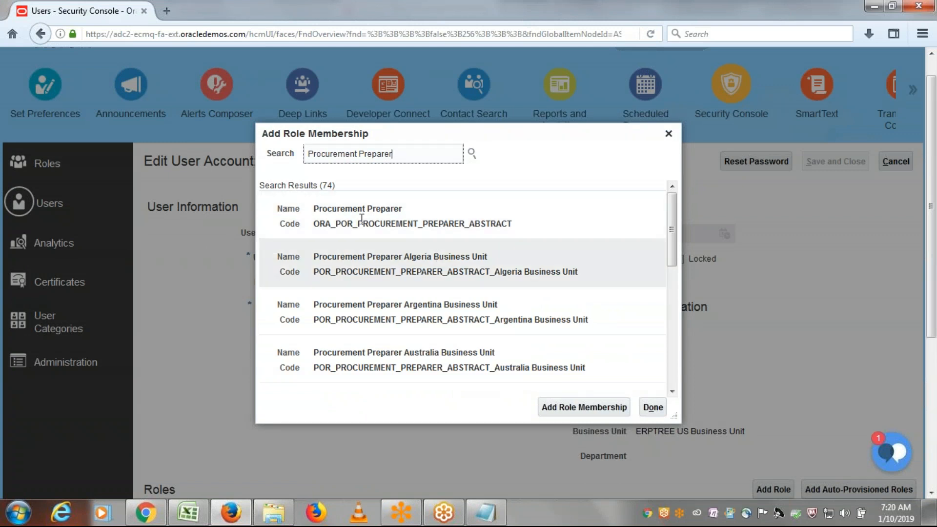
left_click(343, 209)
left_click(343, 208)
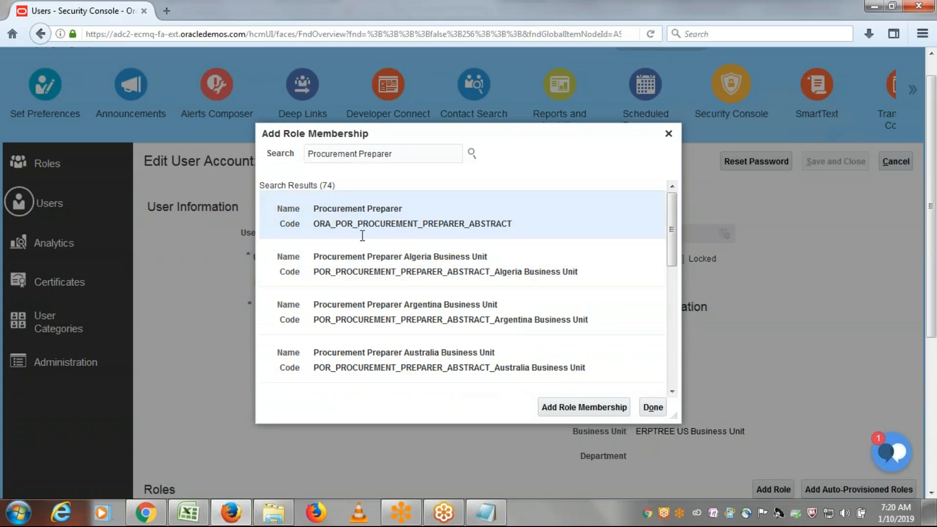
left_click(569, 410)
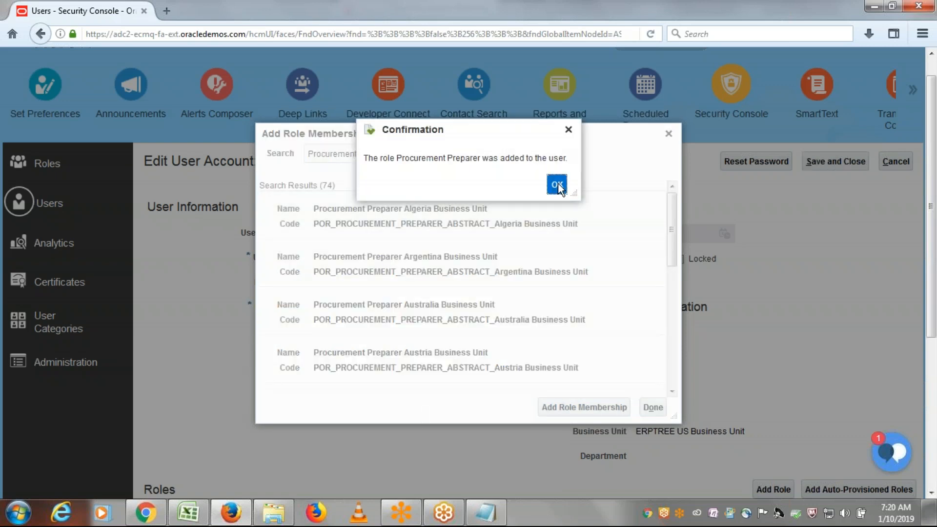
left_click(556, 185)
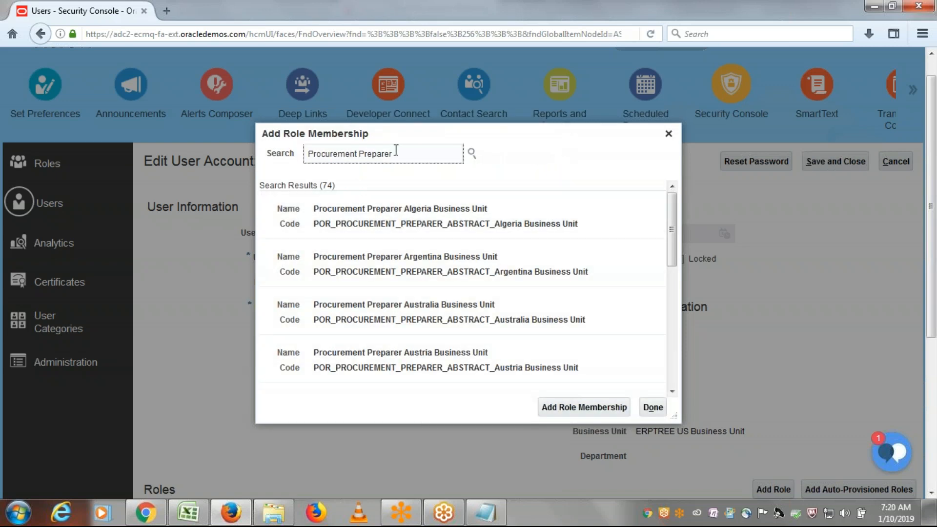
Step: Find the Procurement Requester role and add the entry with code POR_PROCUREMENT_REQUESTER_ABSTRACT to the account
left_click(412, 148)
key("BackSpace")
key("BackSpace")
key("BackSpace")
key("BackSpace")
key("BackSpace")
key("BackSpace")
key("BackSpace")
key("BackSpace")
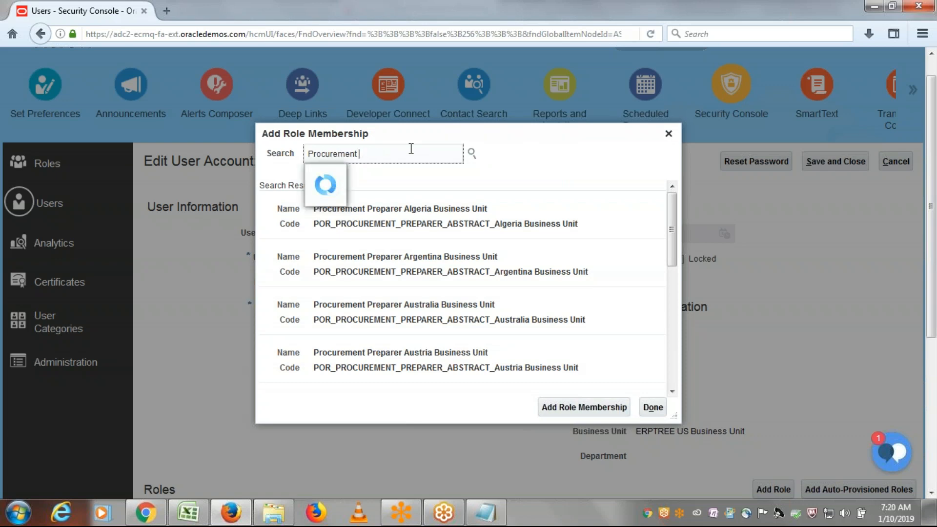
type("Req")
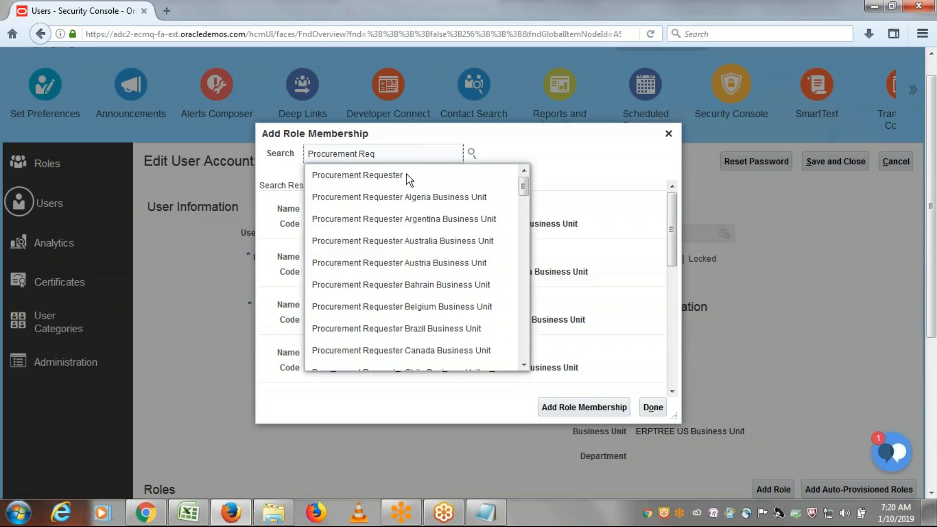
left_click(406, 175)
left_click(402, 210)
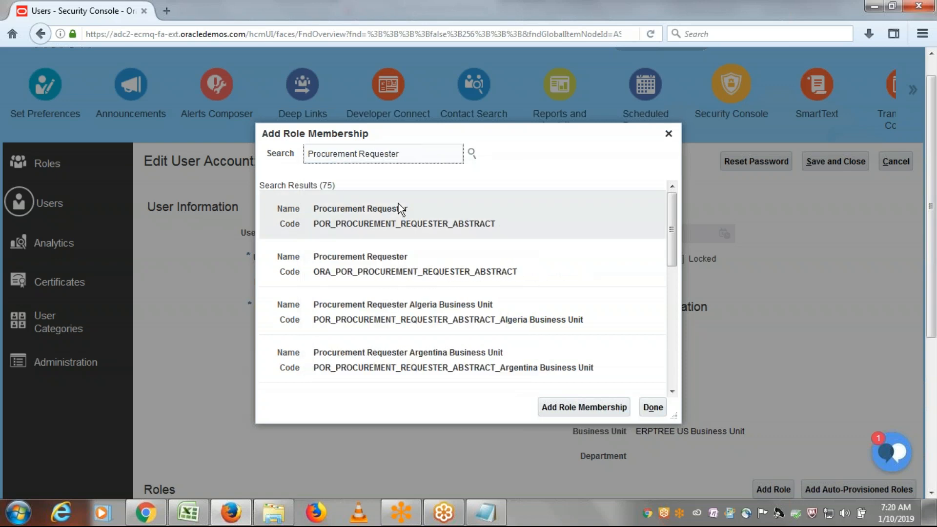
left_click(598, 407)
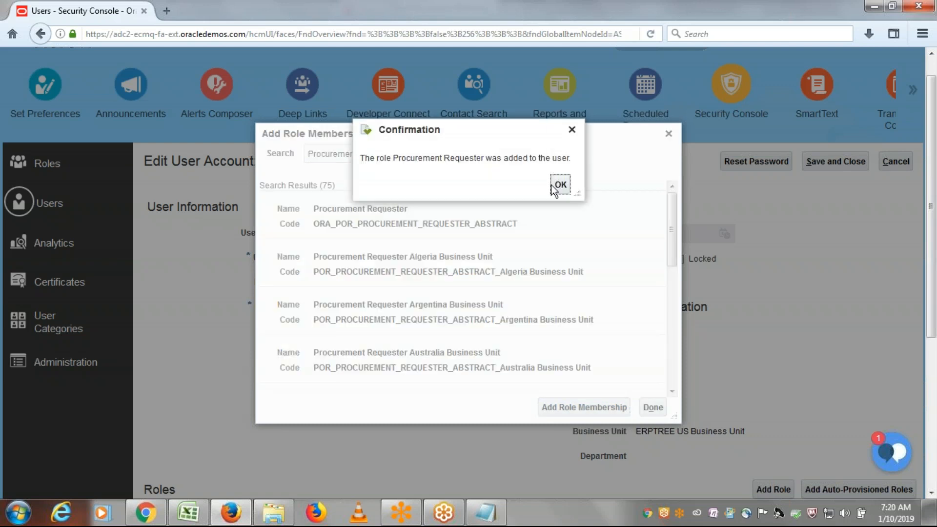
left_click(557, 189)
Step: Find the Procurement Manager role and add the entry with code PO_PROCUREMENT_MANAGER_JOB to the account
left_click_drag(409, 153, 363, 149)
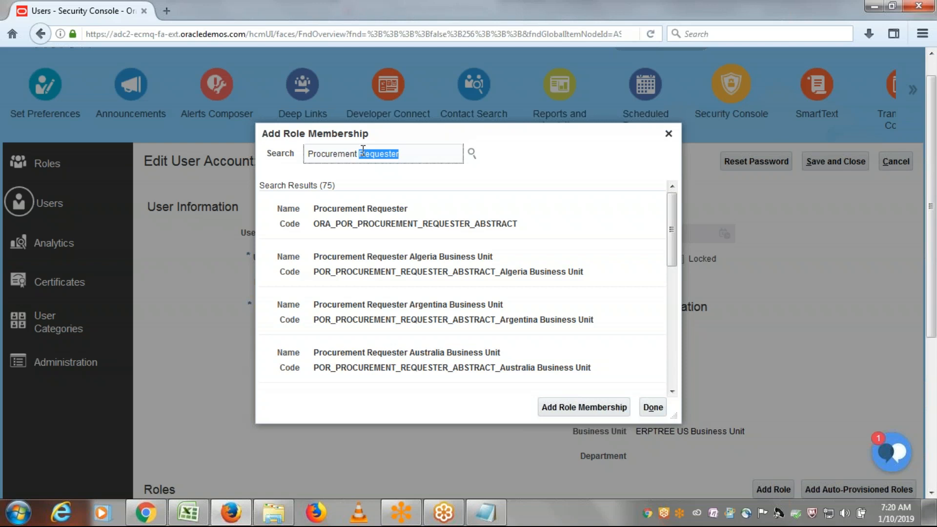
type("Manager")
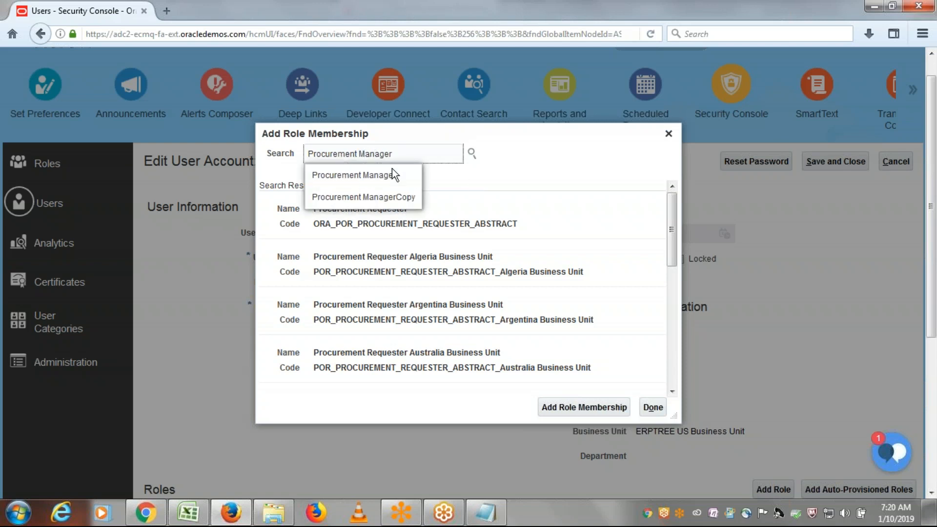
left_click(385, 176)
left_click(387, 205)
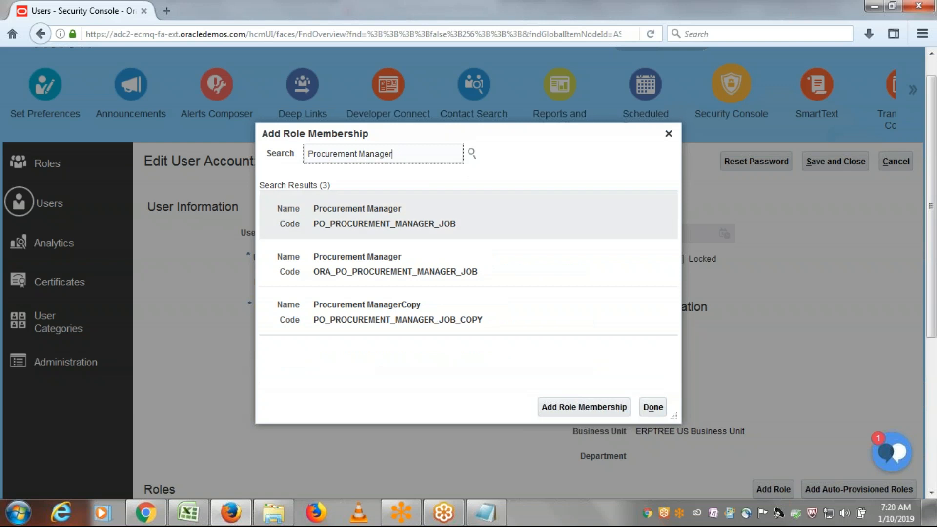
left_click(560, 407)
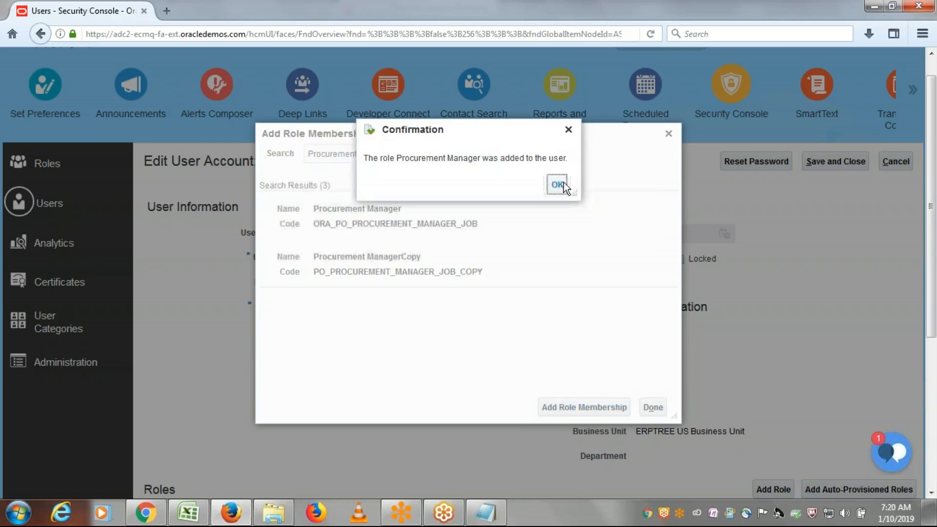
left_click(556, 184)
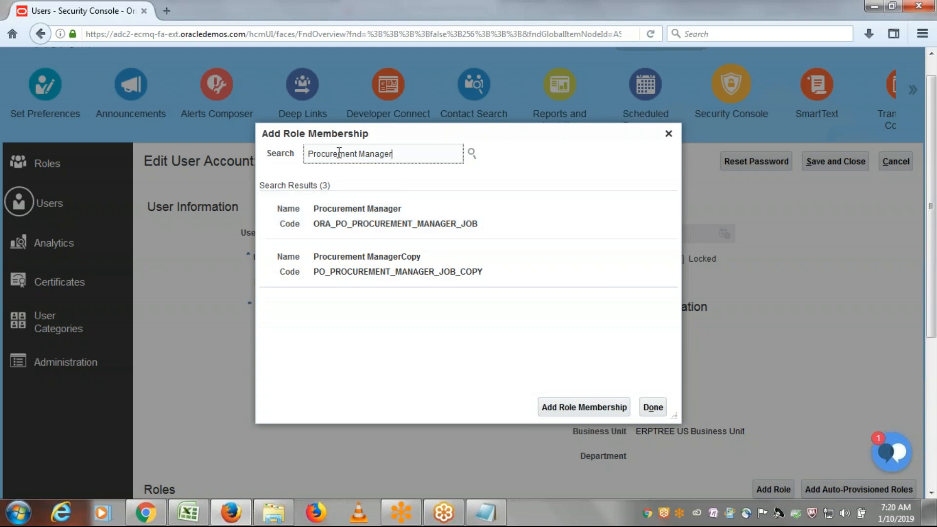
Step: Find the Advanced Procurement Requester role and add the entry with code ORA_POR_ADVANCED_PROCUREMENT_REQUESTER_ABSTRACT to the account
triple_click(311, 153)
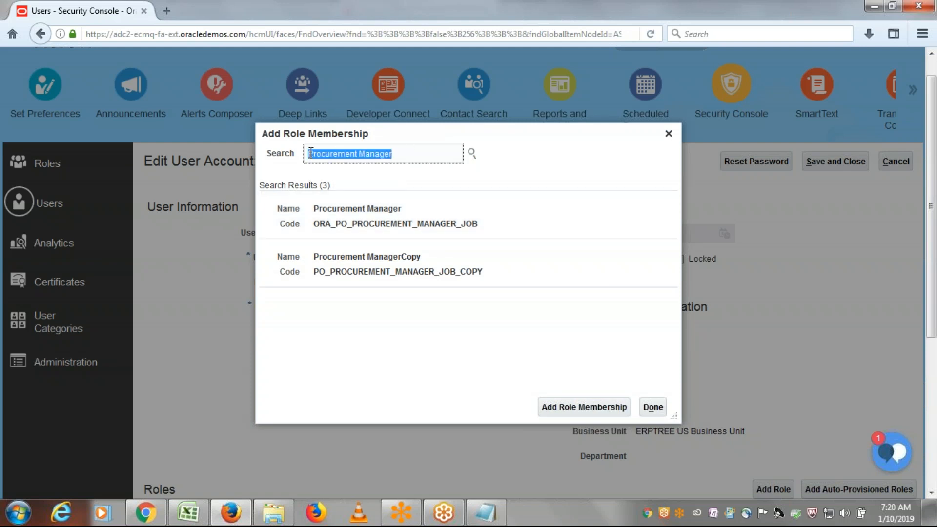
type("Advan")
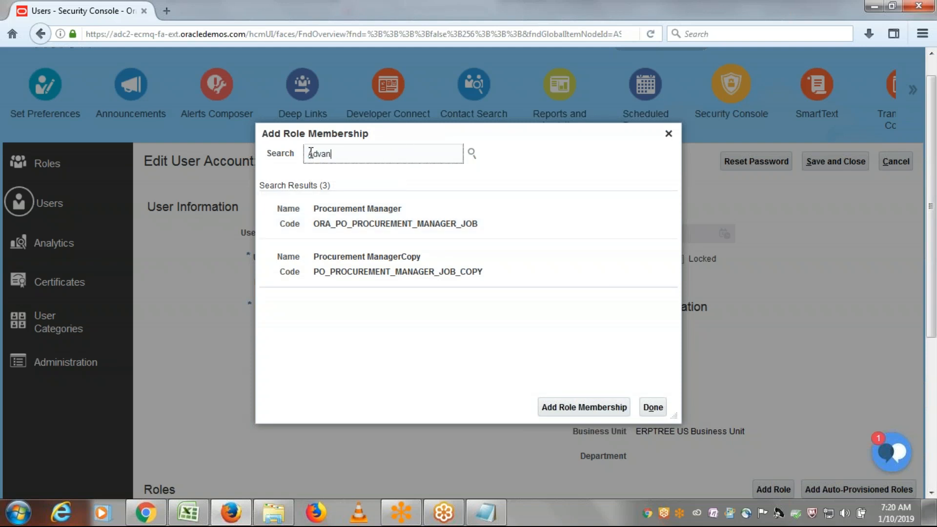
type("ced Procur")
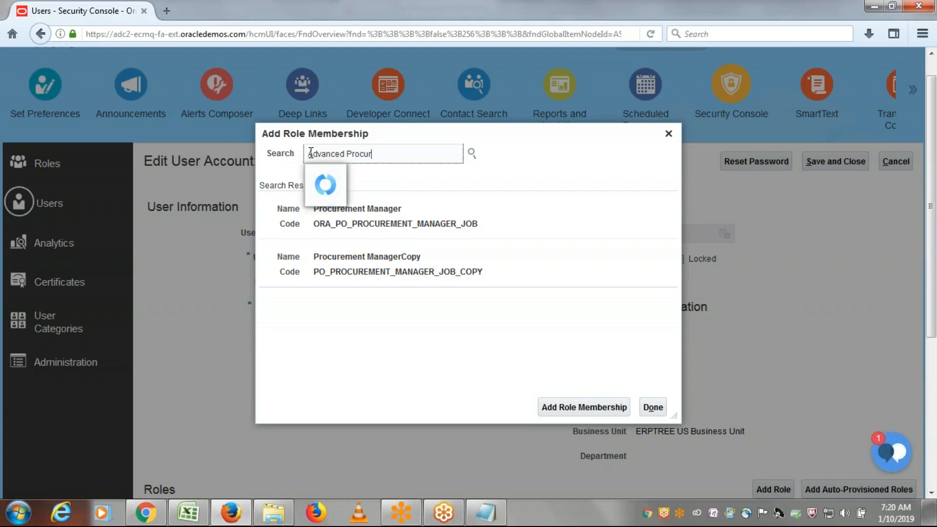
type("ement")
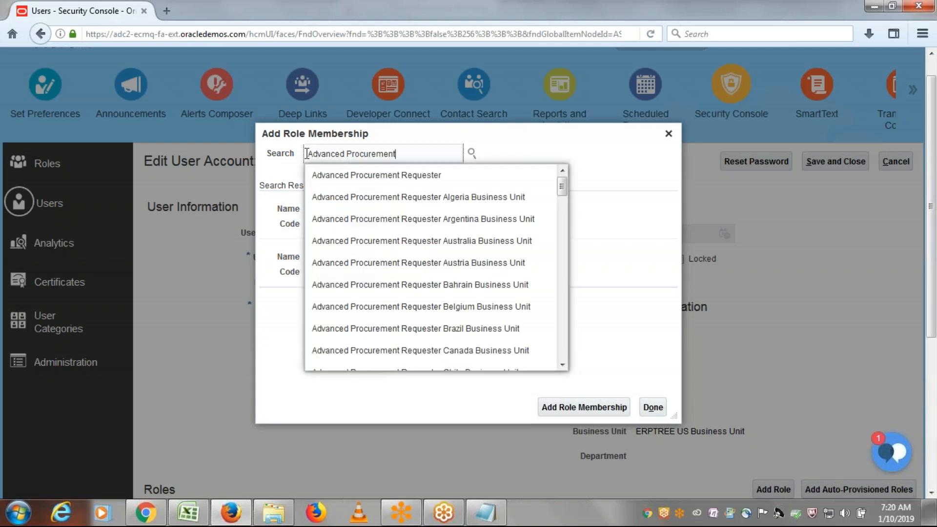
left_click(338, 175)
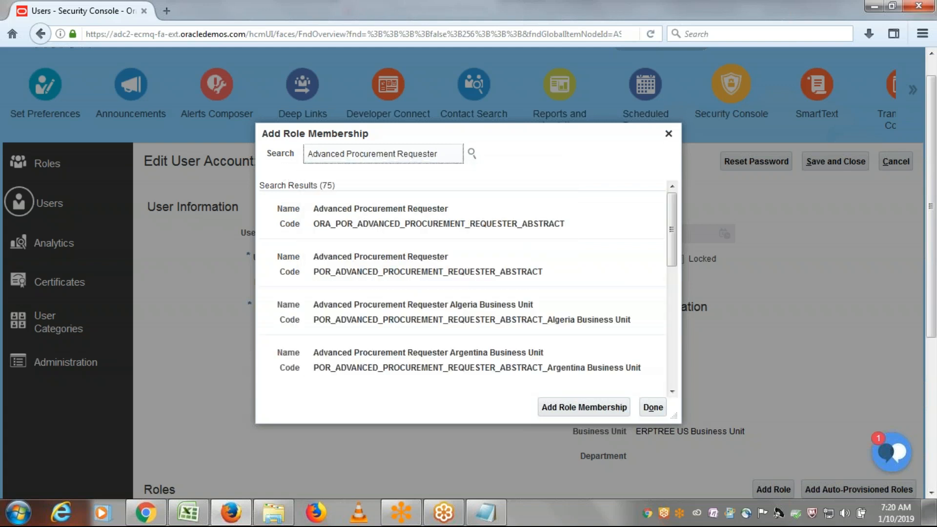
left_click(379, 193)
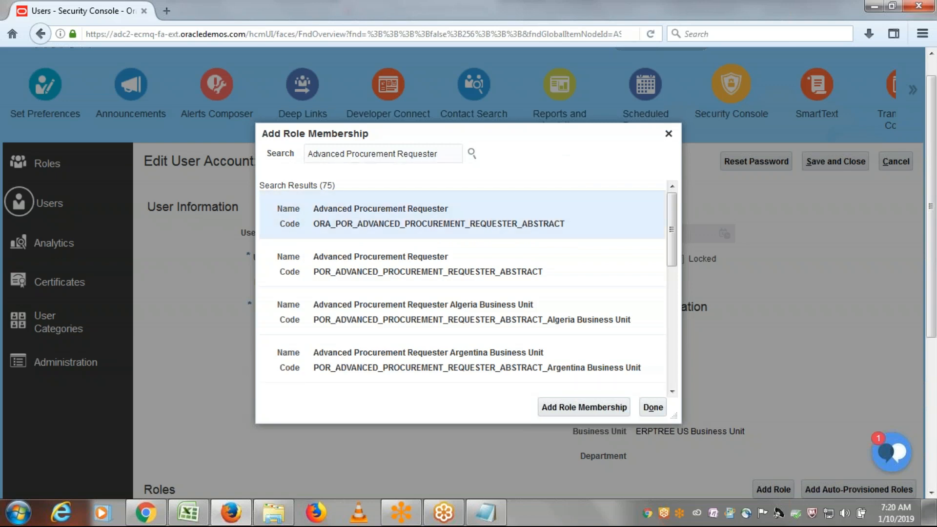
left_click(582, 408)
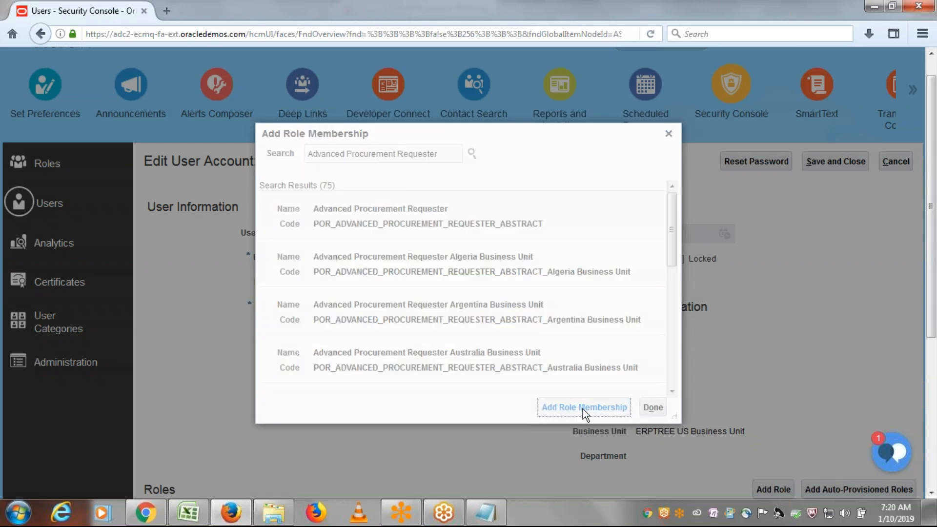
left_click(581, 185)
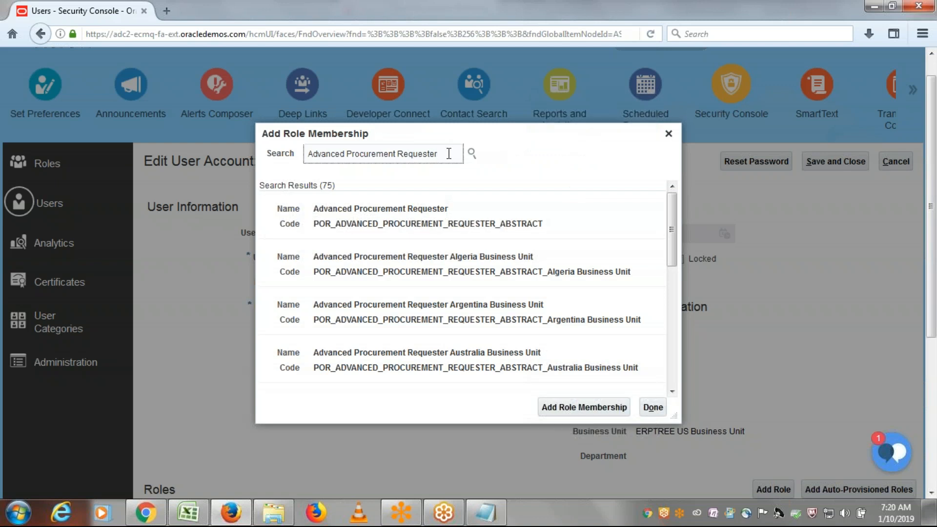
Step: Search the roles for Buyer and add BuyerGSE, code PO_BUYER_JOB_GSE, to the account
left_click_drag(446, 154, 93, 156)
type("Buyer")
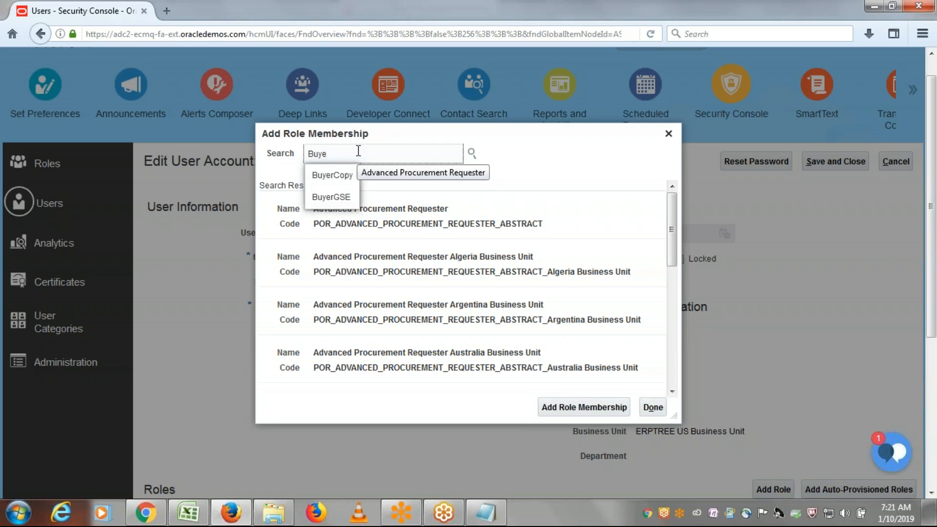
key("BackSpace")
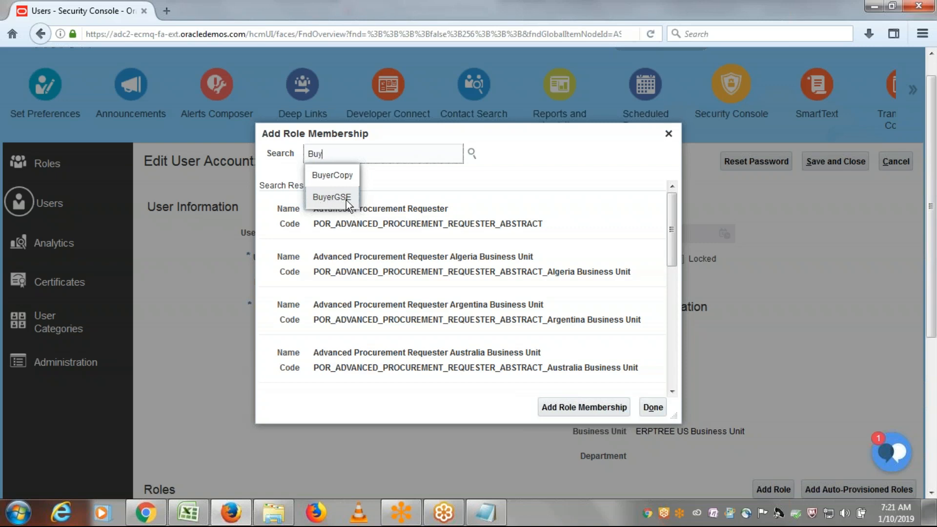
left_click(331, 197)
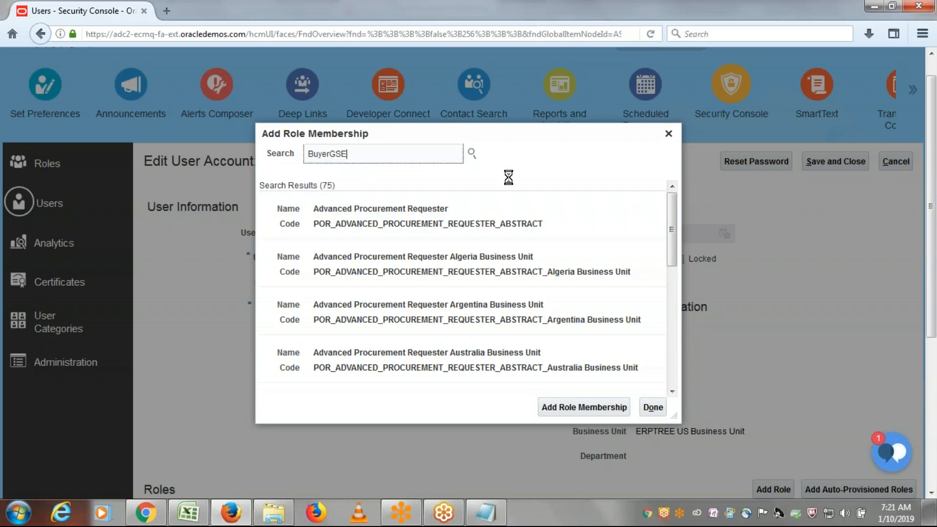
left_click(464, 206)
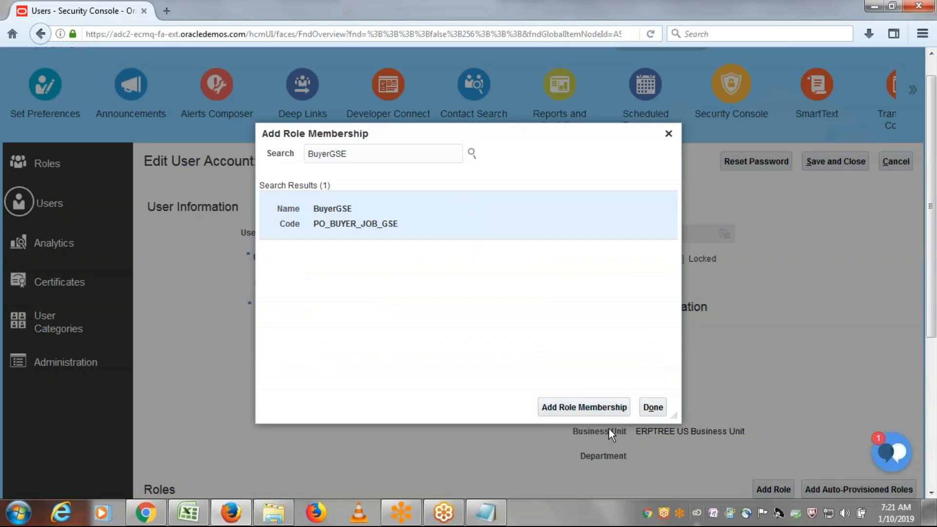
left_click(577, 412)
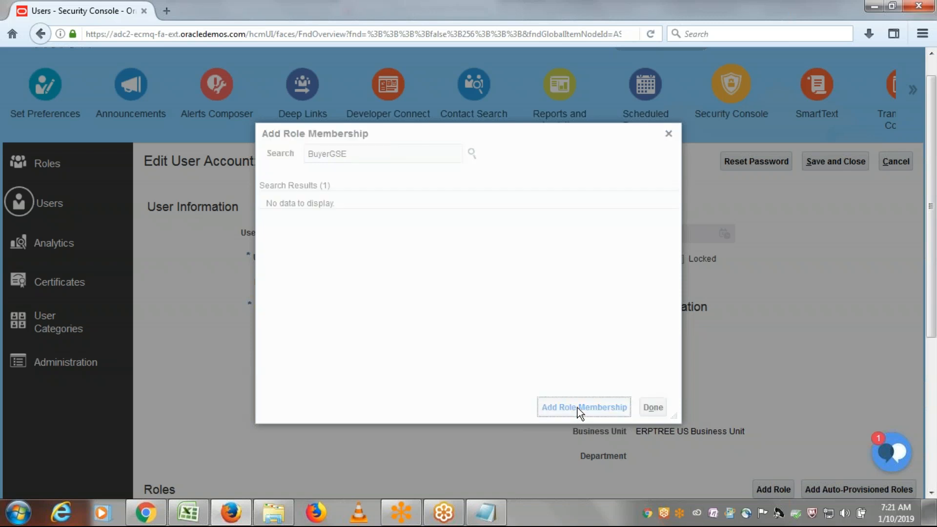
left_click(535, 181)
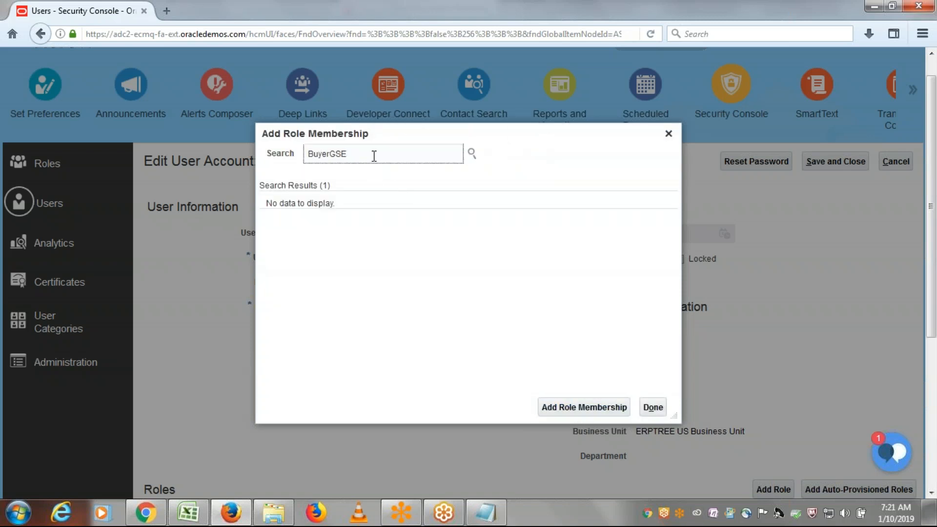
Step: Find the BuyerCopy role, add the entry with code ORA_PO_BUYER_JOB_COPY to the account, and save the user account
key("BackSpace")
key("BackSpace")
key("BackSpace")
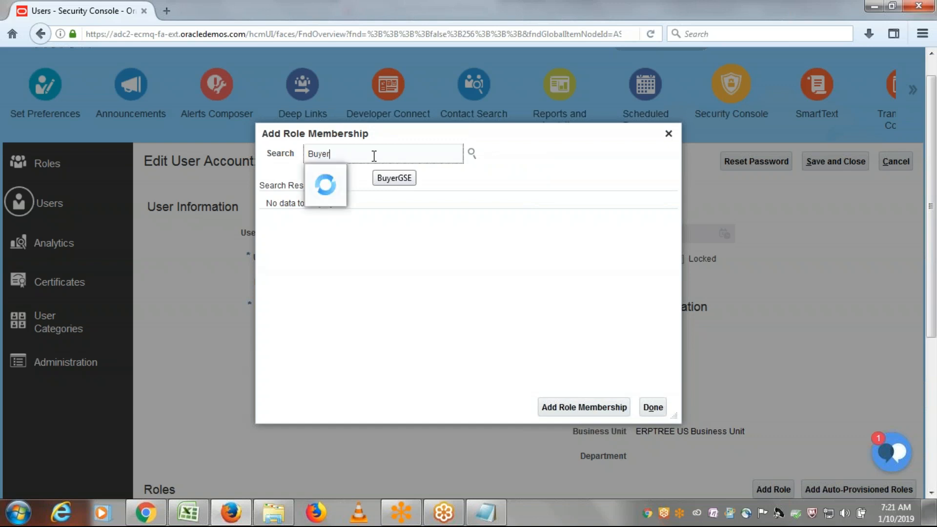
left_click(349, 172)
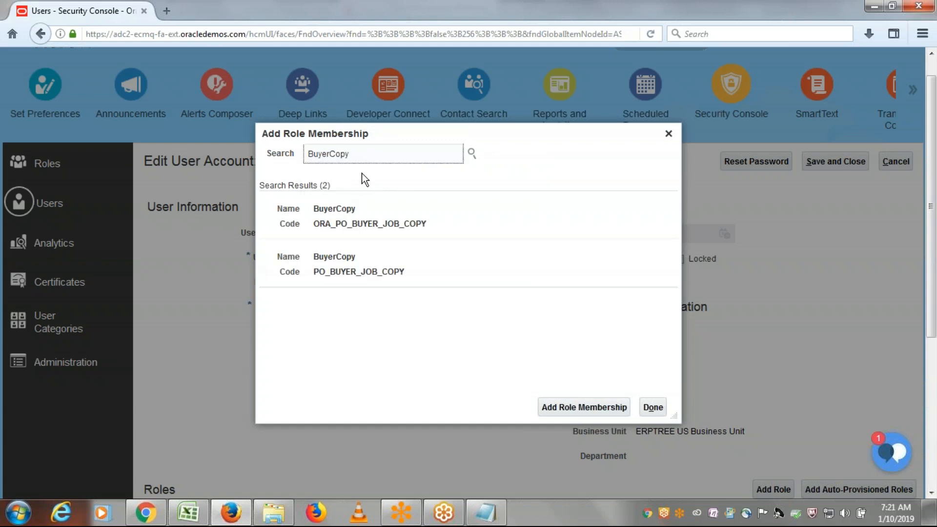
left_click(362, 212)
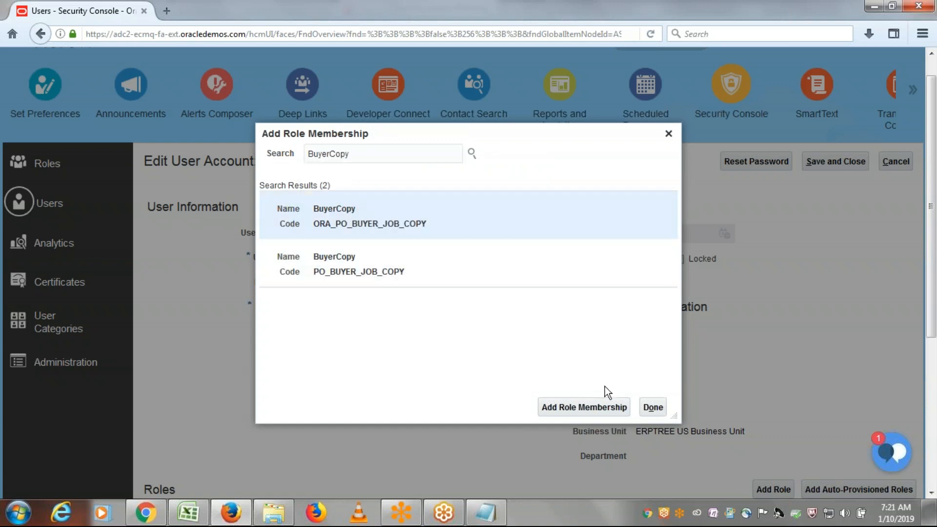
left_click(606, 404)
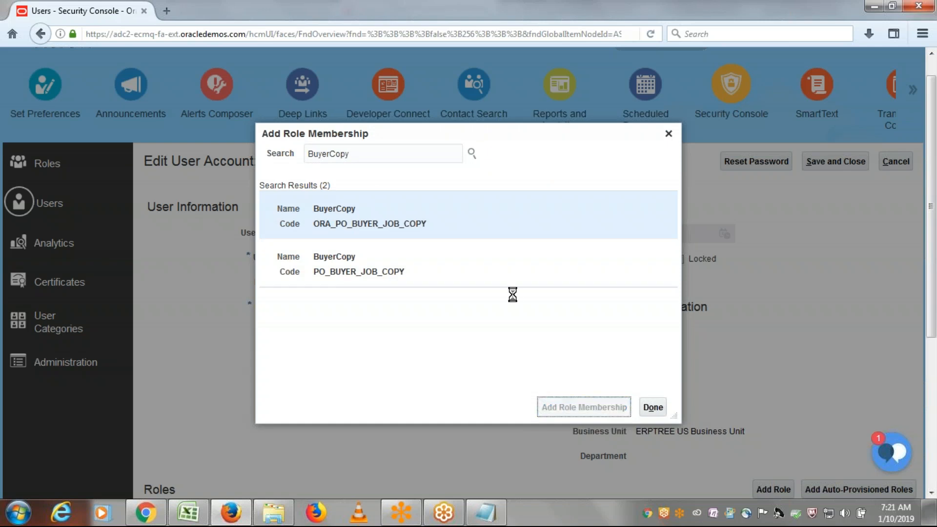
left_click(535, 185)
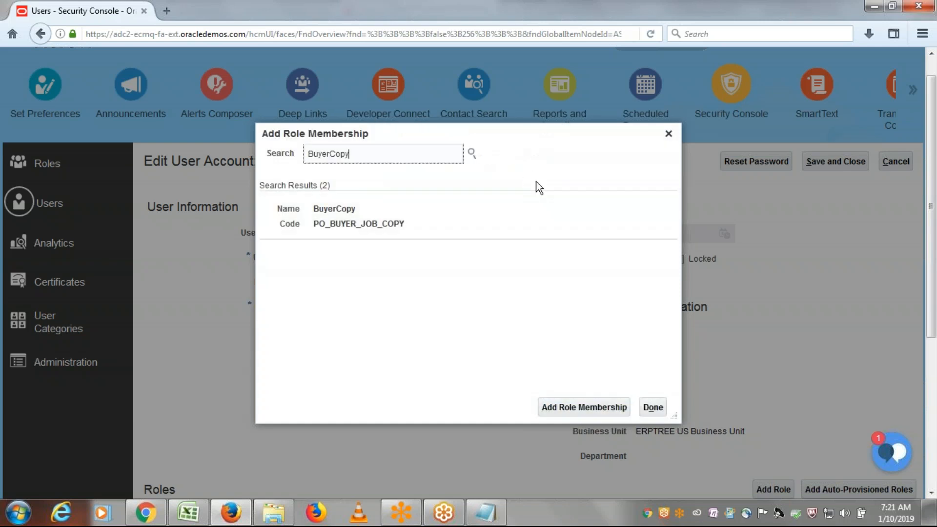
left_click(659, 404)
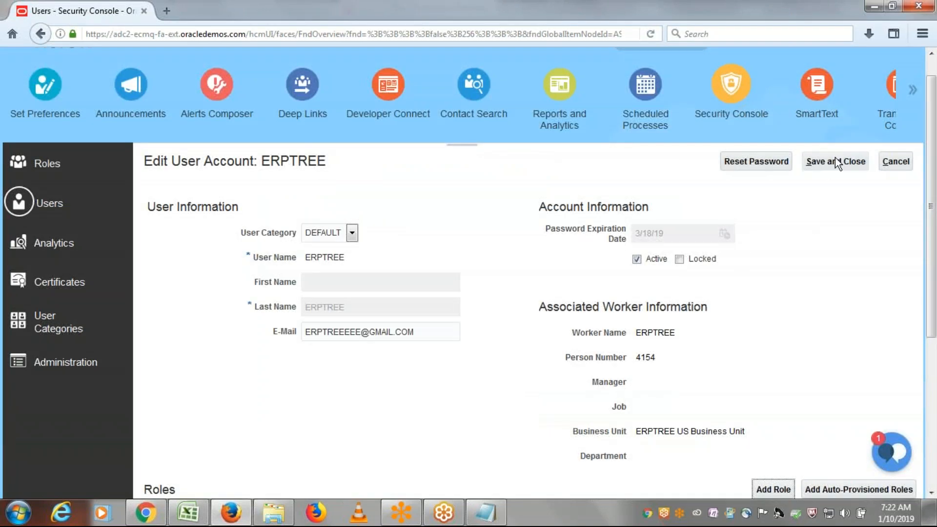
left_click(835, 161)
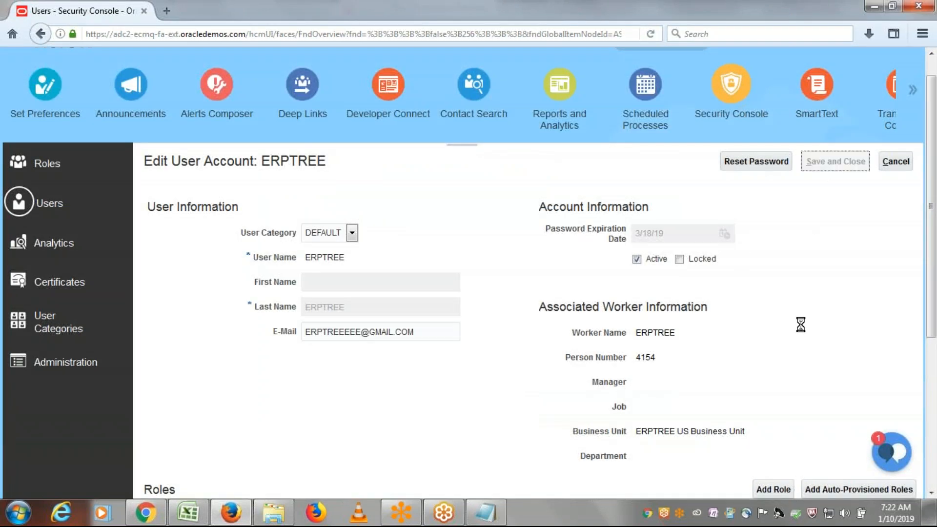
Step: Review the Purchasing Roles list in the Excel class sheet, from Procurement Preparer to Advanced Procurement Requester, and return to the Security Console
left_click(195, 506)
left_click_drag(111, 294, 59, 361)
left_click(50, 350)
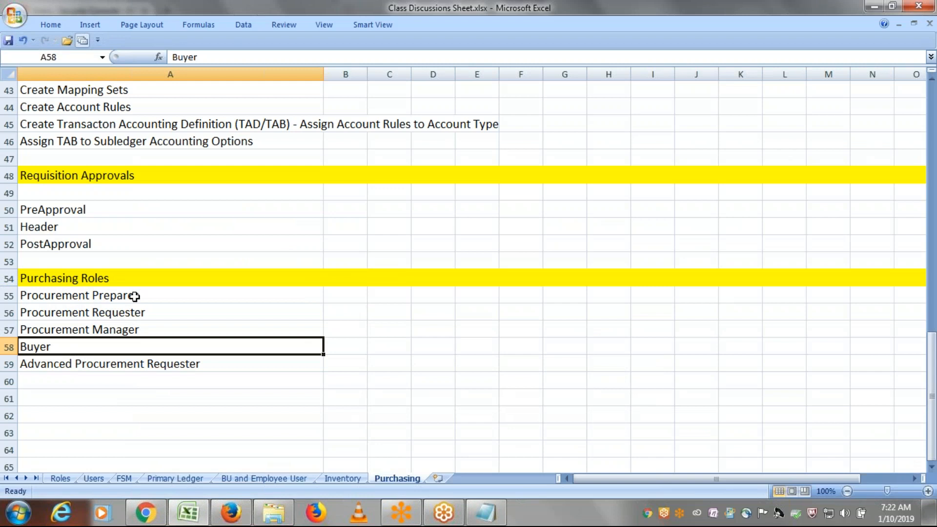
left_click_drag(135, 296, 150, 330)
left_click_drag(136, 296, 147, 328)
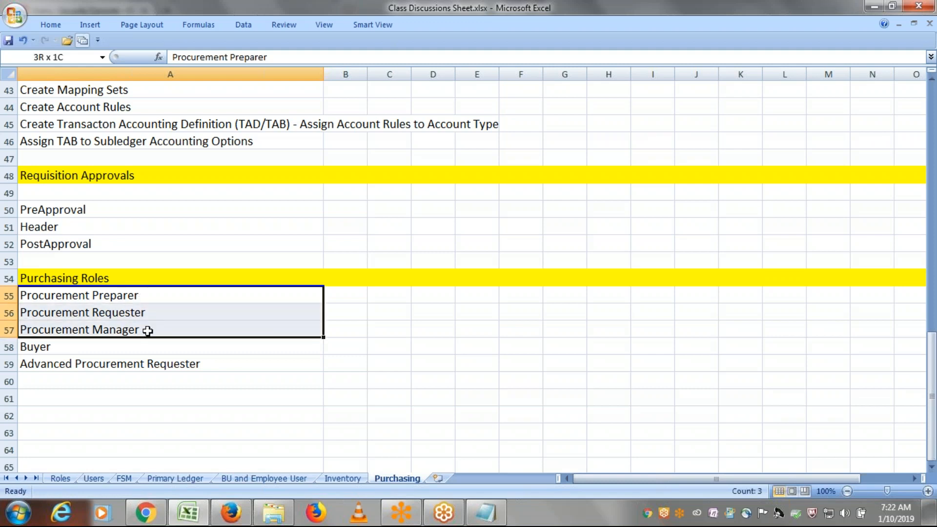
left_click(140, 364)
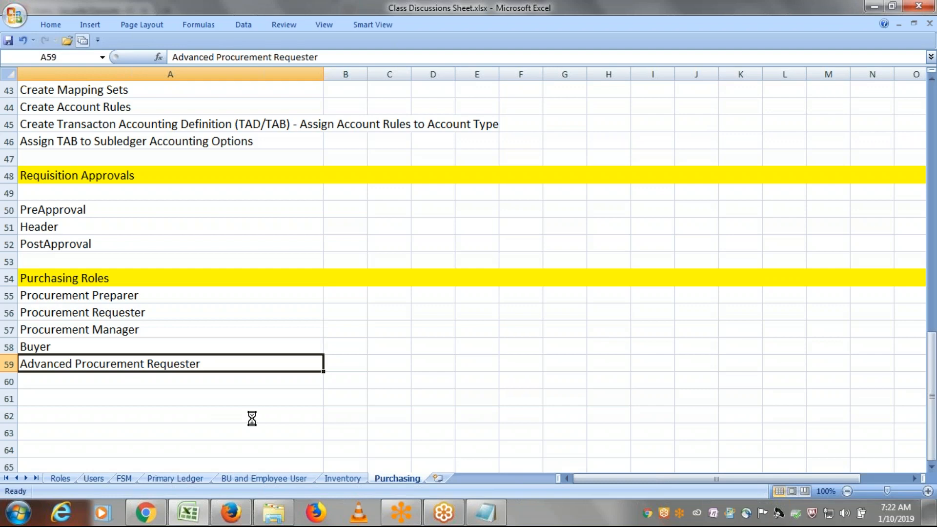
key("alt+Tab")
left_click(898, 168)
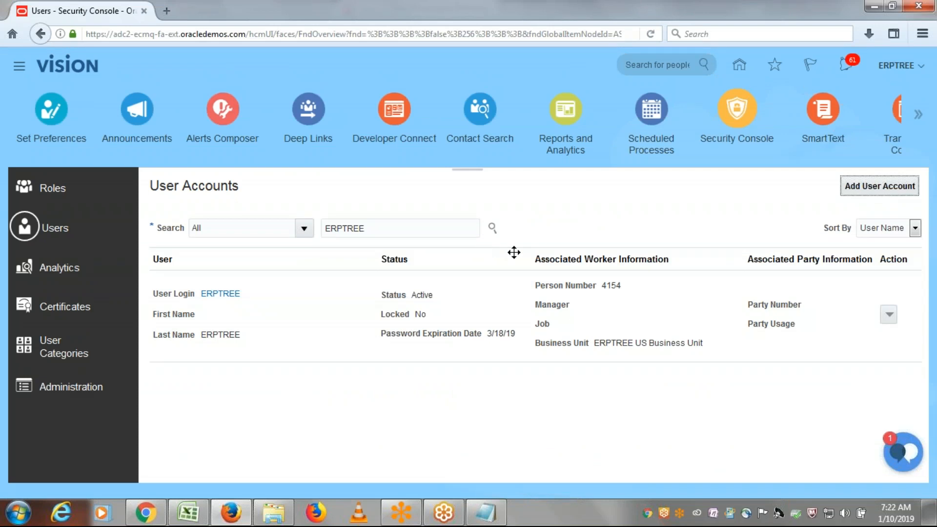
Step: Switch to the Excel class sheet and mark Assign Purchasing Roles to User as Done in column B
left_click(198, 521)
scroll(278, 336, "up", 14)
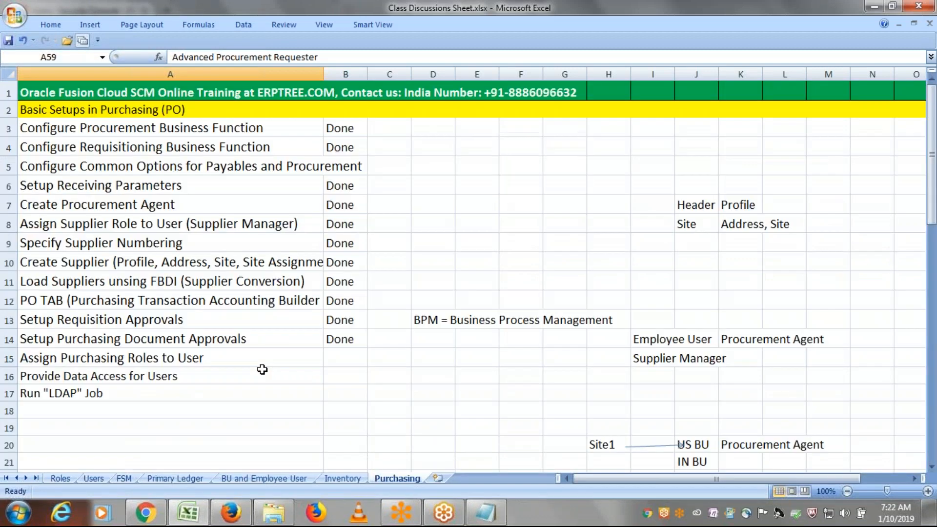
left_click(220, 360)
key("Right")
type("d")
key("Right")
left_click(155, 375)
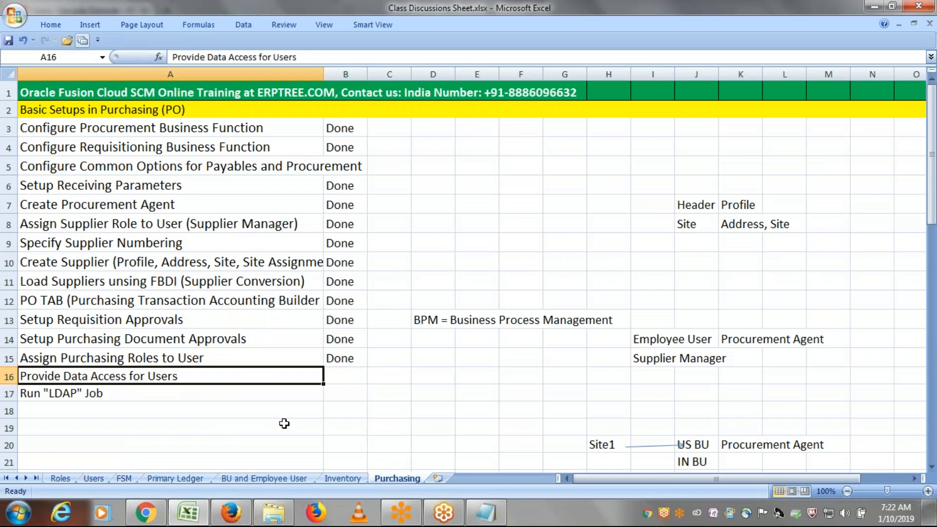
Step: Switch back to Oracle in the browser and open the task search page of Setup and Maintenance
key("alt+Tab")
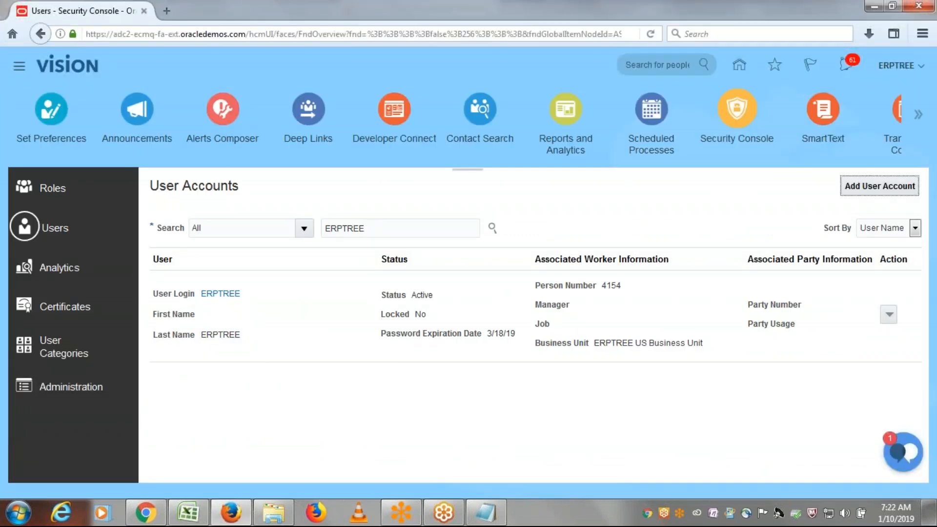
left_click(903, 65)
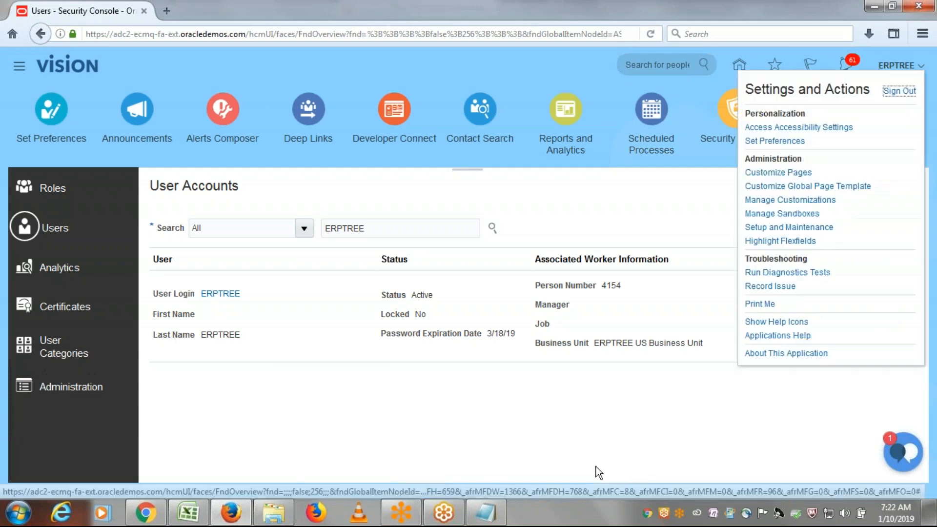
left_click(796, 228)
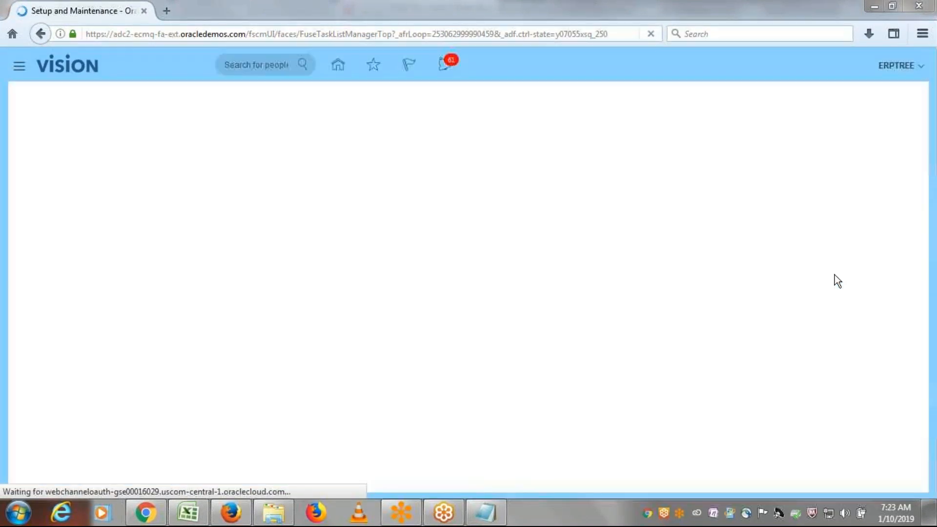
left_click(907, 166)
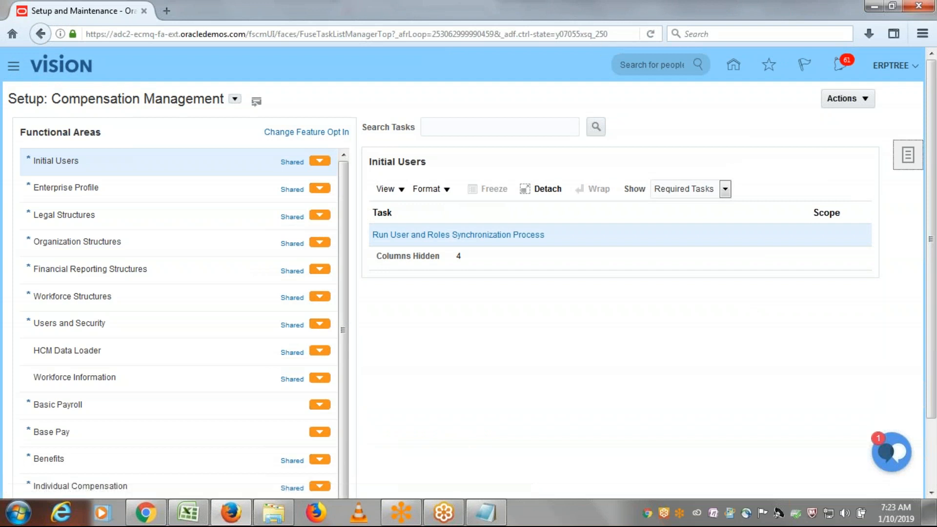
left_click(907, 155)
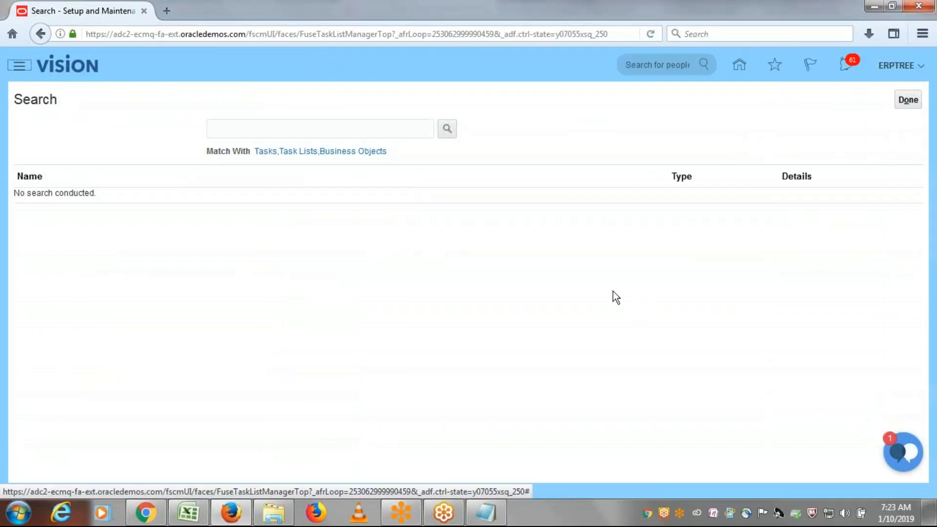
Step: Search the setup tasks for "Data Access for" and open the Manage Data Access for Users task
left_click(353, 126)
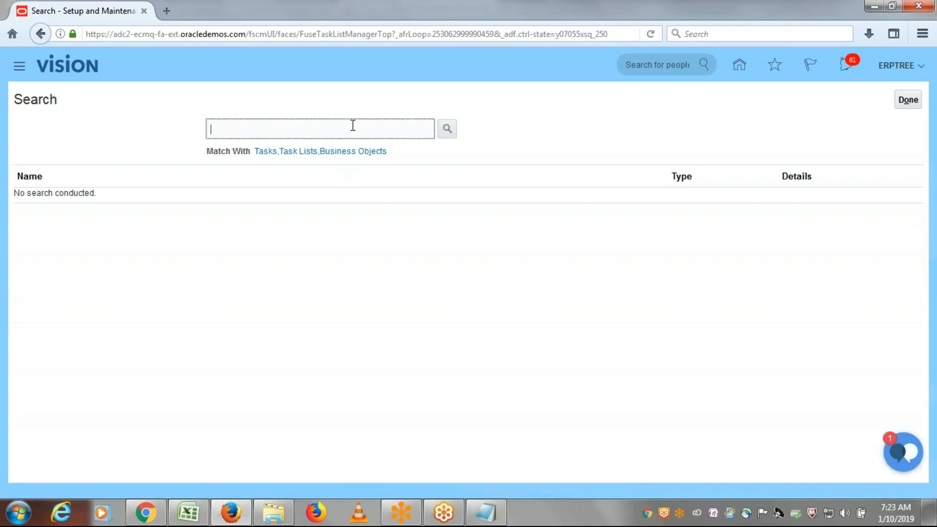
type("Data Access for Users")
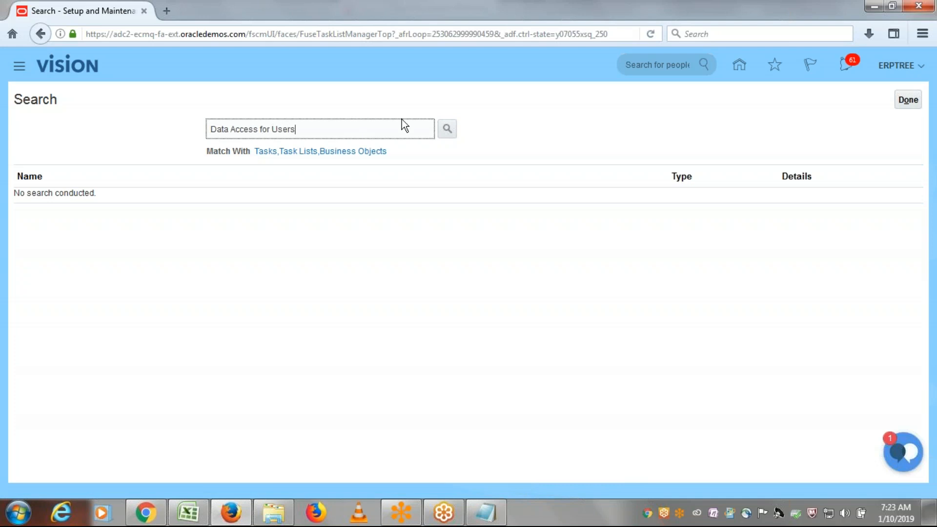
key("BackSpace")
key("BackSpace")
key("BackSpace")
key("BackSpace")
key("BackSpace")
key("BackSpace")
left_click(445, 129)
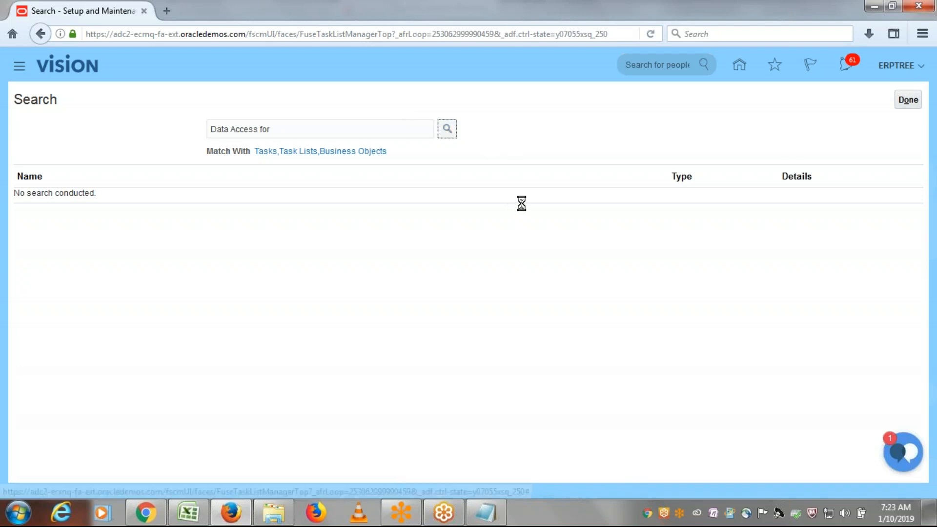
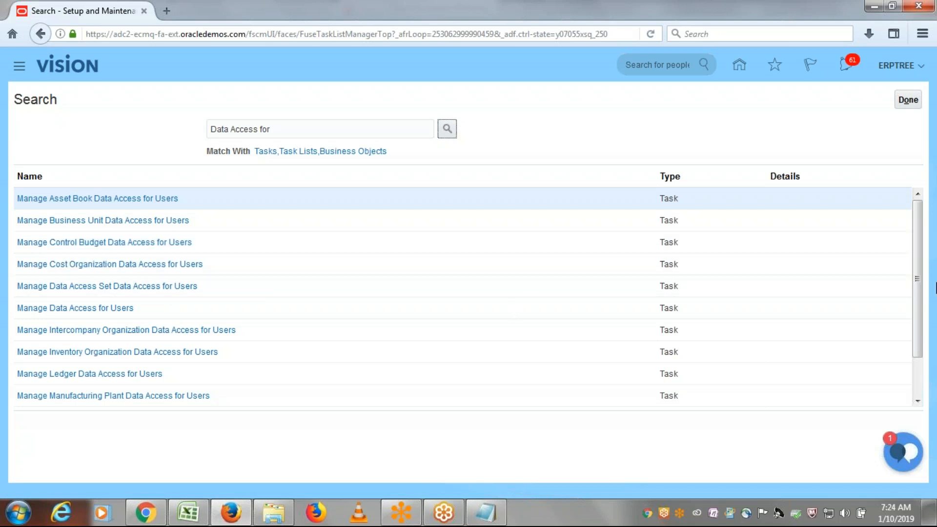
left_click_drag(919, 285, 917, 341)
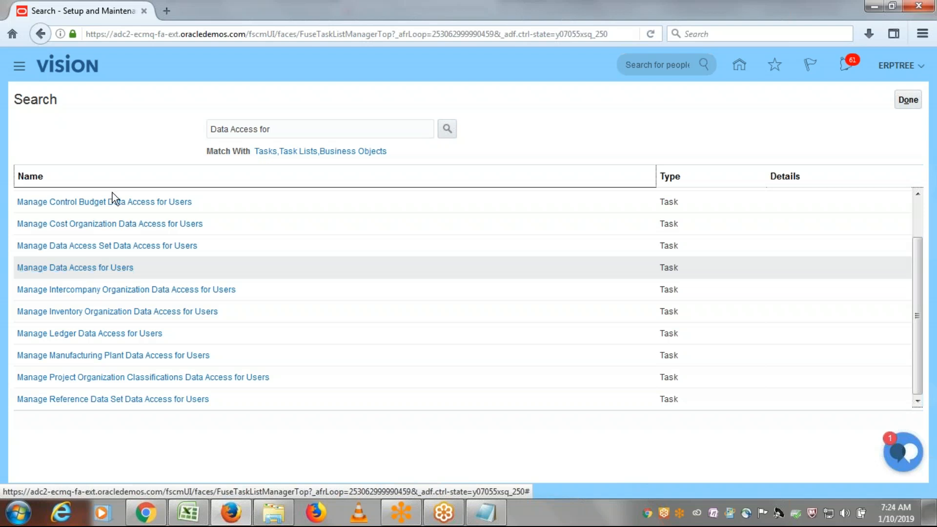
left_click(70, 273)
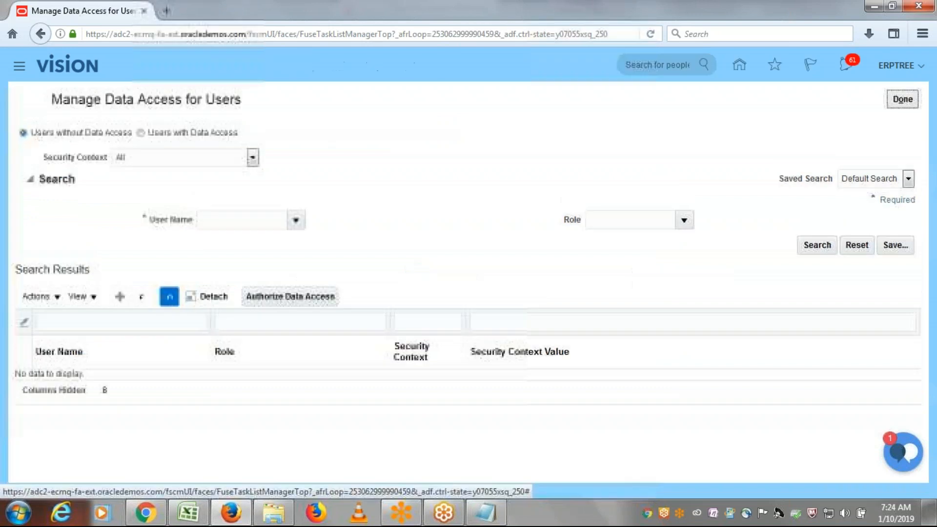
Step: Create a data access entry for user ERPTREE with the Advanced Procurement Requester role
left_click(119, 296)
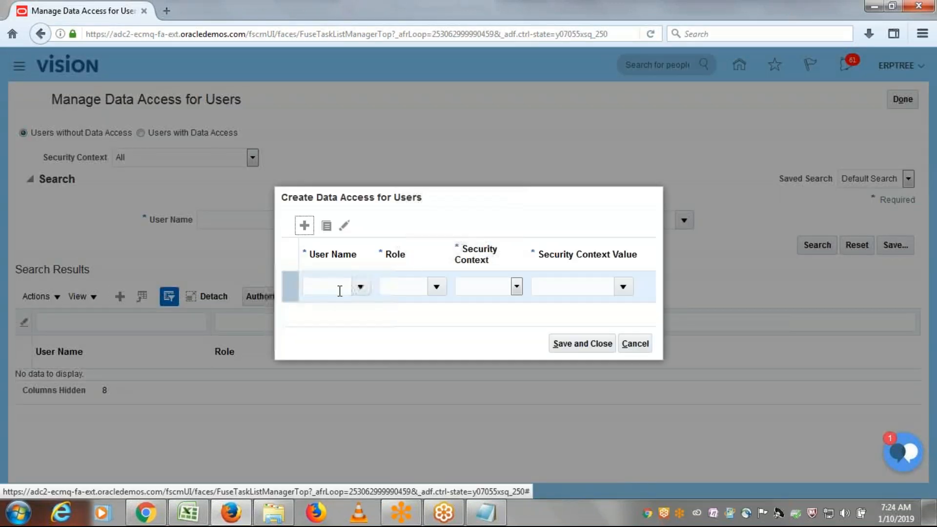
left_click(339, 290)
type("erptree")
key("Tab")
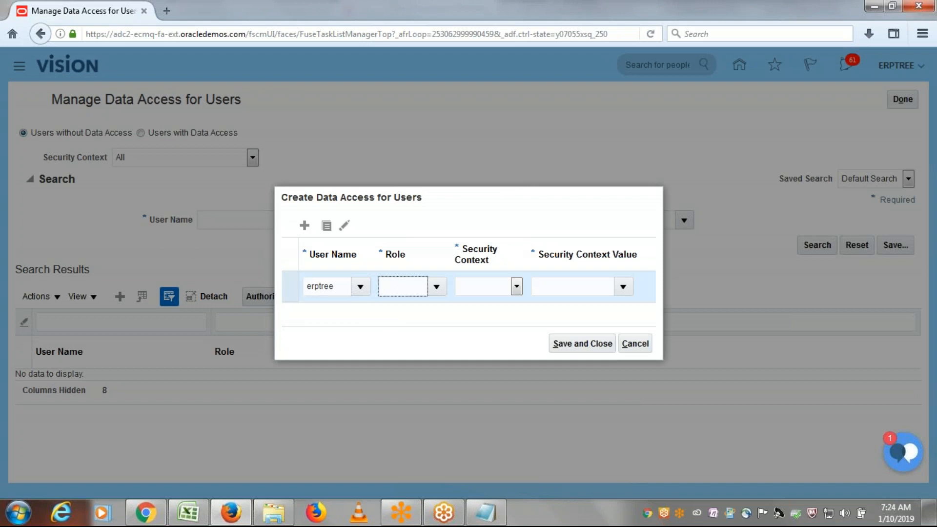
left_click(435, 285)
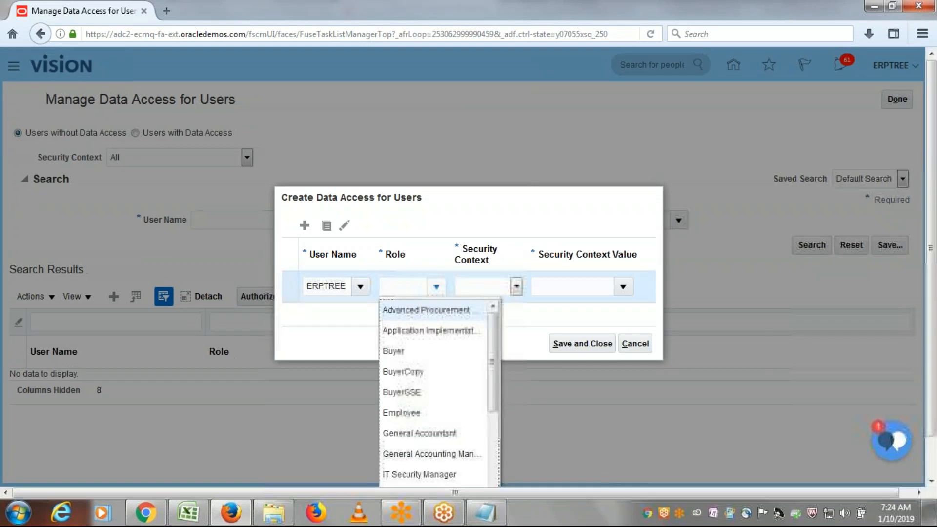
left_click(433, 310)
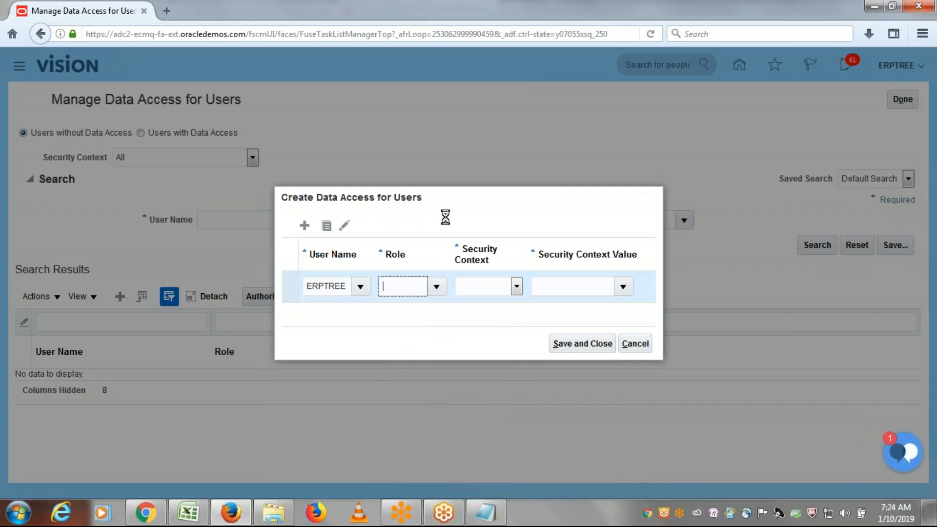
Step: Set the new entry's security context to Business unit and its context value to ERPTREE US Business Unit
left_click(515, 286)
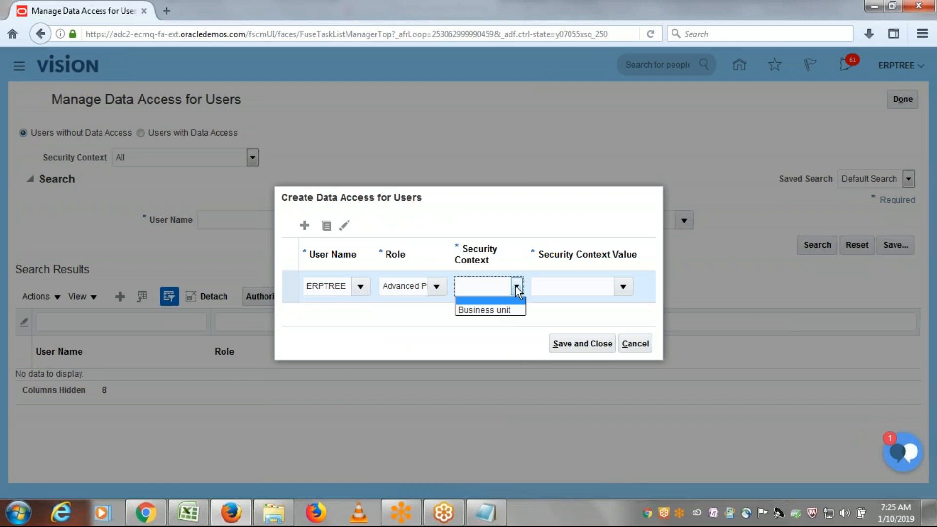
left_click(508, 309)
key("Tab")
type("ERPTREE")
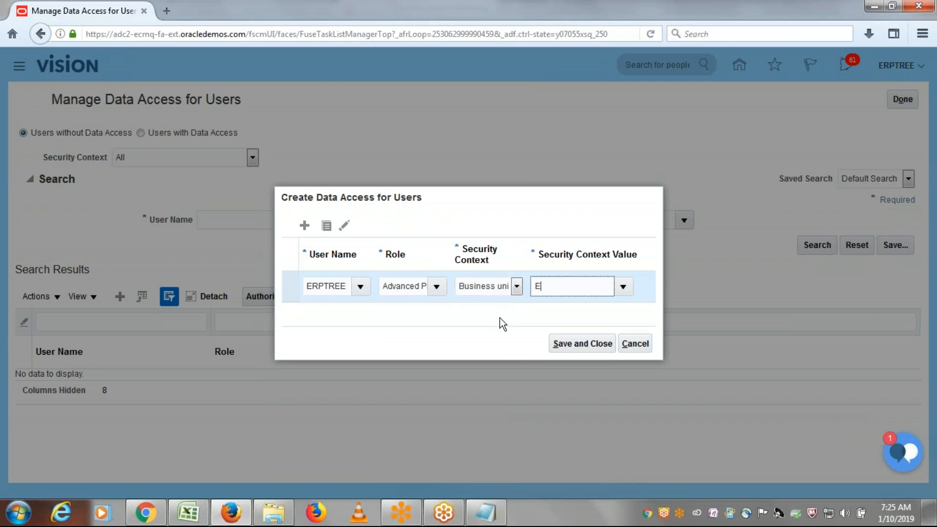
key("Tab")
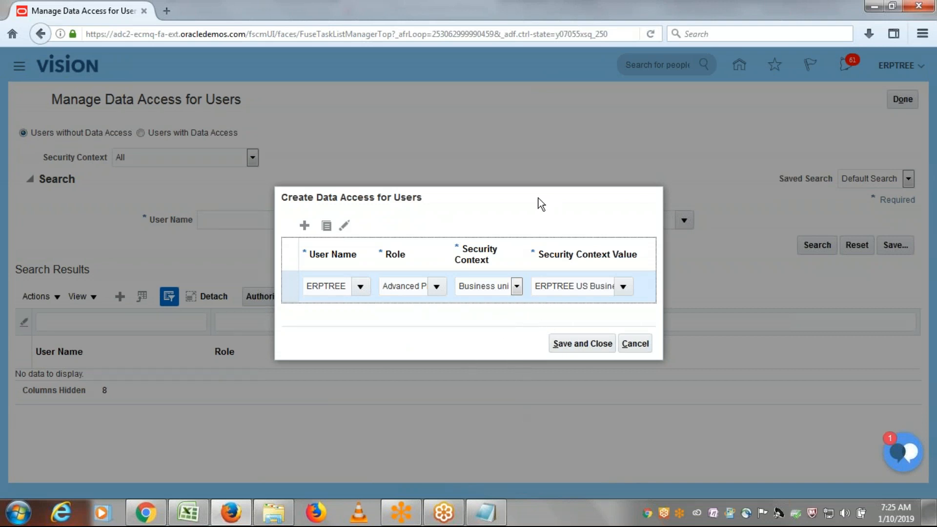
Step: Duplicate the data access entry and change the copy's role to Procurement Manager
left_click(327, 226)
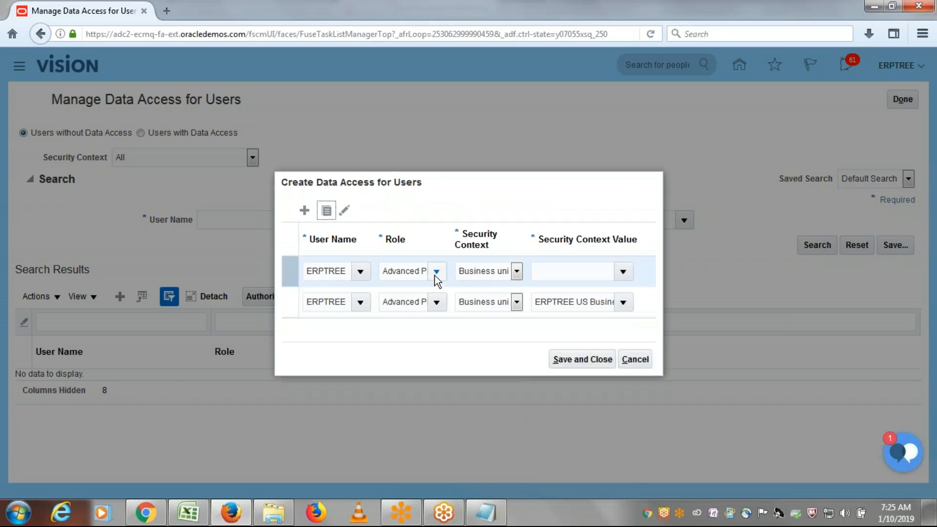
left_click(435, 272)
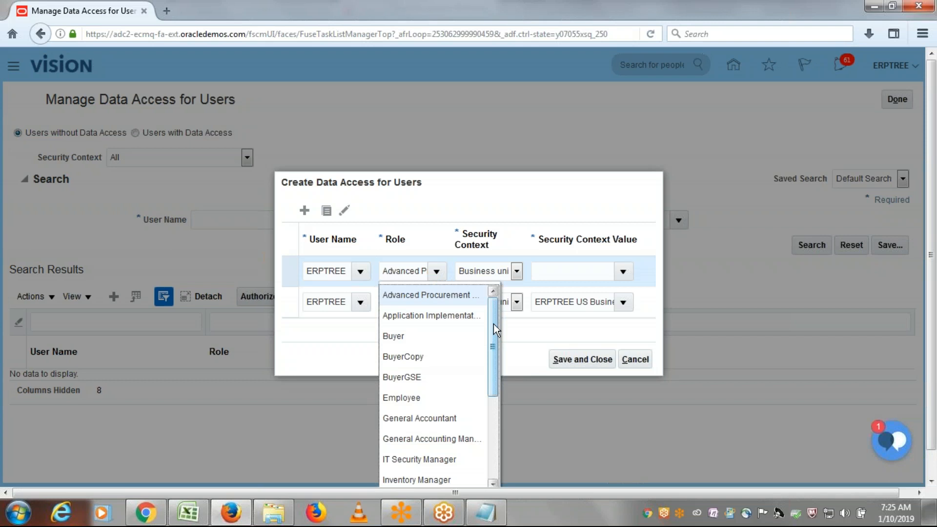
left_click_drag(495, 325, 499, 389)
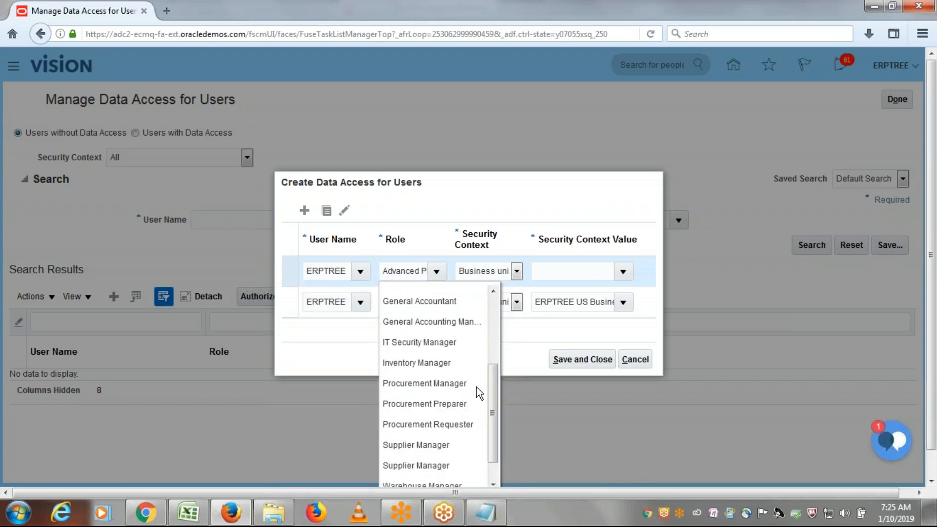
left_click(476, 385)
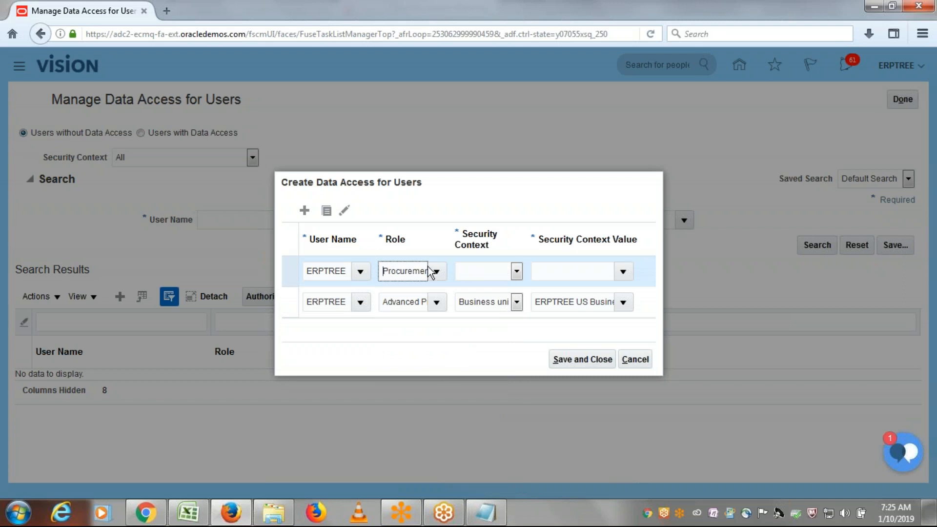
Step: Set the Procurement Manager entry's security context to Business unit and its context value to ERPTREE US Business Unit
left_click(518, 271)
left_click(510, 292)
key("Tab")
type("ERPTREE")
key("Tab")
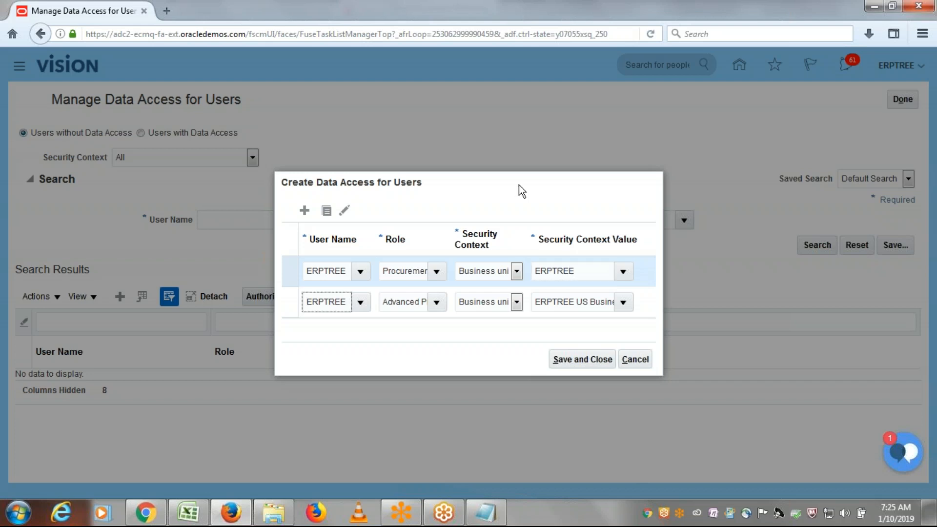
Step: Duplicate the Procurement Manager data access entry and change the copy's role to Procurement Preparer
left_click(327, 210)
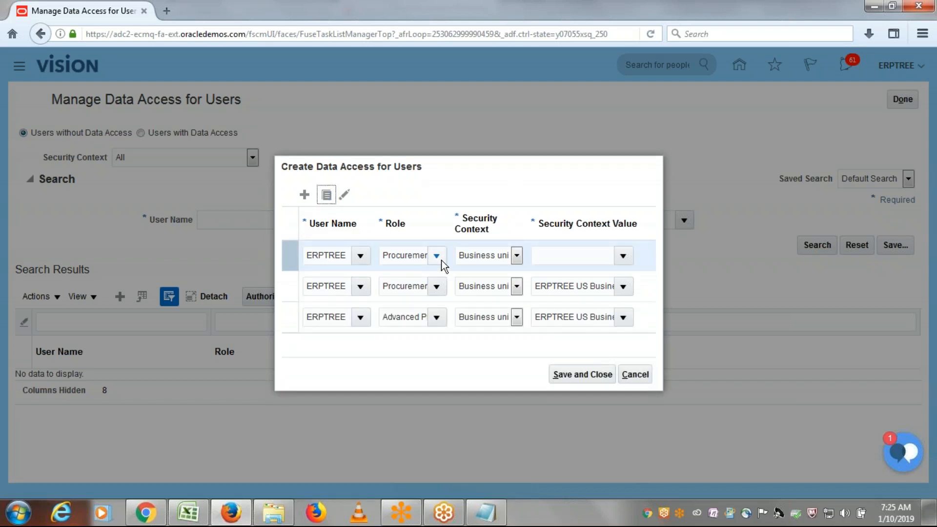
left_click(438, 258)
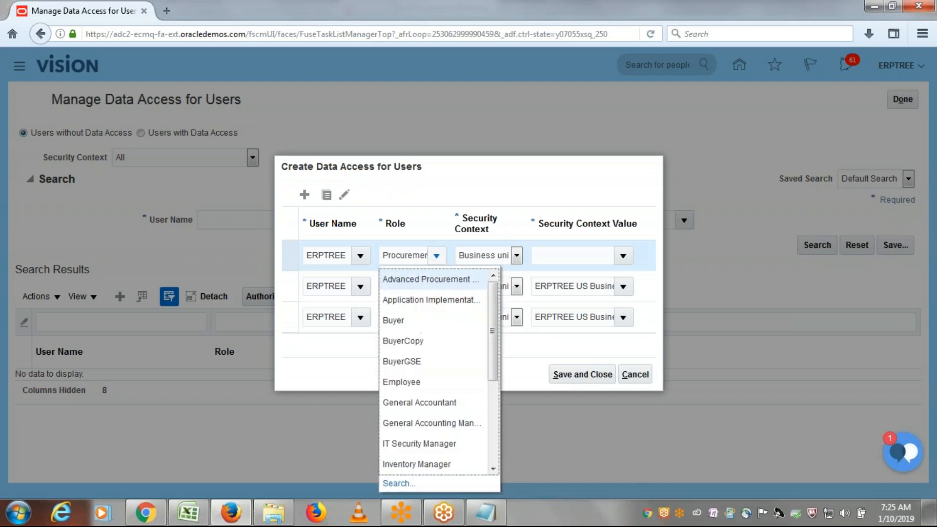
left_click_drag(493, 344, 495, 406)
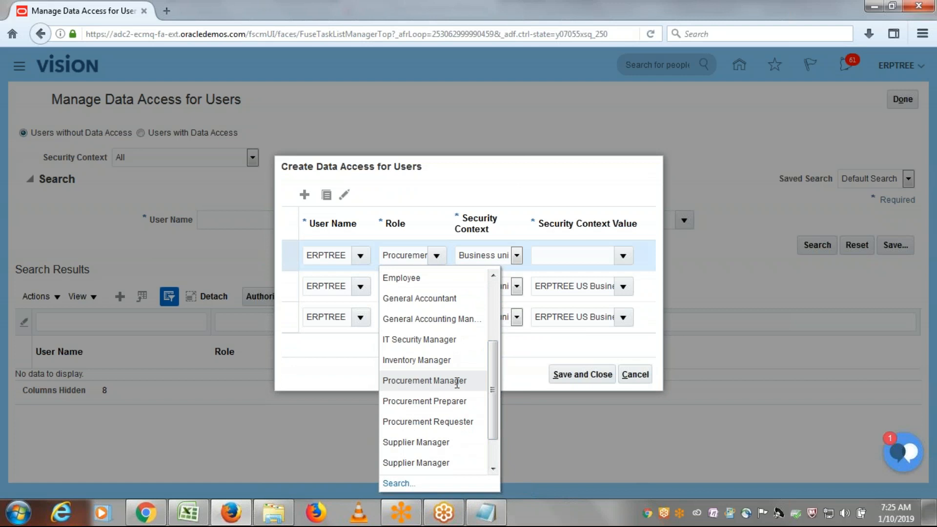
left_click(428, 401)
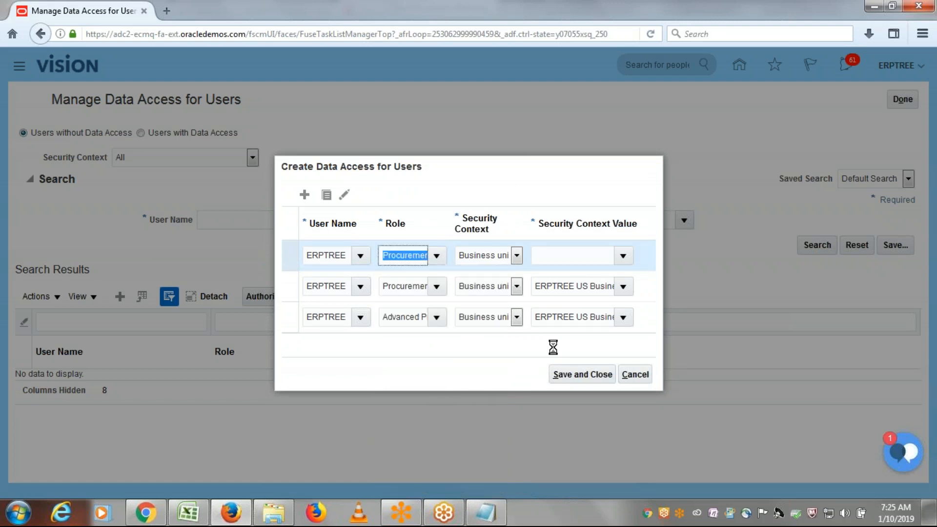
Step: Set the Procurement Preparer entry's security context to Business unit and its context value to ERPTREE US Business Unit
left_click(517, 256)
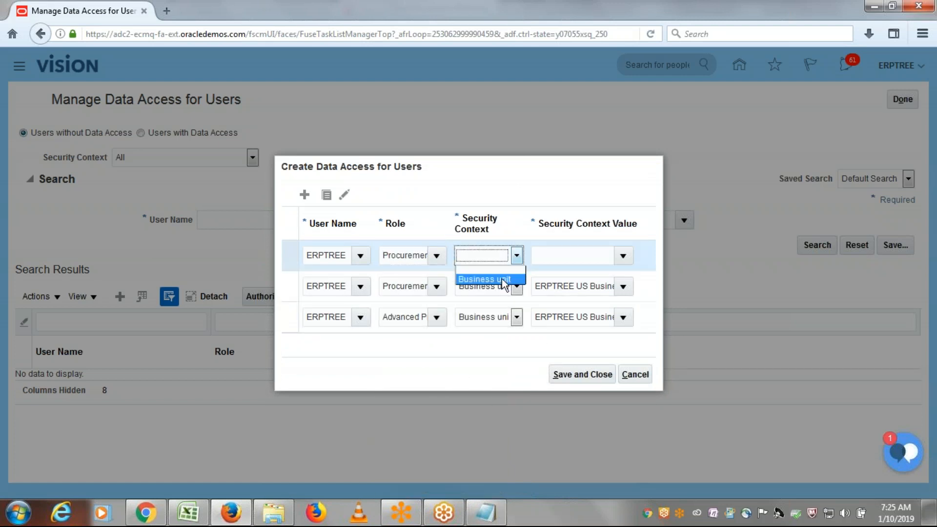
left_click(486, 275)
key("Tab")
type("ERPTREE")
key("Tab")
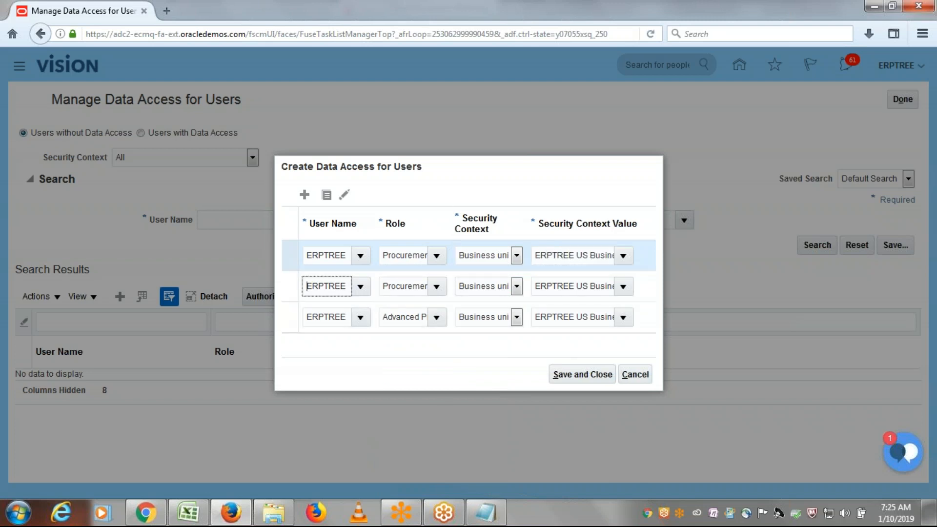
Step: Duplicate the Procurement Preparer data access entry and change the copy's role to Procurement Requester
left_click(327, 195)
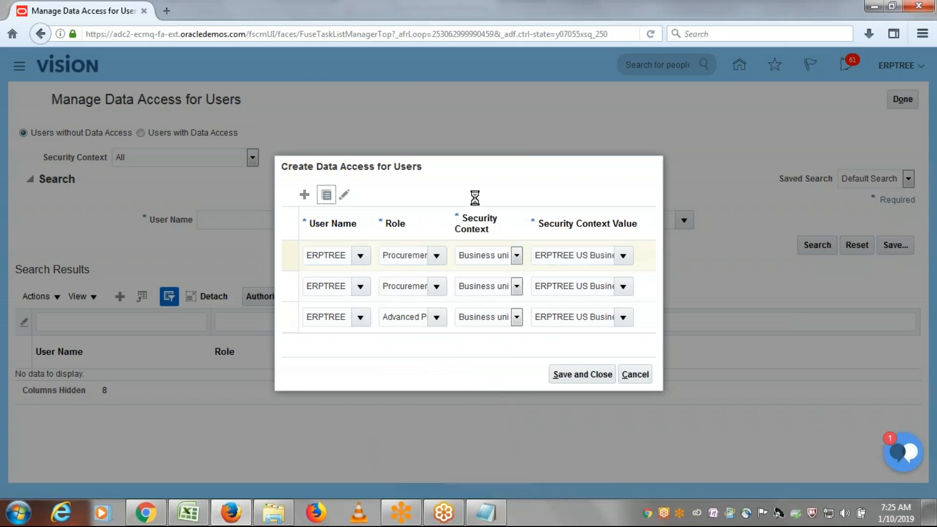
left_click(437, 241)
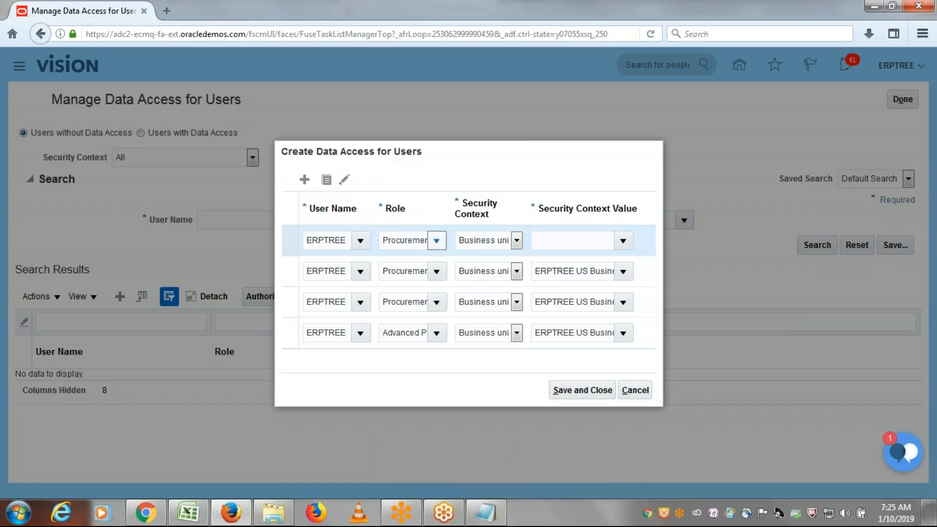
left_click_drag(494, 312, 503, 387)
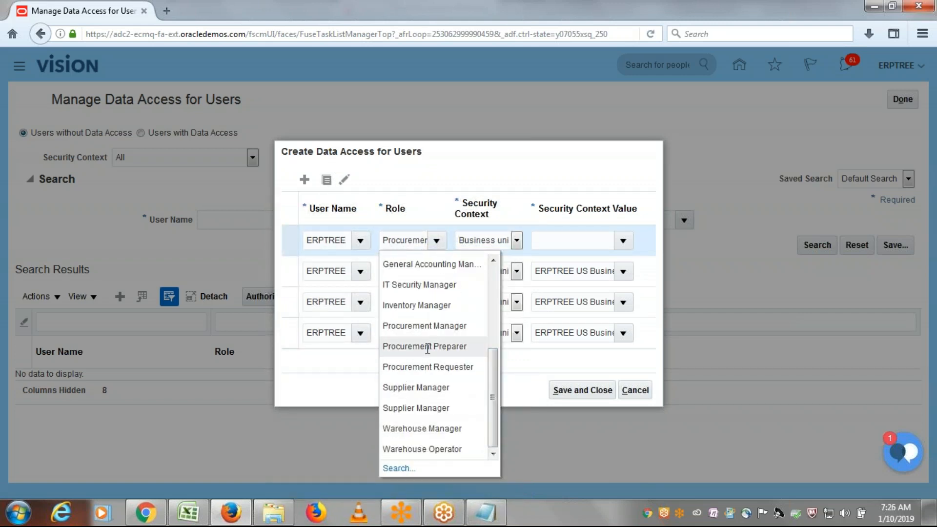
left_click(426, 369)
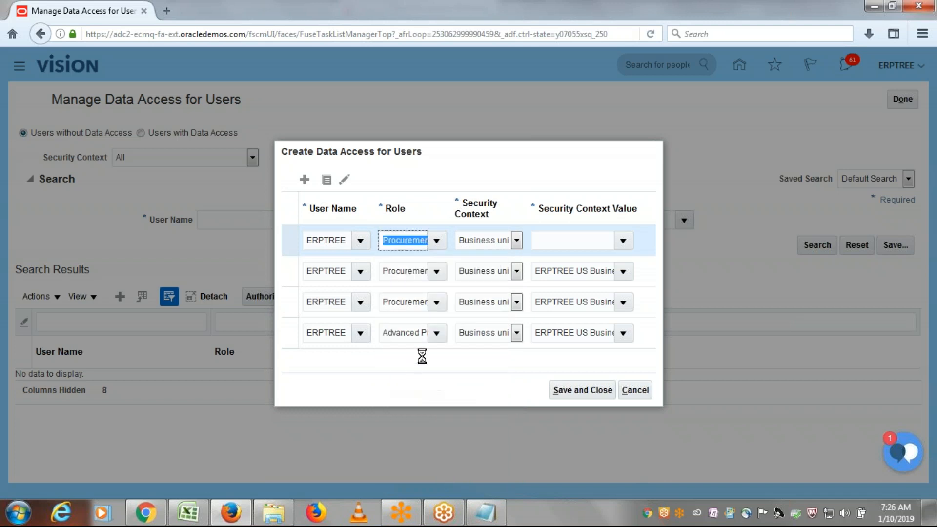
Step: Give the Procurement Requester entry the Business unit context with value ERPTREE US Business Unit, and save all data access entries
left_click(516, 240)
left_click(510, 264)
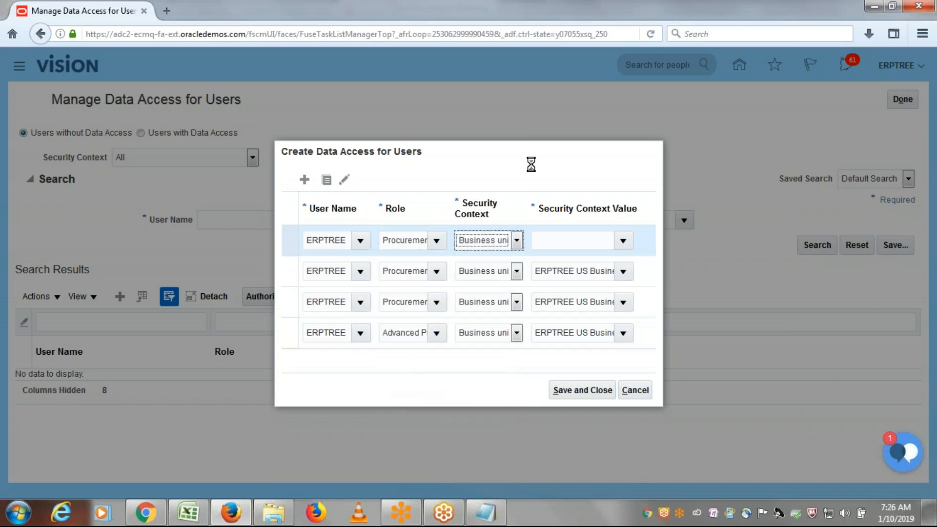
key("Tab")
type("ERPTREE")
key("Tab")
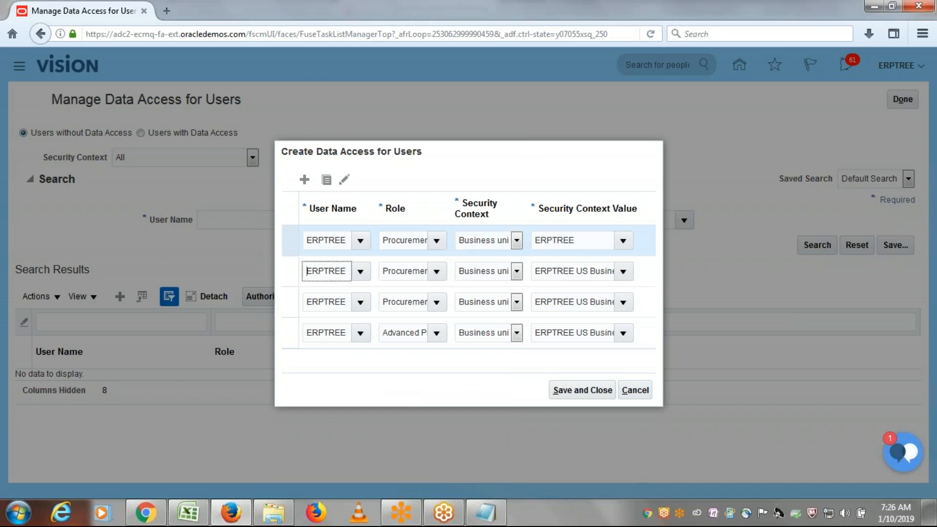
left_click(594, 391)
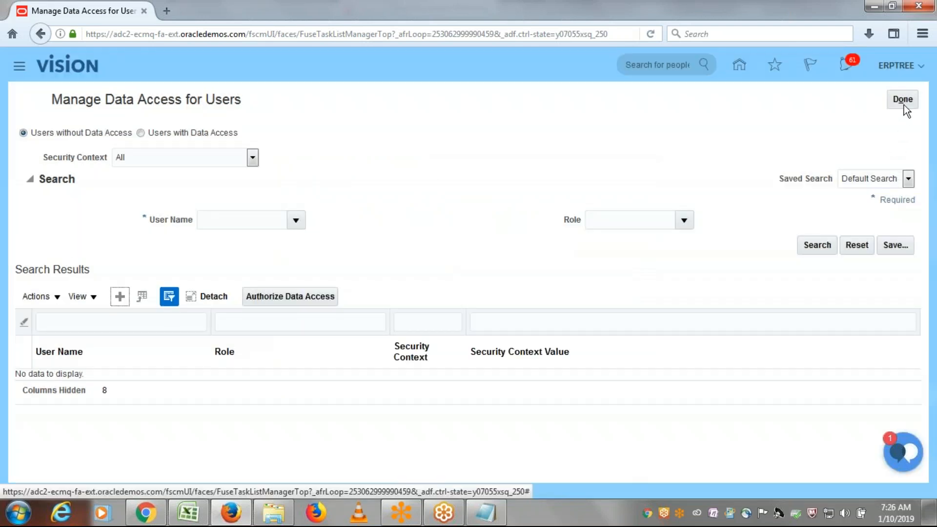
Step: Finish the data access task, leave the setup task search and open the Scheduled Processes page
left_click(903, 102)
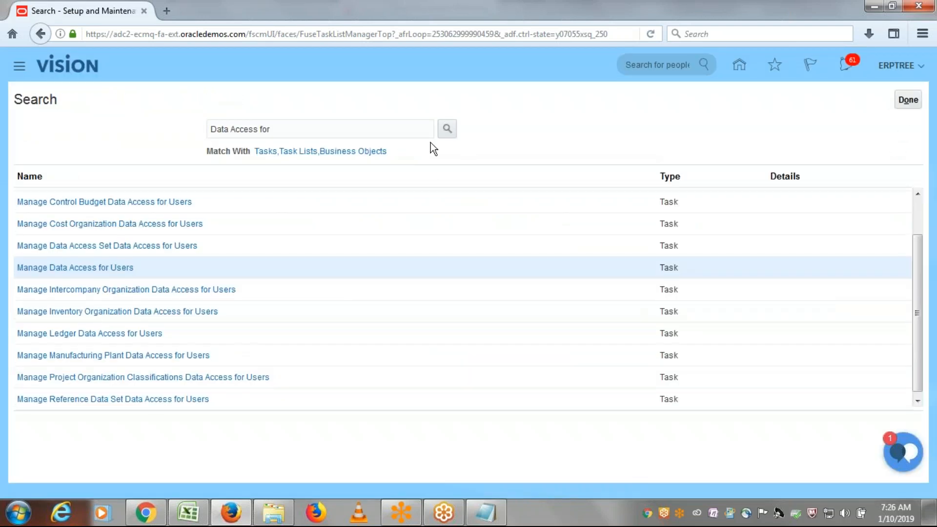
left_click(903, 102)
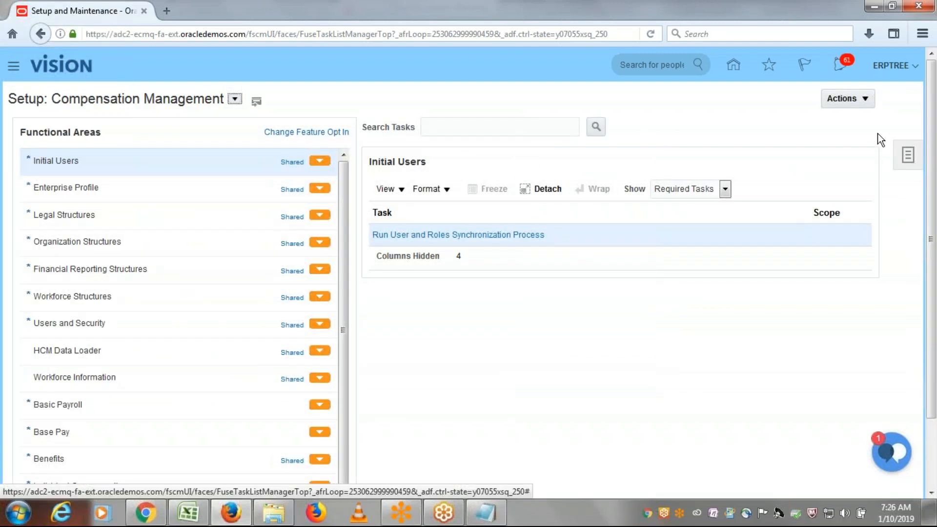
left_click(13, 69)
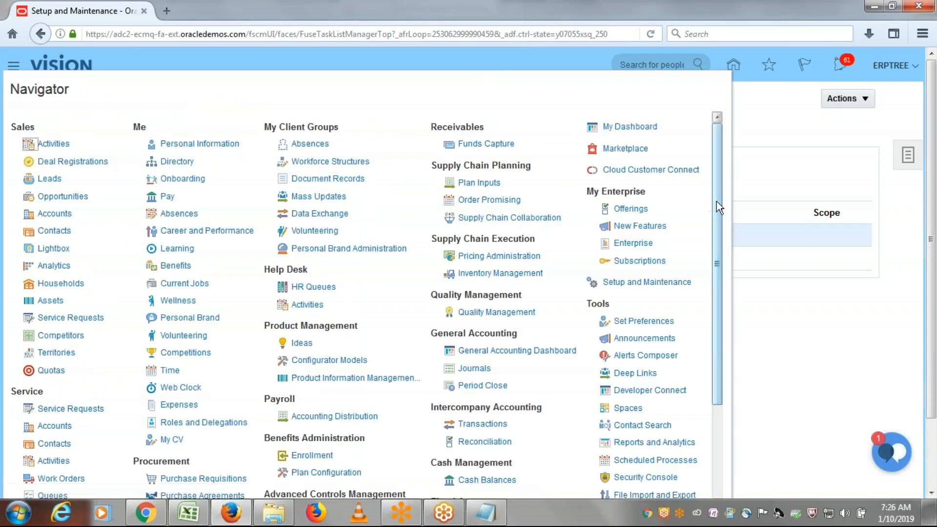
scroll(717, 230, "down", 3)
left_click(654, 343)
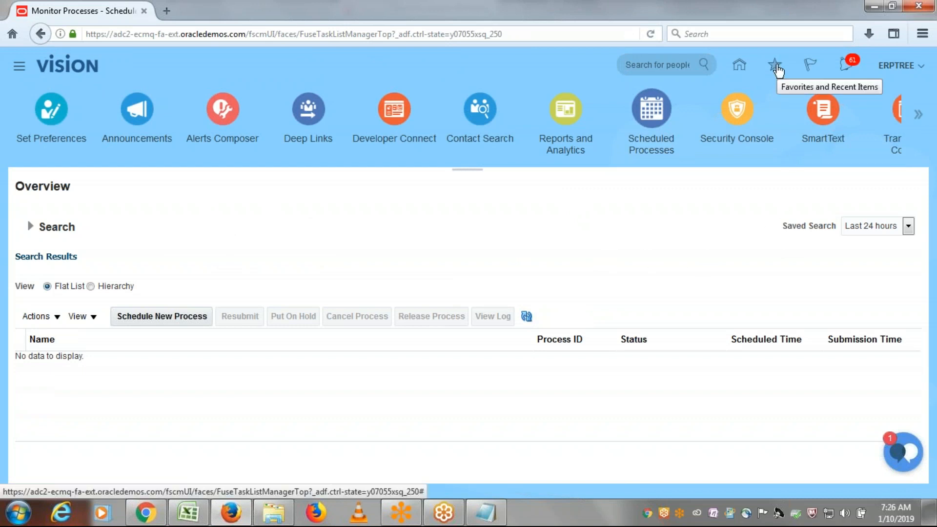
Step: Add the Scheduled Processes page to the favorites under the name ESS Job Page and check the favorites list
left_click(776, 69)
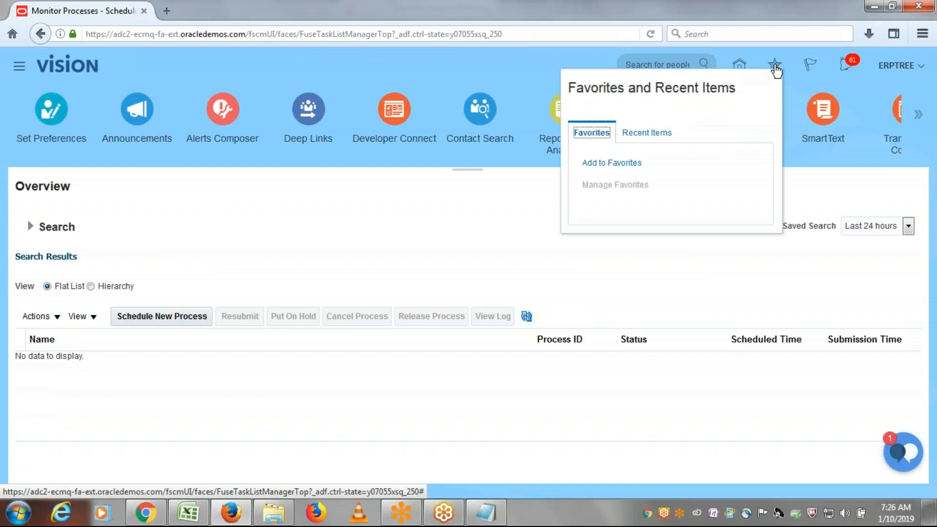
left_click(612, 163)
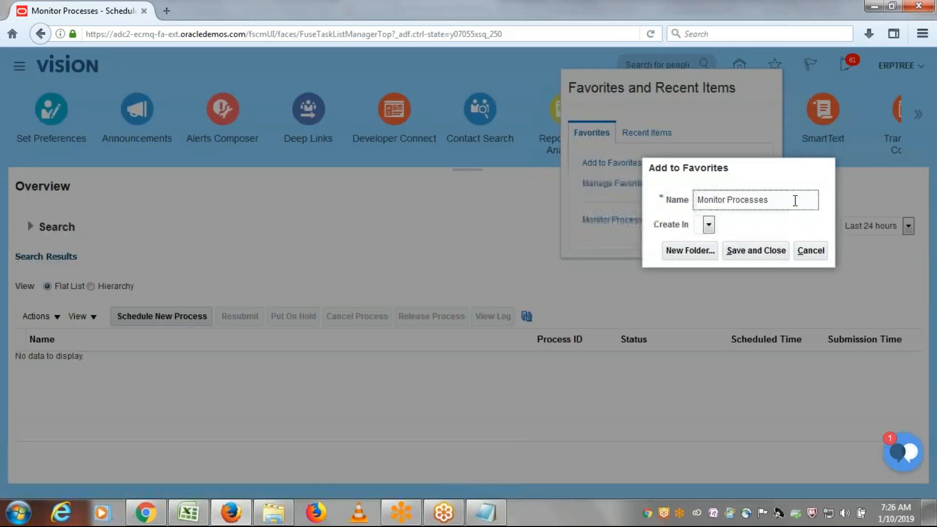
left_click_drag(786, 200, 697, 201)
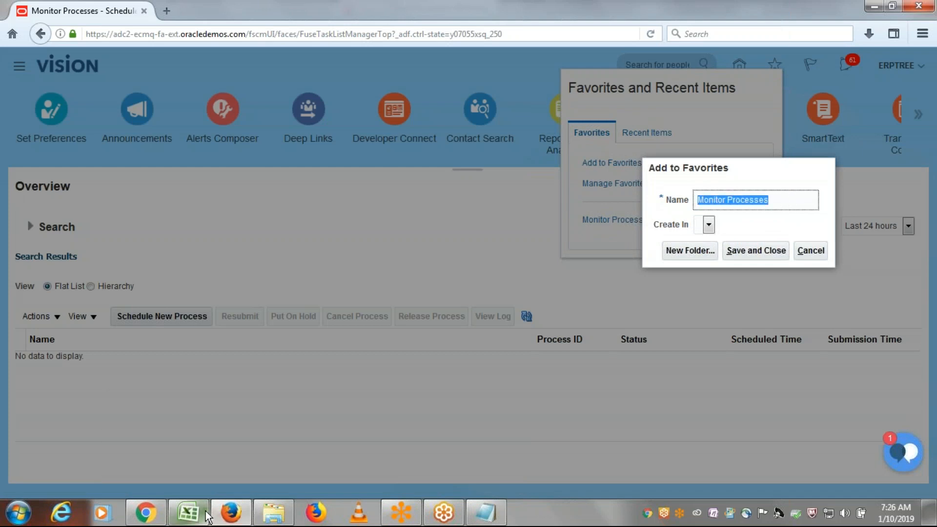
type("s")
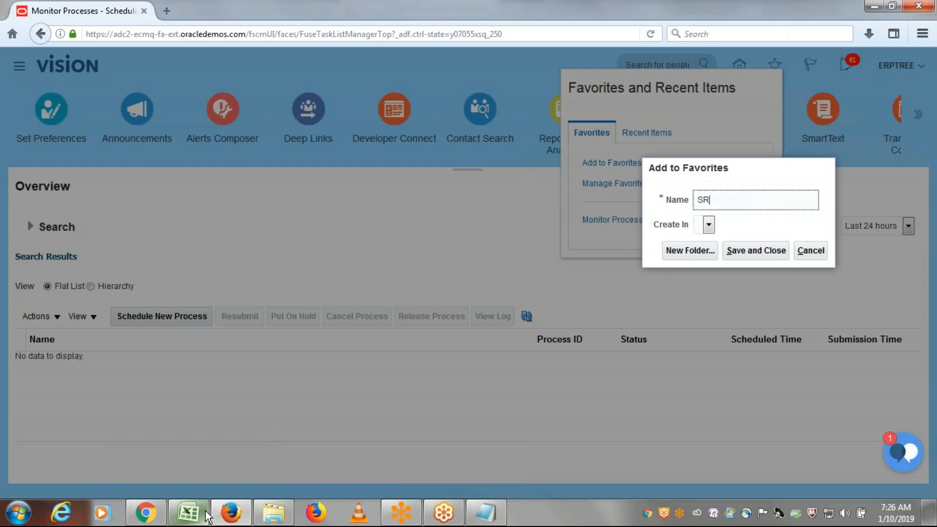
key("BackSpace")
key("BackSpace")
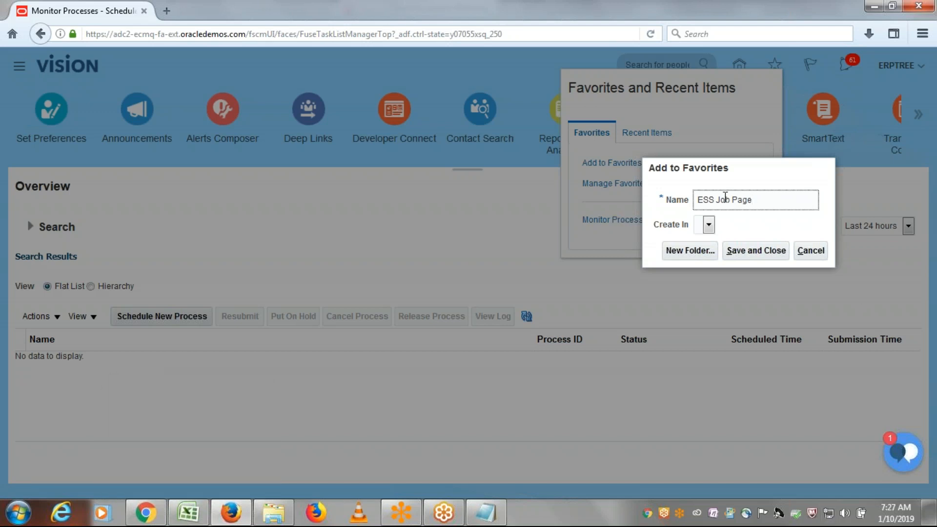
left_click_drag(698, 199, 706, 202)
left_click_drag(708, 201, 715, 202)
left_click(780, 209)
left_click(747, 251)
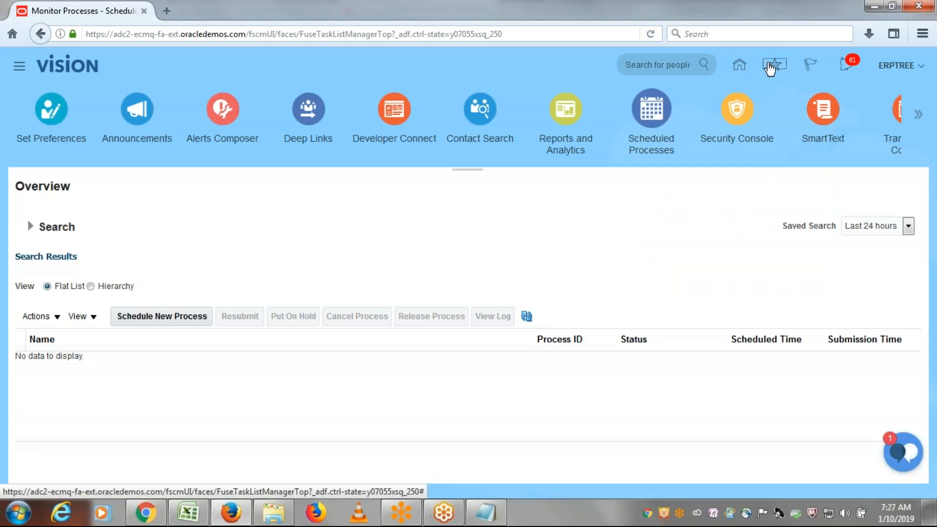
left_click(774, 65)
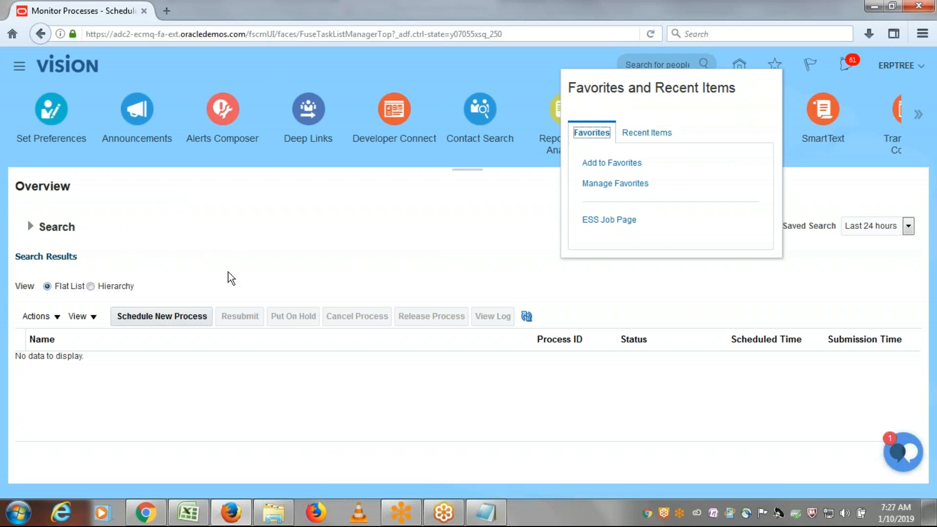
left_click(759, 291)
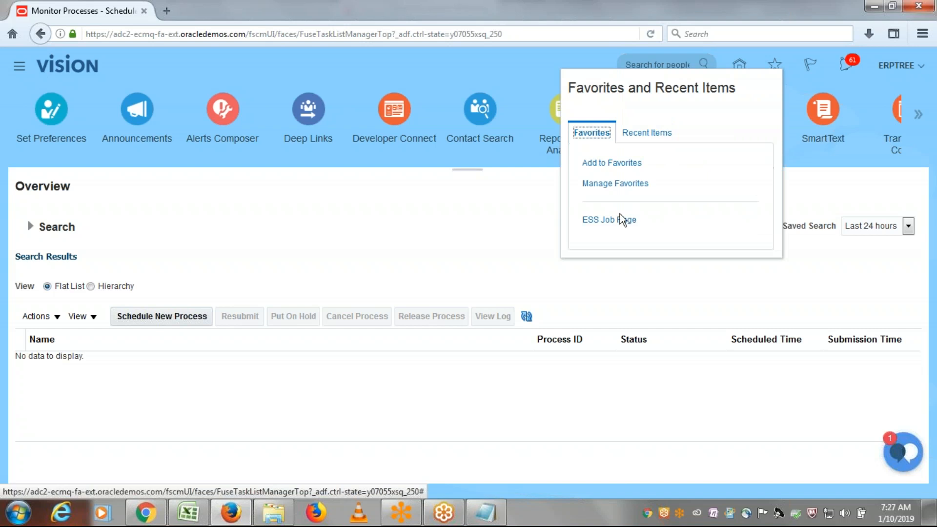
Step: Start scheduling a new process of type Job, search for LDAP and select Retrieve Latest LDAP Changes
left_click(161, 323)
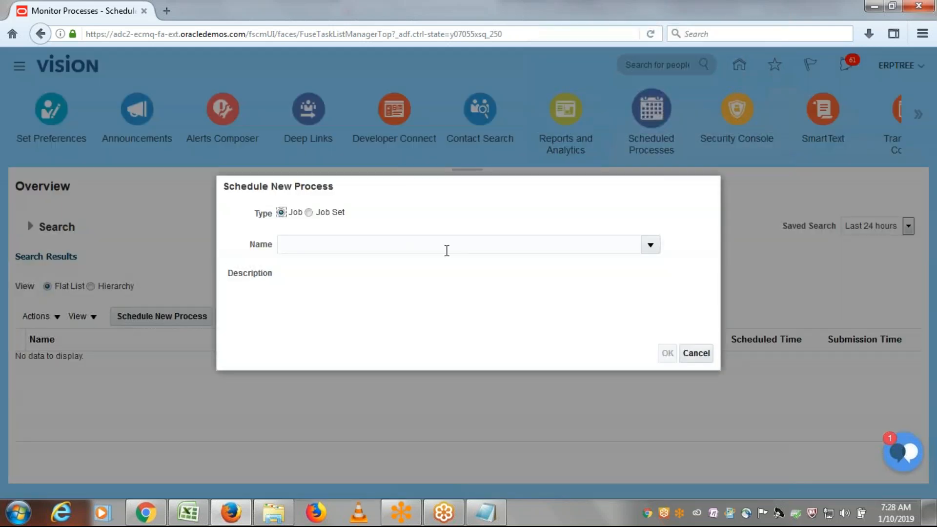
left_click(446, 249)
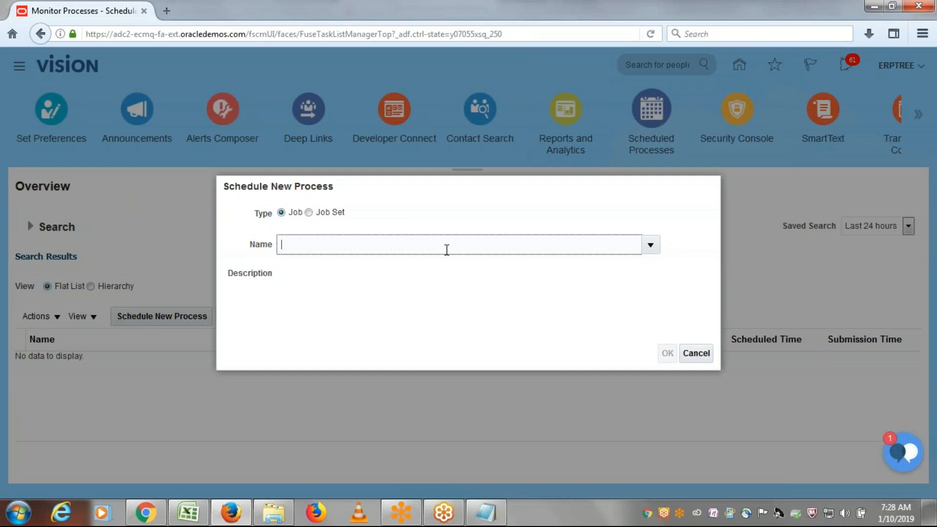
key("Tab")
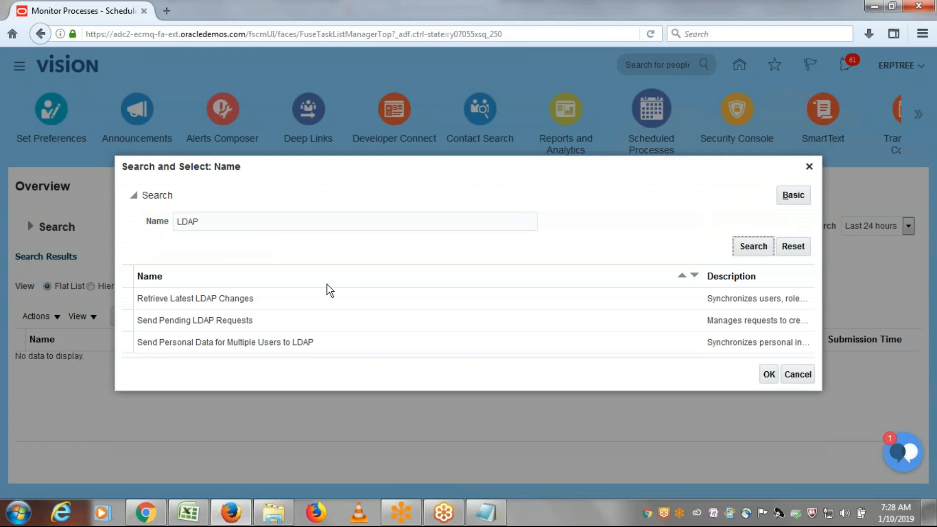
left_click(283, 298)
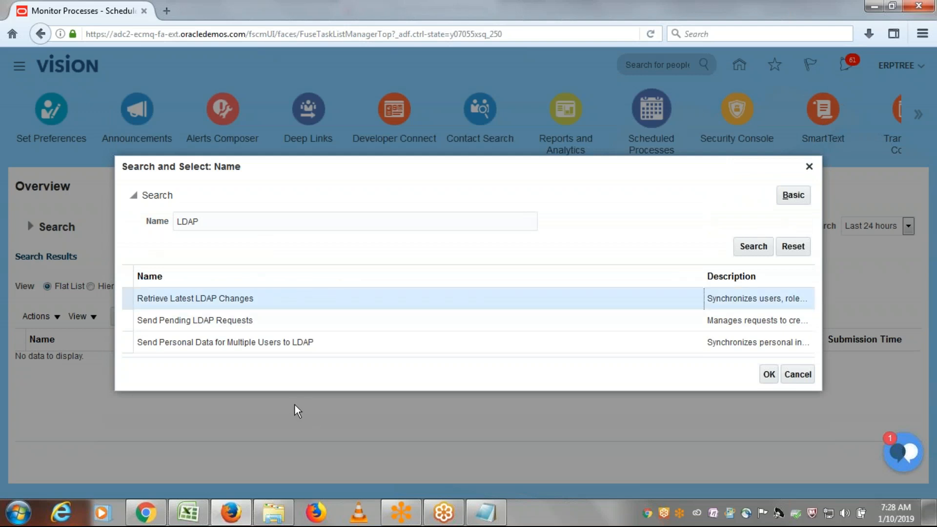
left_click(769, 374)
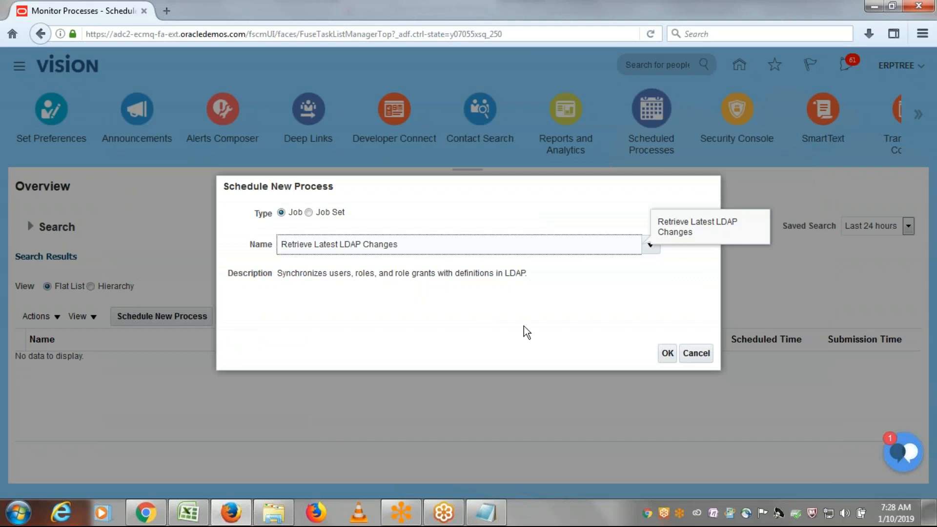
Step: Submit the Retrieve Latest LDAP Changes process with its default options and refresh the process list
left_click(667, 353)
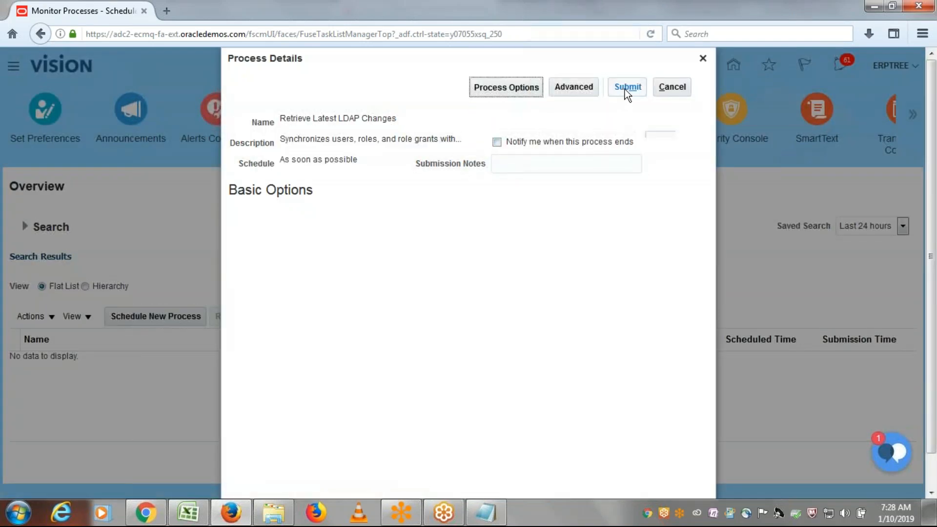
left_click(626, 87)
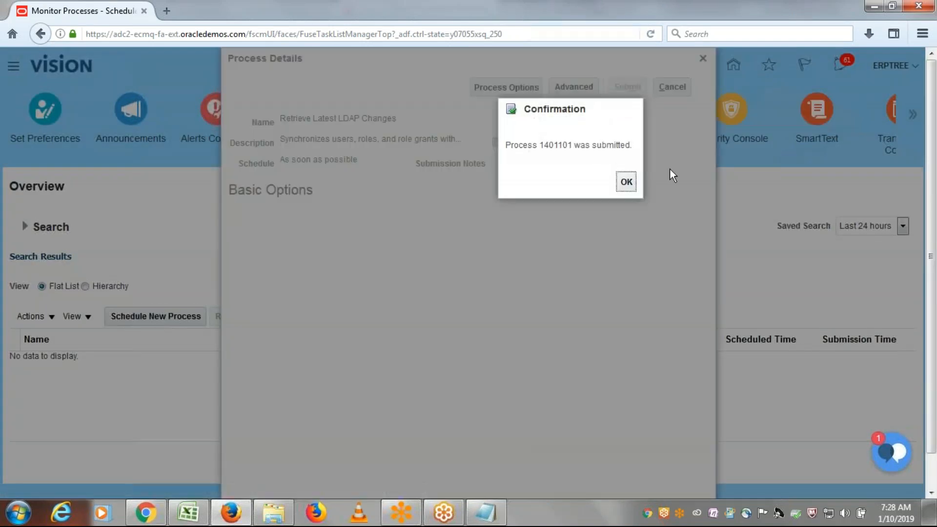
left_click(626, 182)
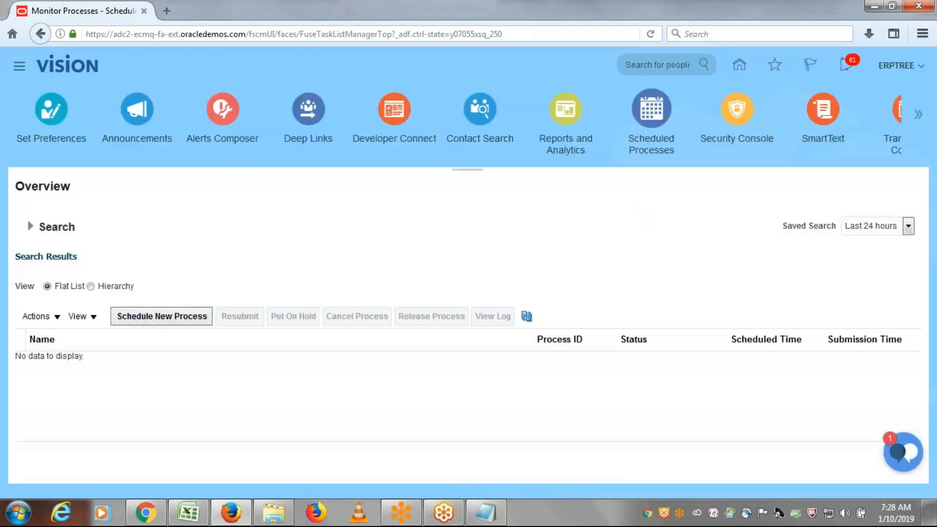
left_click(526, 316)
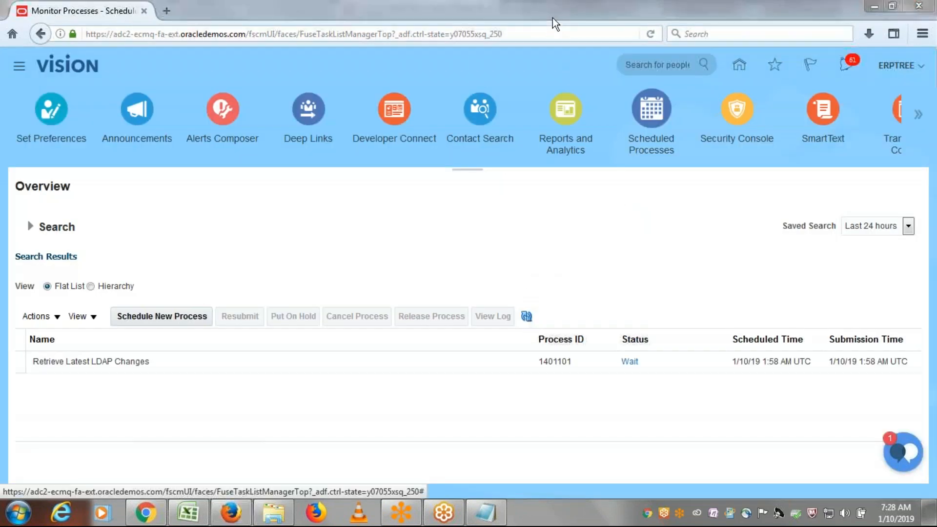
Step: Refresh the scheduled process list repeatedly to monitor the status of the Retrieve Latest LDAP Changes process
left_click(527, 316)
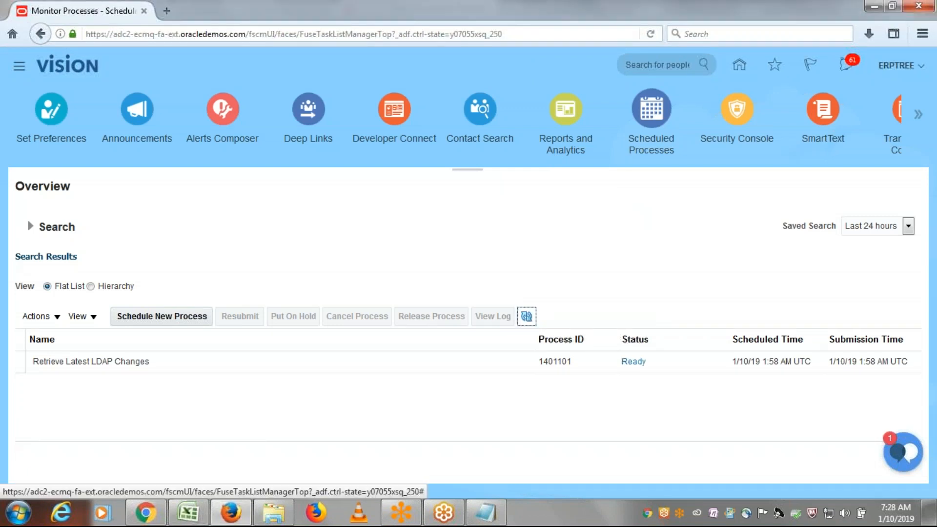
left_click(527, 316)
left_click(527, 316)
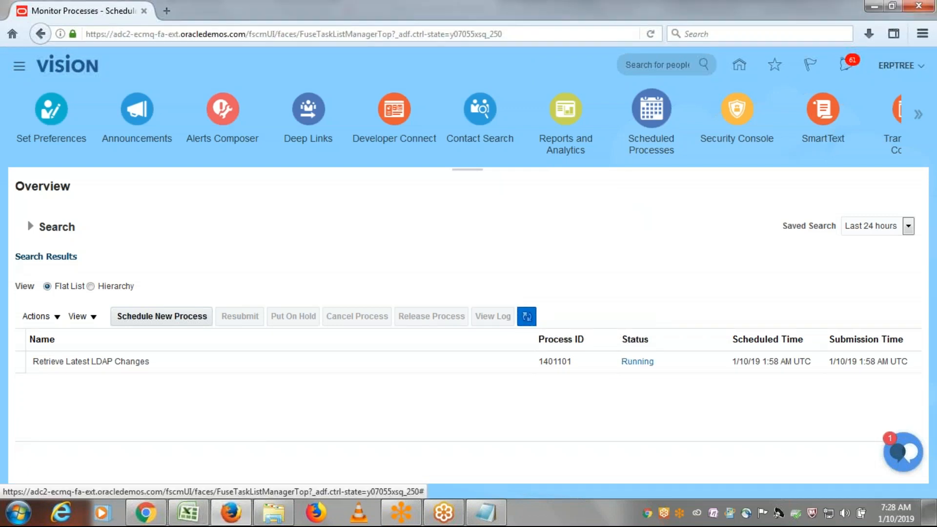
left_click(529, 317)
left_click(527, 317)
left_click(527, 317)
left_click(527, 317)
left_click(527, 317)
left_click(527, 317)
left_click(527, 316)
left_click(527, 316)
left_click(527, 317)
left_click(527, 316)
left_click(527, 316)
left_click(527, 316)
left_click(527, 317)
left_click(527, 316)
left_click(526, 316)
left_click(527, 317)
left_click(527, 317)
left_click(527, 316)
left_click(527, 317)
left_click(527, 316)
left_click(526, 316)
left_click(527, 316)
left_click(527, 316)
left_click(527, 317)
left_click(527, 317)
left_click(527, 317)
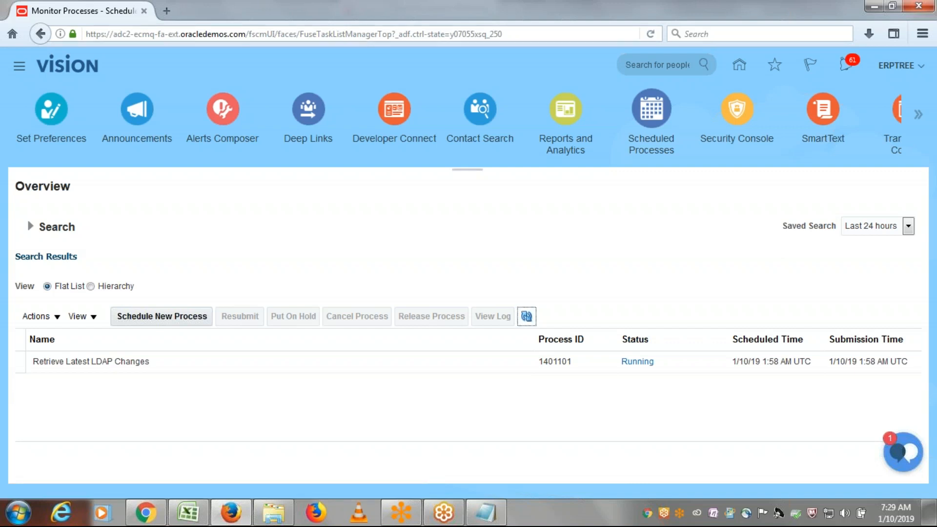
Step: Sign out of the application from the home page and sign back in with the ERPTREE user ID and the account password
left_click(86, 67)
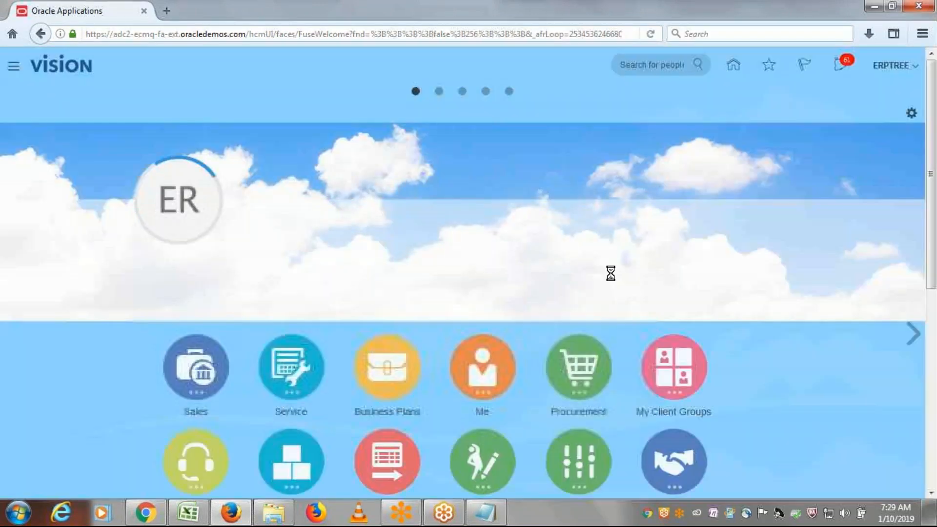
left_click(900, 68)
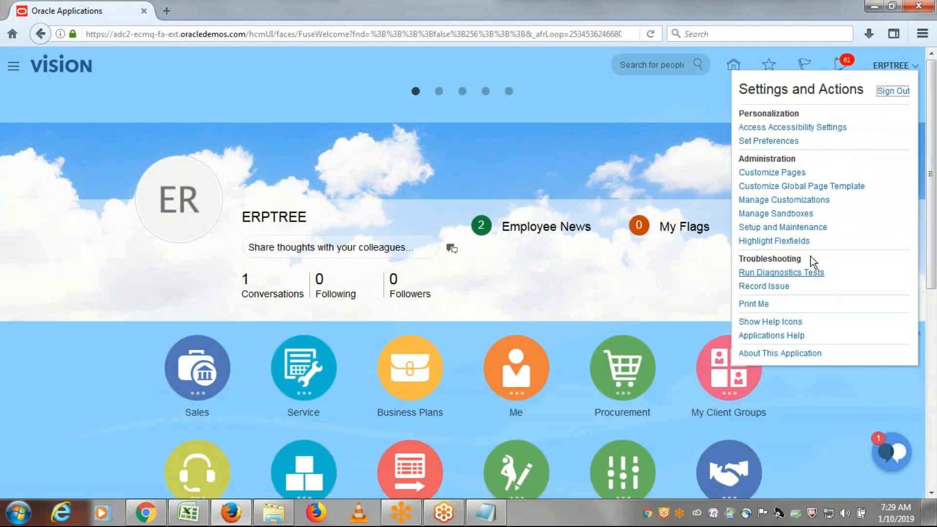
left_click(889, 93)
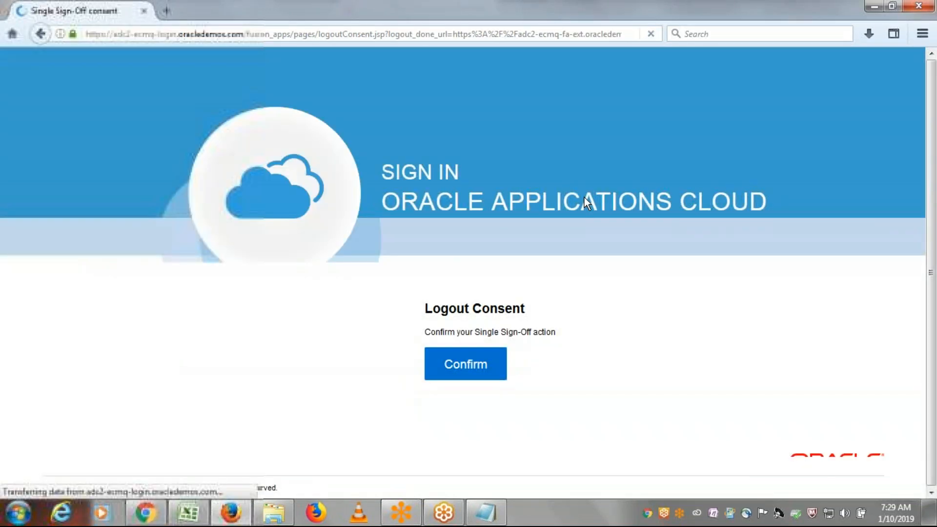
left_click(476, 372)
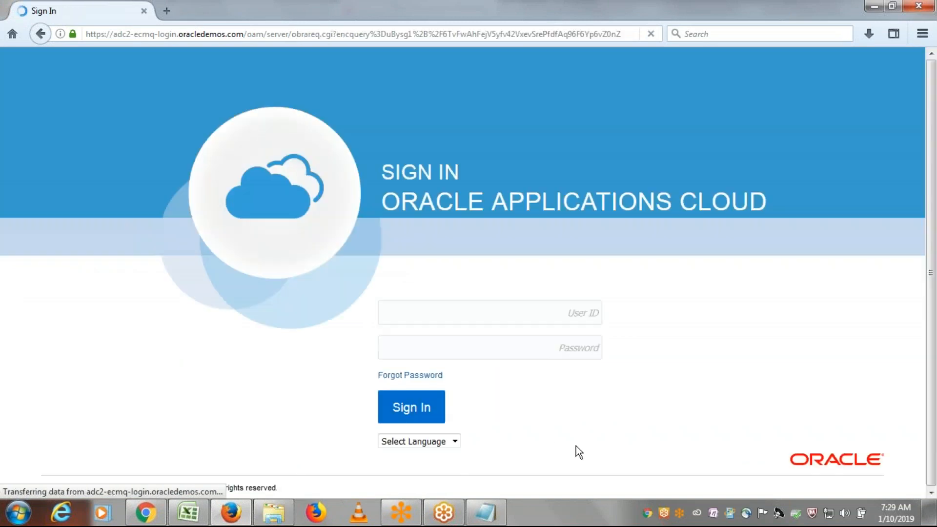
type("ERPTREE*******")
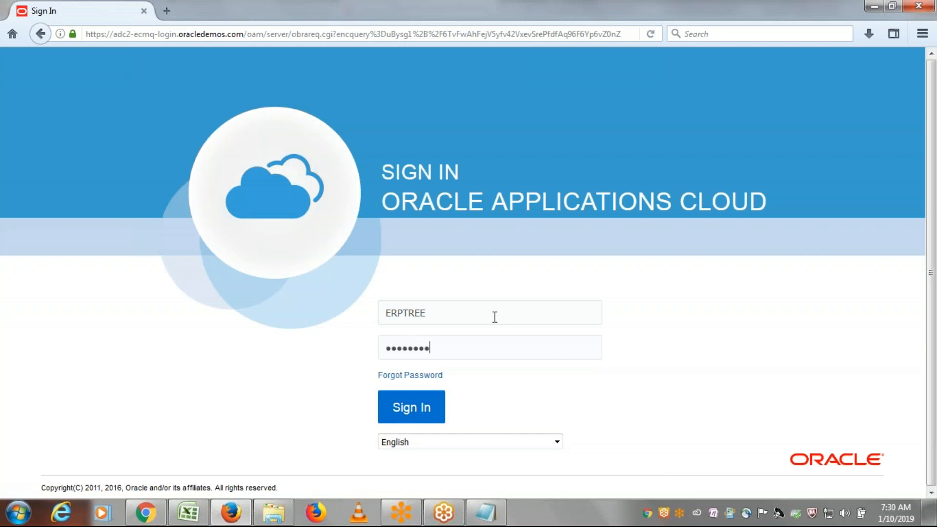
key("Return")
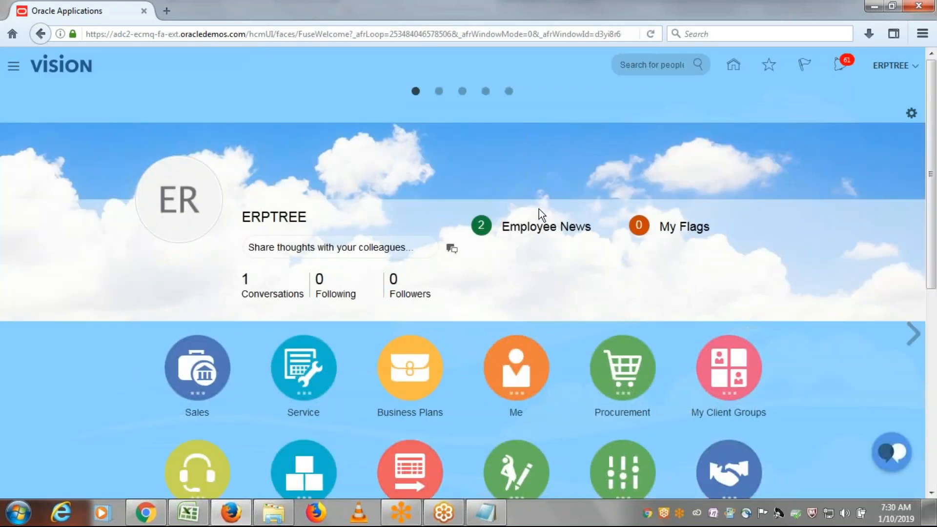
Step: Open the Navigator and examine the Procurement entries, especially Purchase Orders and Purchase Agreements
left_click(14, 67)
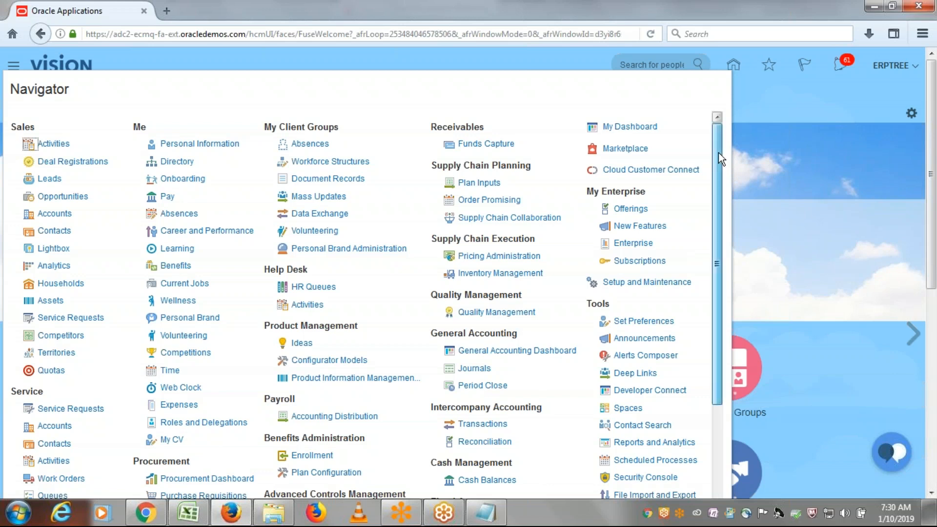
left_click_drag(718, 154, 714, 293)
left_click_drag(195, 288, 139, 290)
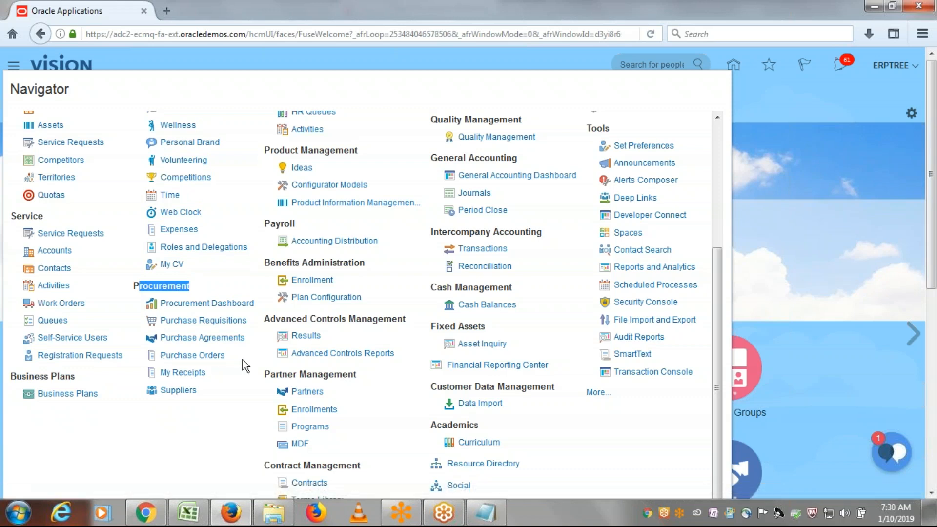
left_click_drag(229, 357, 167, 363)
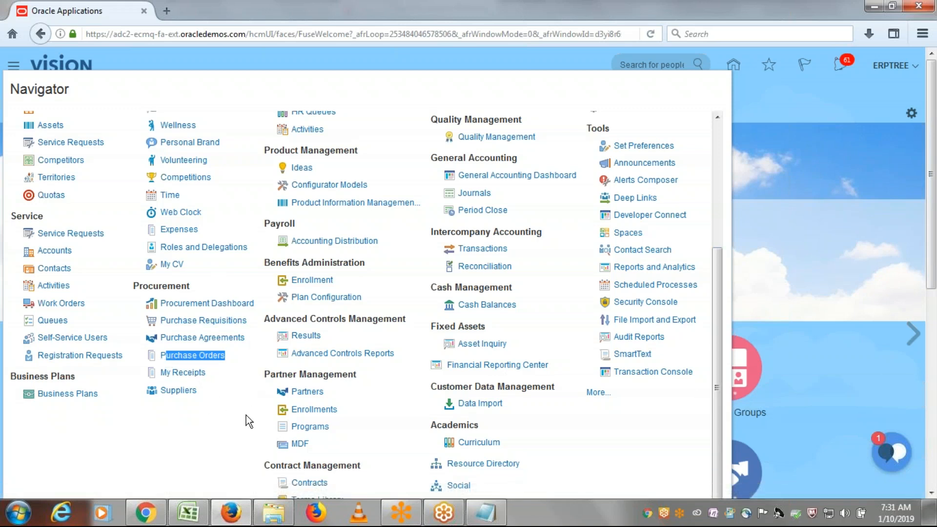
left_click_drag(255, 341, 165, 344)
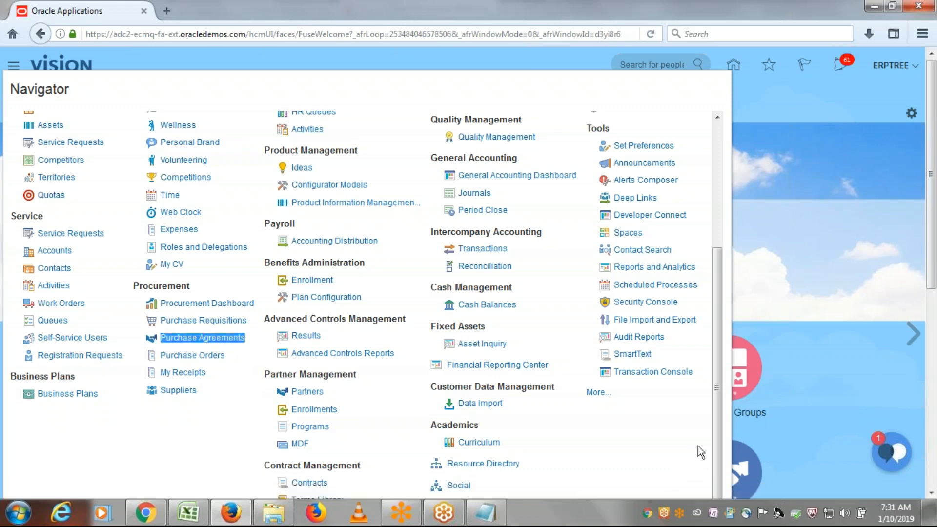
left_click_drag(716, 456, 730, 326)
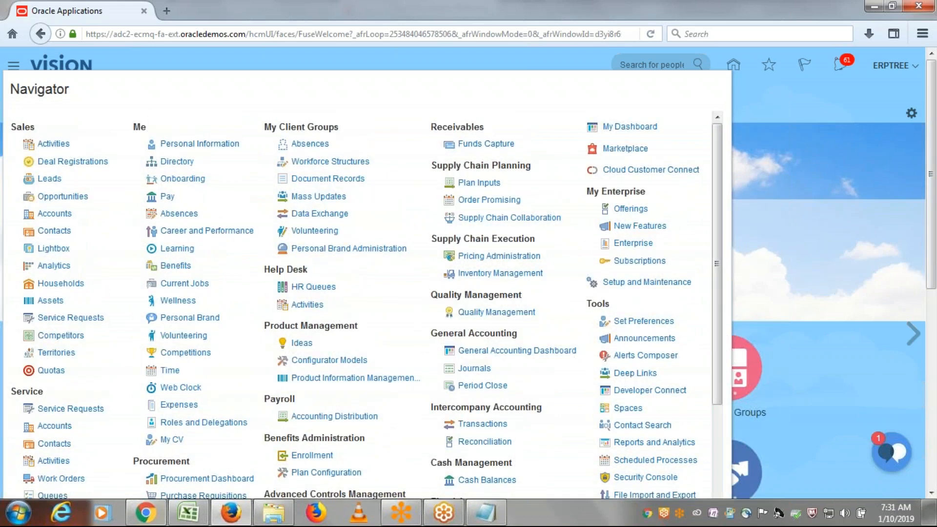
Step: Switch to the Class Discussions Sheet in Excel, mark Provide Data Access for Users and Run "LDAP" Job as Done, and save the workbook
left_click(187, 518)
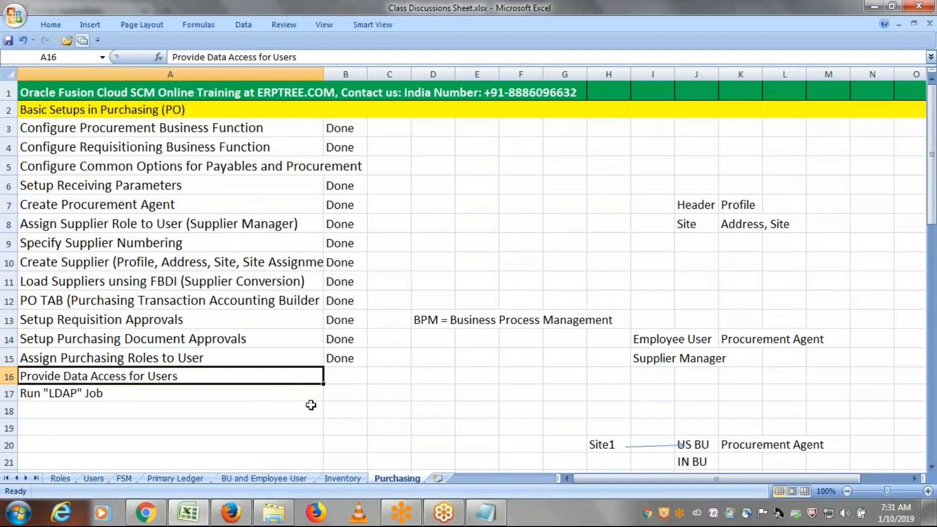
left_click(355, 379)
type("done")
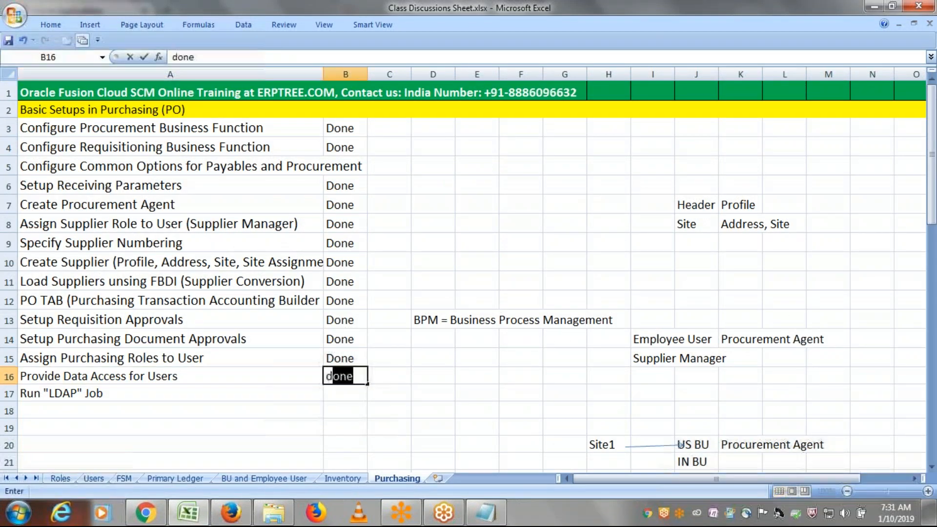
key("Tab")
left_click(232, 391)
key("Tab")
type("done")
key("Tab")
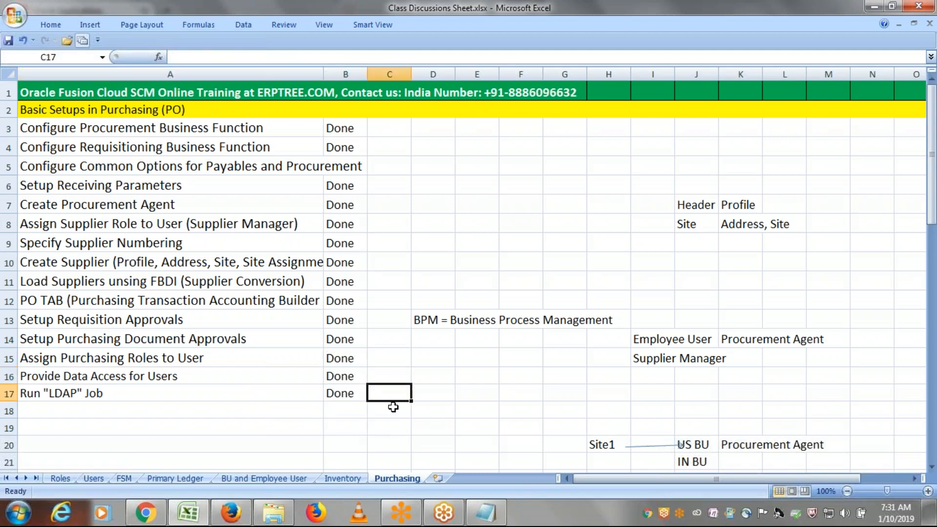
key("ctrl+s")
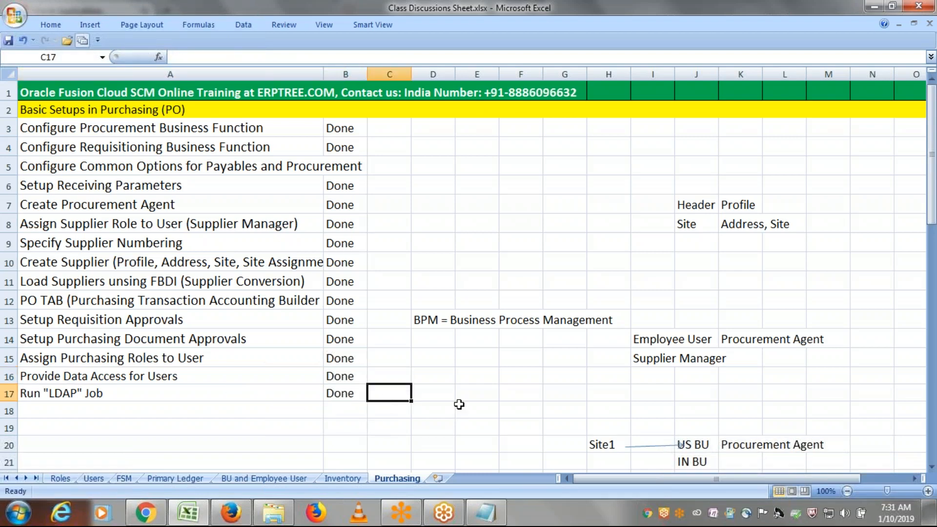